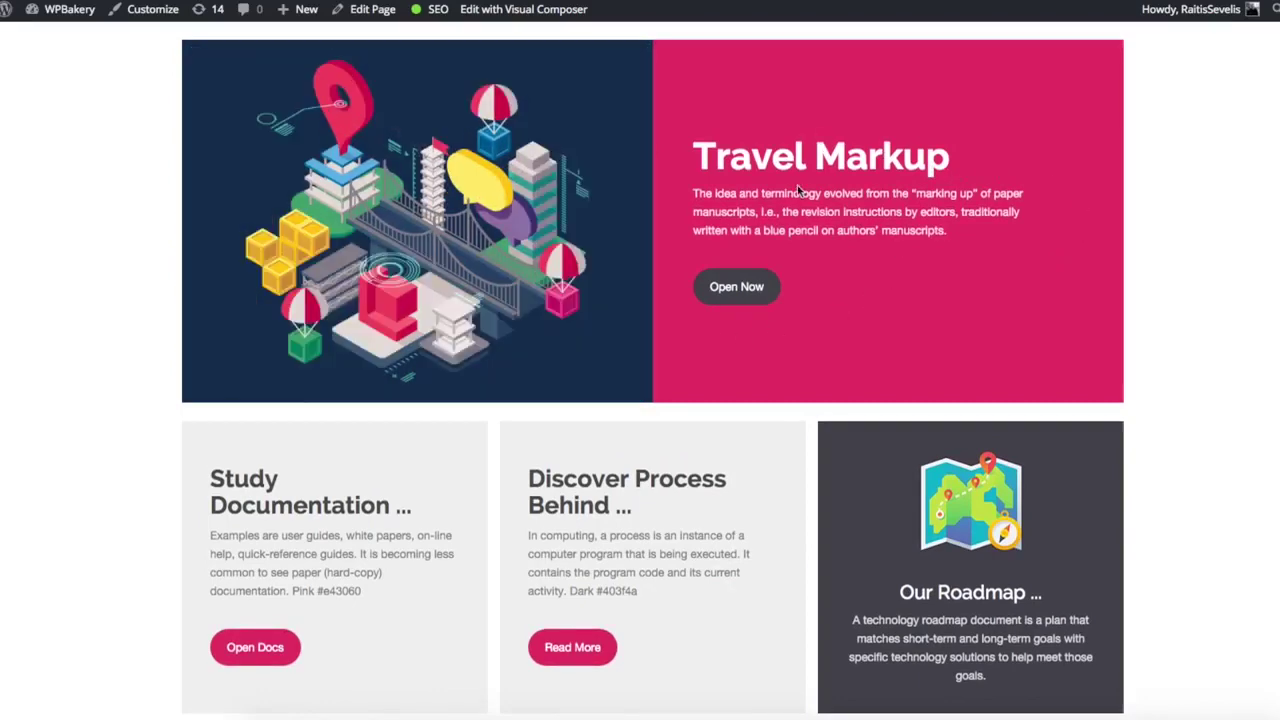
scroll(642, 512, "down", 1)
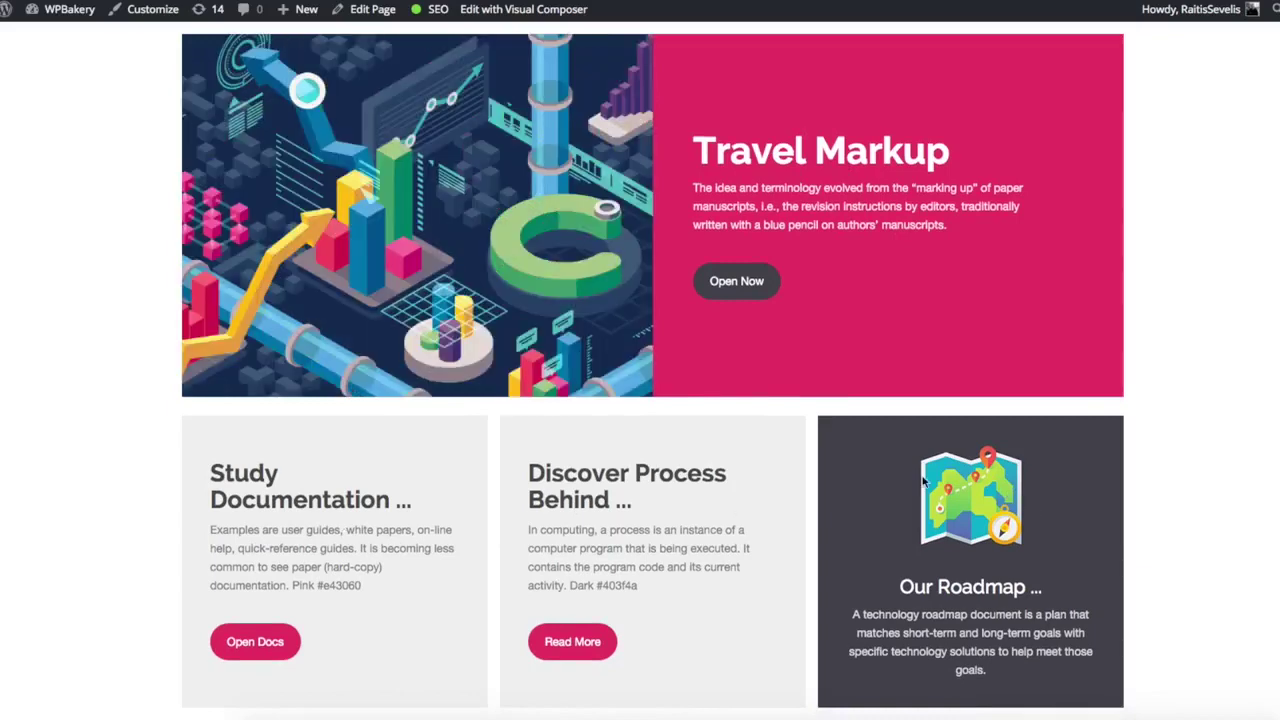
scroll(875, 466, "up", 1)
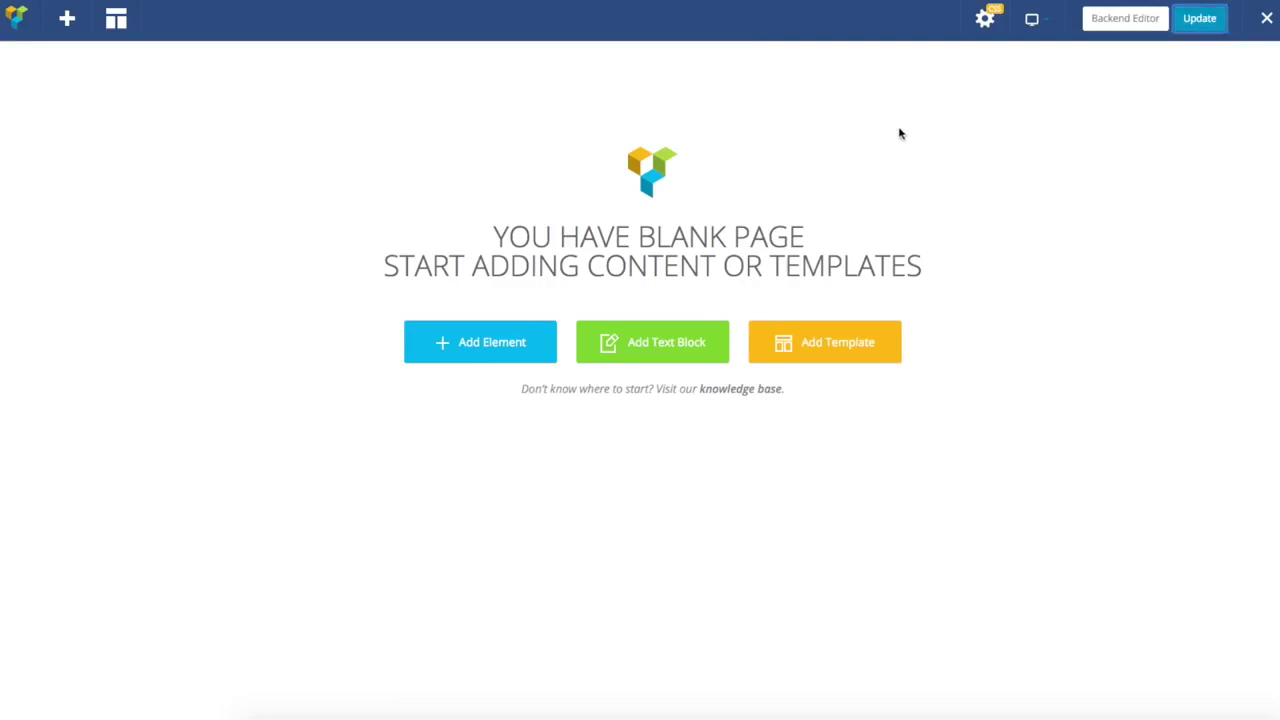
Step: Add a row to the blank page and split it into a 1/2 + 1/2 column layout
left_click(483, 346)
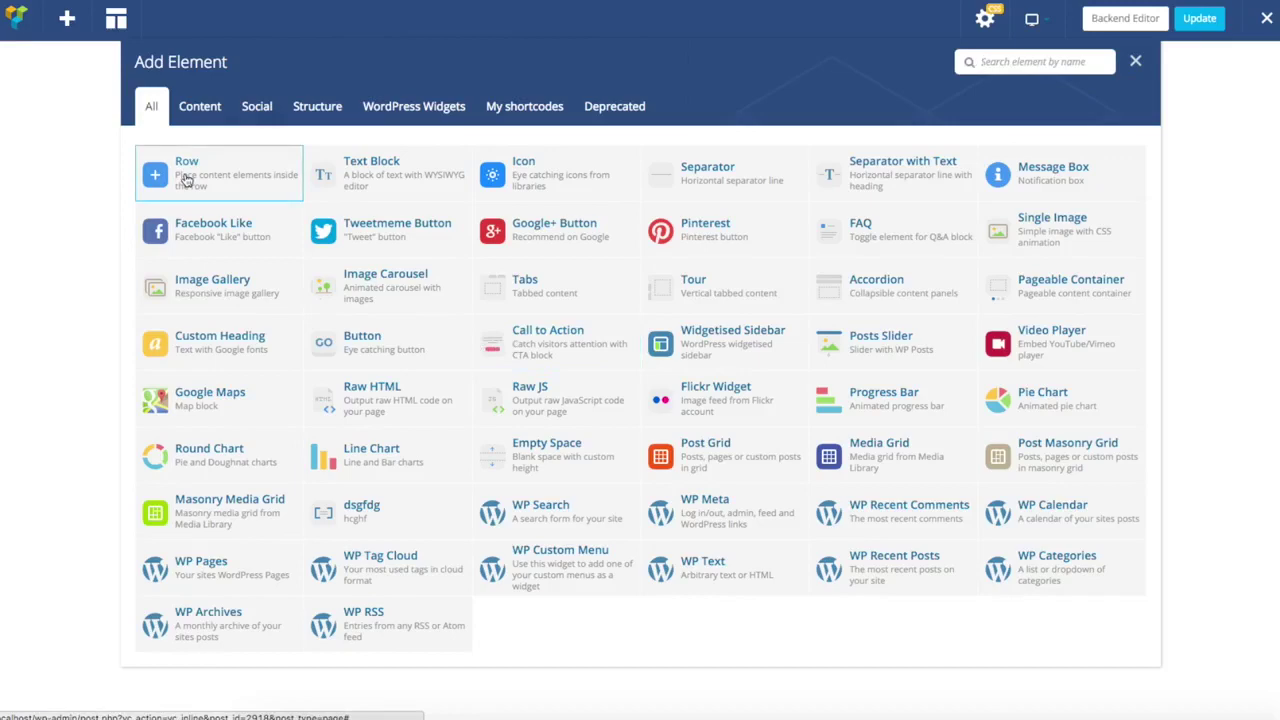
key("Escape")
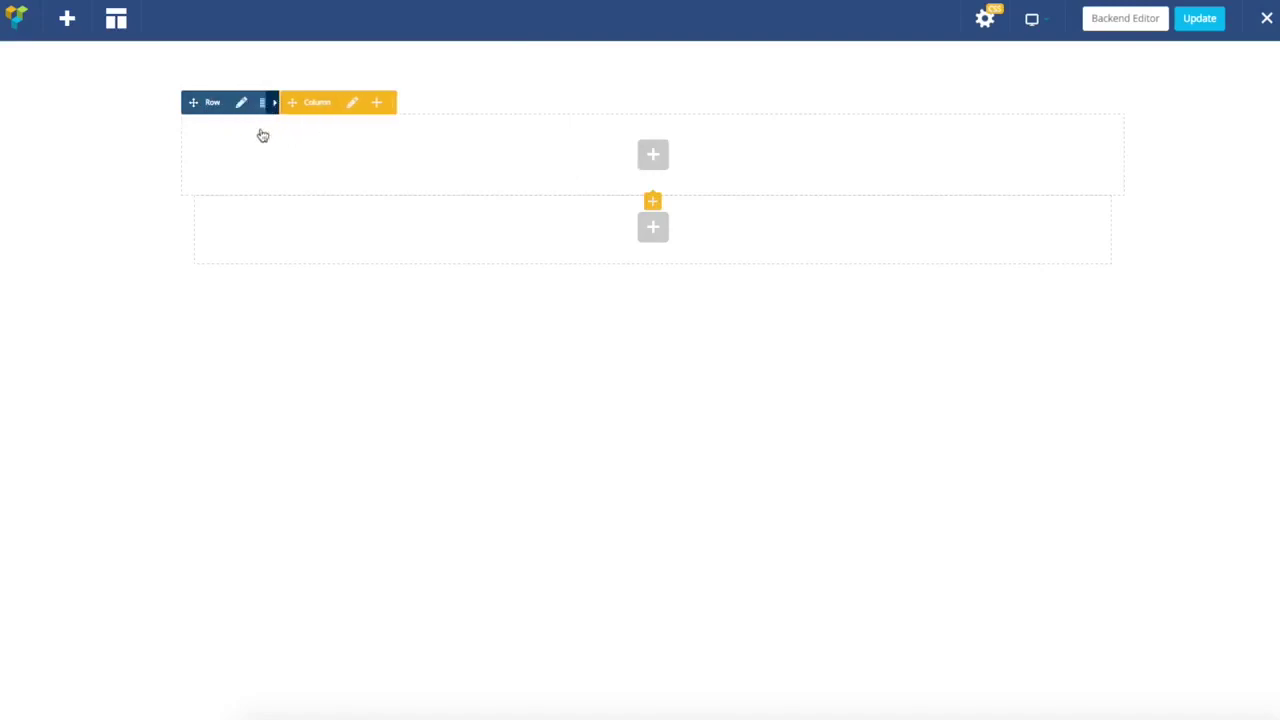
left_click(265, 104)
left_click(700, 150)
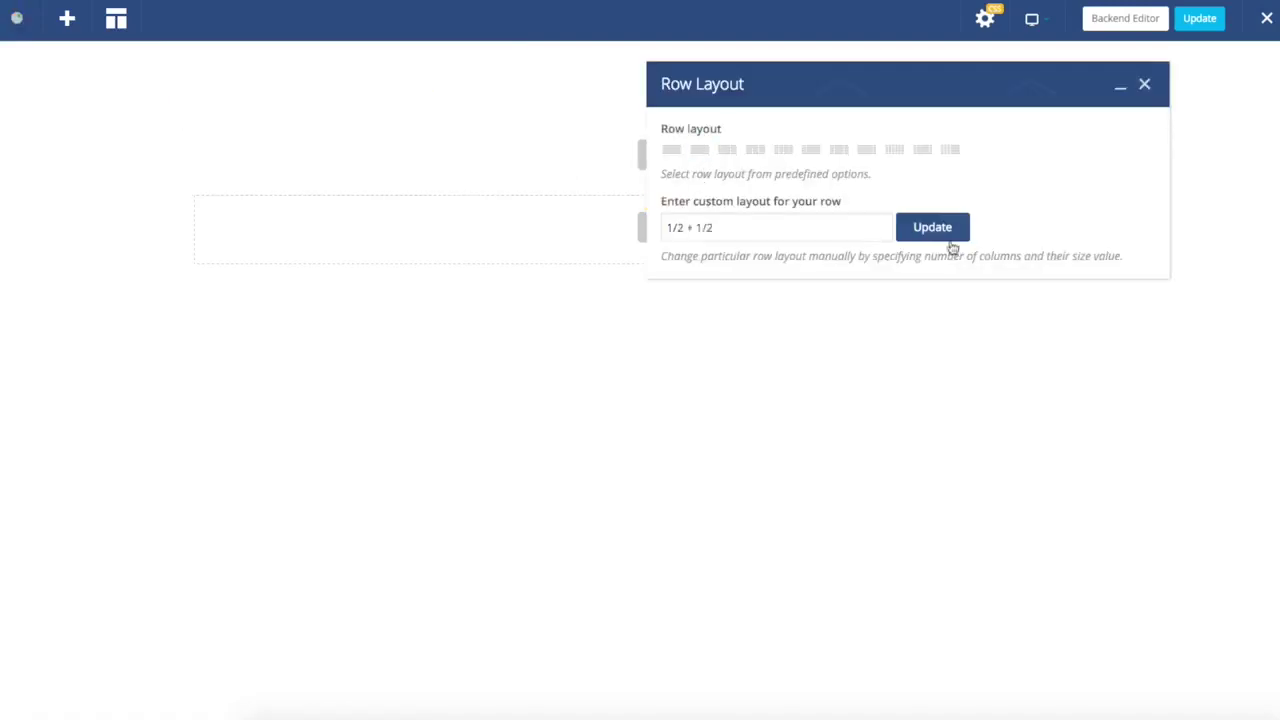
left_click(1146, 84)
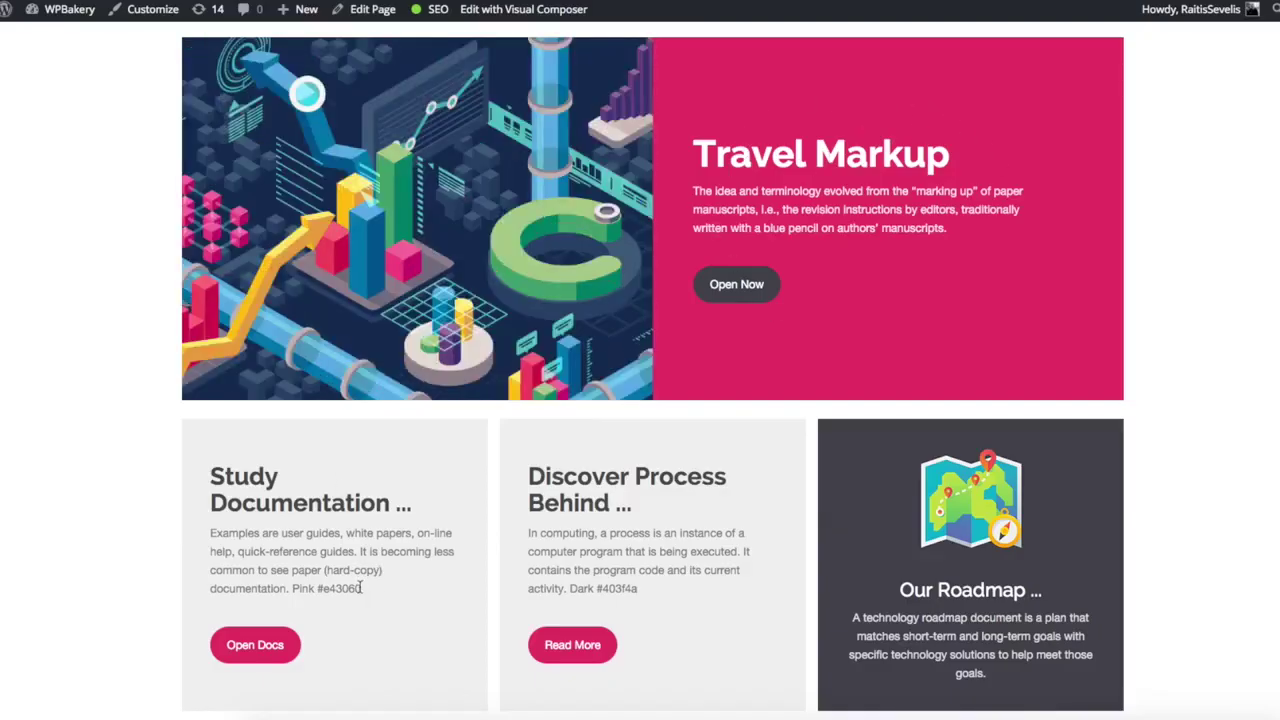
Step: Copy the pink code #e43060 from the finished example page and save it as the right column's background color
left_click_drag(358, 588, 318, 587)
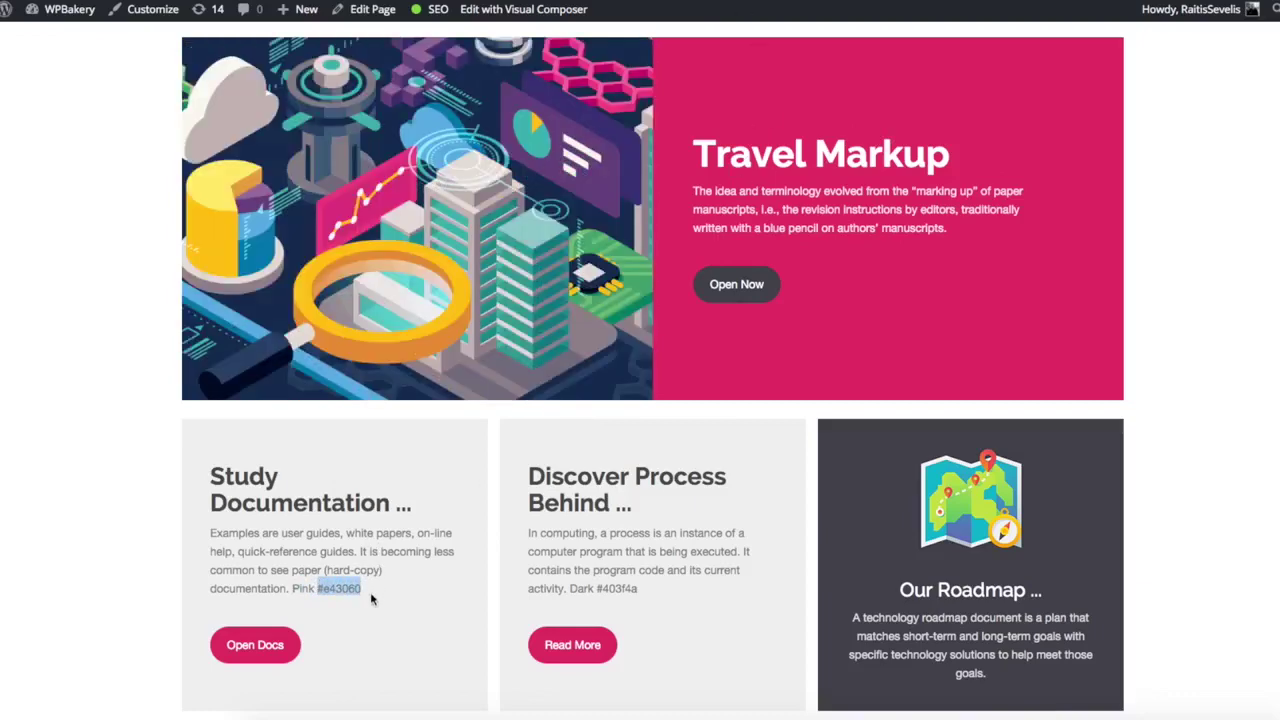
left_click(366, 594)
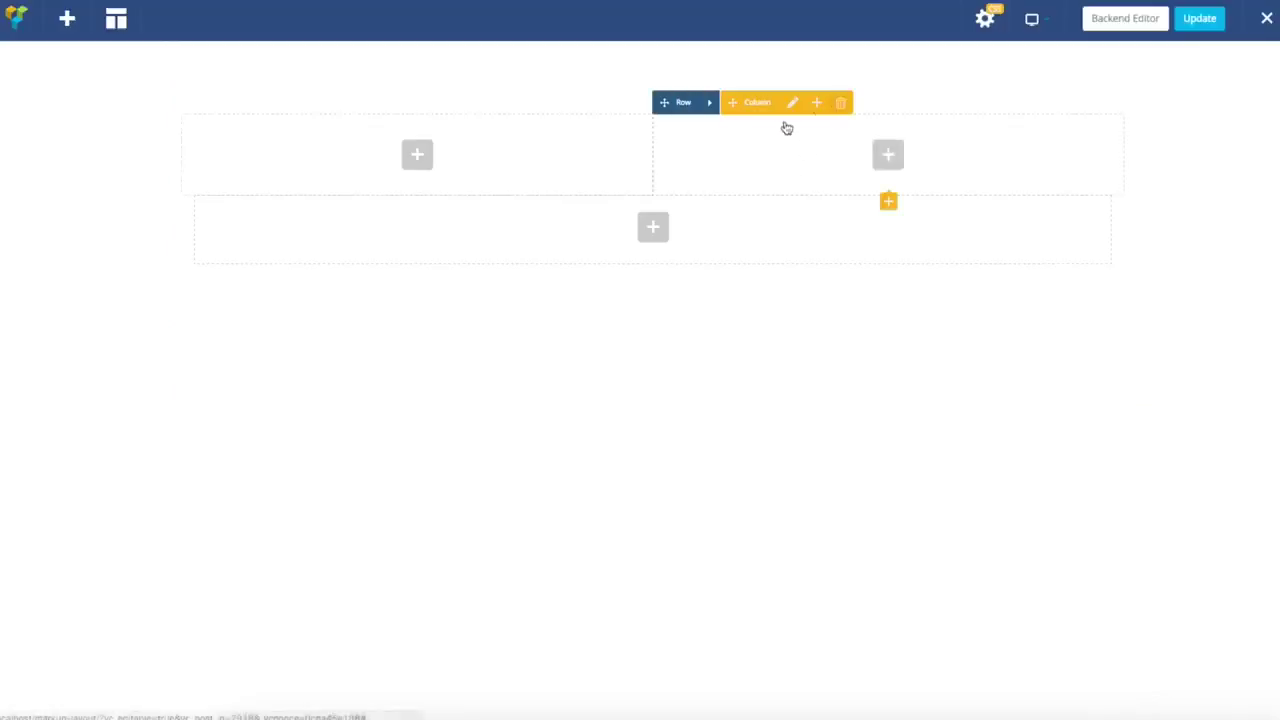
left_click(792, 102)
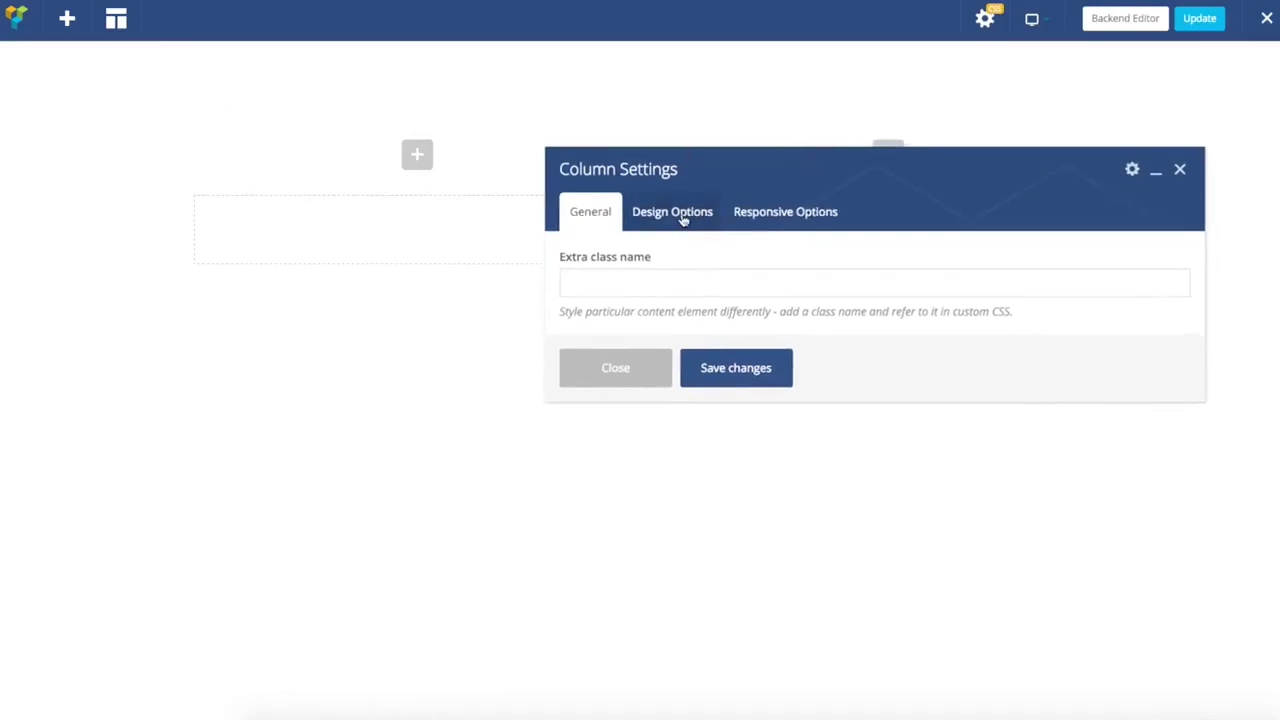
left_click(684, 220)
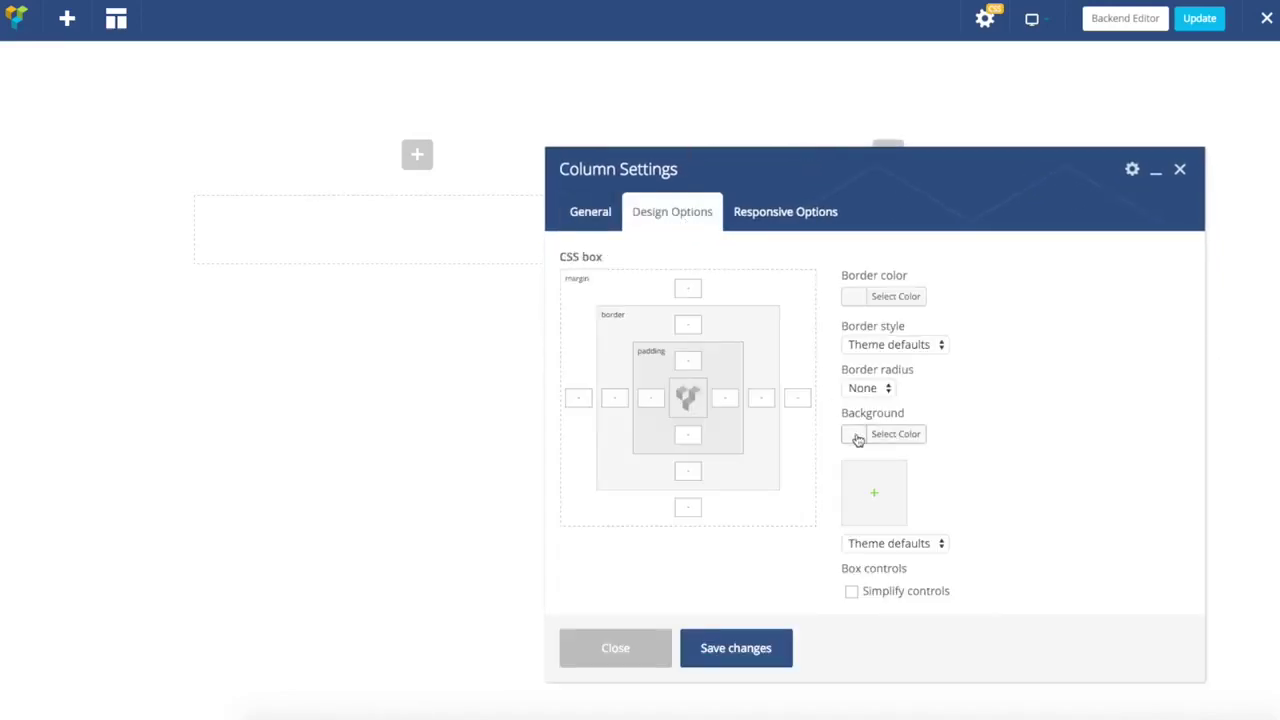
left_click(866, 440)
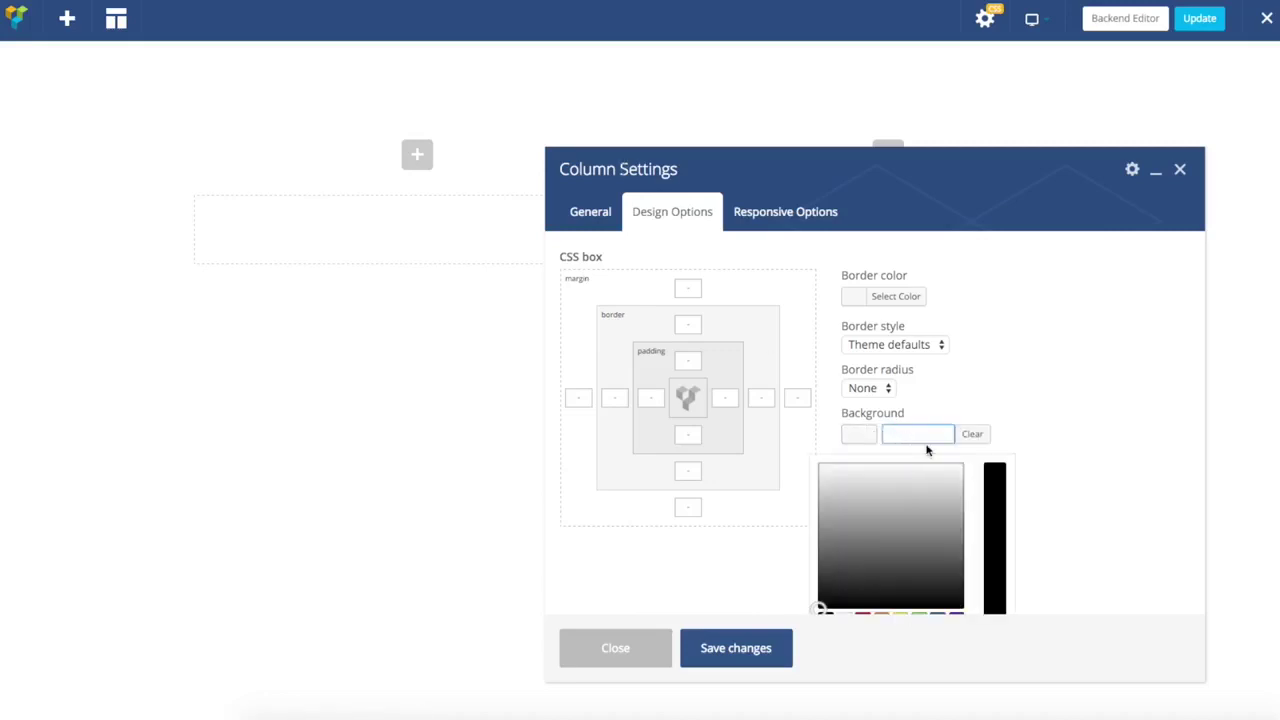
key("ctrl+v")
left_click(997, 375)
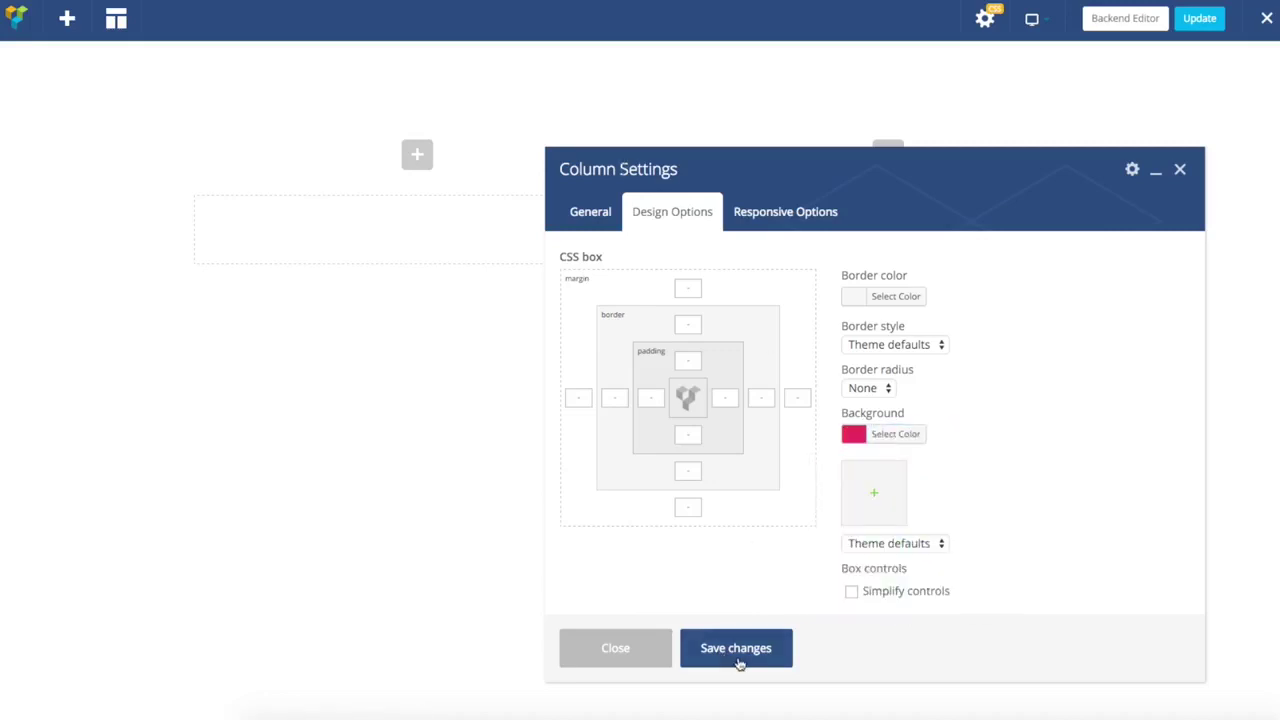
left_click(742, 652)
left_click(612, 652)
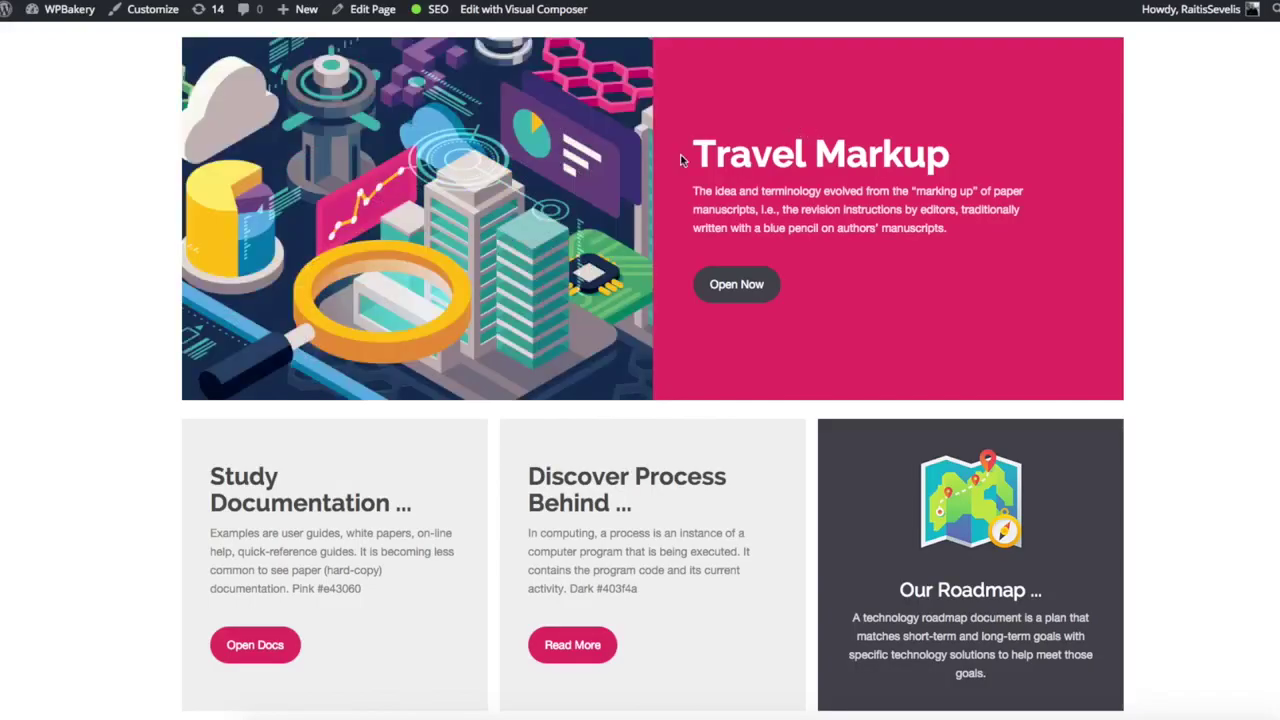
Step: Add a Custom Heading to the pink column with the text "Travel Markup" taken from the example page
left_click_drag(694, 150, 960, 152)
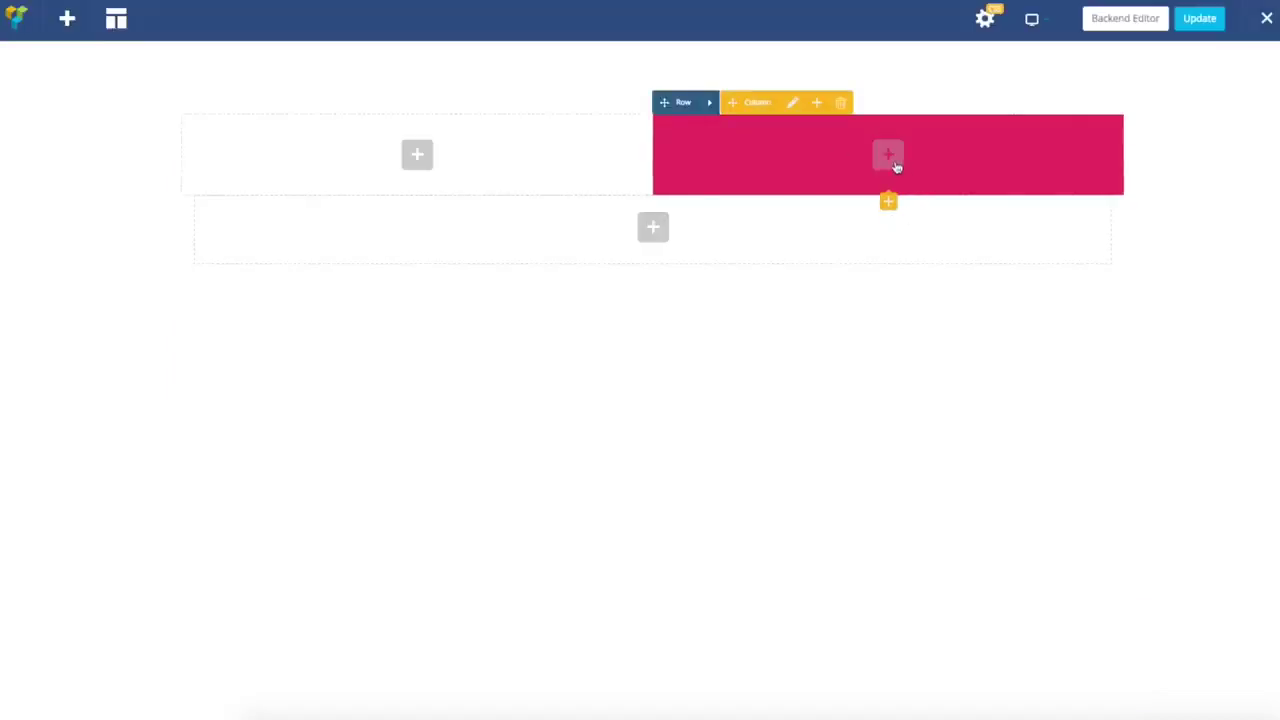
left_click(892, 160)
type("cust")
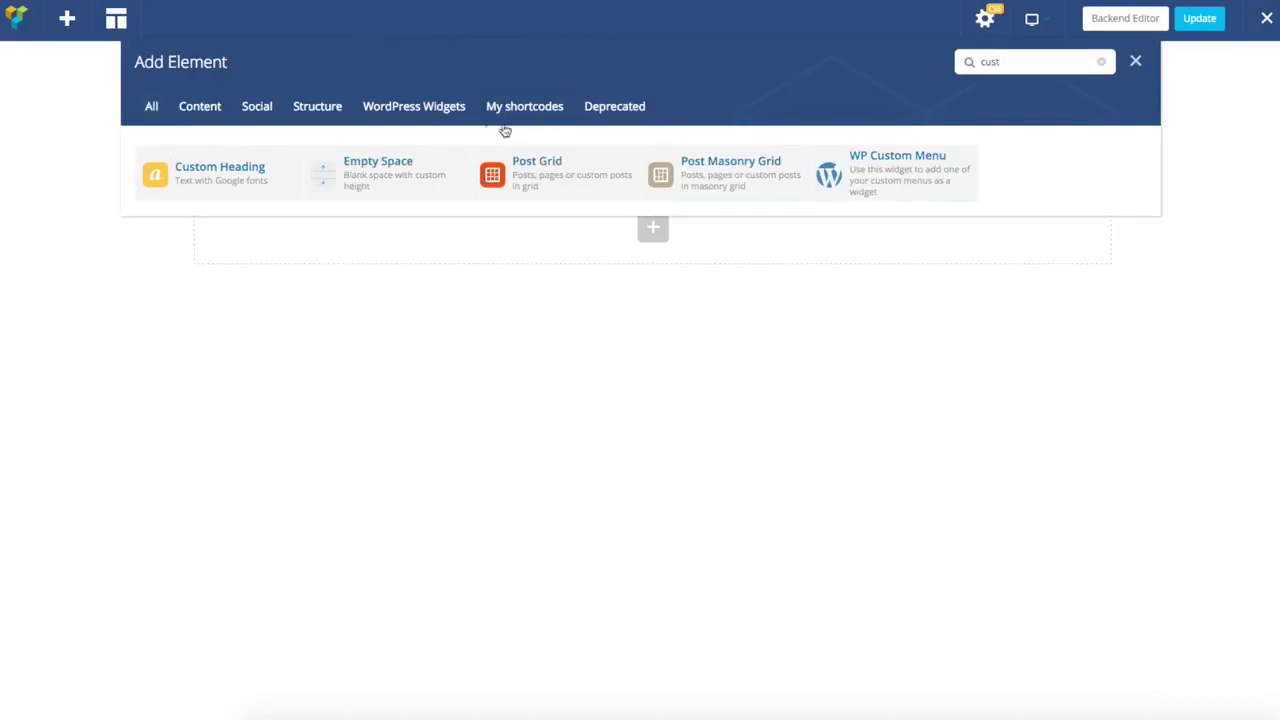
left_click(188, 186)
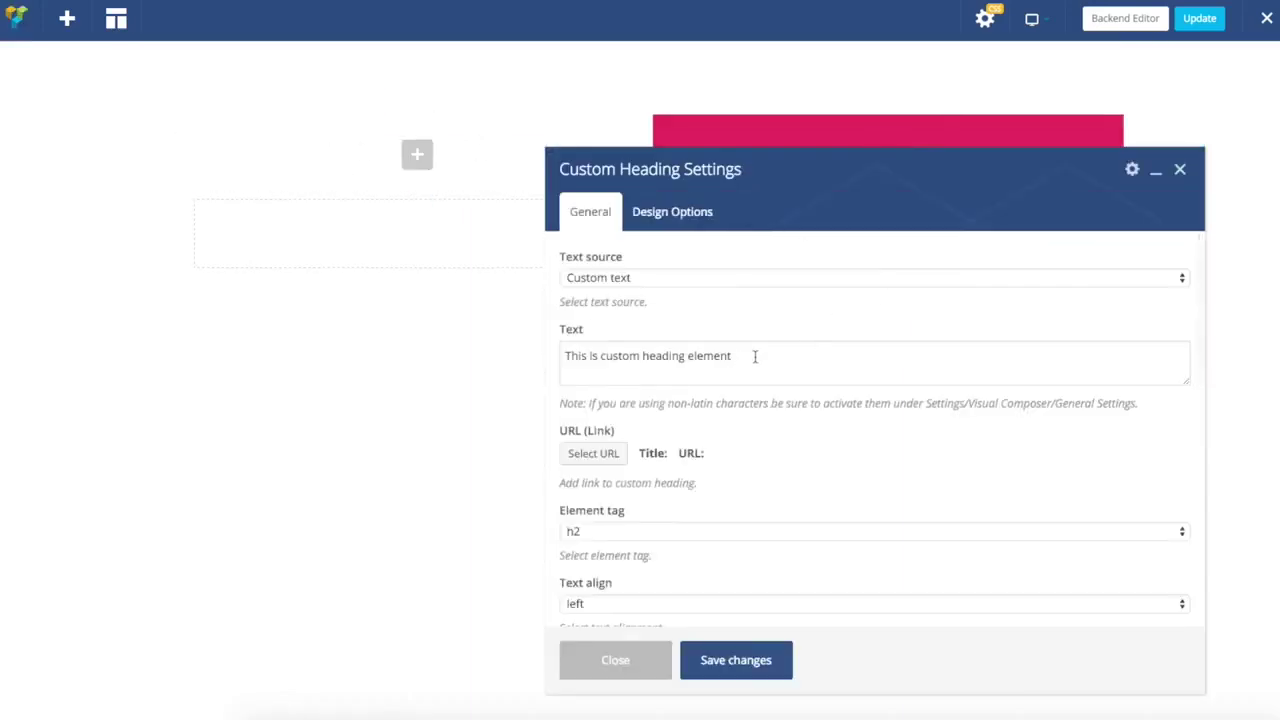
left_click_drag(755, 356, 571, 356)
key("ctrl+a")
type("Travel Markup")
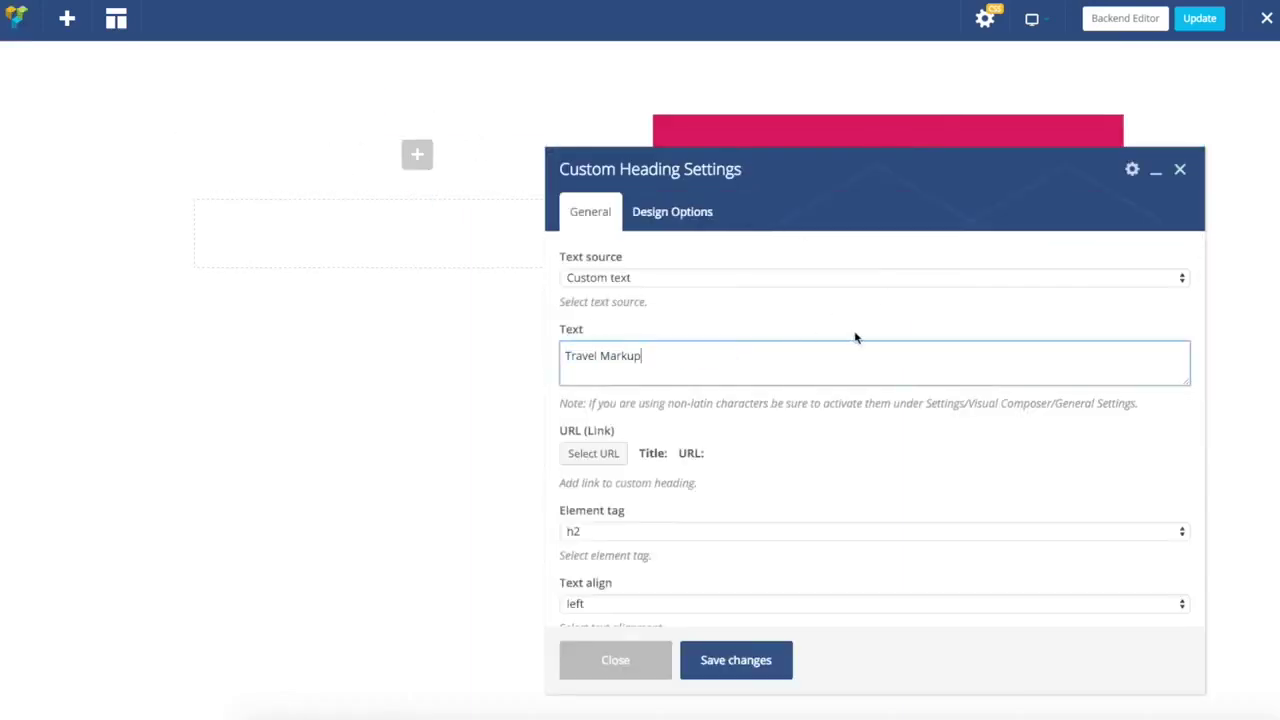
Step: Set the heading's element tag to h1 and its font size to 50
scroll(825, 397, "down", 4)
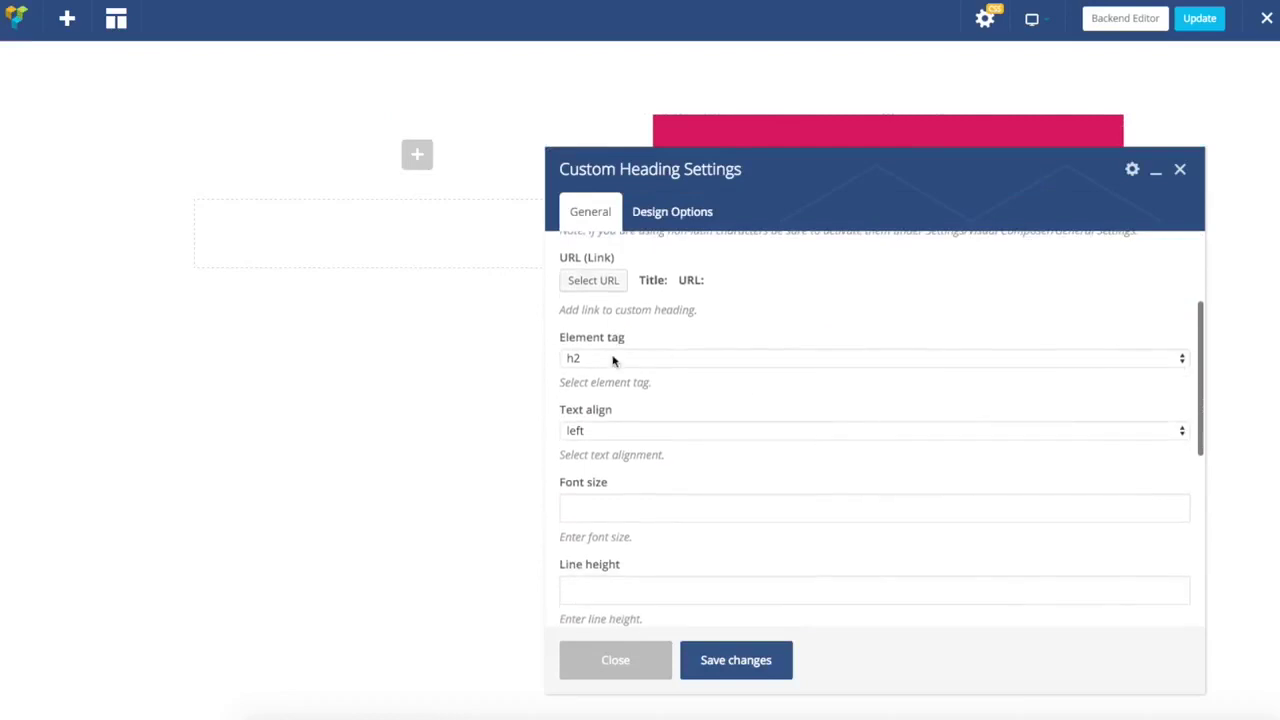
left_click(613, 360)
left_click(611, 344)
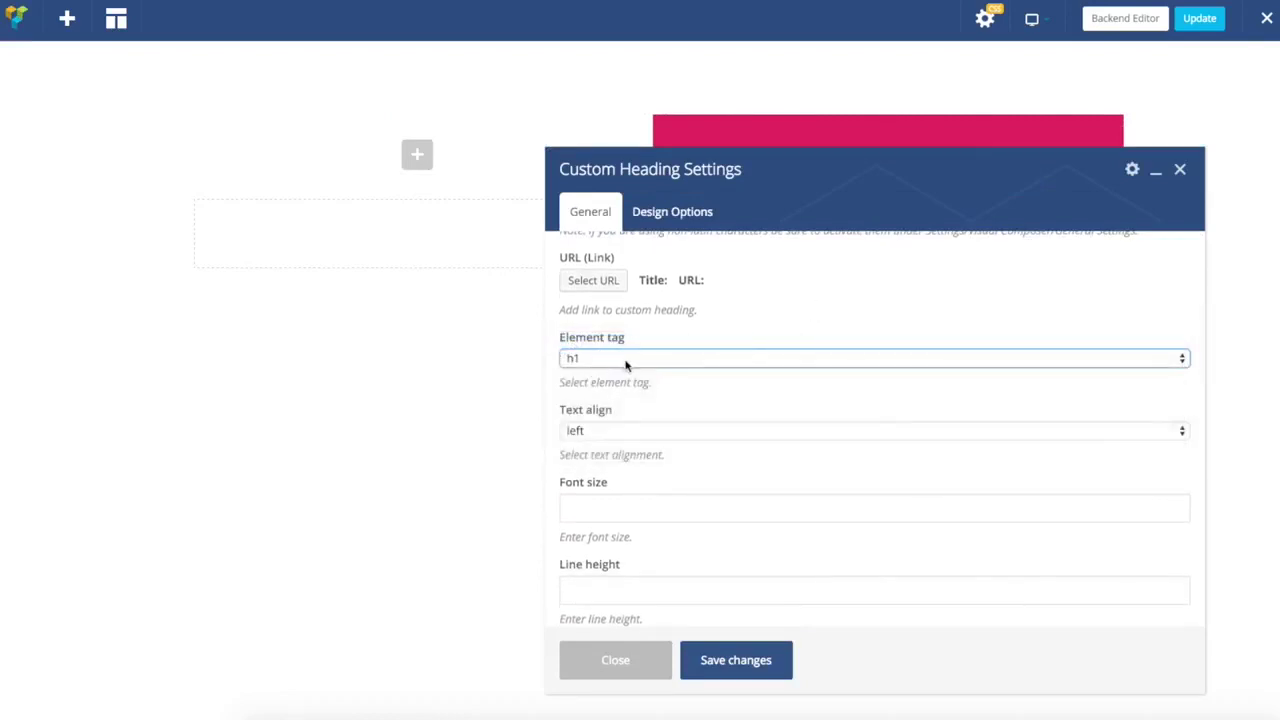
scroll(625, 433, "down", 2)
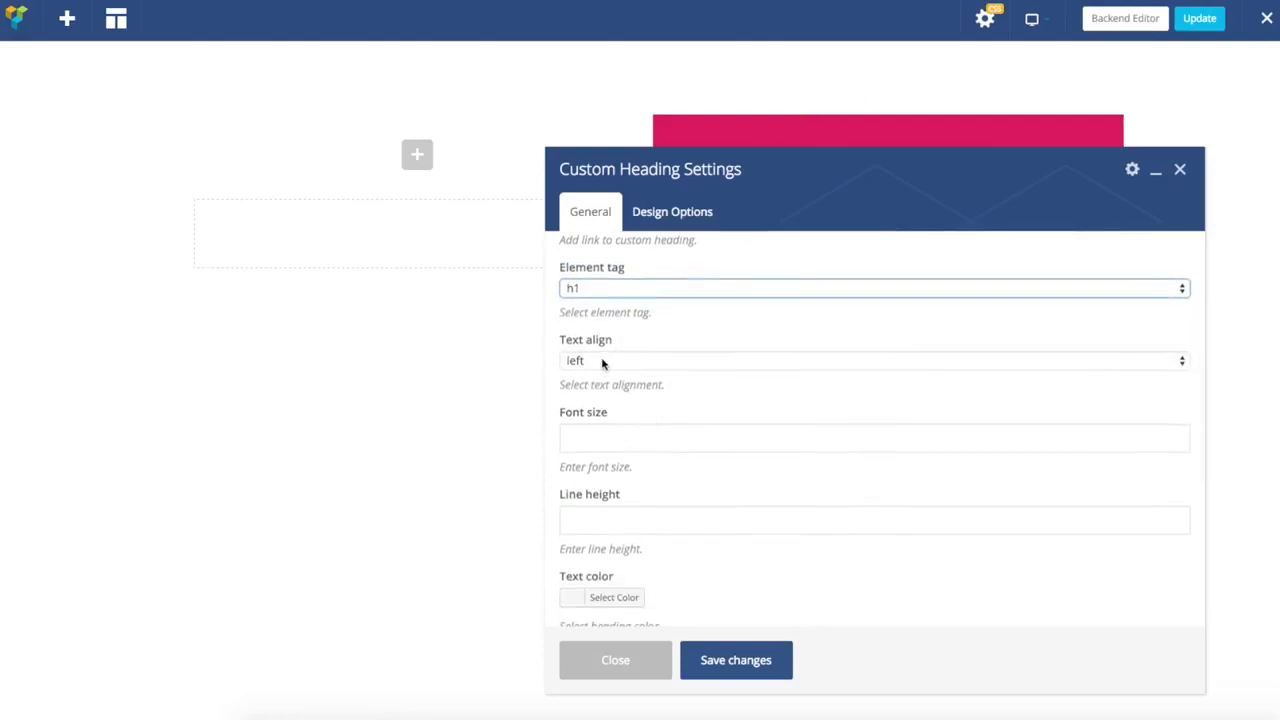
scroll(690, 364, "down", 1)
left_click(628, 410)
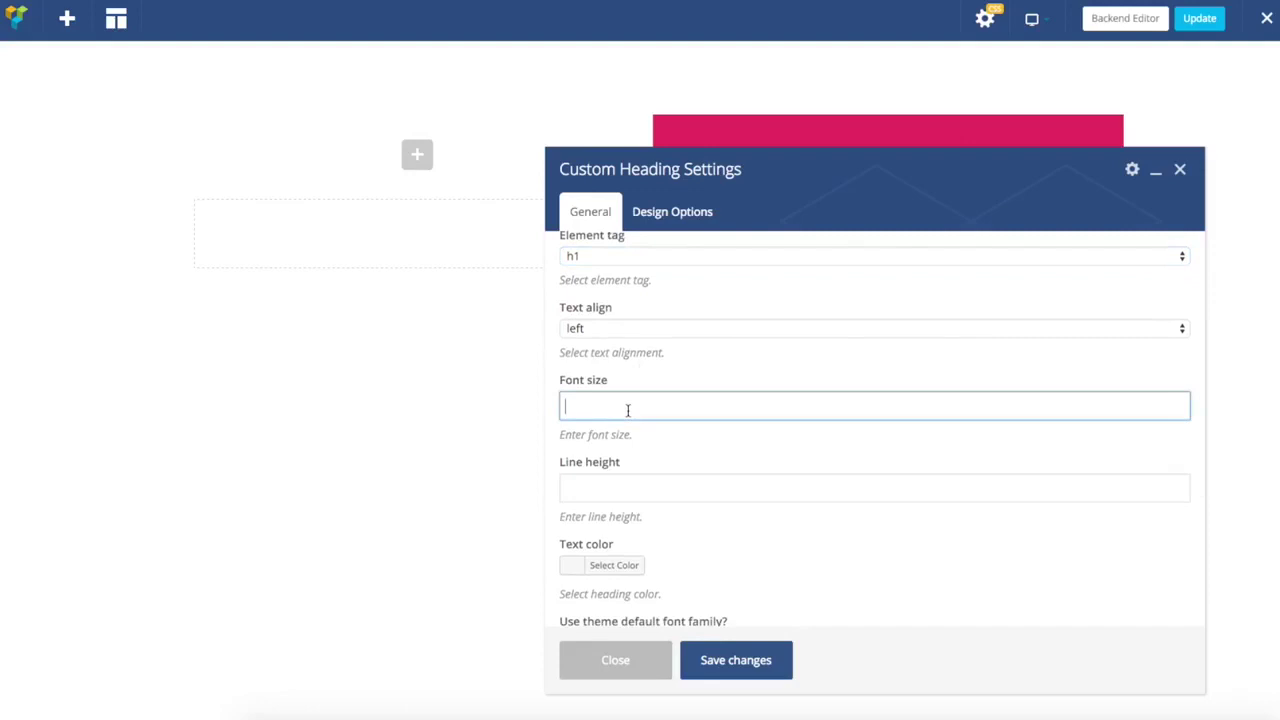
type("50")
Step: Set the heading's text color to white
scroll(641, 450, "down", 5)
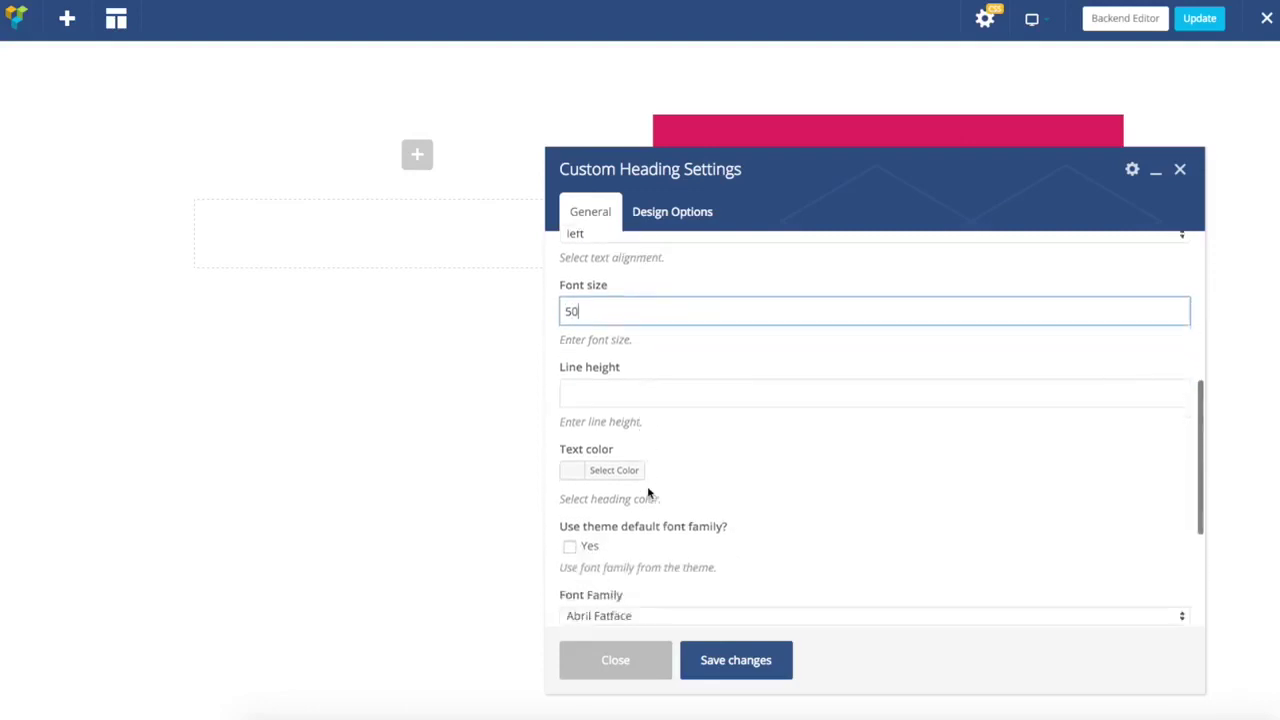
left_click(612, 395)
scroll(723, 477, "down", 3)
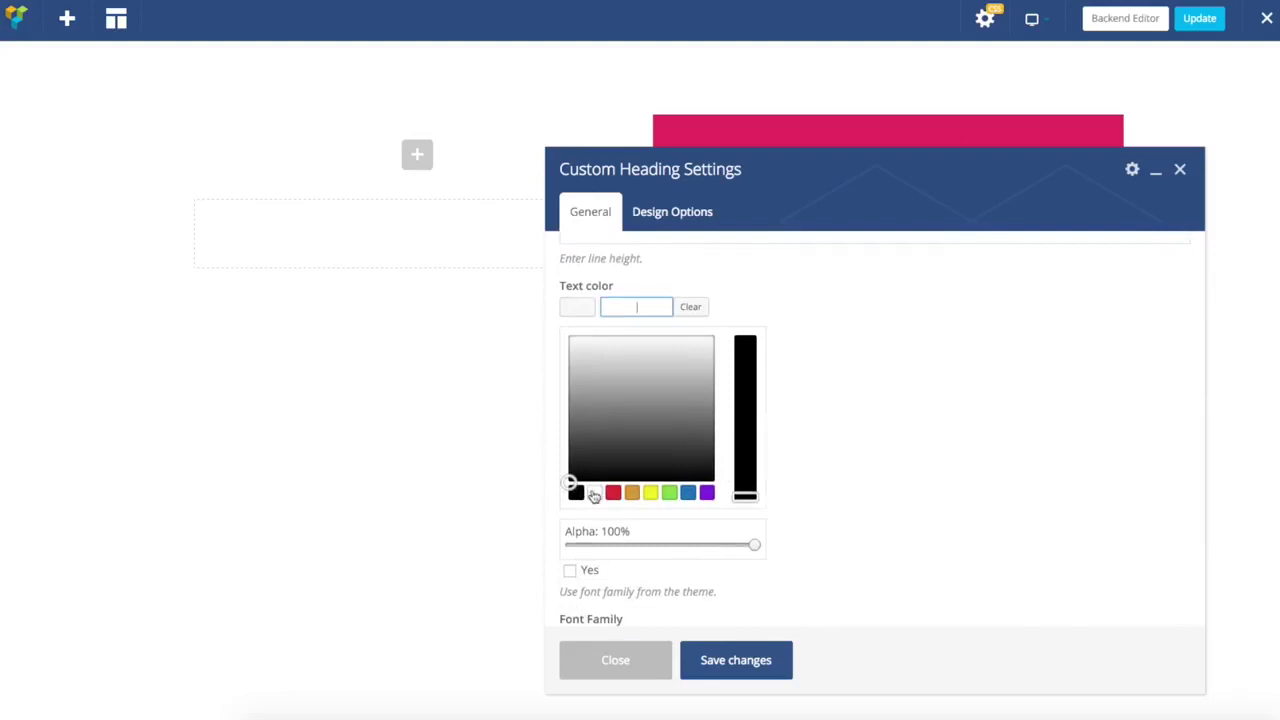
left_click(590, 492)
left_click(858, 427)
Step: Set the heading's font family to Raleway with the 700 bold regular style, and save the heading settings
scroll(850, 500, "down", 2)
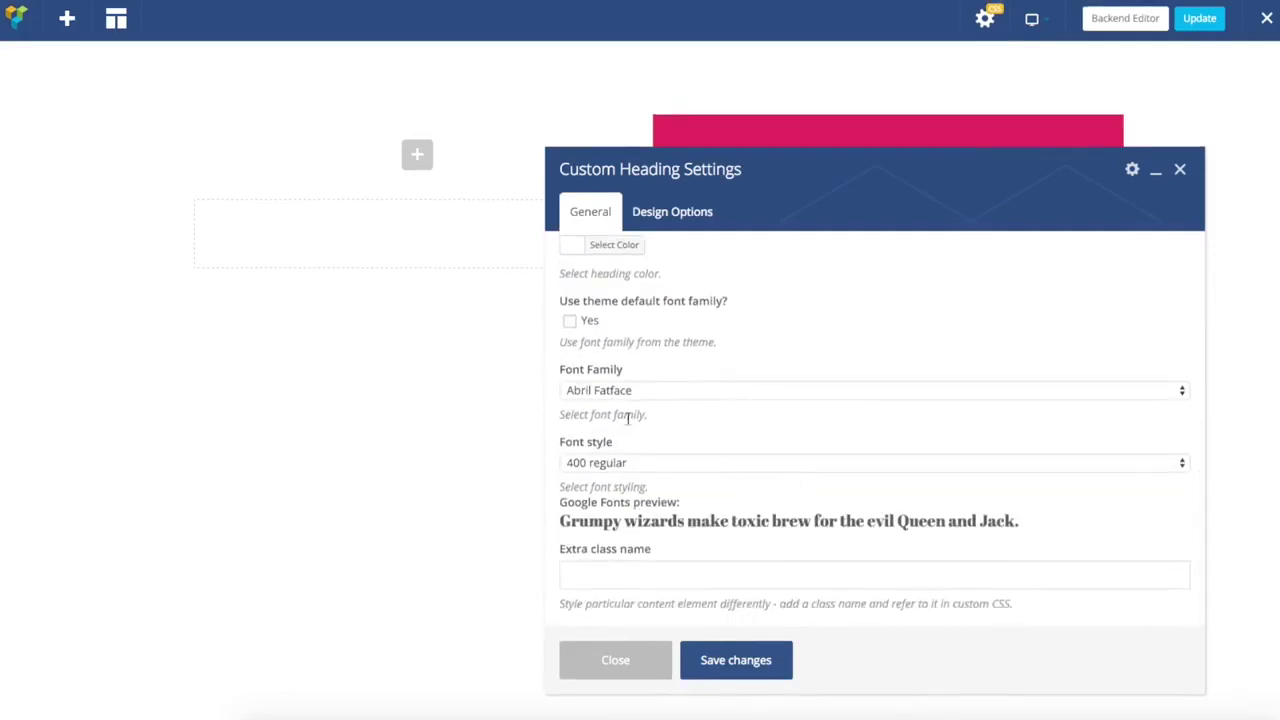
left_click(654, 391)
scroll(760, 528, "down", 5)
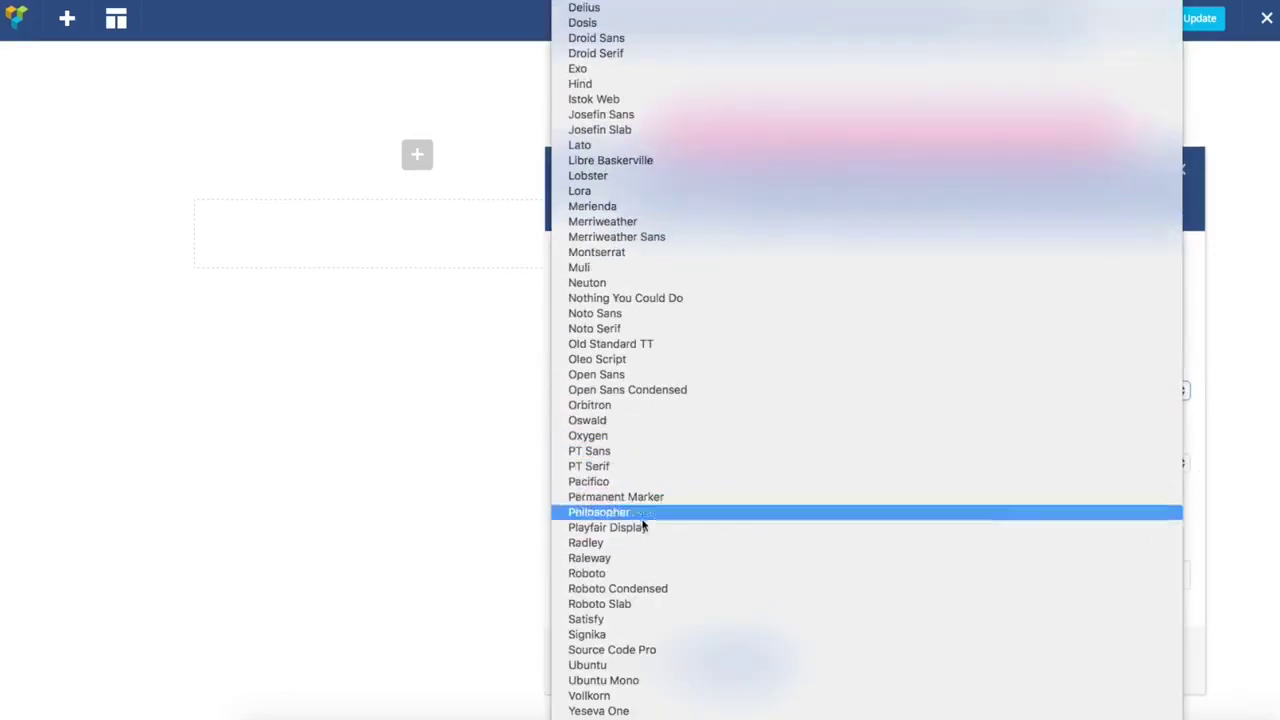
left_click(686, 555)
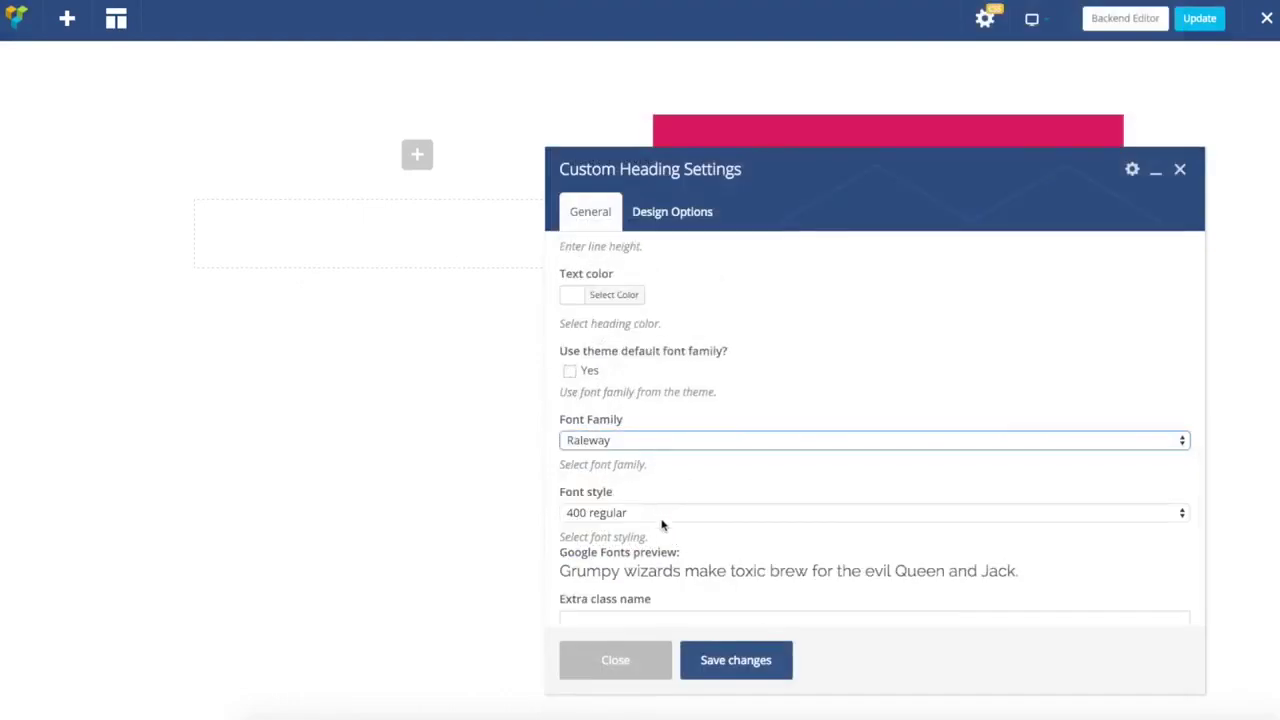
left_click(653, 517)
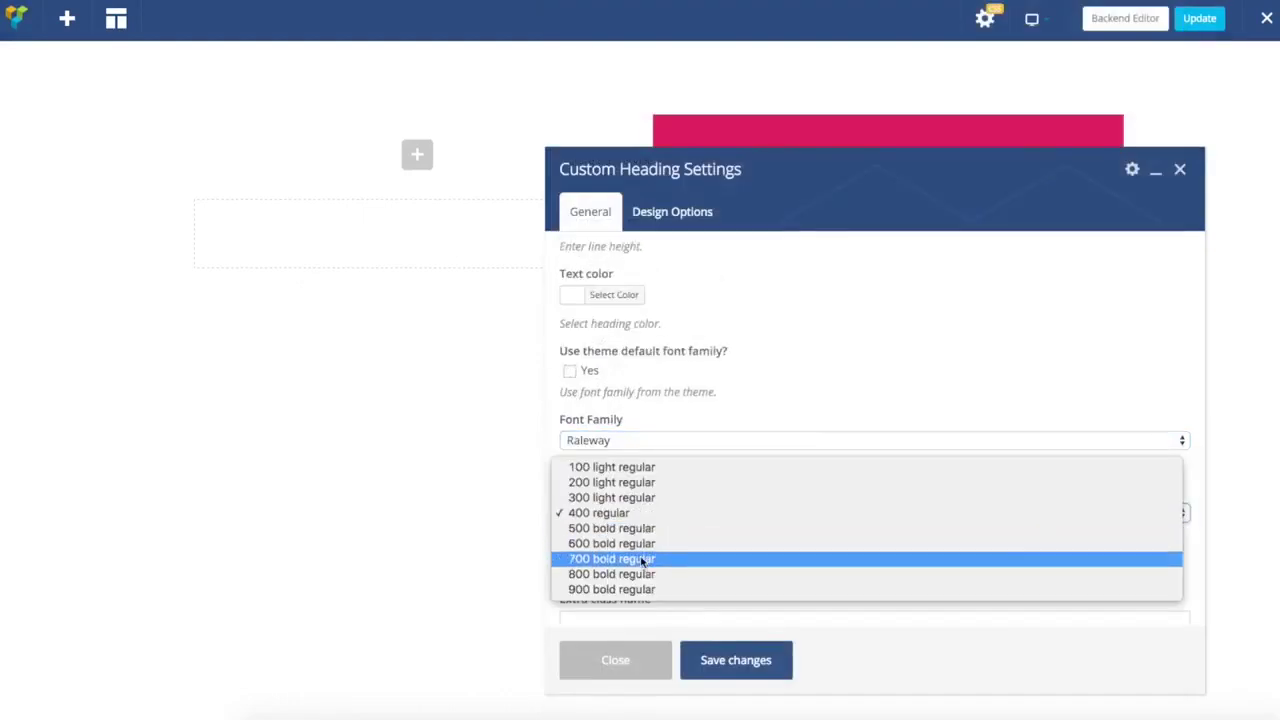
left_click(765, 670)
left_click_drag(843, 163, 771, 133)
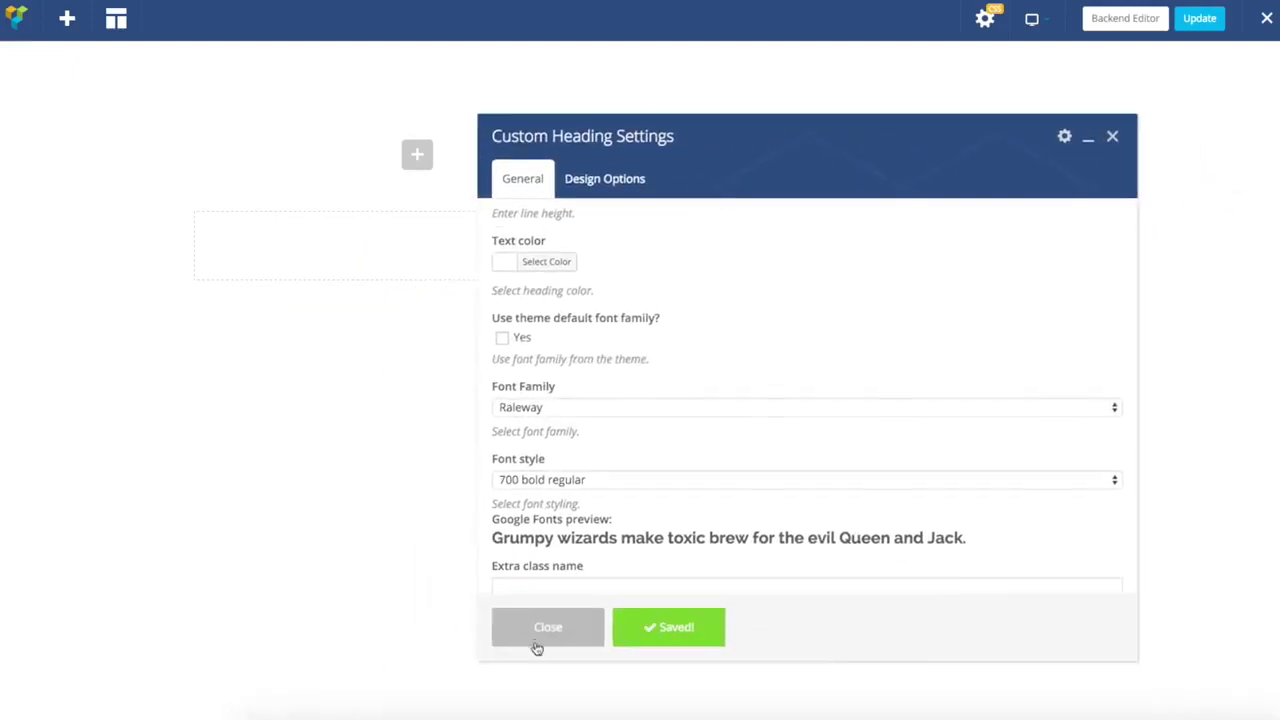
scroll(628, 501, "down", 1)
left_click(548, 627)
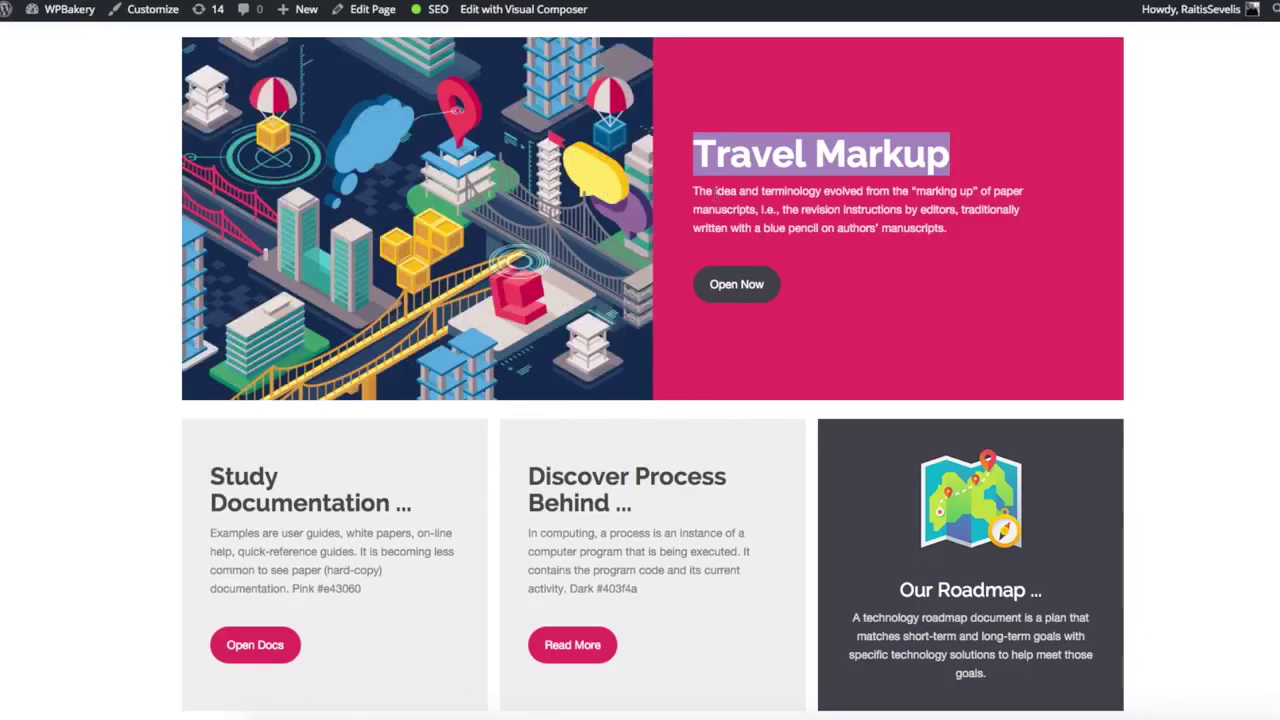
Step: Add a Text Block below the heading and replace its placeholder with the "The idea and terminology evolved…" paragraph from the example page
left_click_drag(693, 191, 975, 227)
key("ctrl+c")
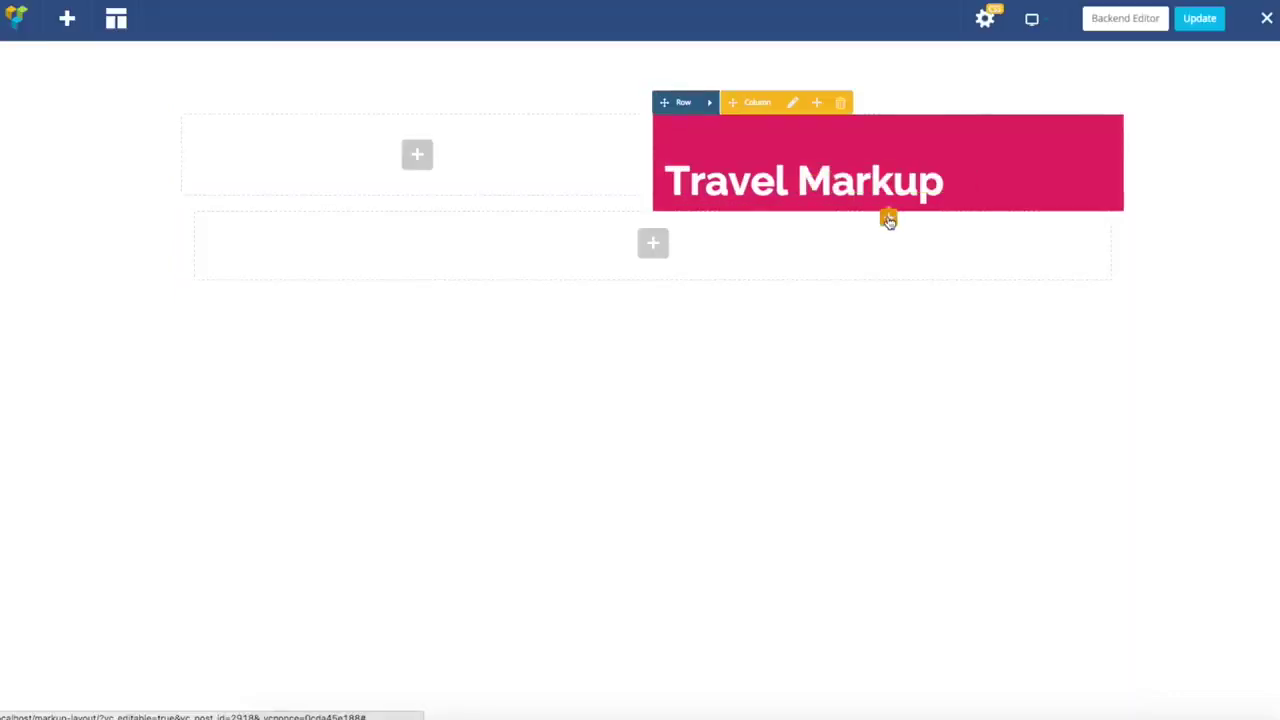
left_click(889, 219)
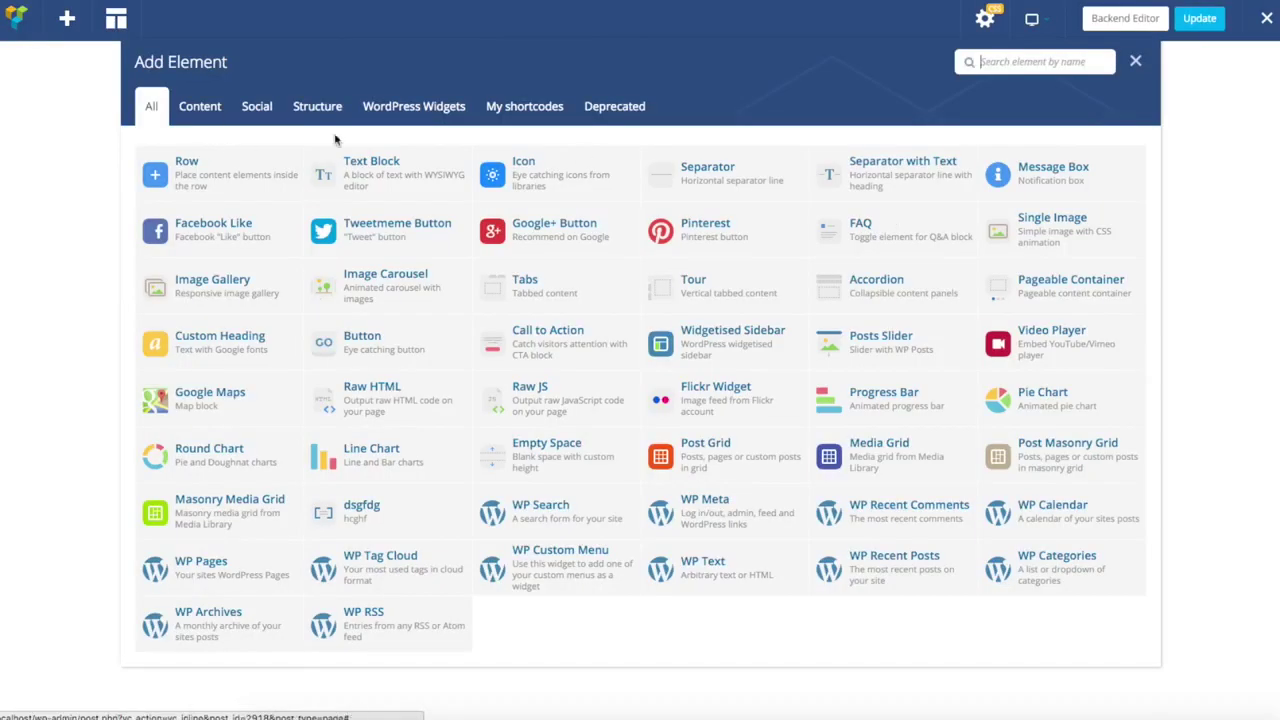
left_click(375, 178)
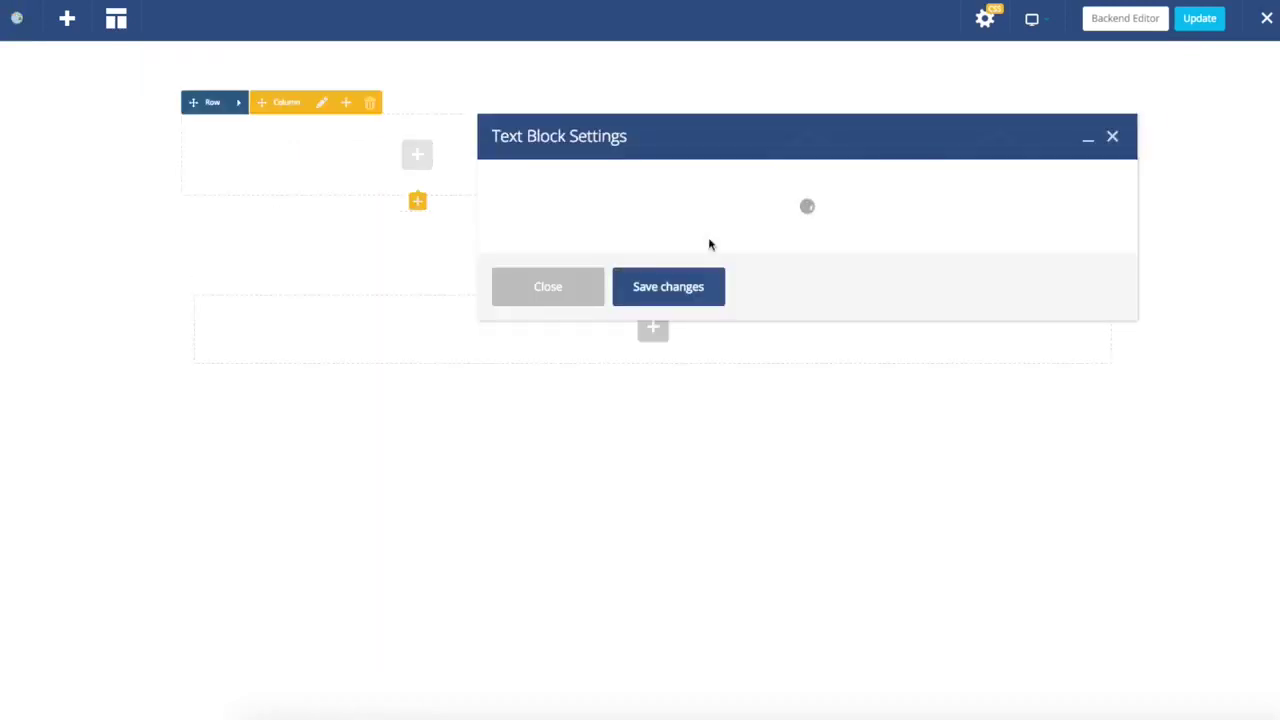
triple_click(826, 344)
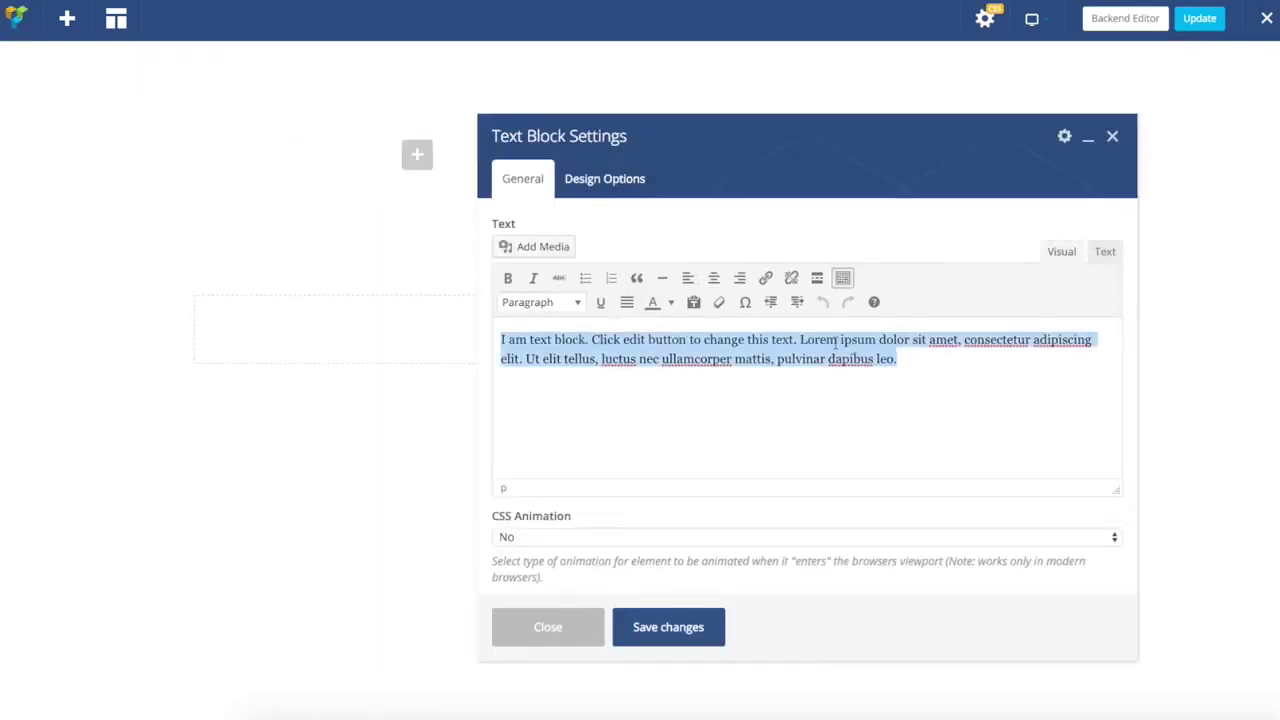
key("ctrl+v")
Step: Set the text block paragraph's color to a very light pink, about #ffe3e6, and save the block's settings
triple_click(844, 364)
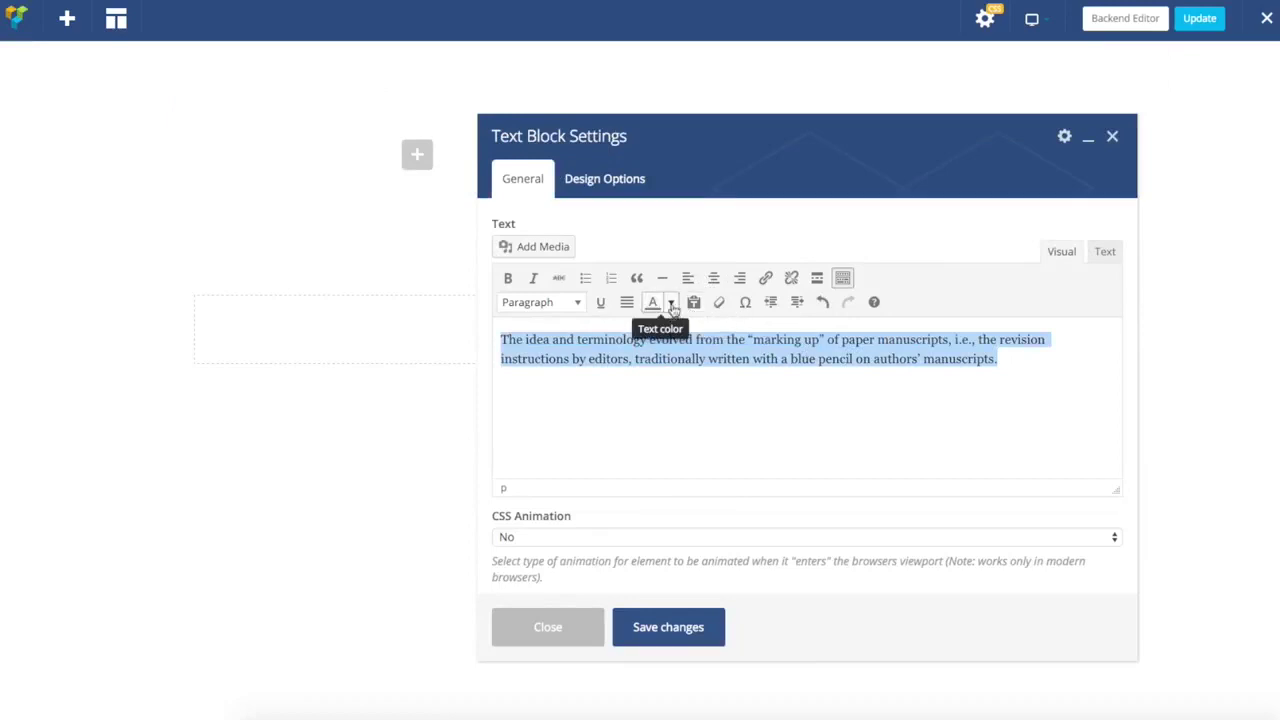
left_click(671, 302)
left_click(671, 405)
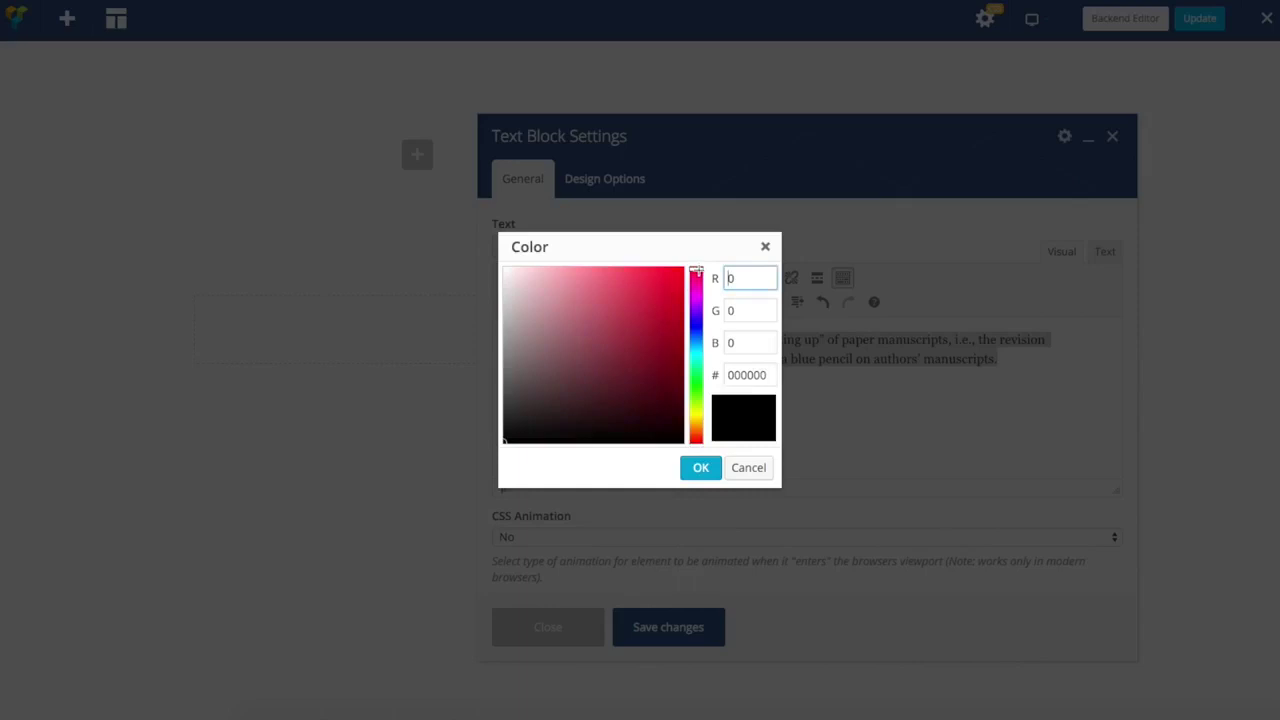
left_click_drag(630, 276, 523, 266)
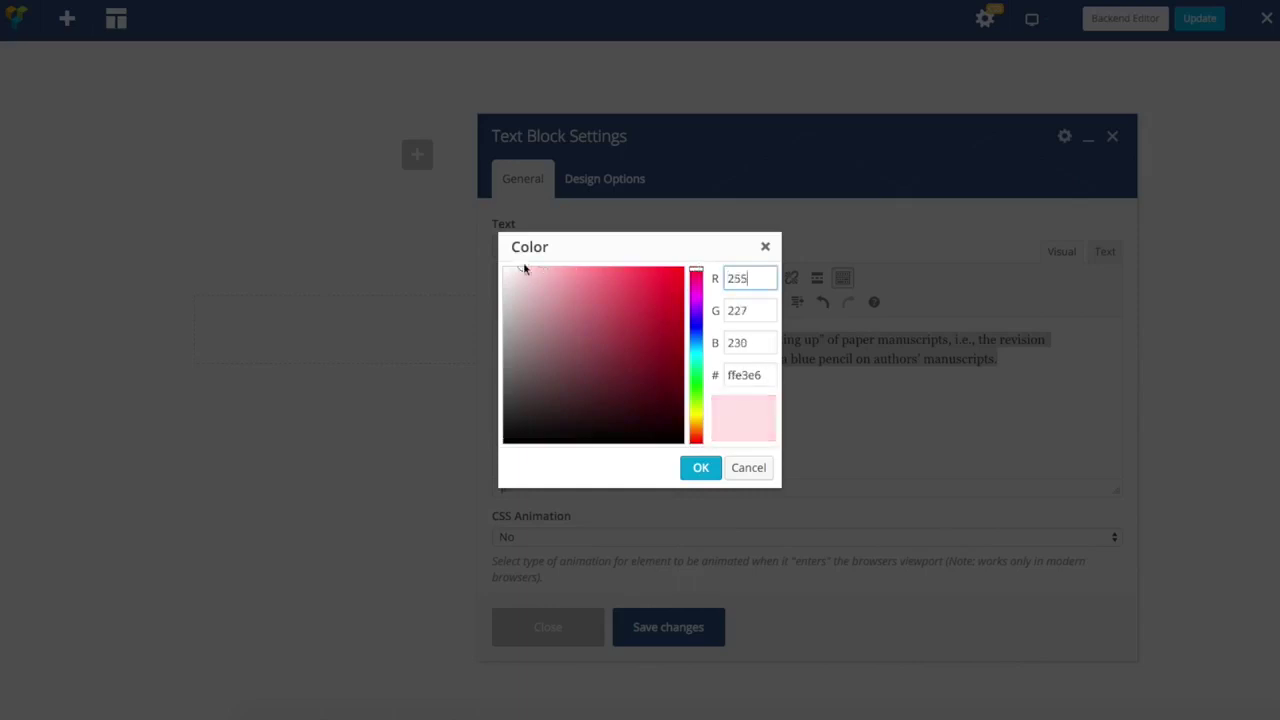
left_click(699, 469)
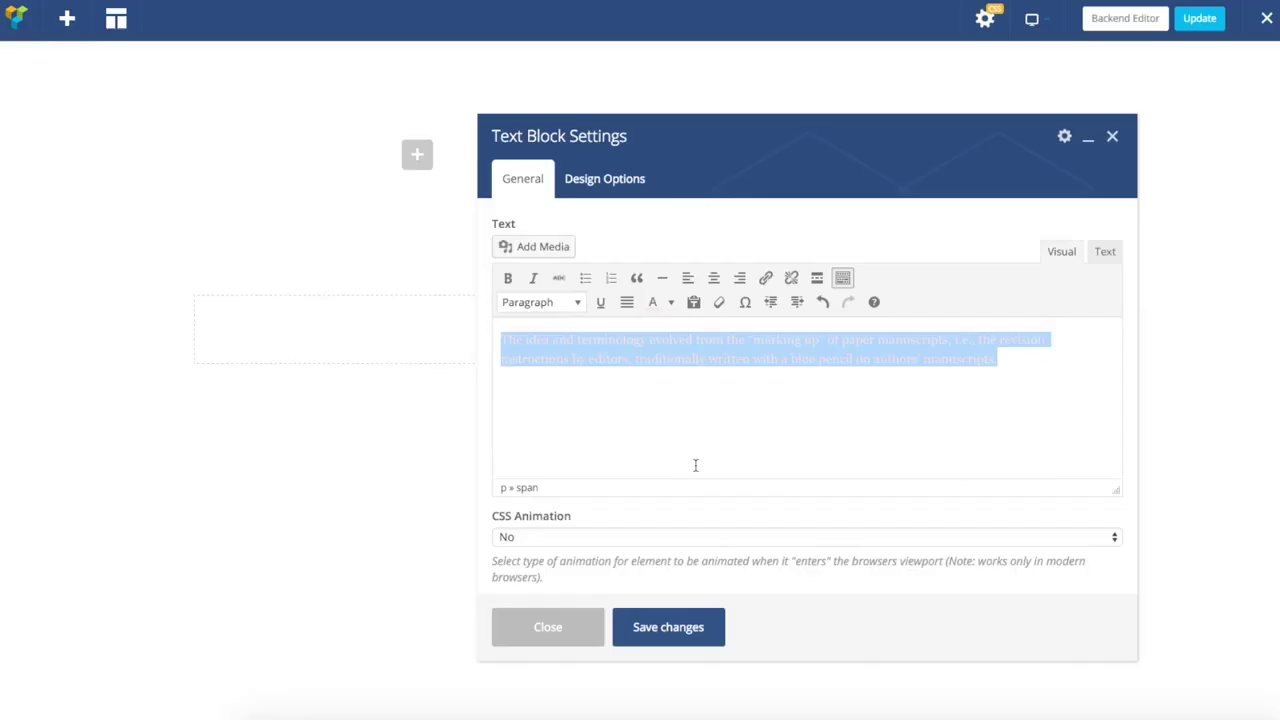
left_click(697, 642)
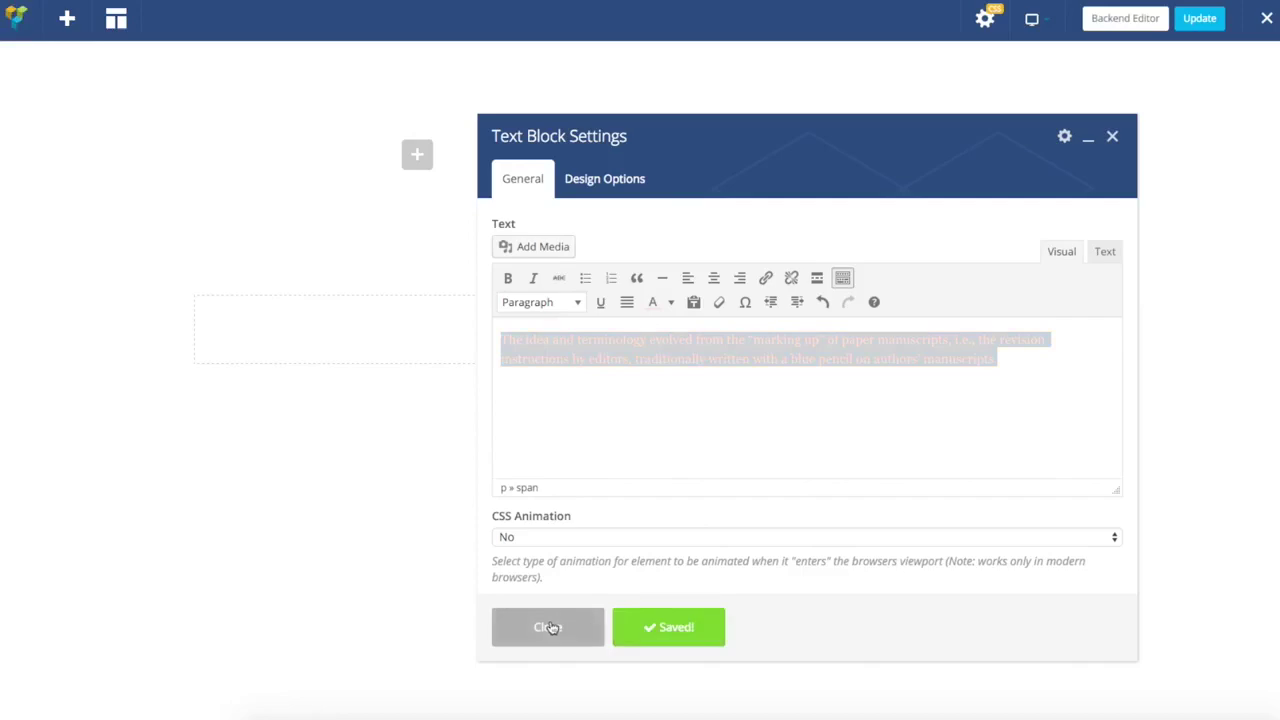
left_click(548, 627)
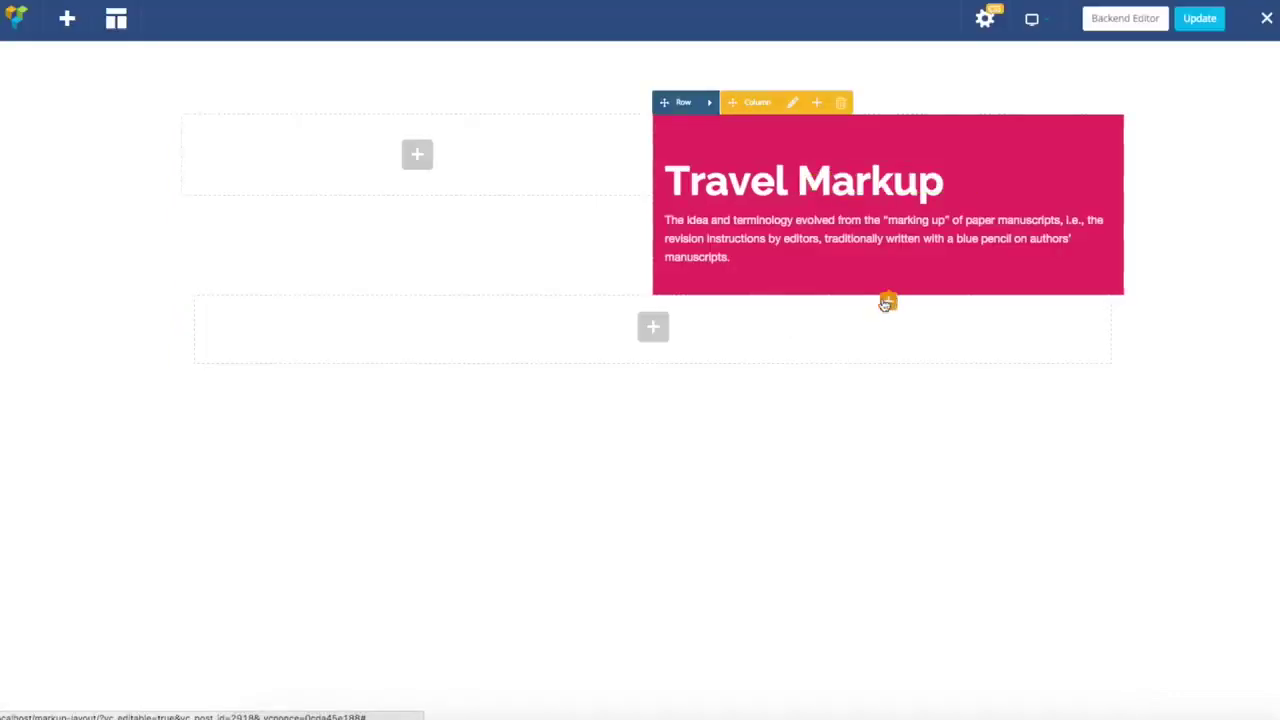
Step: Add a Button element below the paragraph in the pink column with the text "Open Now"
left_click(887, 299)
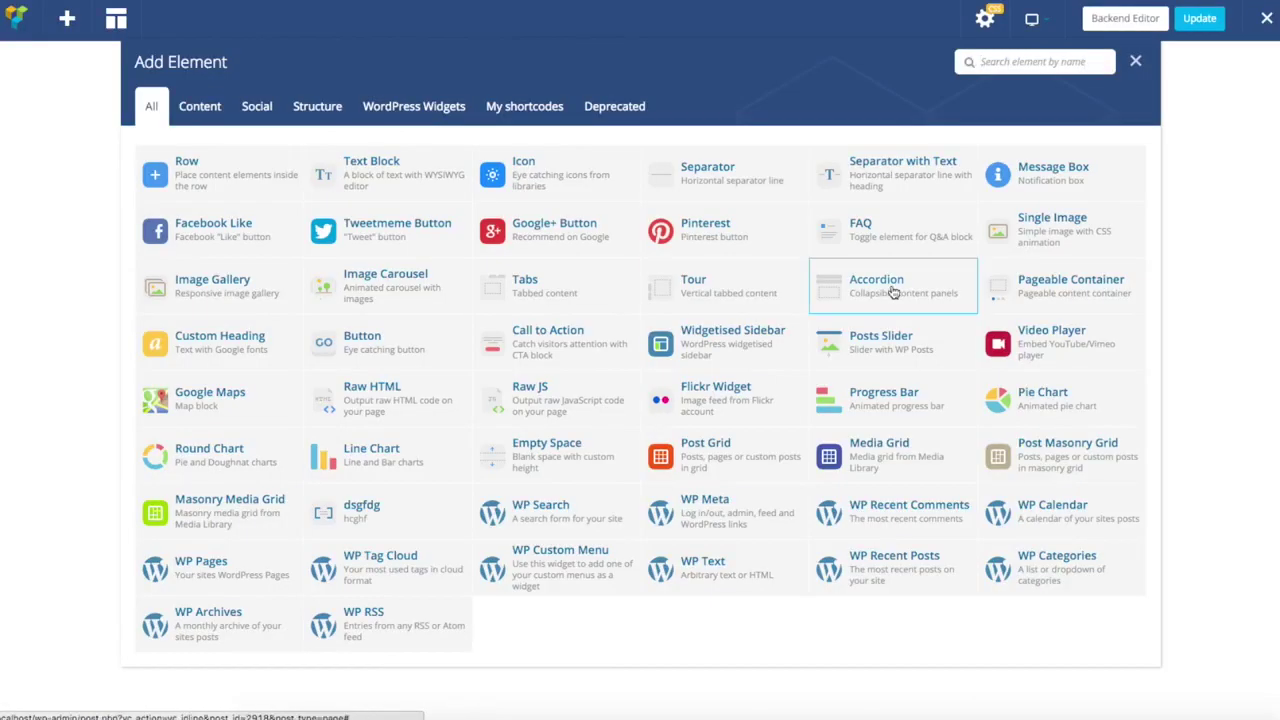
type("butt")
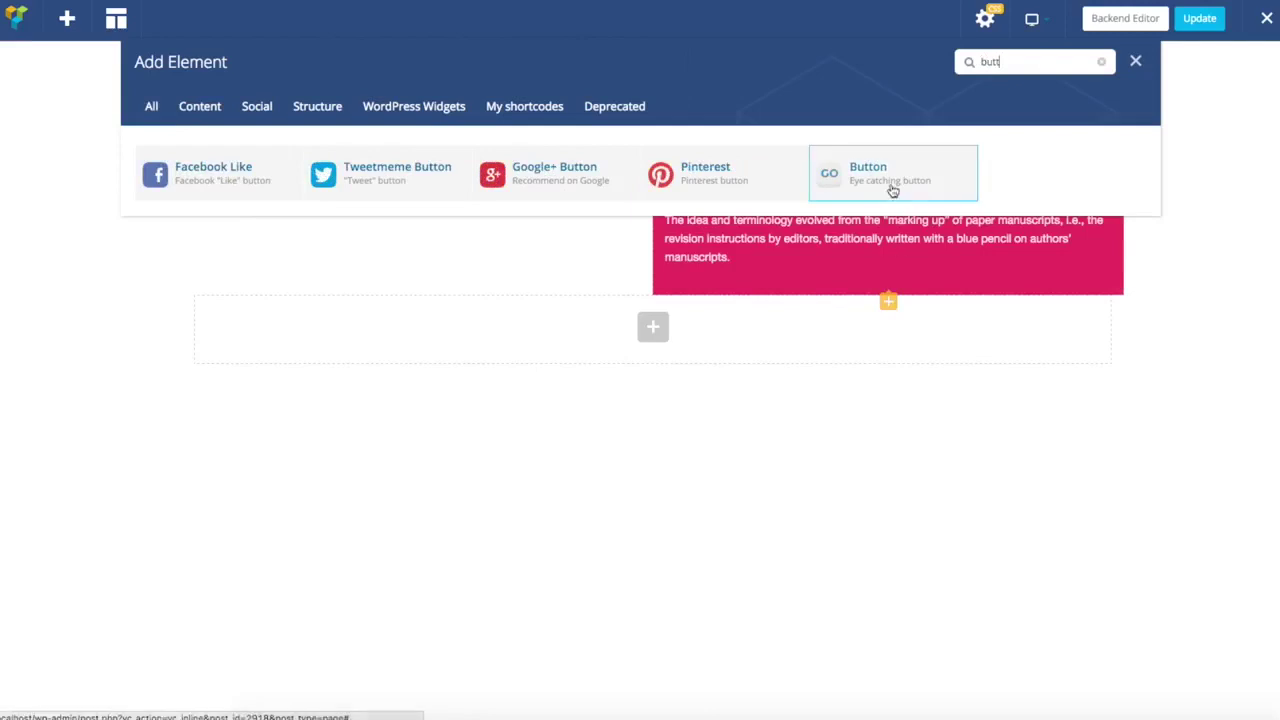
left_click(882, 185)
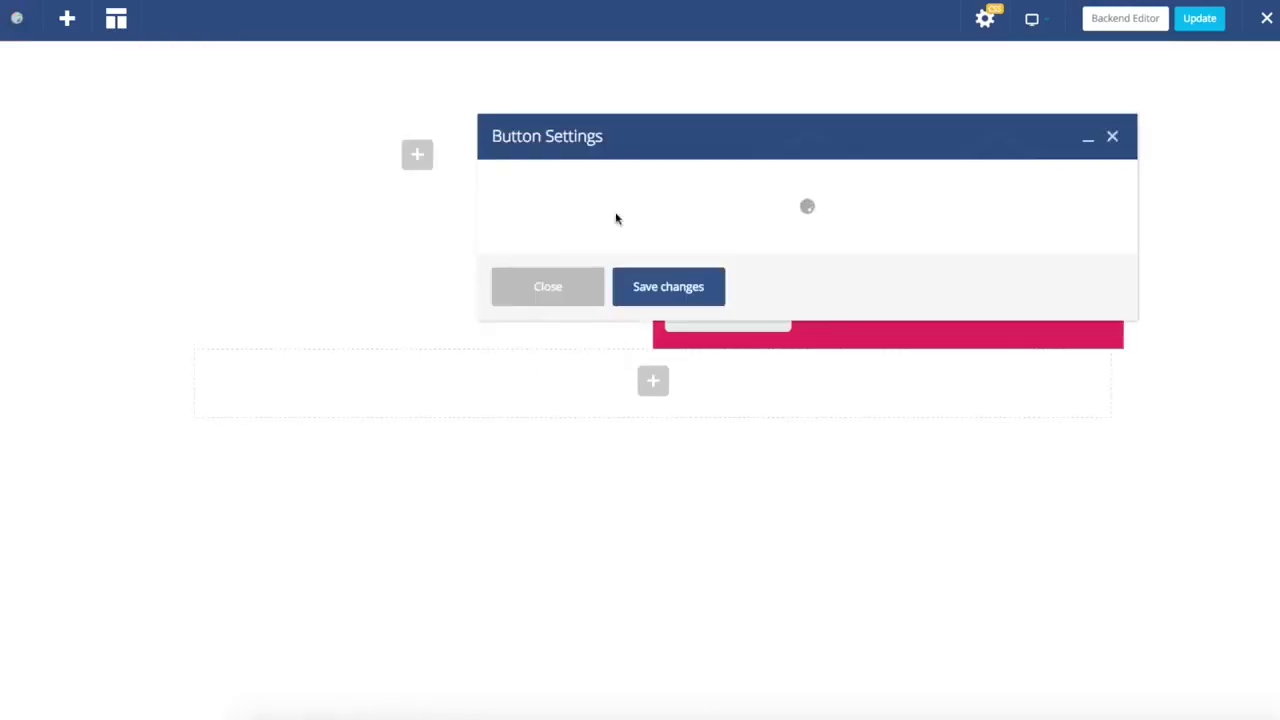
left_click_drag(610, 250, 406, 243)
type("O")
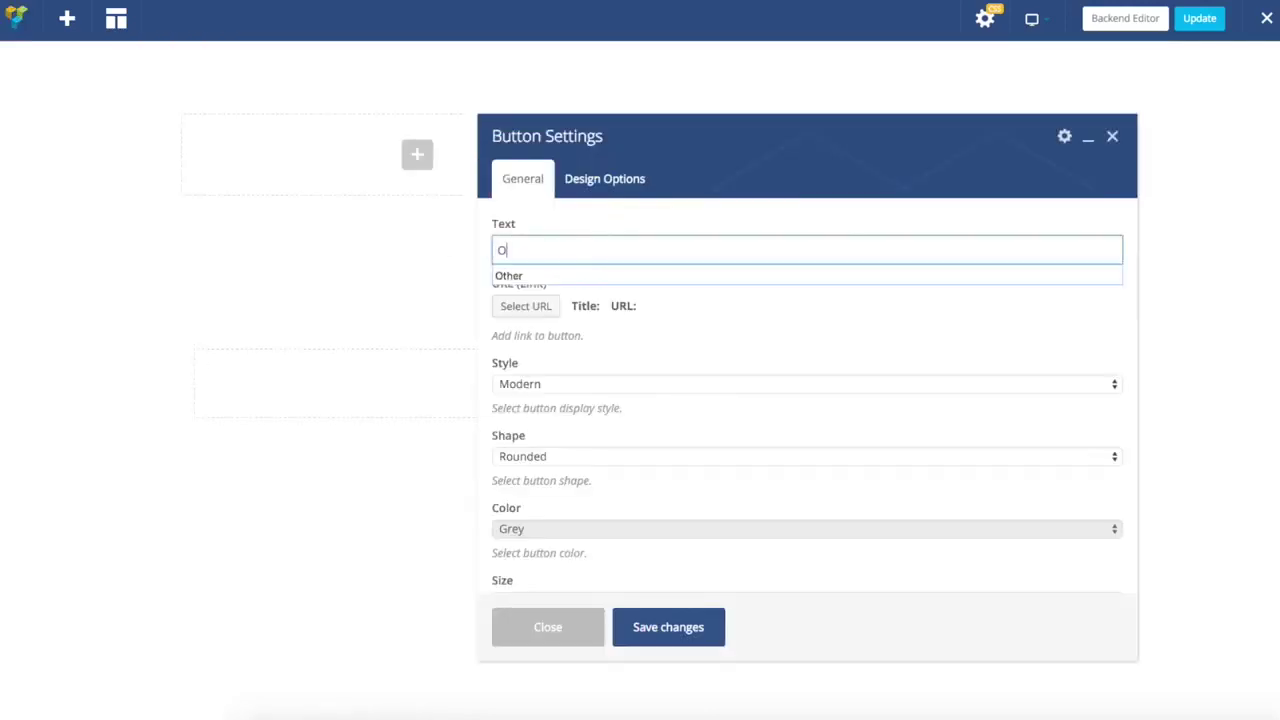
type("pen Now")
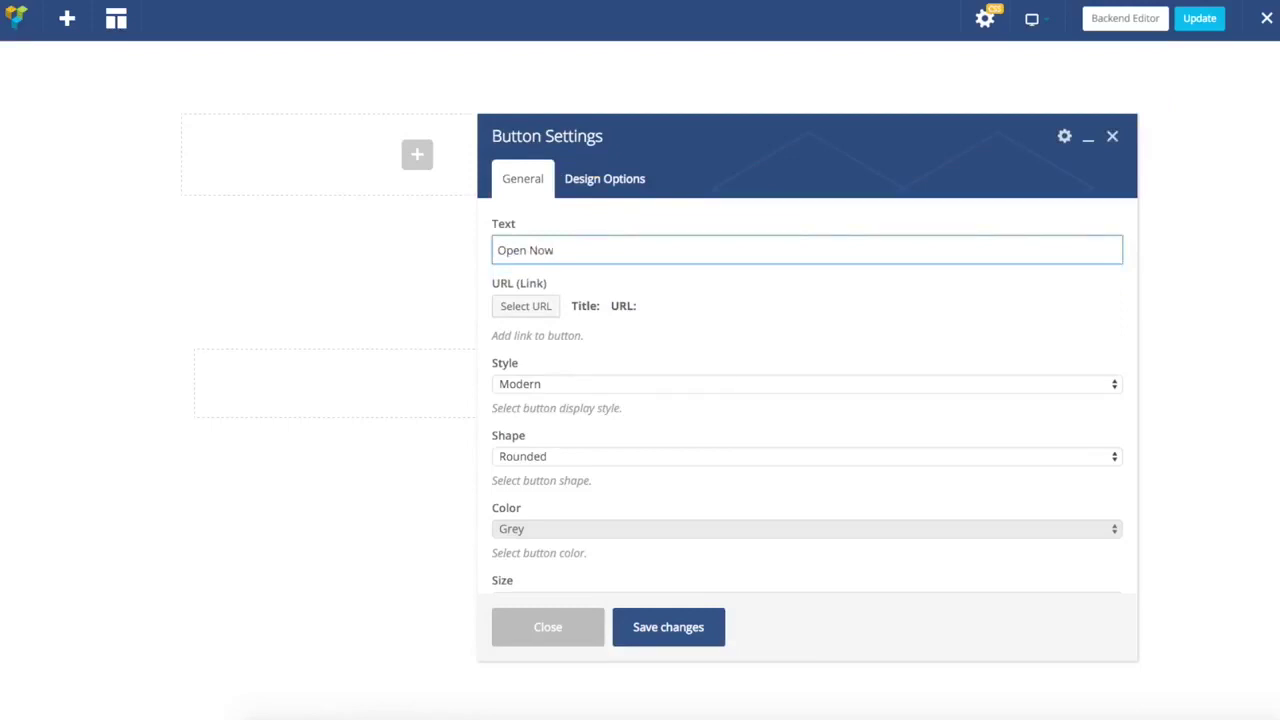
Step: Give the Open Now button the Flat style, Round shape and Mulled Wine color, and save its settings
left_click(563, 383)
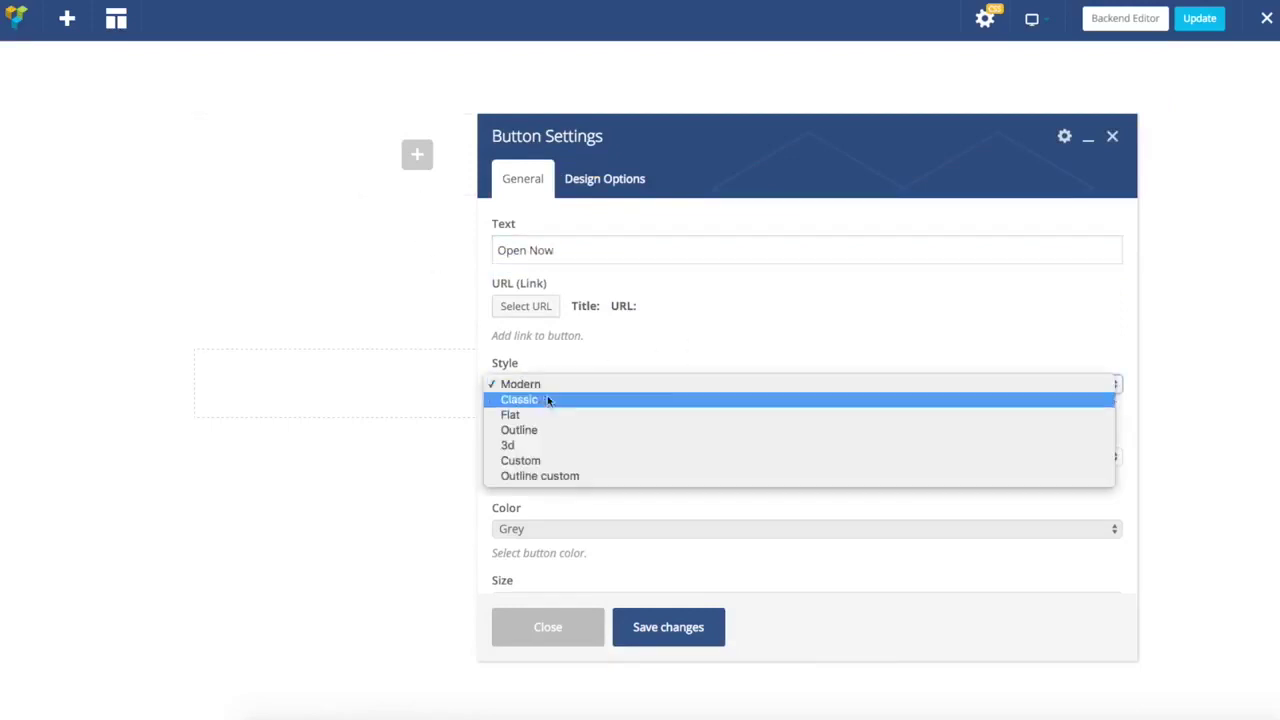
left_click(537, 416)
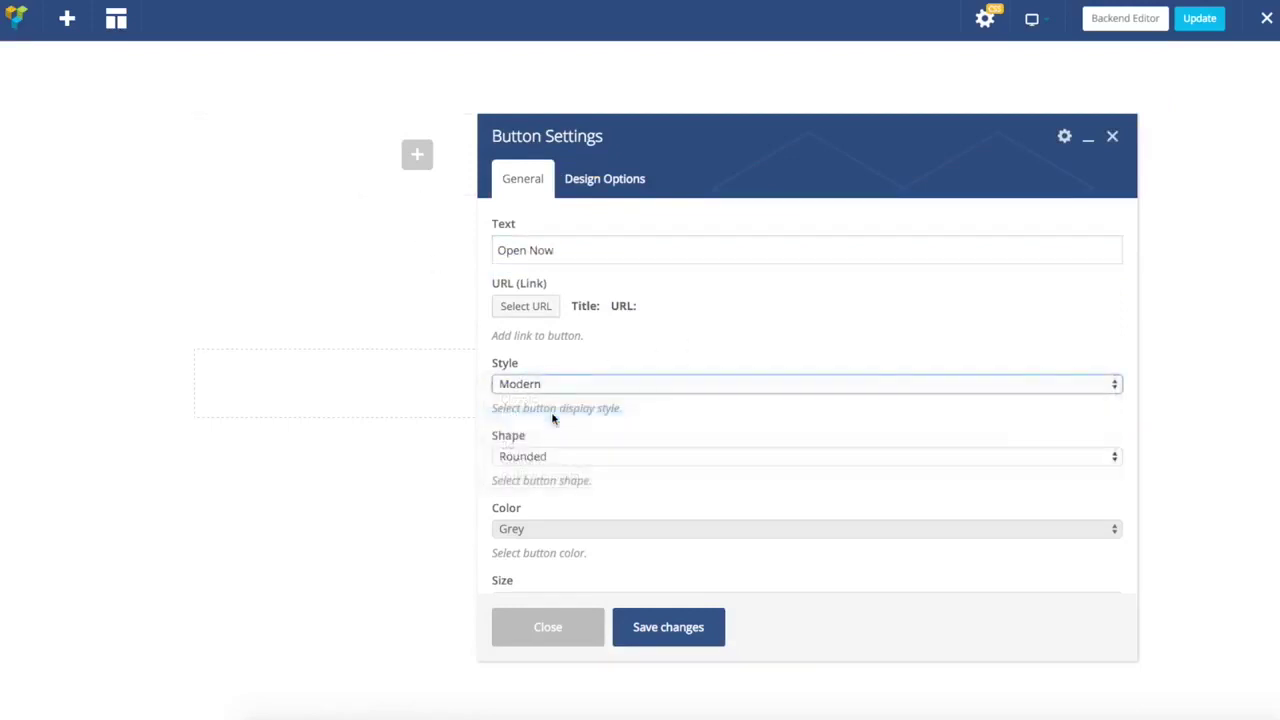
left_click(545, 457)
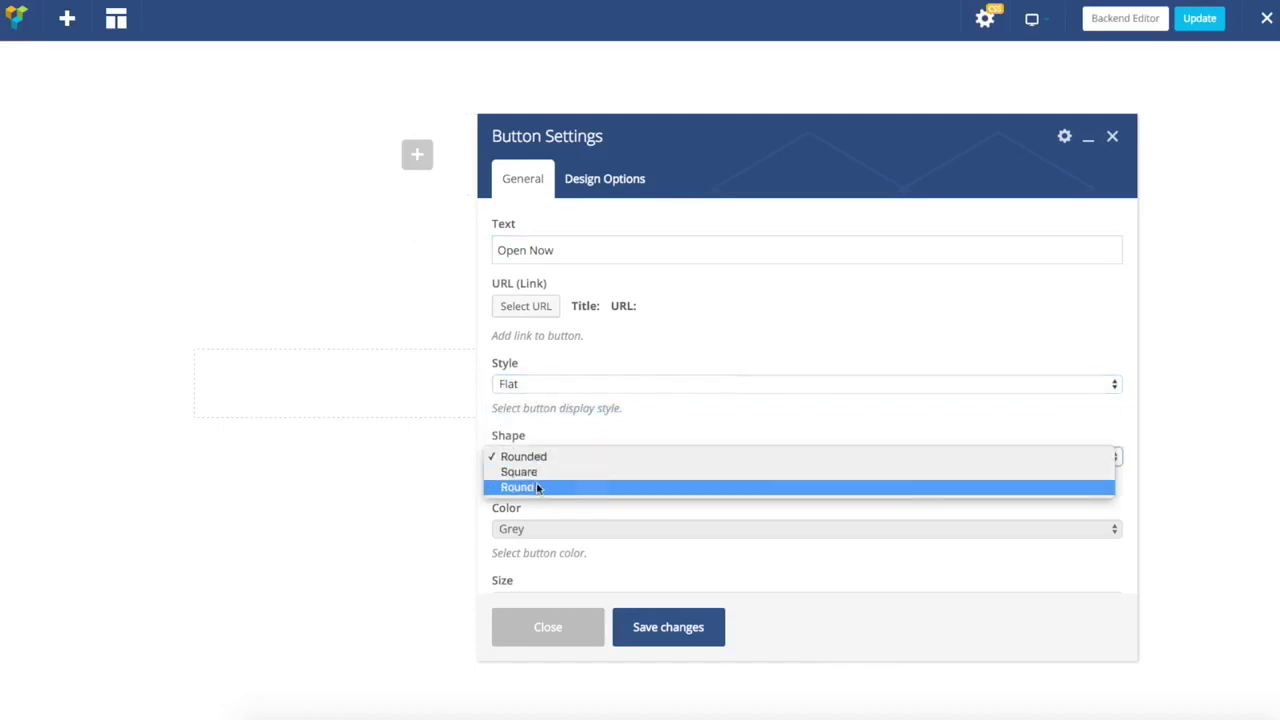
left_click(537, 488)
left_click(559, 533)
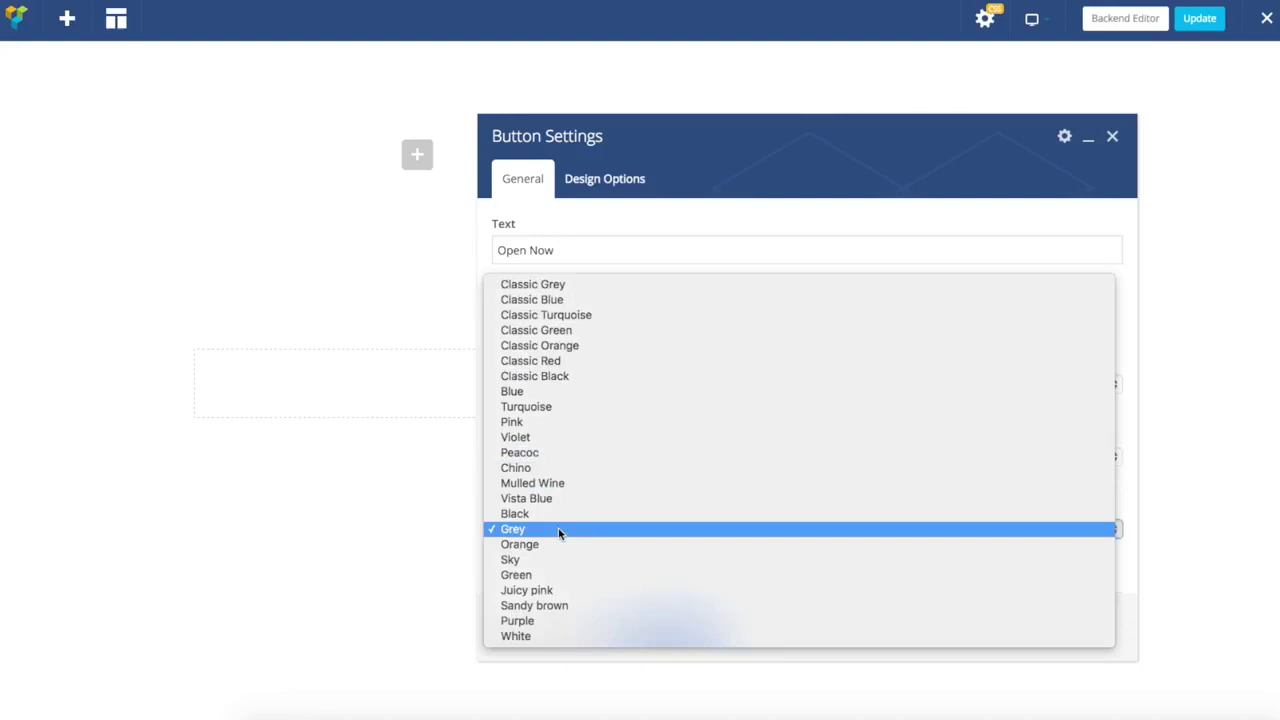
key("Escape")
left_click(698, 614)
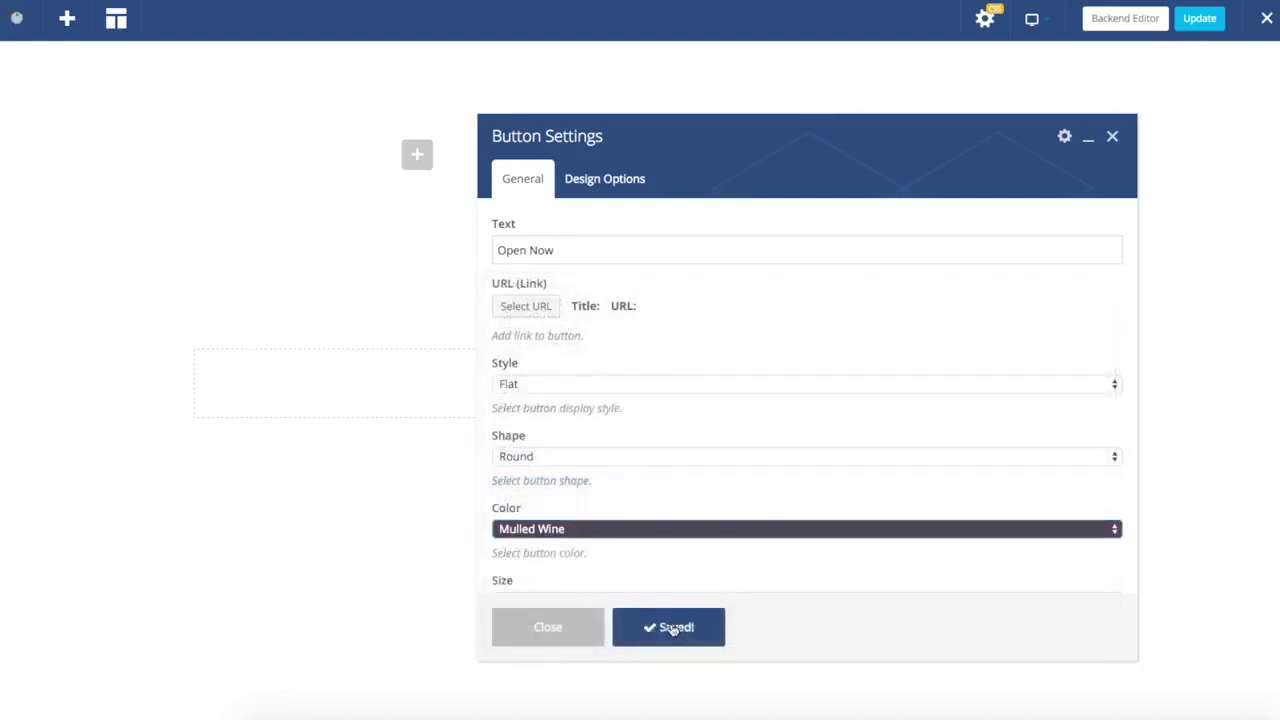
left_click_drag(729, 151, 1094, 146)
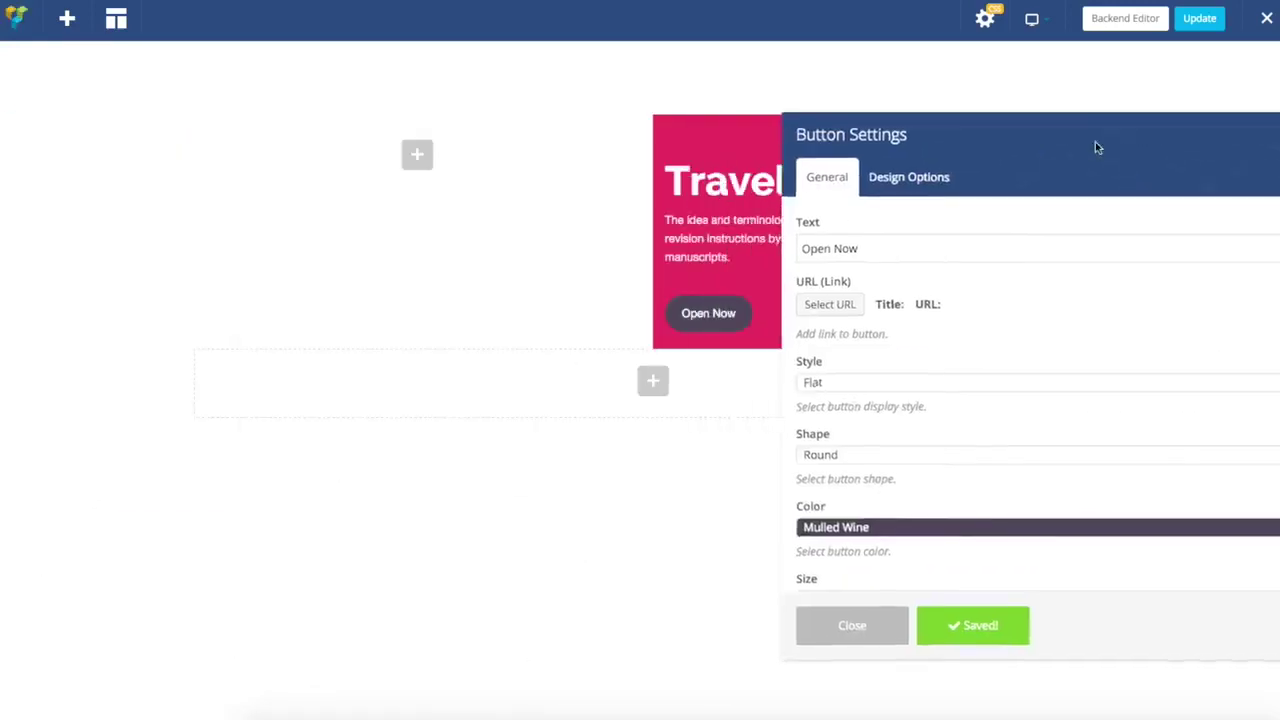
left_click(860, 626)
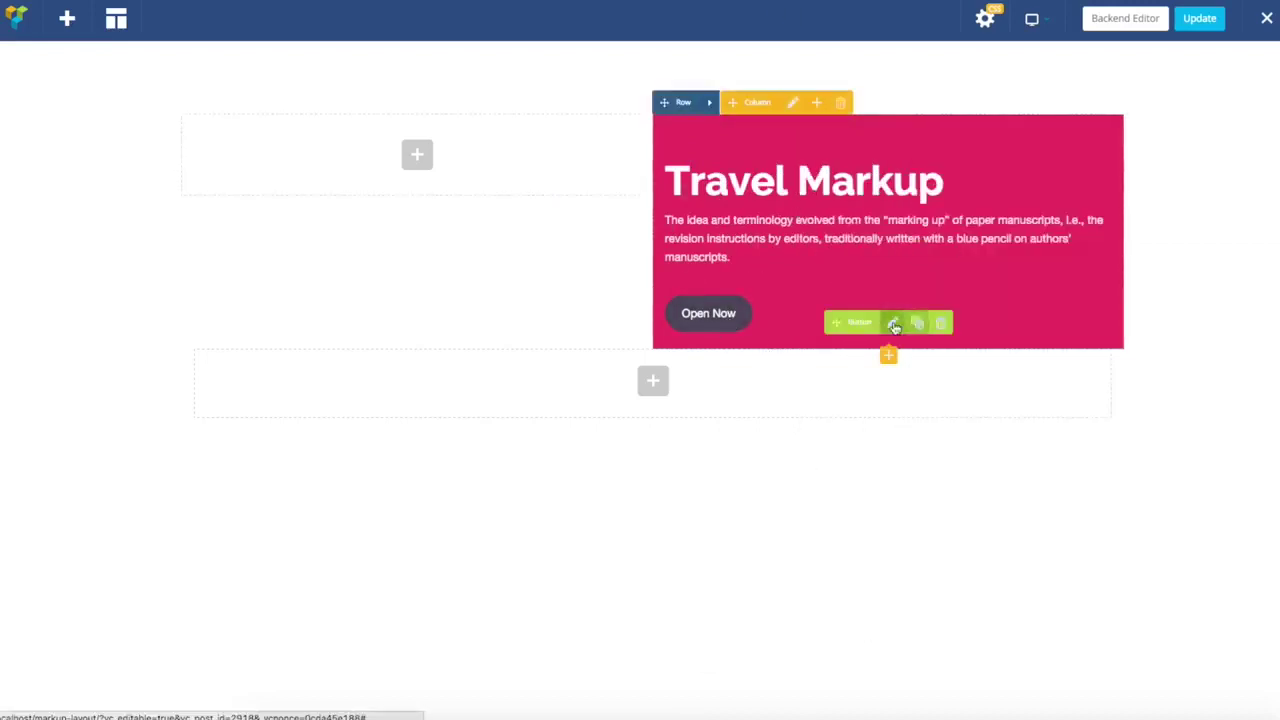
left_click(890, 323)
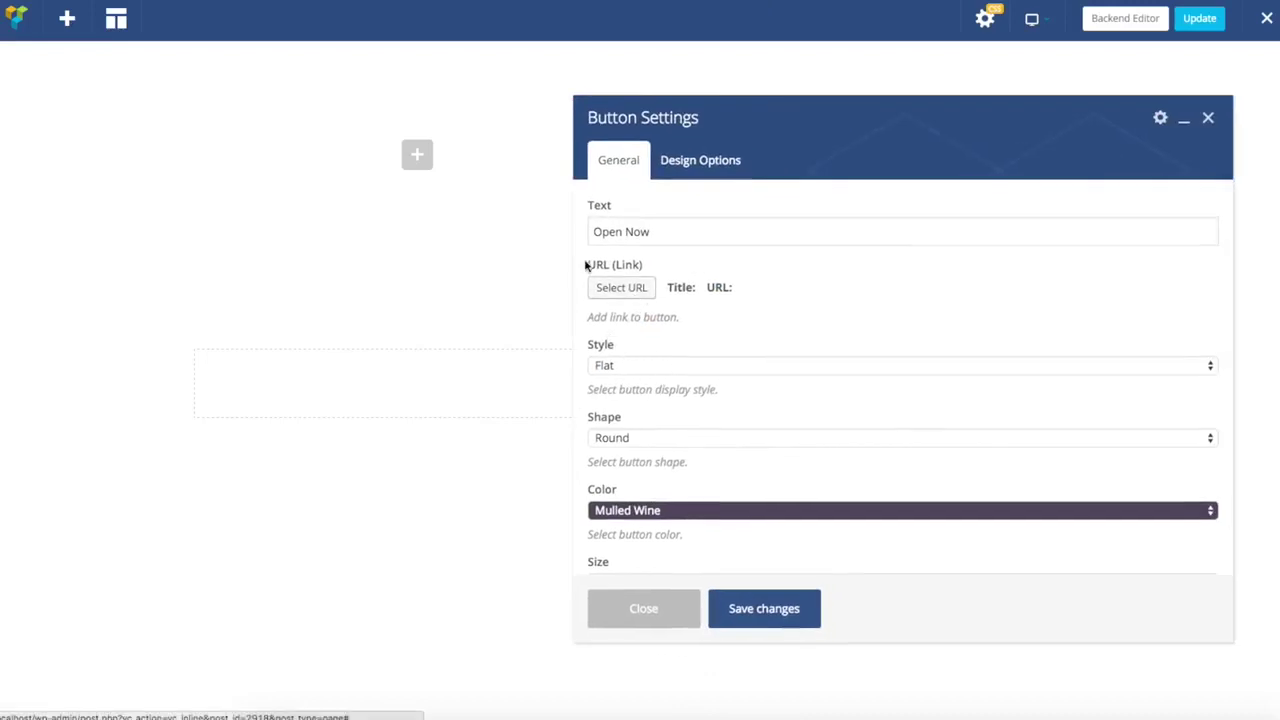
left_click(648, 612)
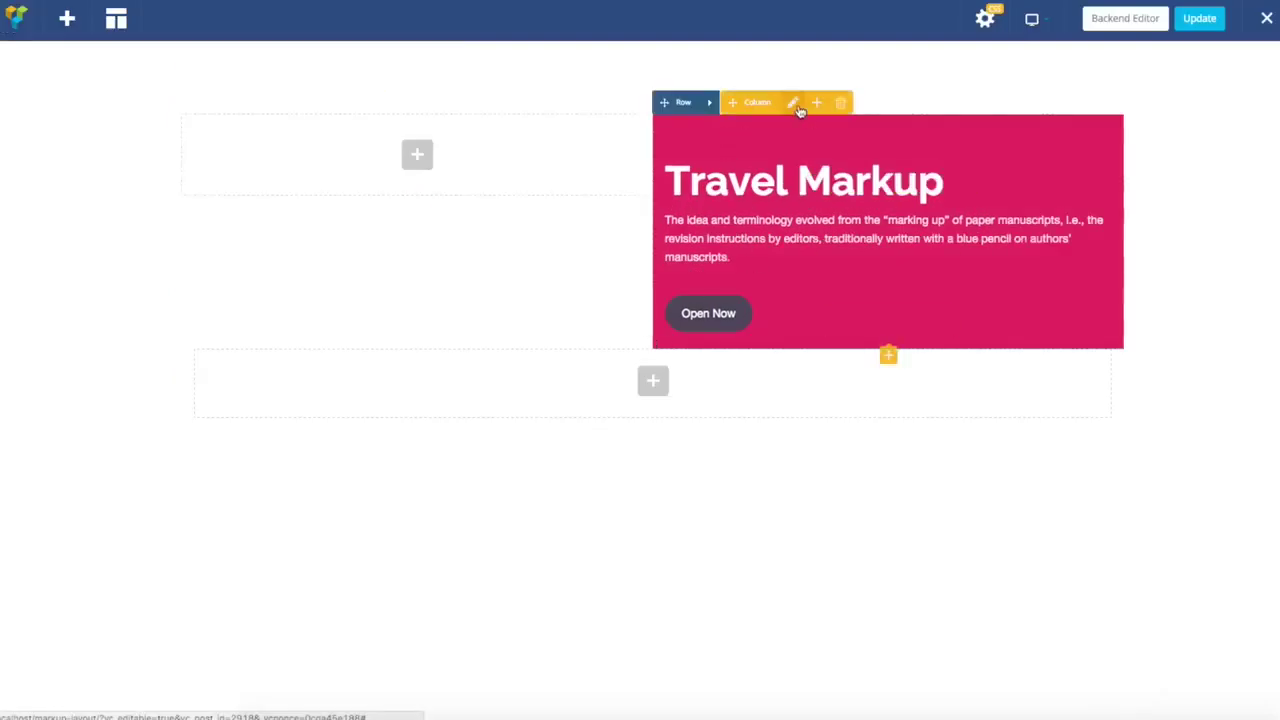
Step: Set the pink column's left padding to 50 and right padding to 100, and save the column settings
left_click(796, 106)
left_click(716, 162)
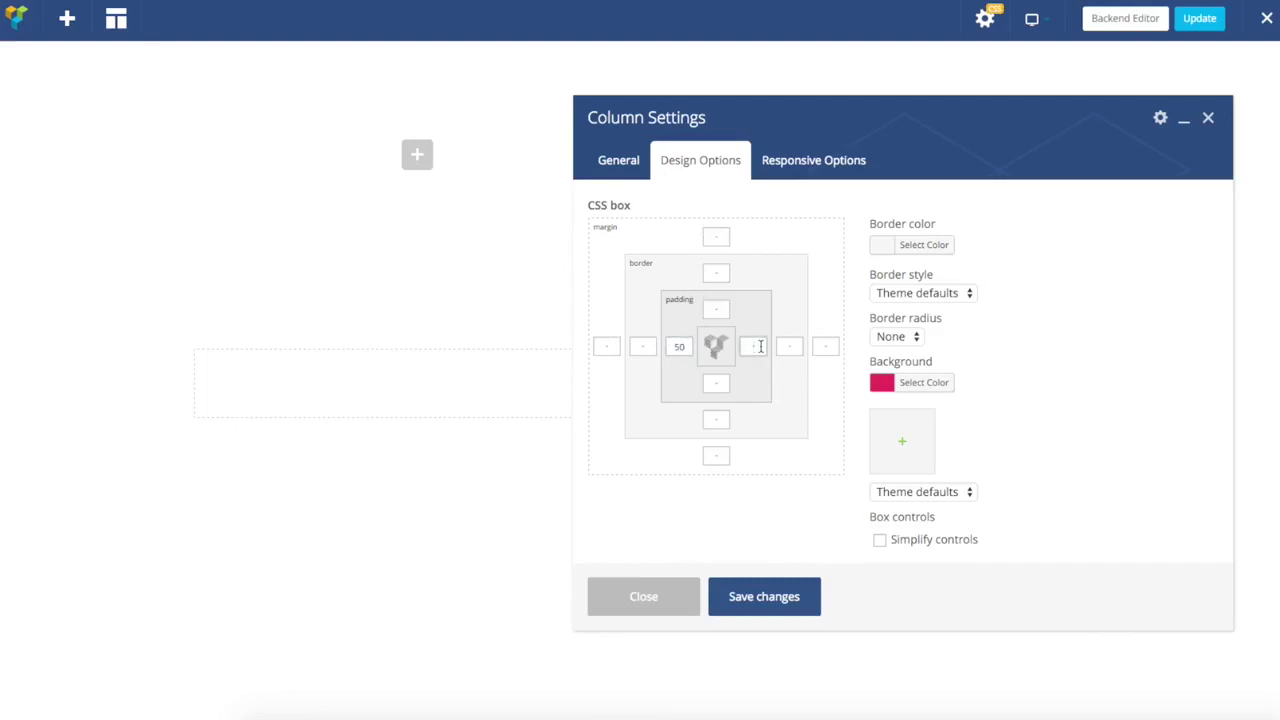
left_click(751, 597)
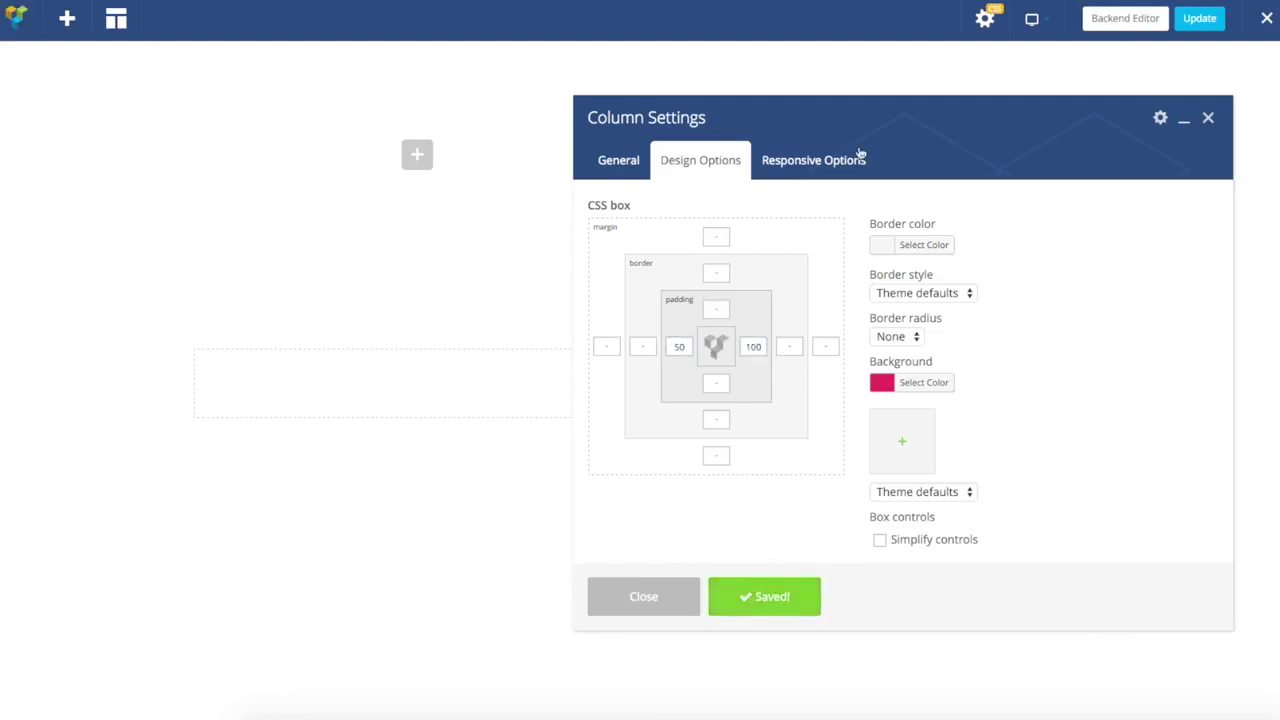
left_click_drag(880, 132, 921, 237)
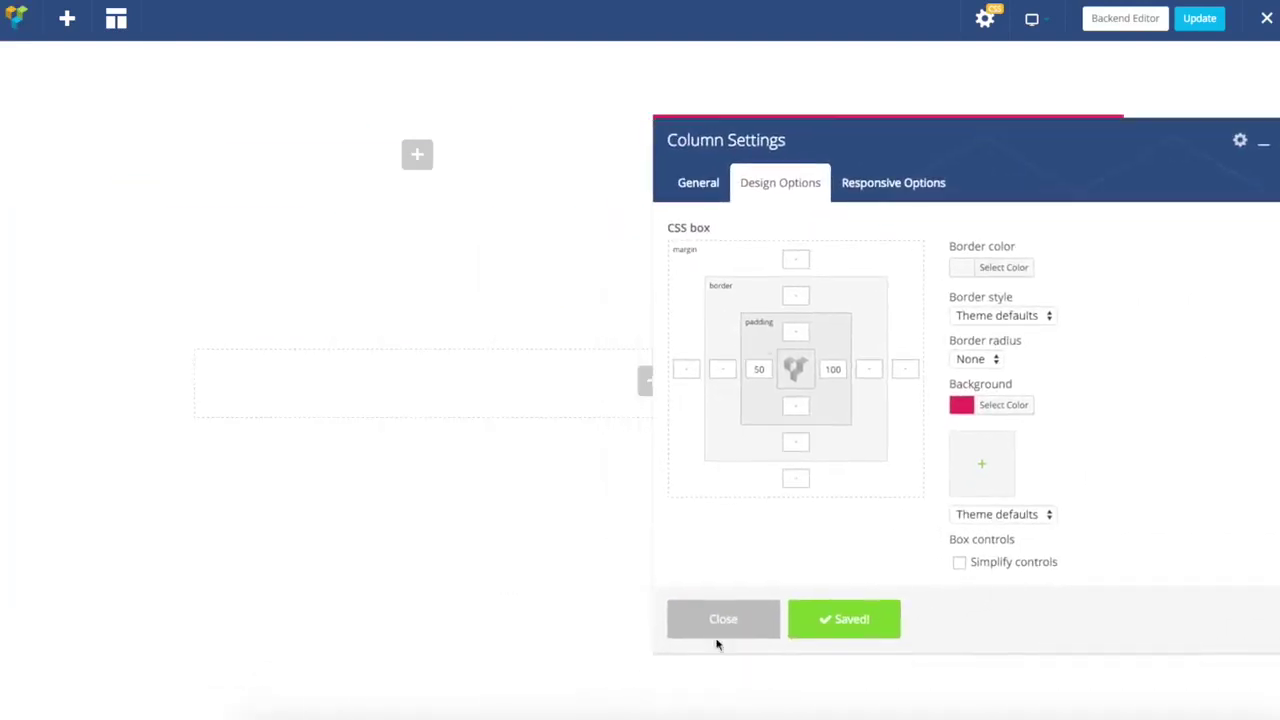
left_click(714, 630)
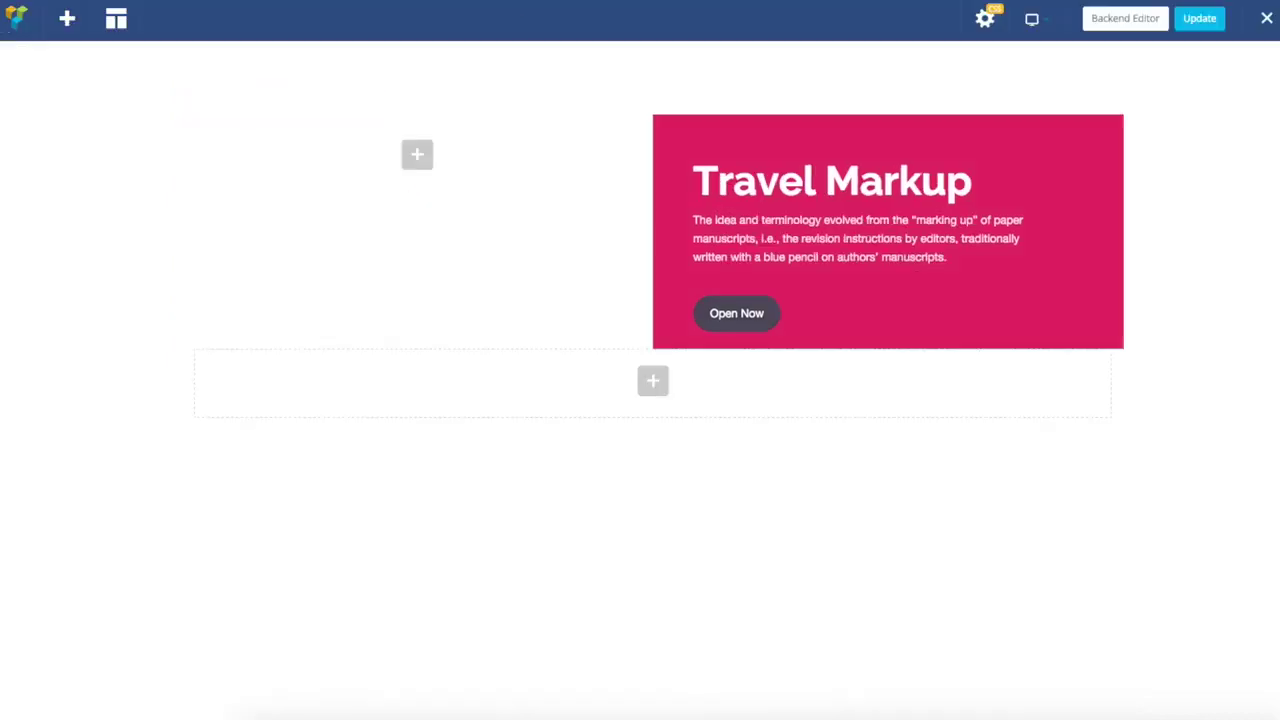
Step: Set lucidworks.gif from the media library as the background image of the row's empty left column
mouse_move(294, 137)
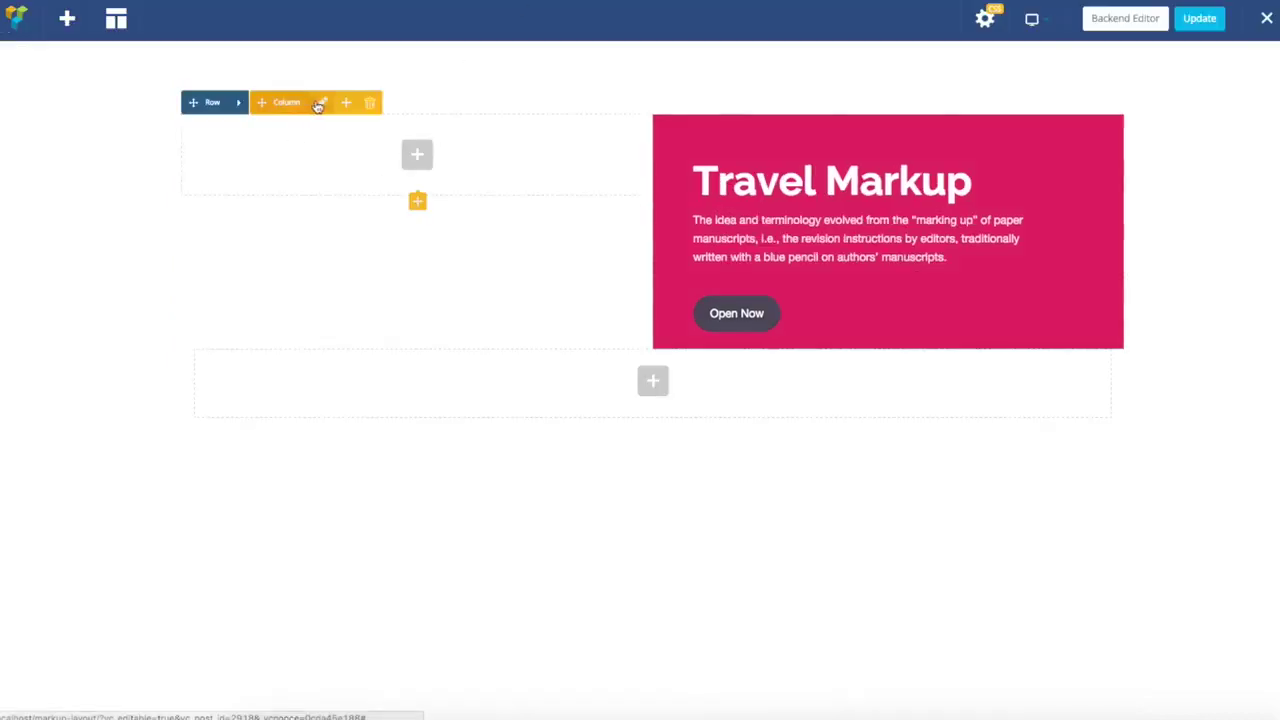
left_click(323, 104)
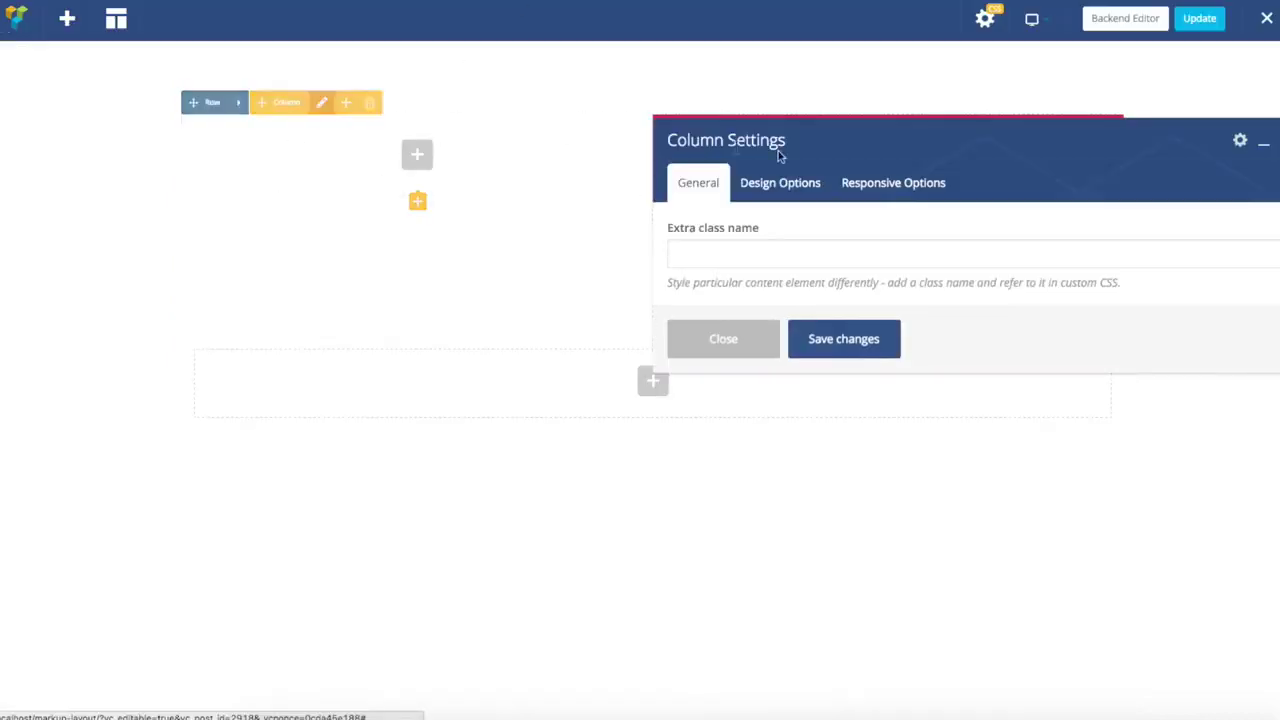
mouse_move(306, 100)
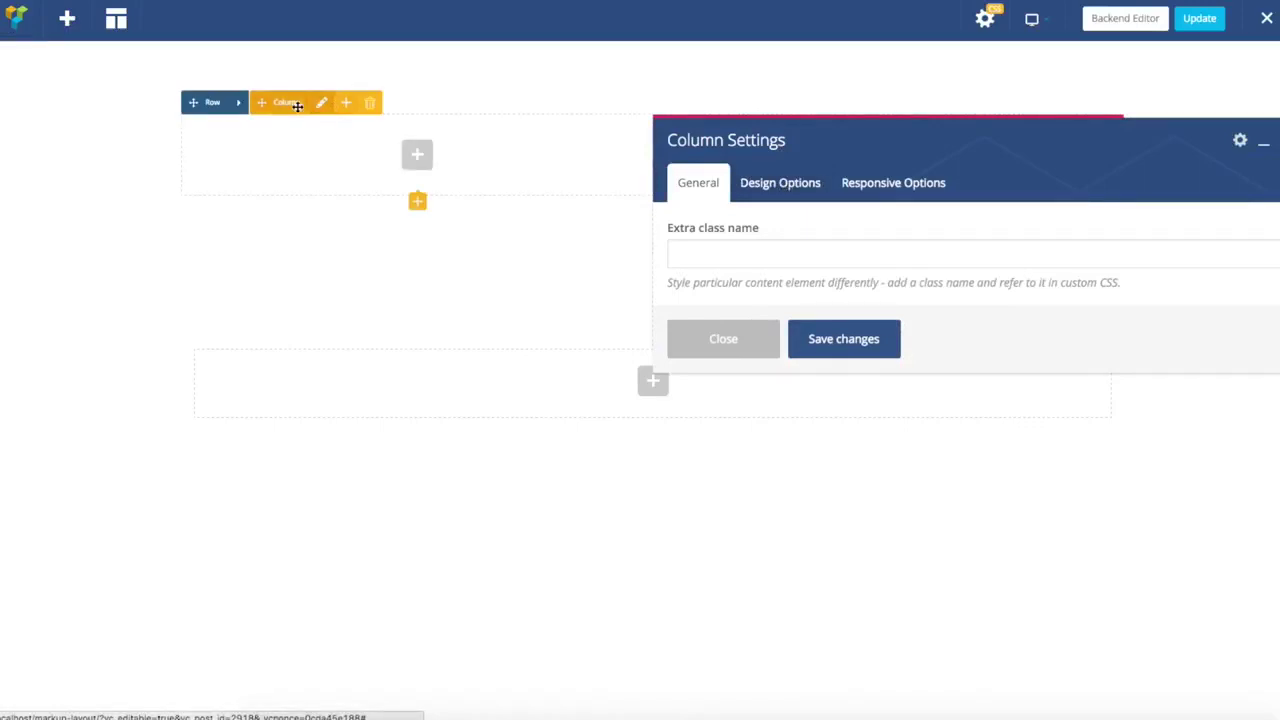
left_click(780, 183)
left_click_drag(951, 143, 711, 114)
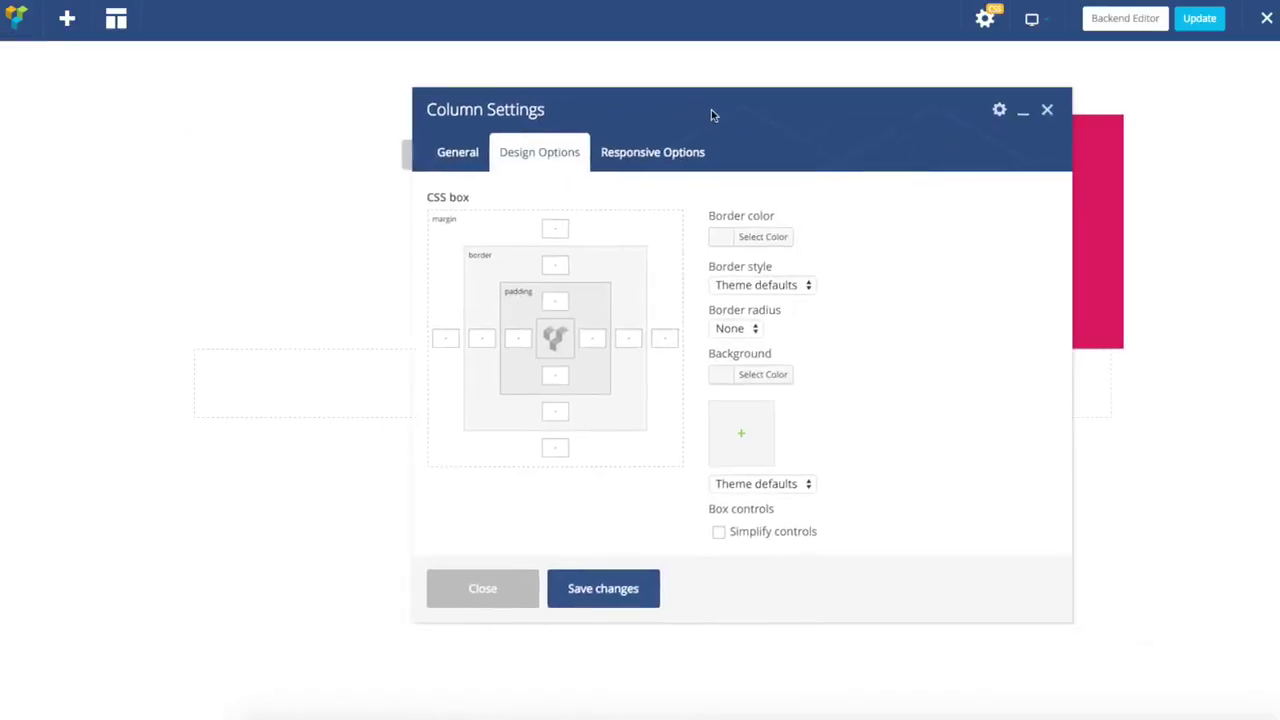
left_click(744, 439)
left_click(238, 204)
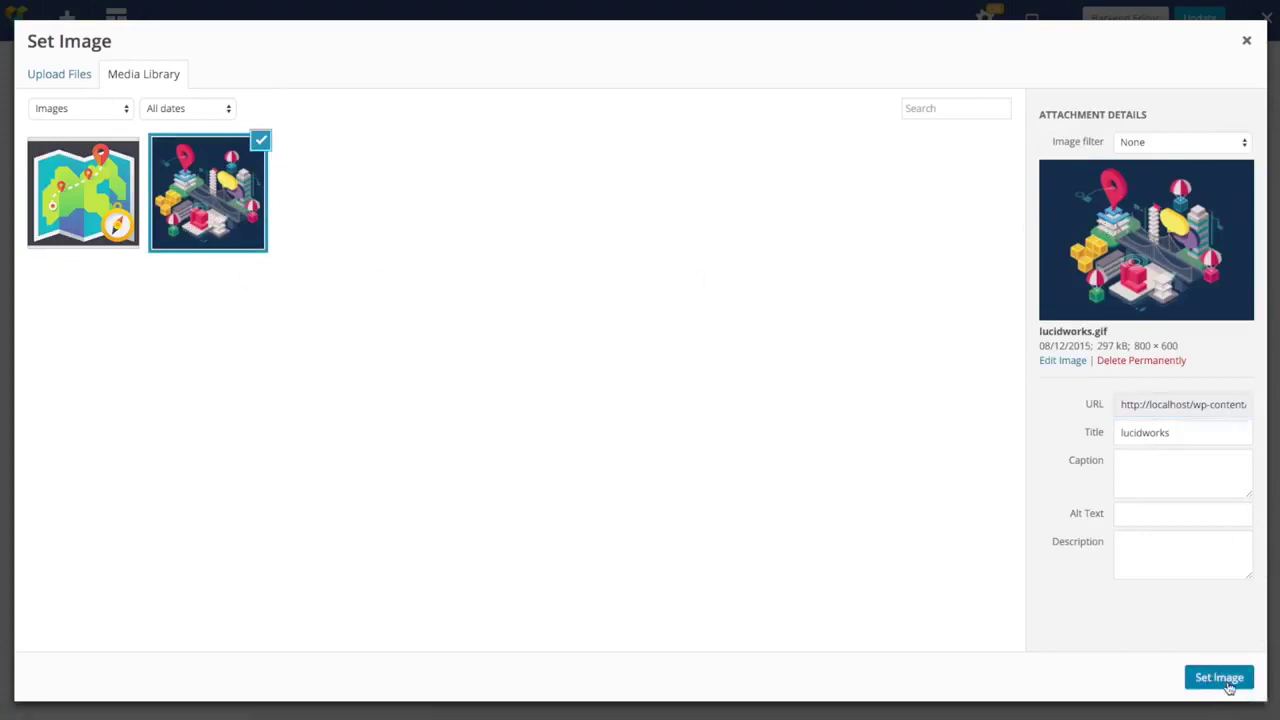
left_click(1228, 684)
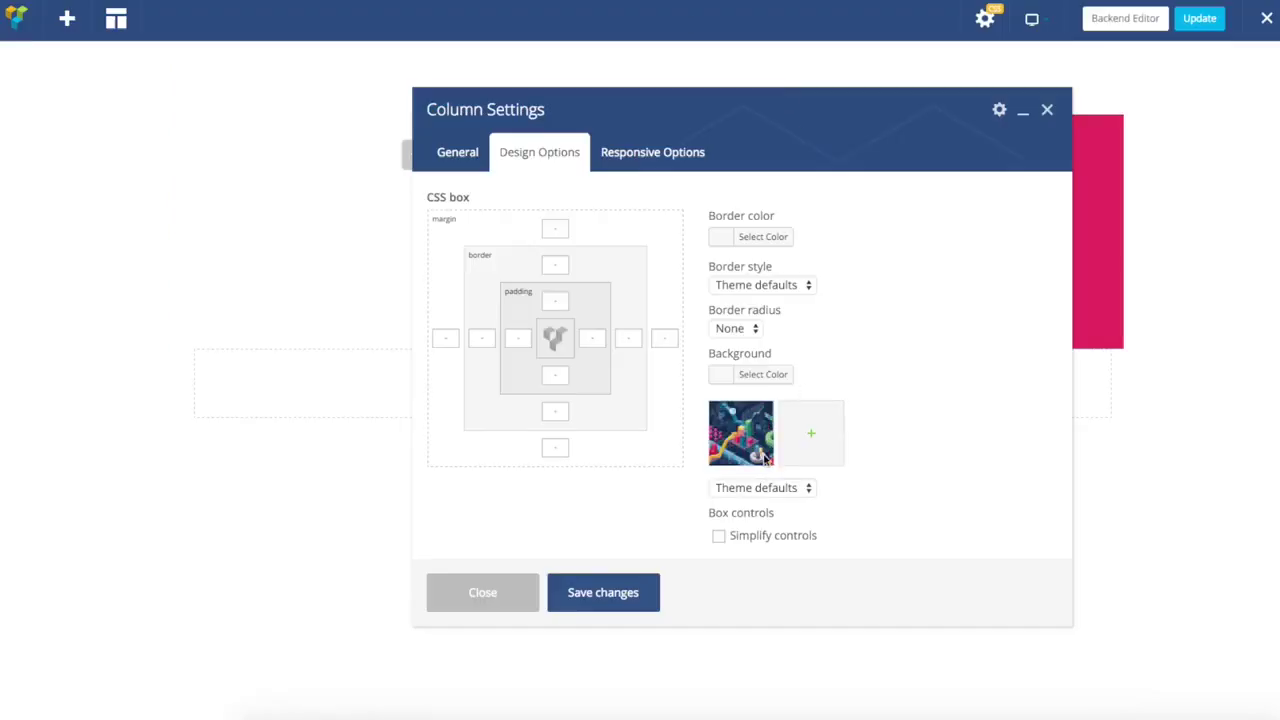
Step: Set the left column's background image to Cover and save the column settings
left_click(782, 489)
left_click(755, 504)
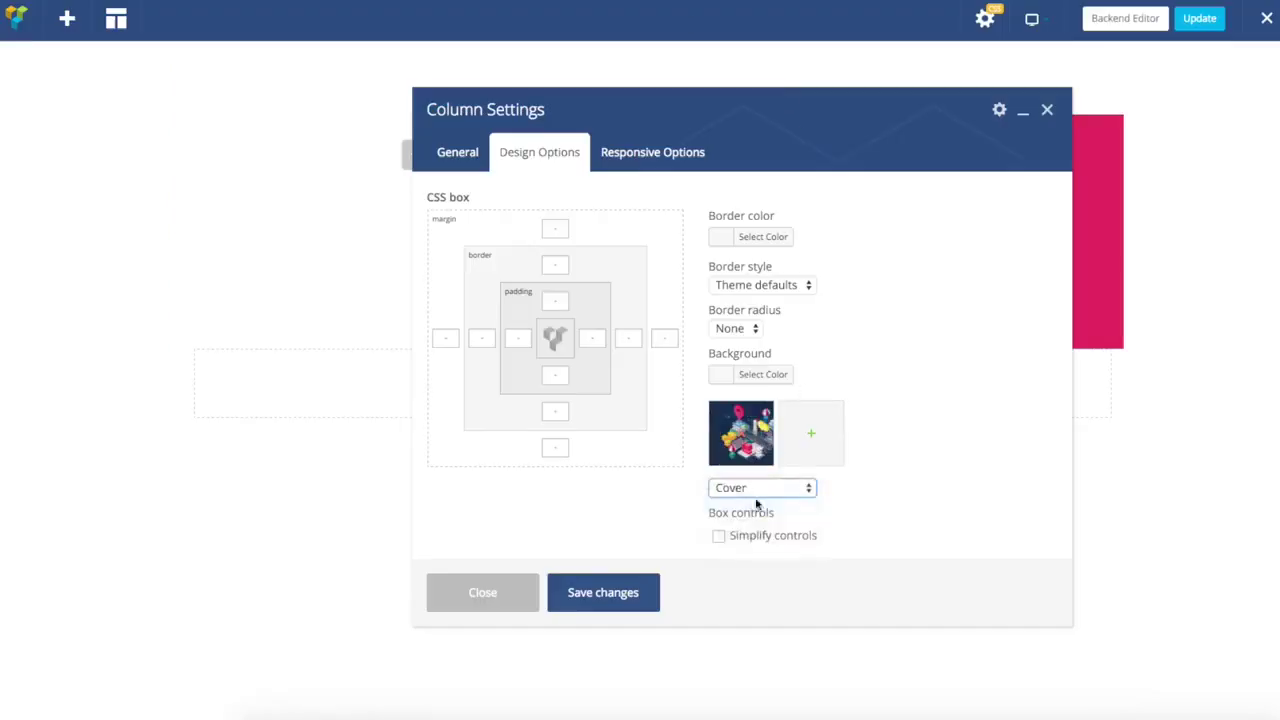
left_click(594, 598)
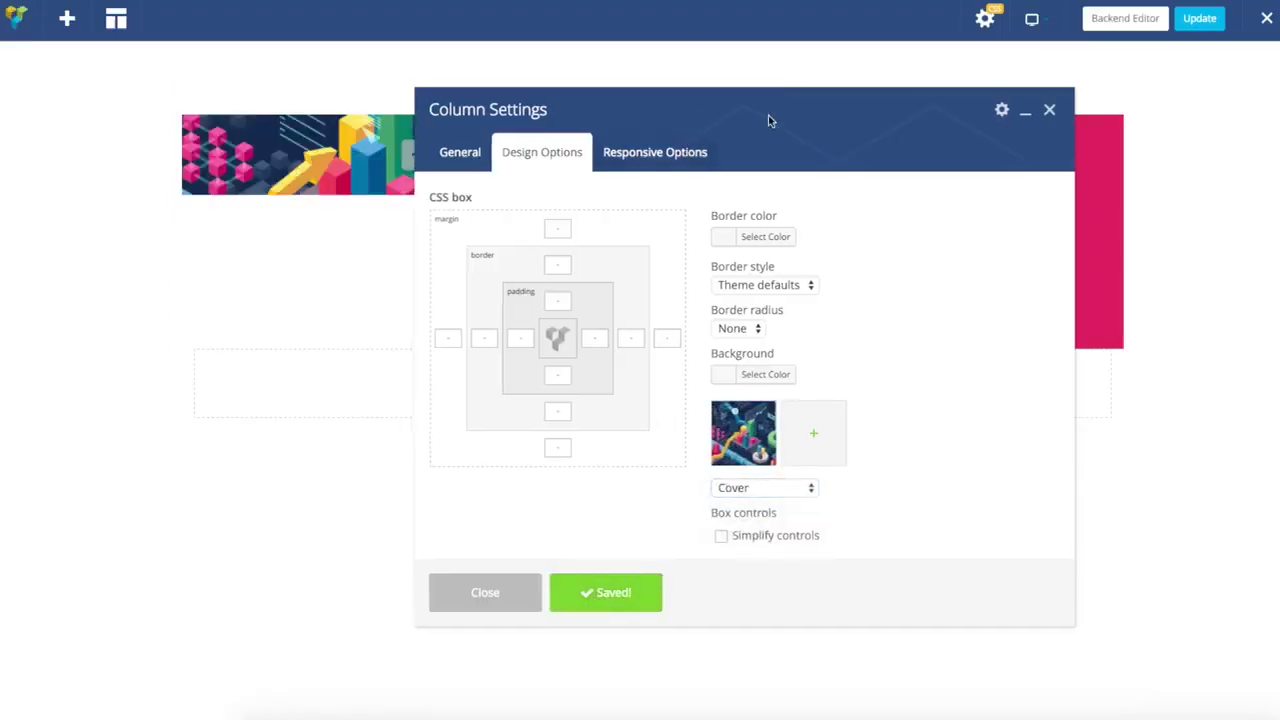
left_click_drag(766, 120, 1188, 155)
left_click(588, 615)
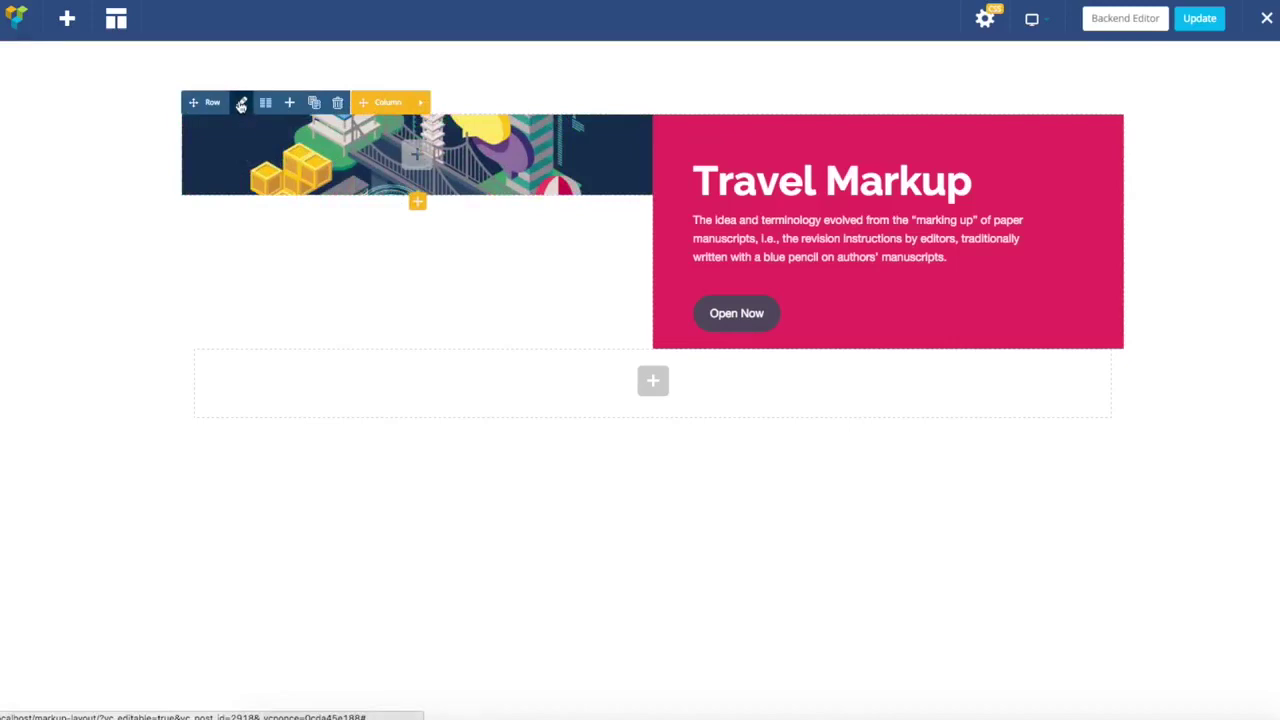
Step: Enable equal height for the row with the background image and pink column, then save and close the row settings
left_click(241, 104)
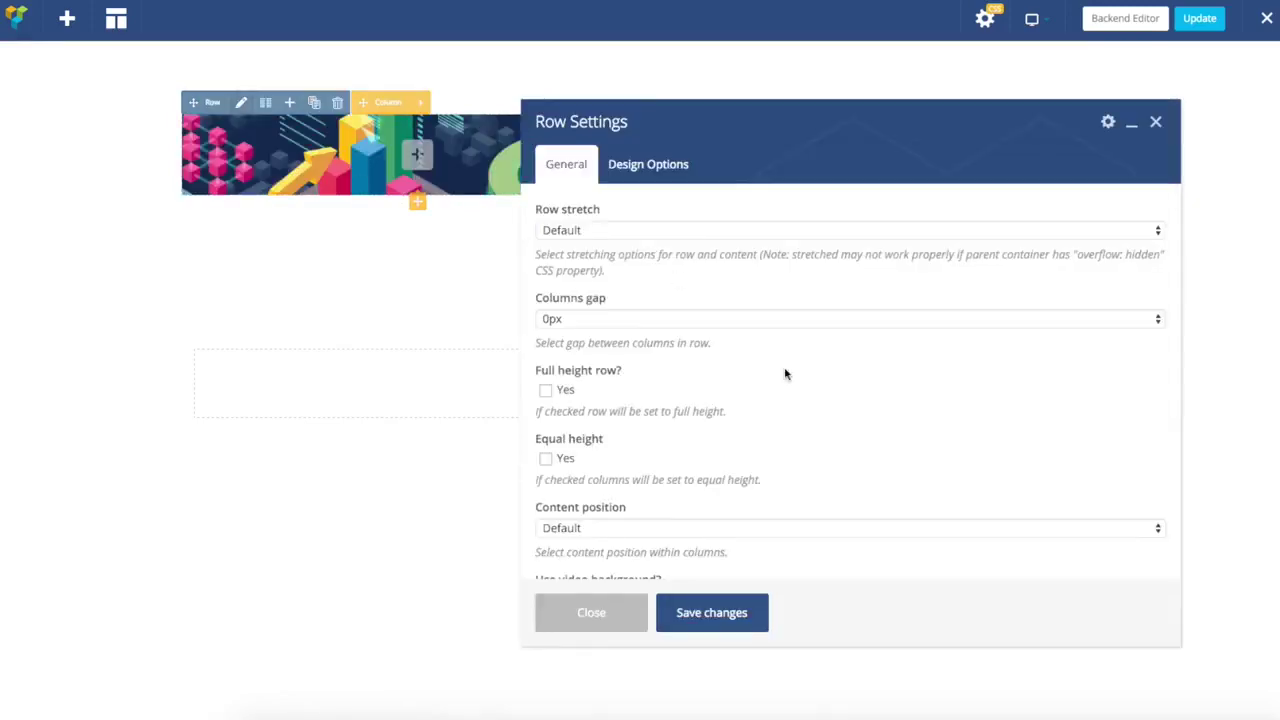
scroll(785, 374, "down", 1)
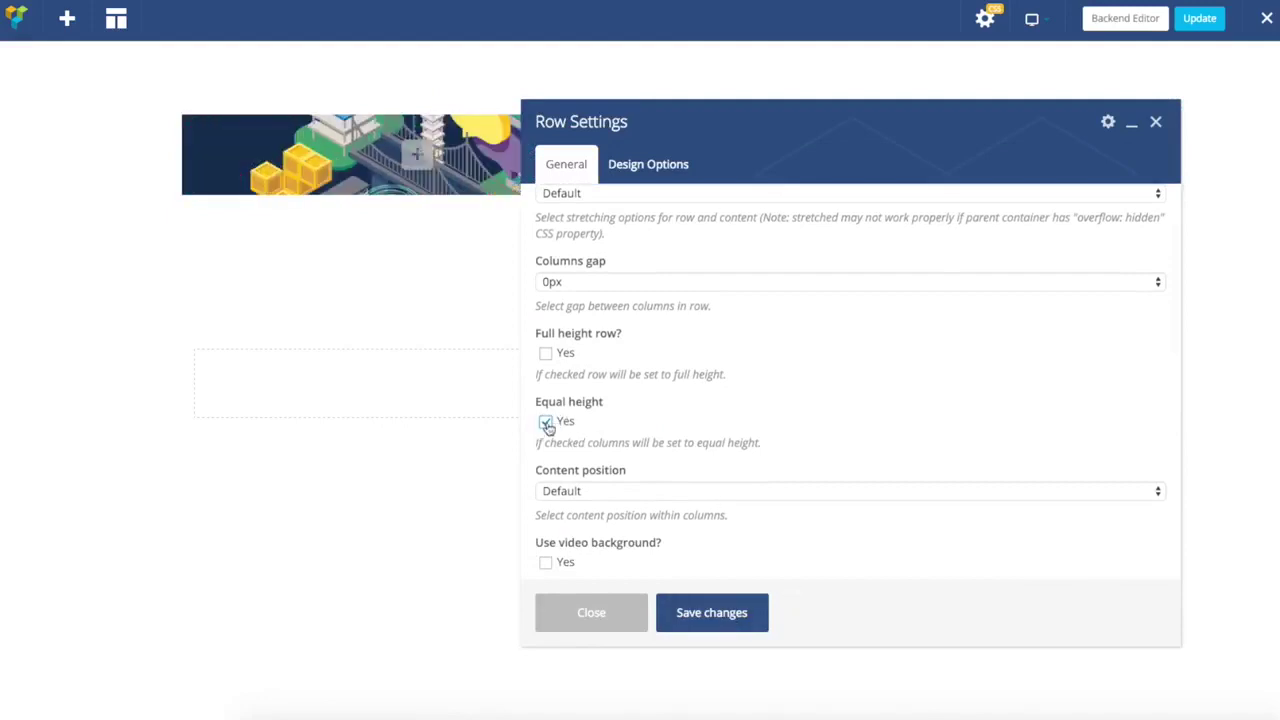
left_click(705, 614)
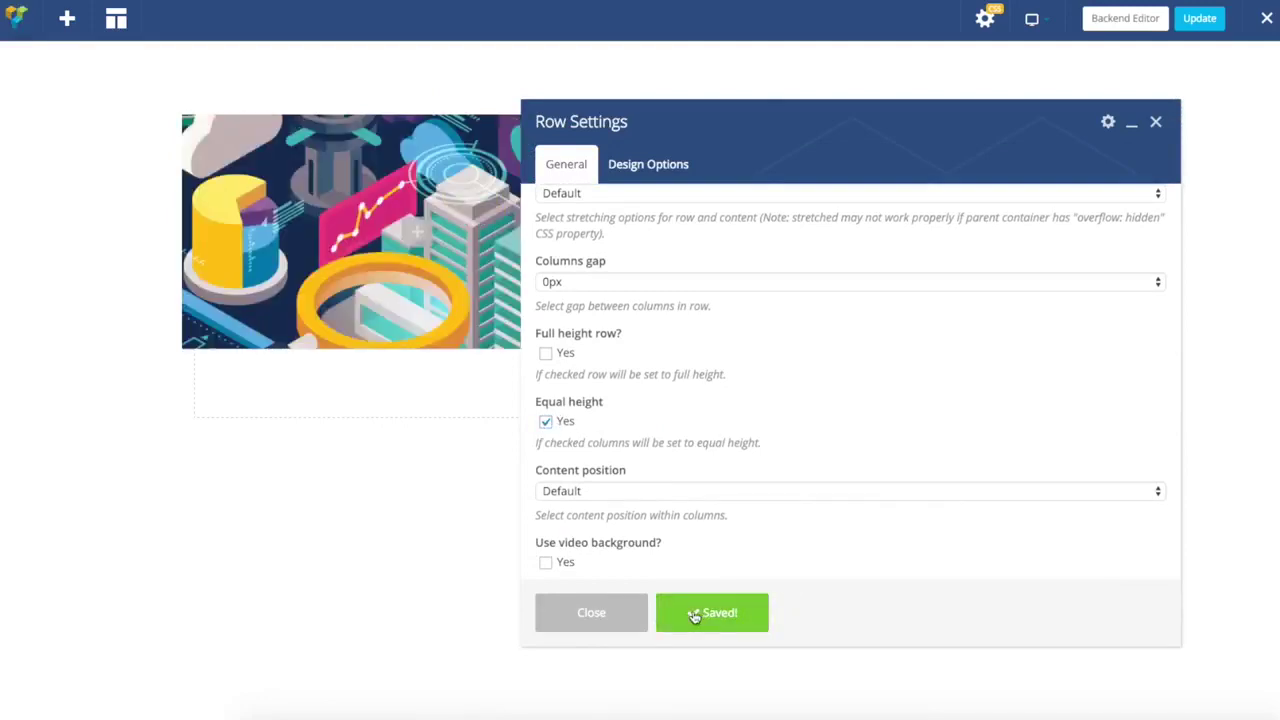
left_click(598, 618)
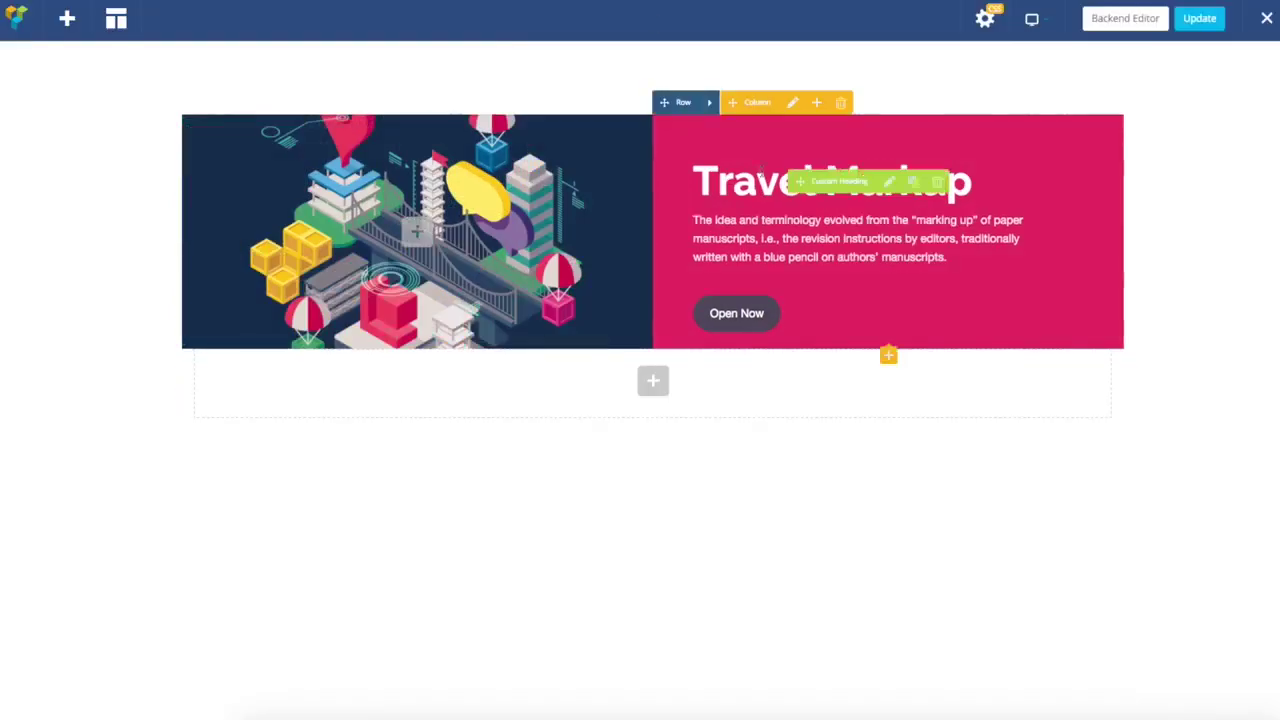
Step: Set the pink column's top and bottom padding to 100, then save and close the column settings
left_click(792, 104)
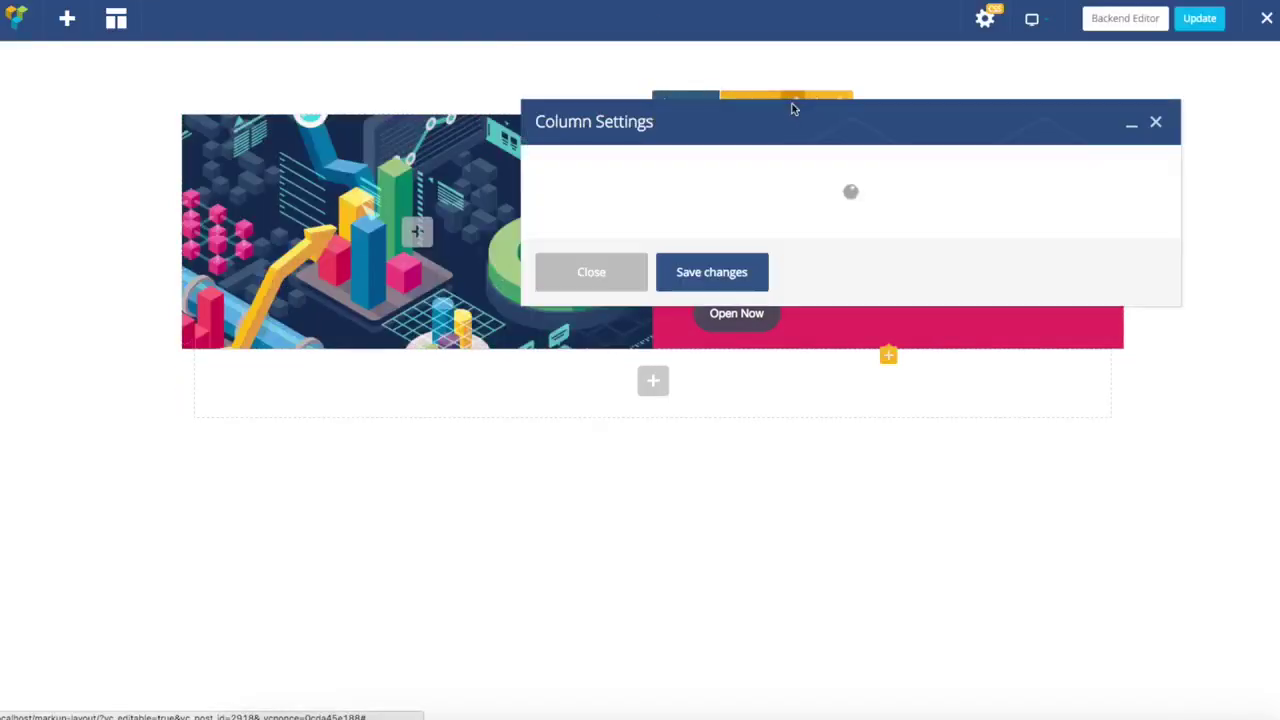
left_click(694, 165)
left_click_drag(706, 120, 668, 168)
mouse_move(420, 106)
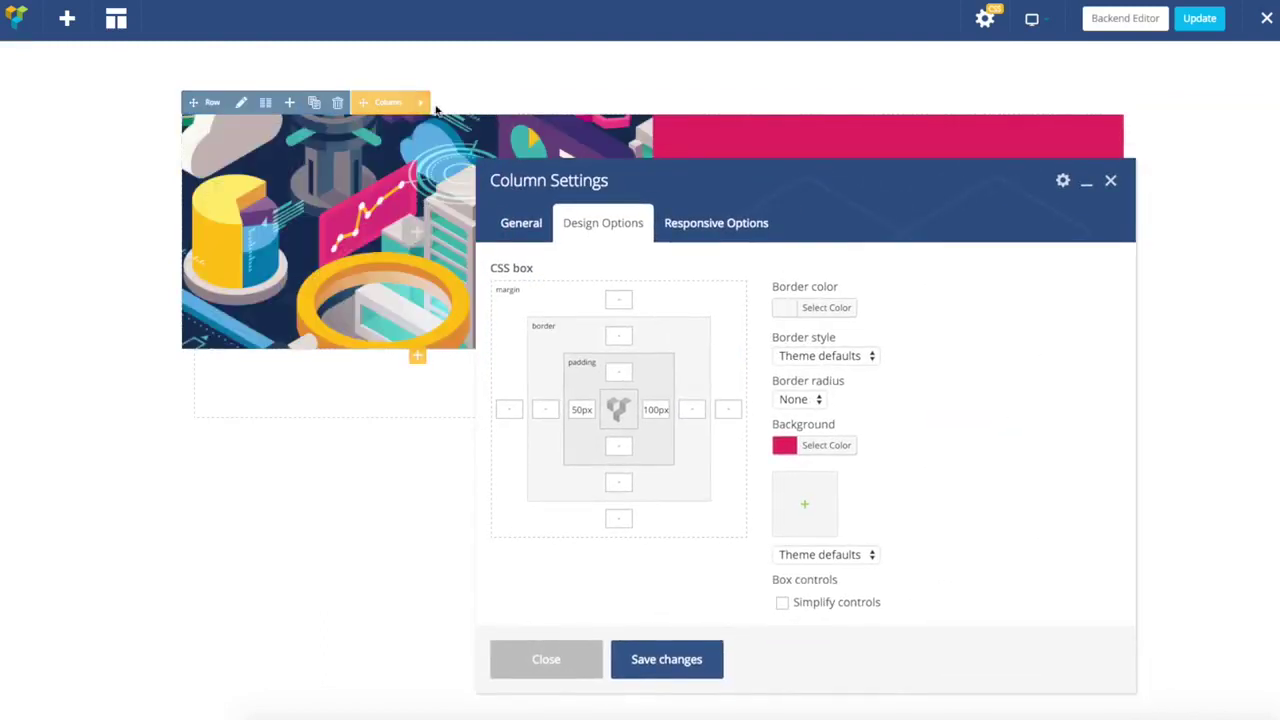
left_click_drag(707, 203, 729, 148)
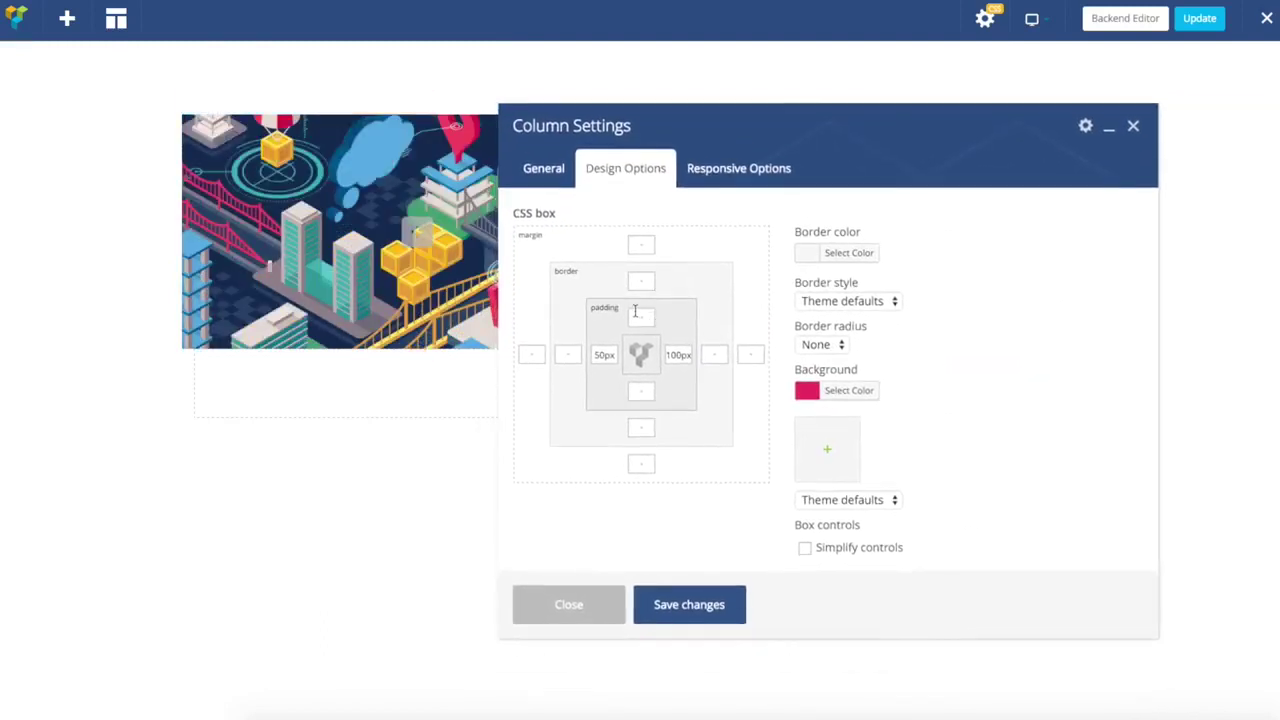
type("00")
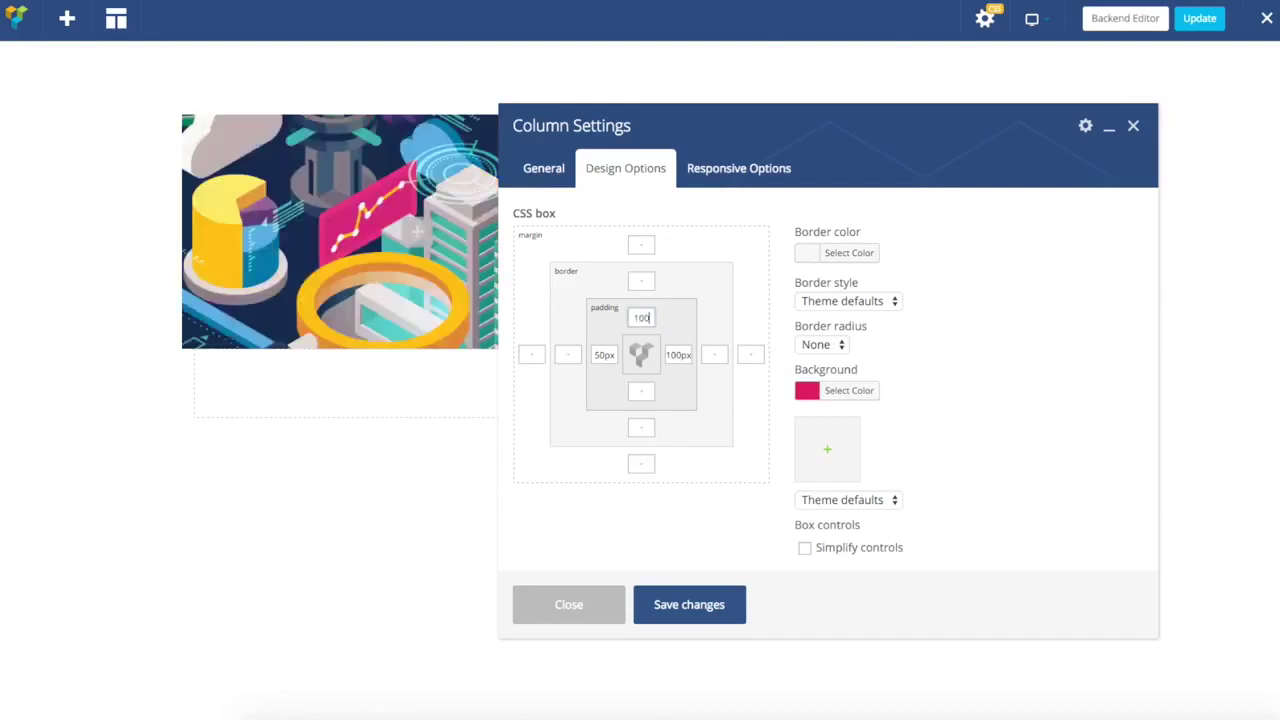
type("100")
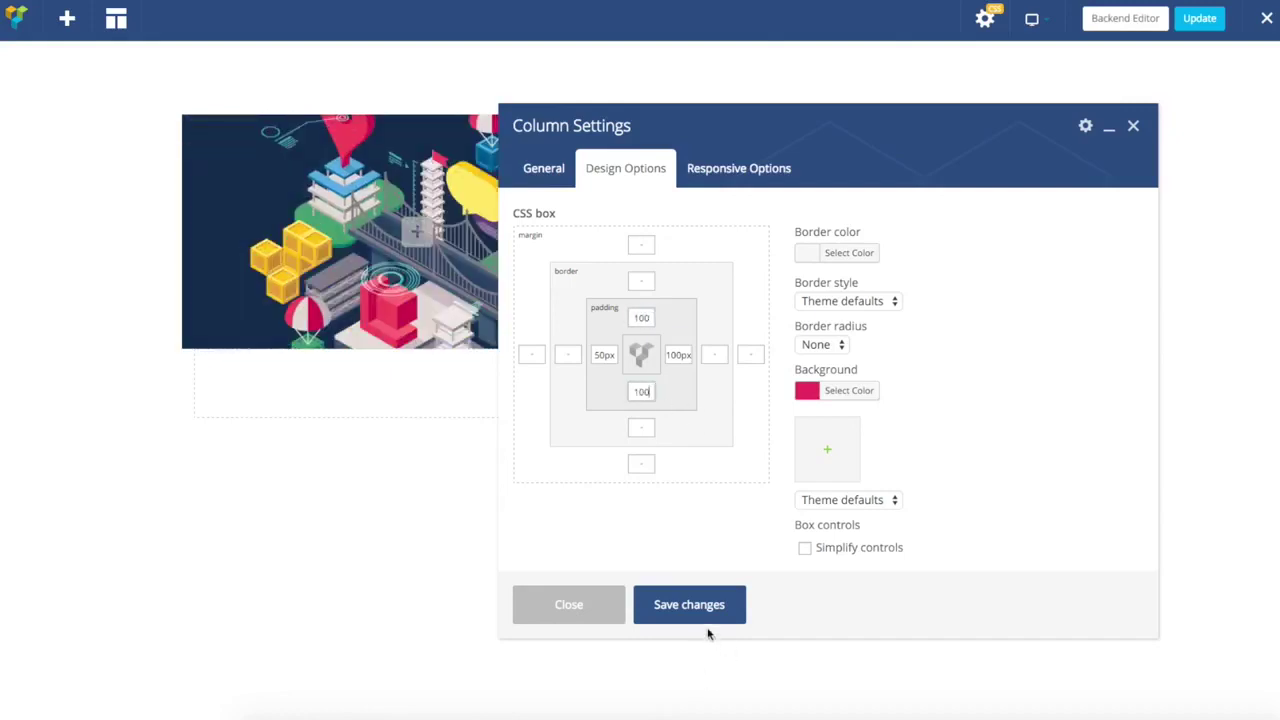
left_click(690, 617)
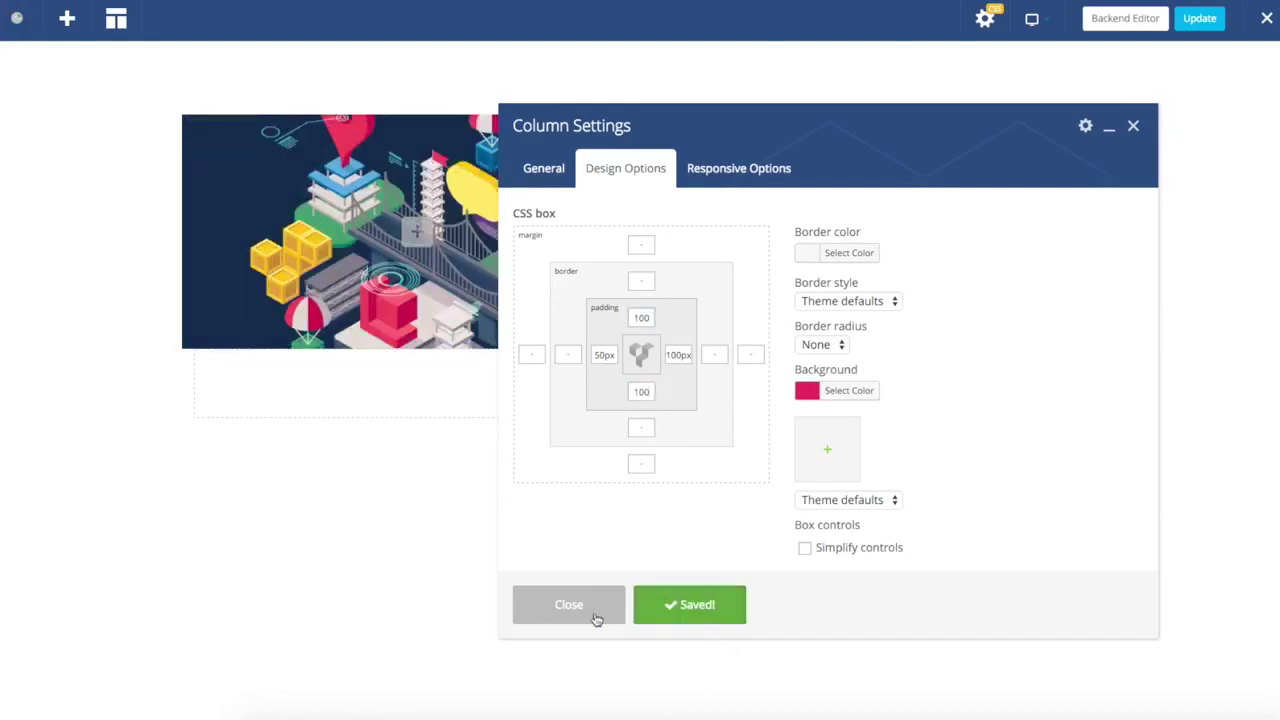
left_click(586, 609)
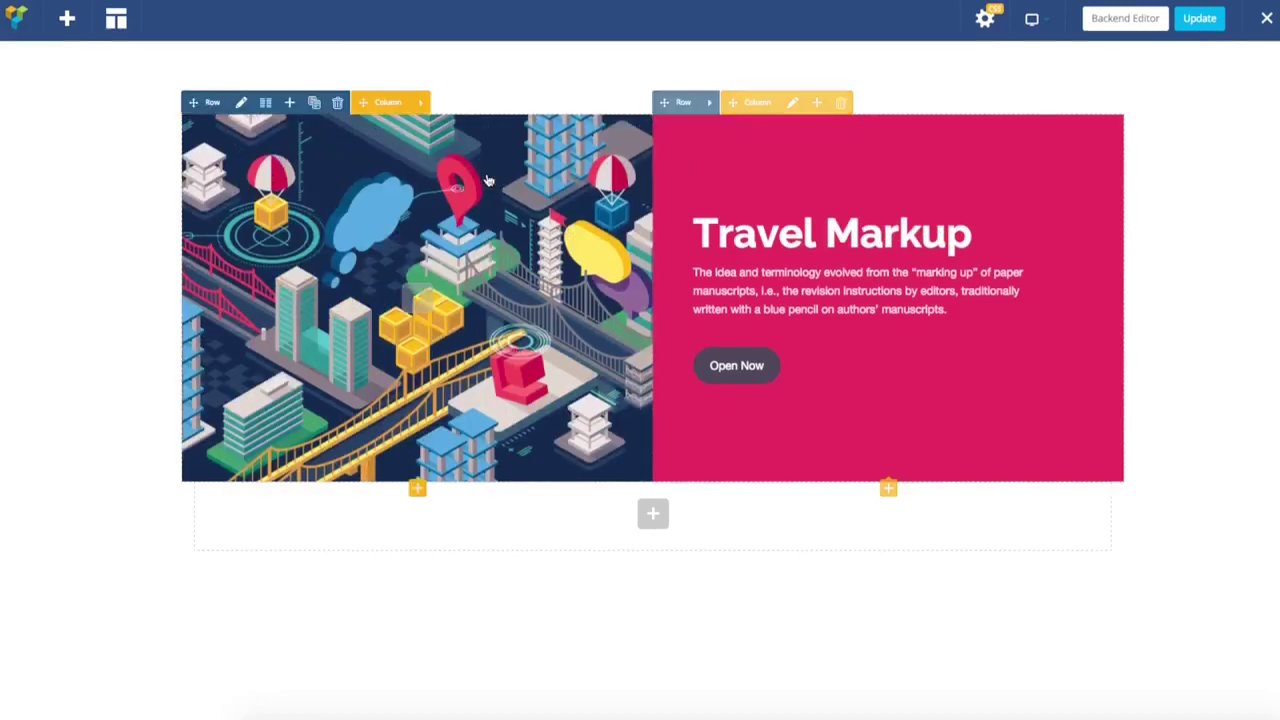
Step: Set the background-image column's top and bottom padding to 200, then save and close the column settings
mouse_move(421, 106)
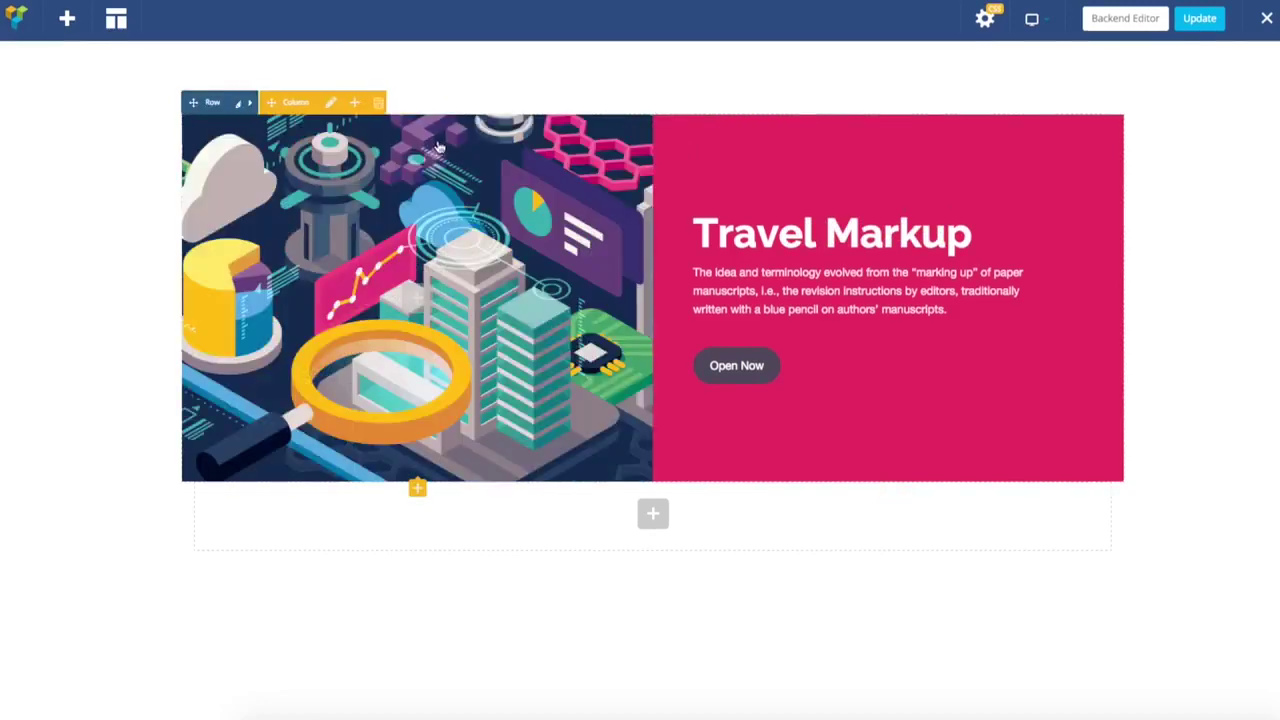
left_click(323, 105)
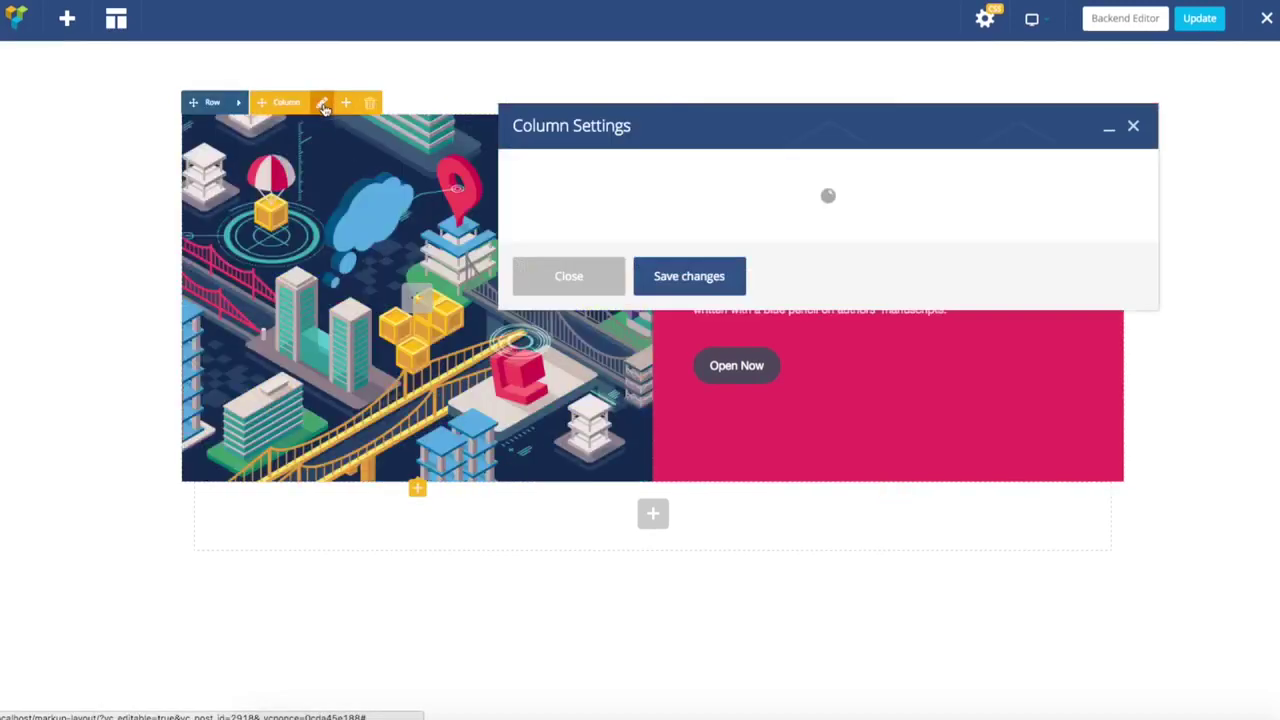
left_click(628, 169)
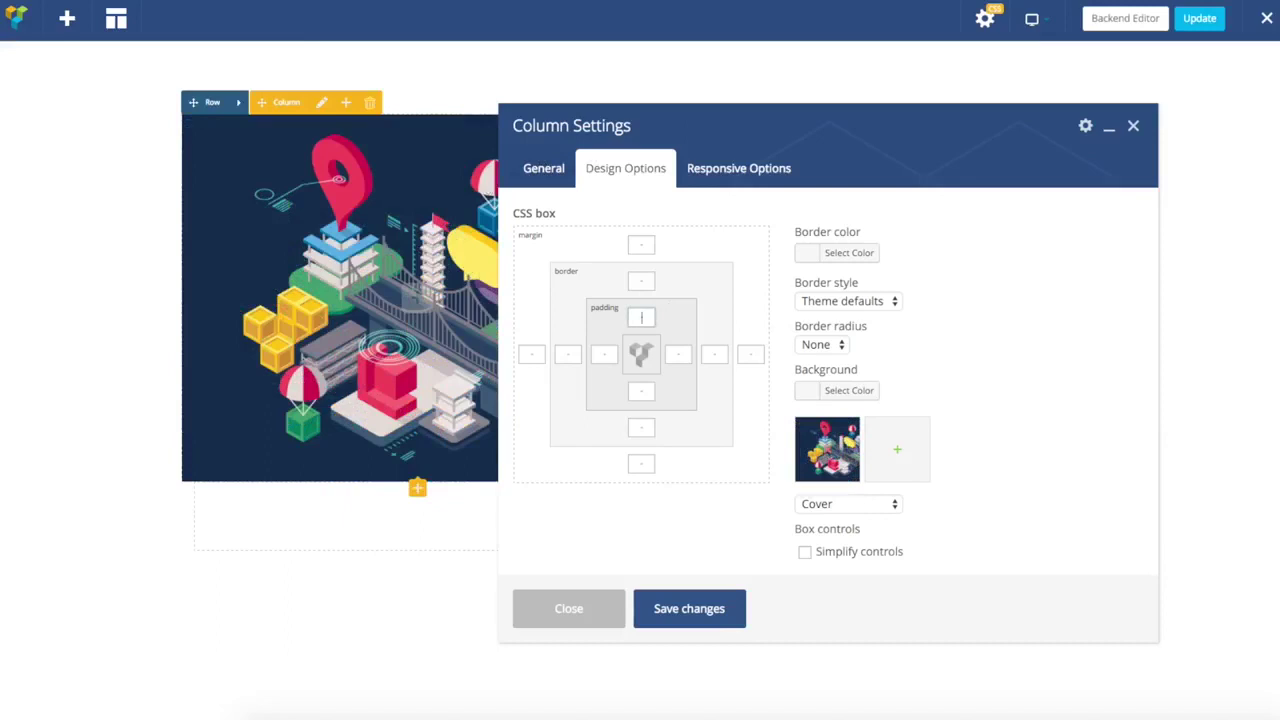
left_click(640, 390)
type("200")
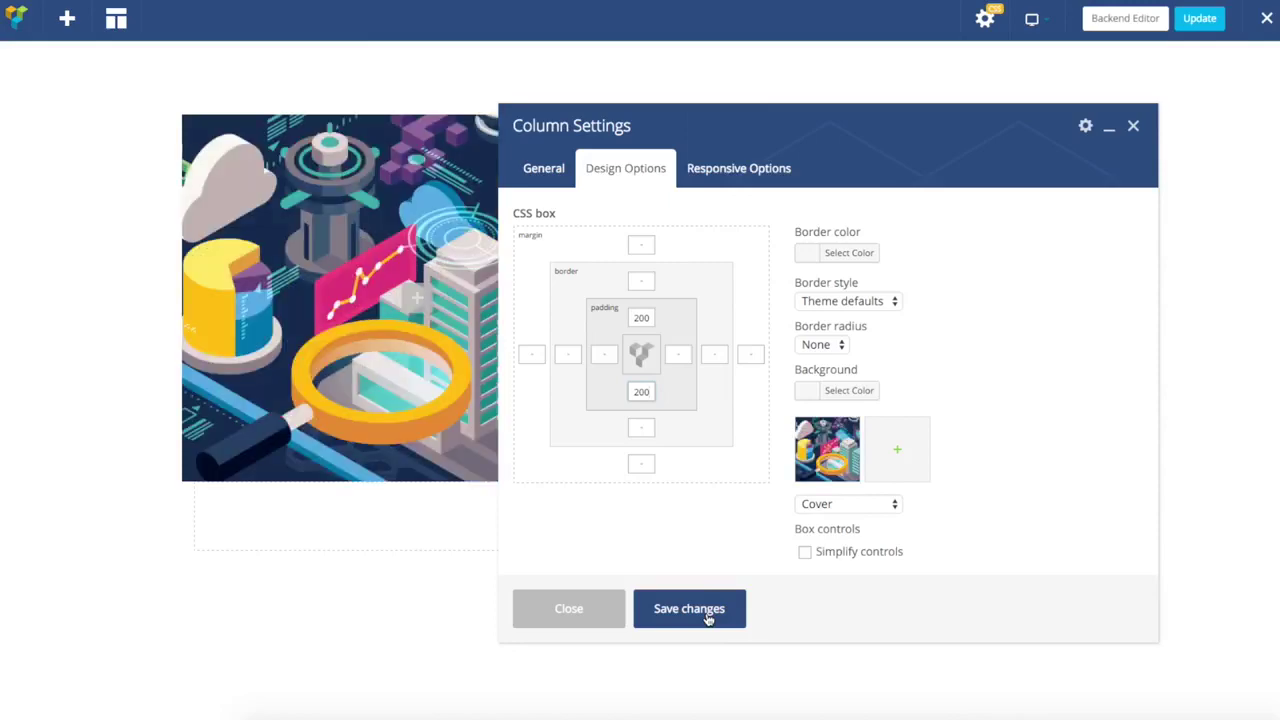
left_click(707, 619)
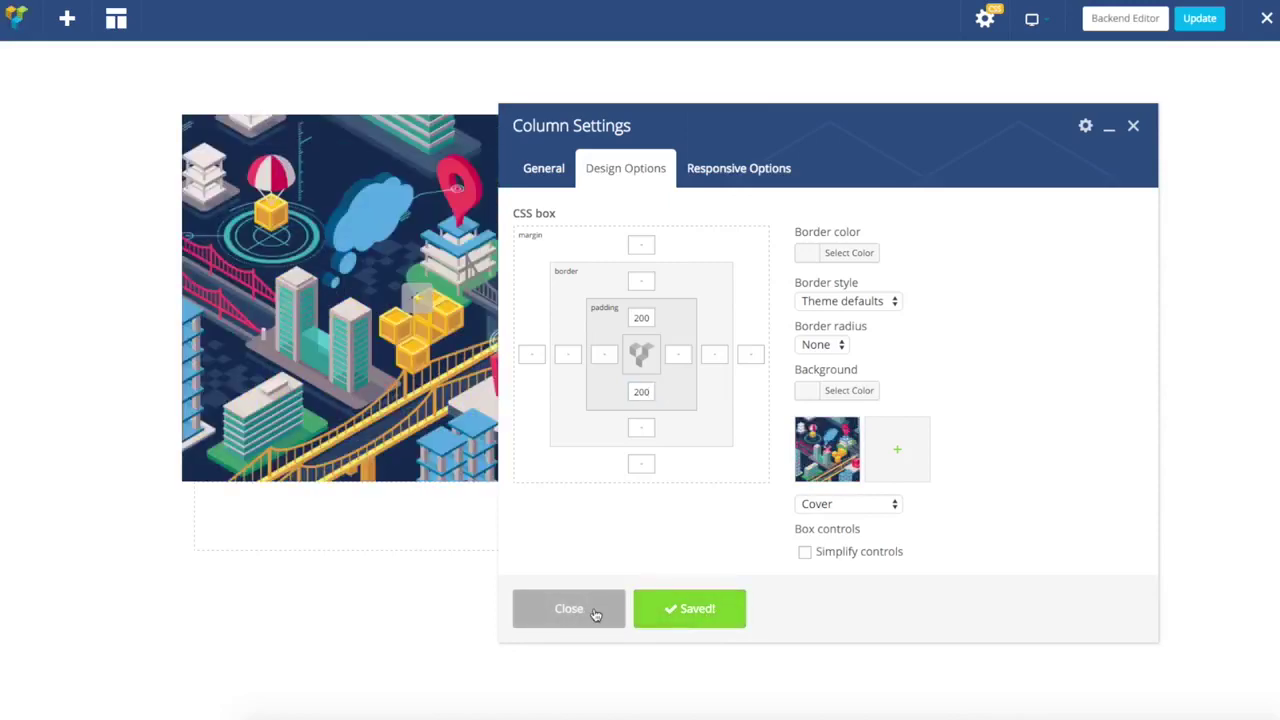
left_click(595, 614)
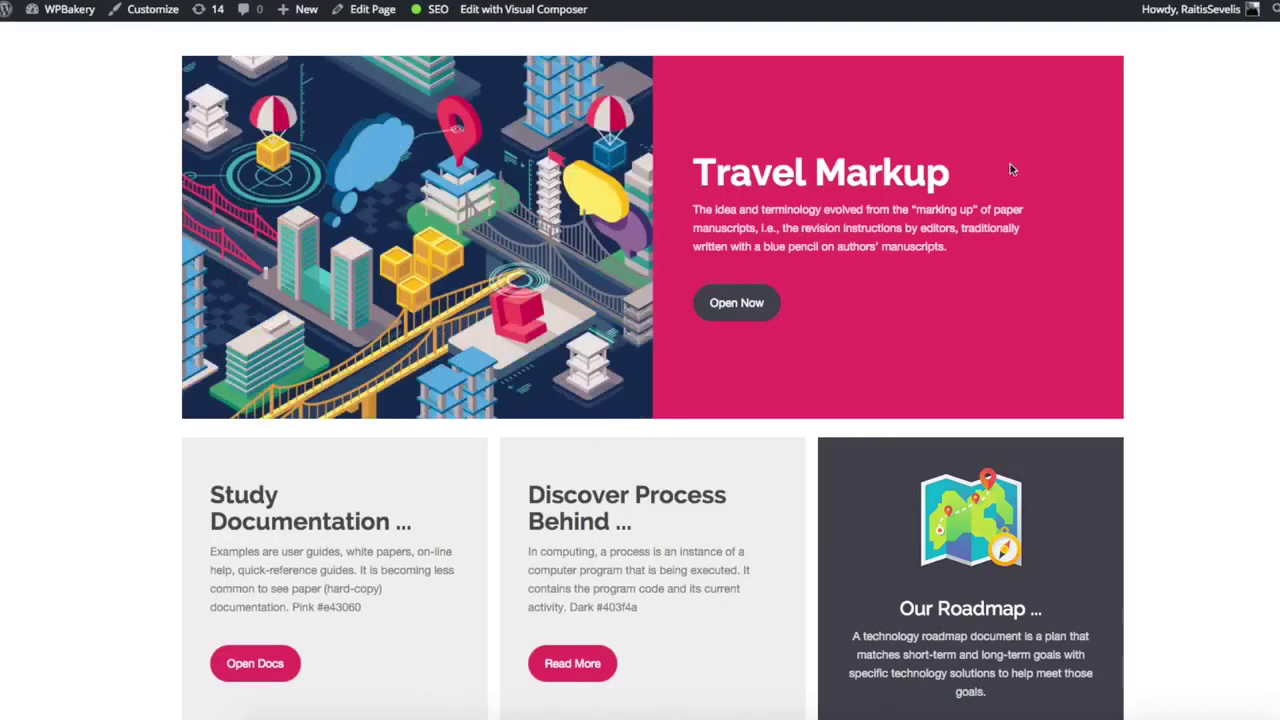
Step: Check the example page's lower section and add a new row below the Travel Markup row
scroll(1010, 163, "down", 1)
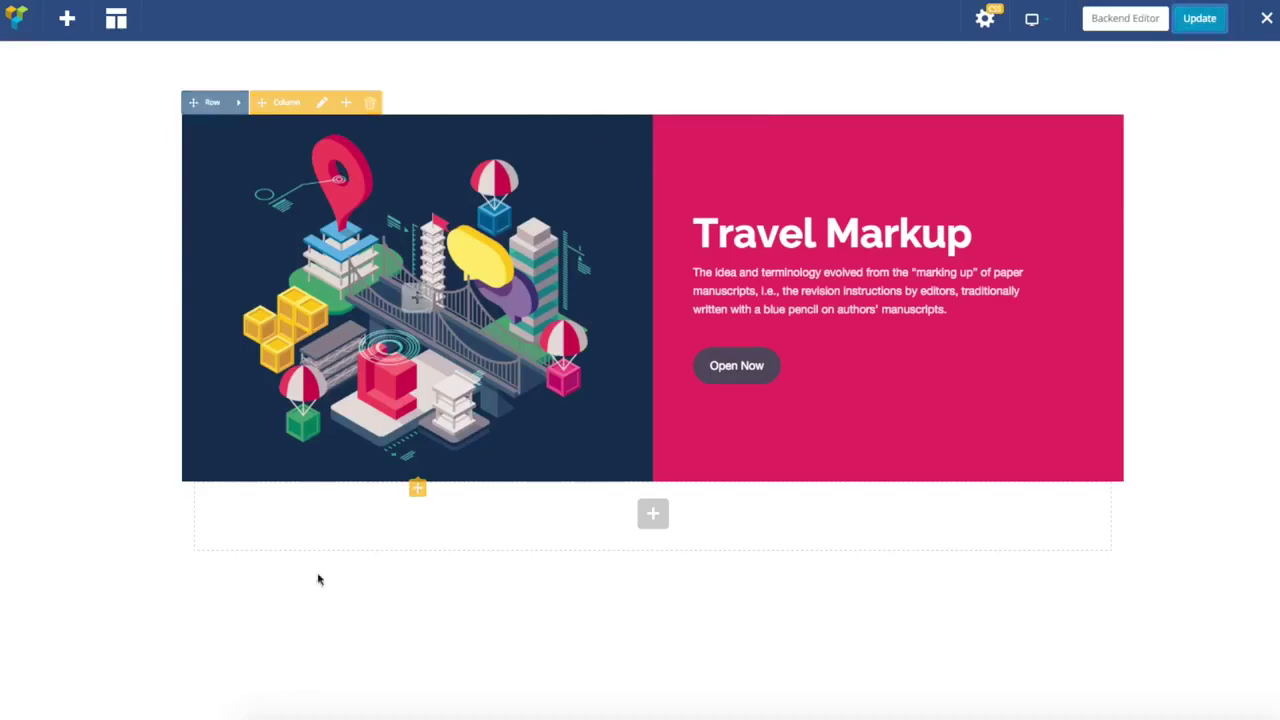
left_click(655, 515)
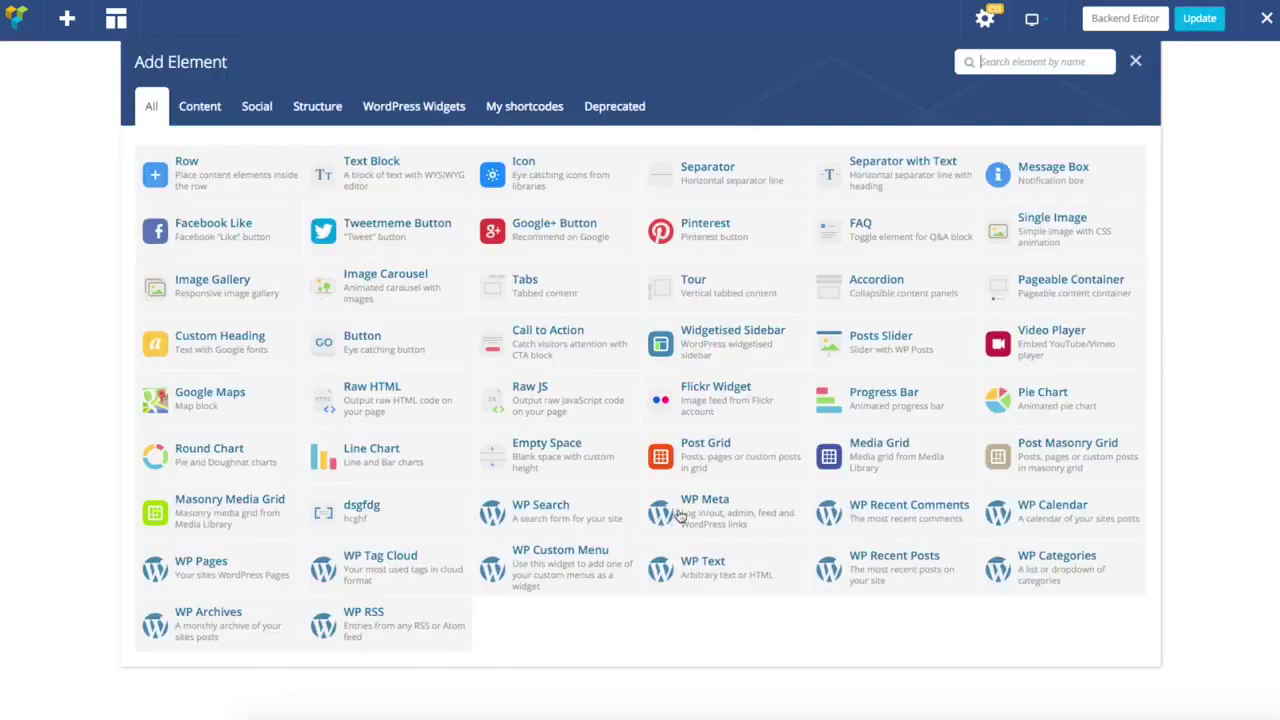
left_click(200, 172)
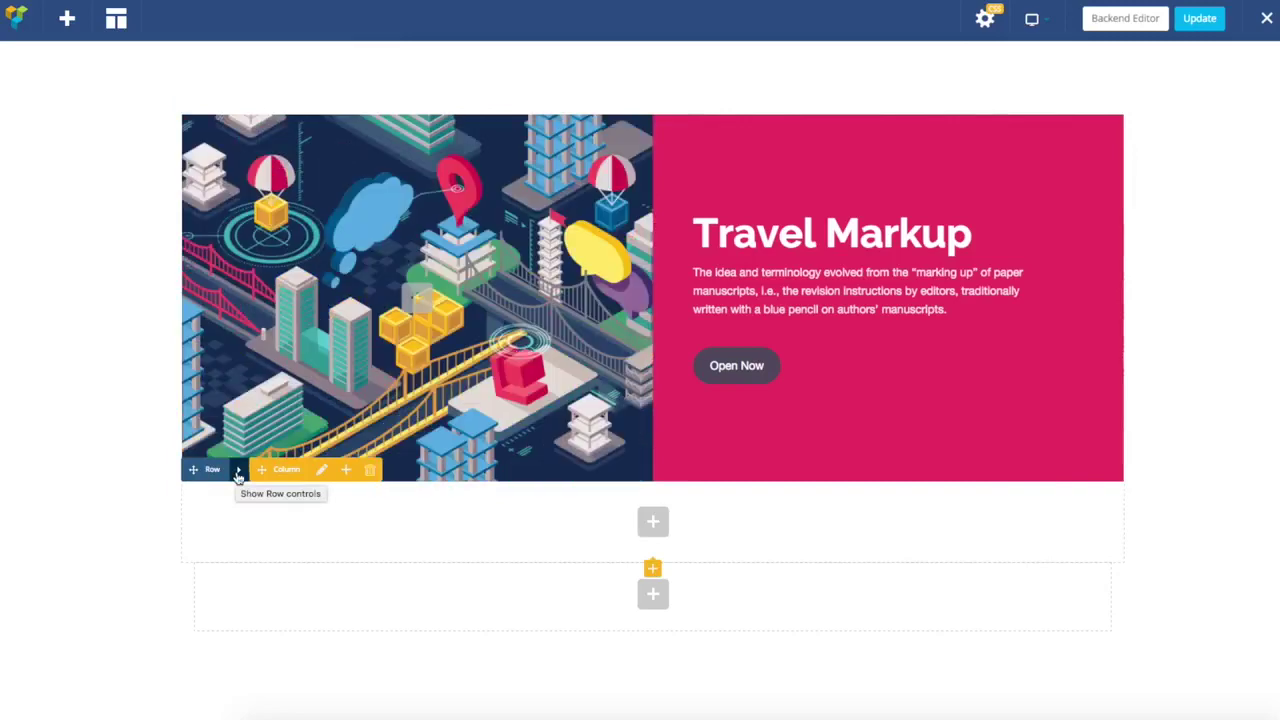
Step: Set the new row's top margin to 15, then save and close the row settings
left_click(238, 475)
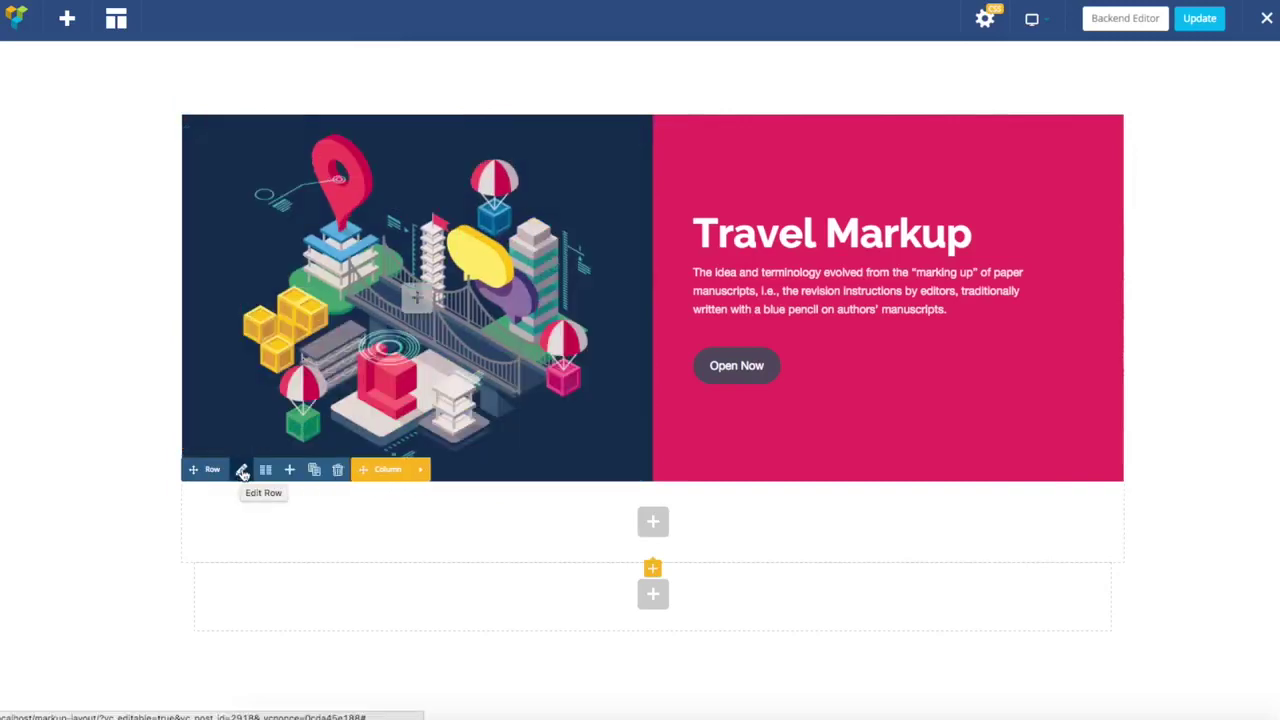
left_click(243, 472)
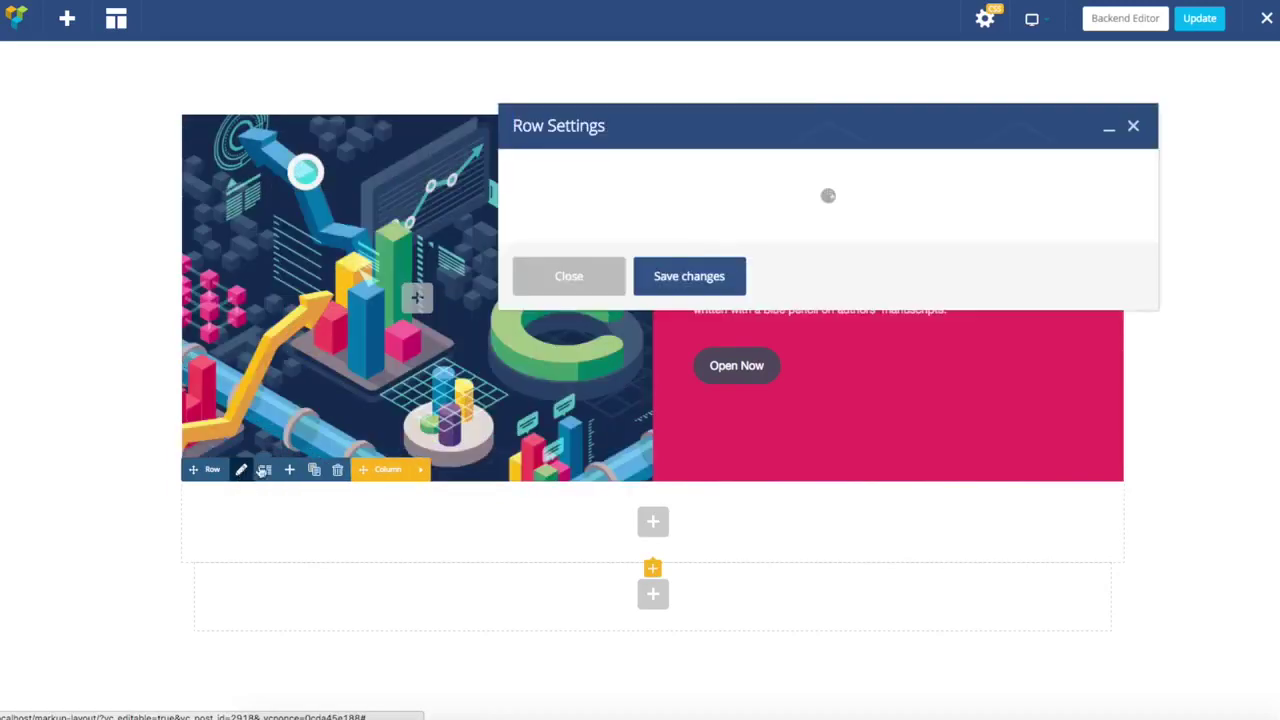
left_click(640, 172)
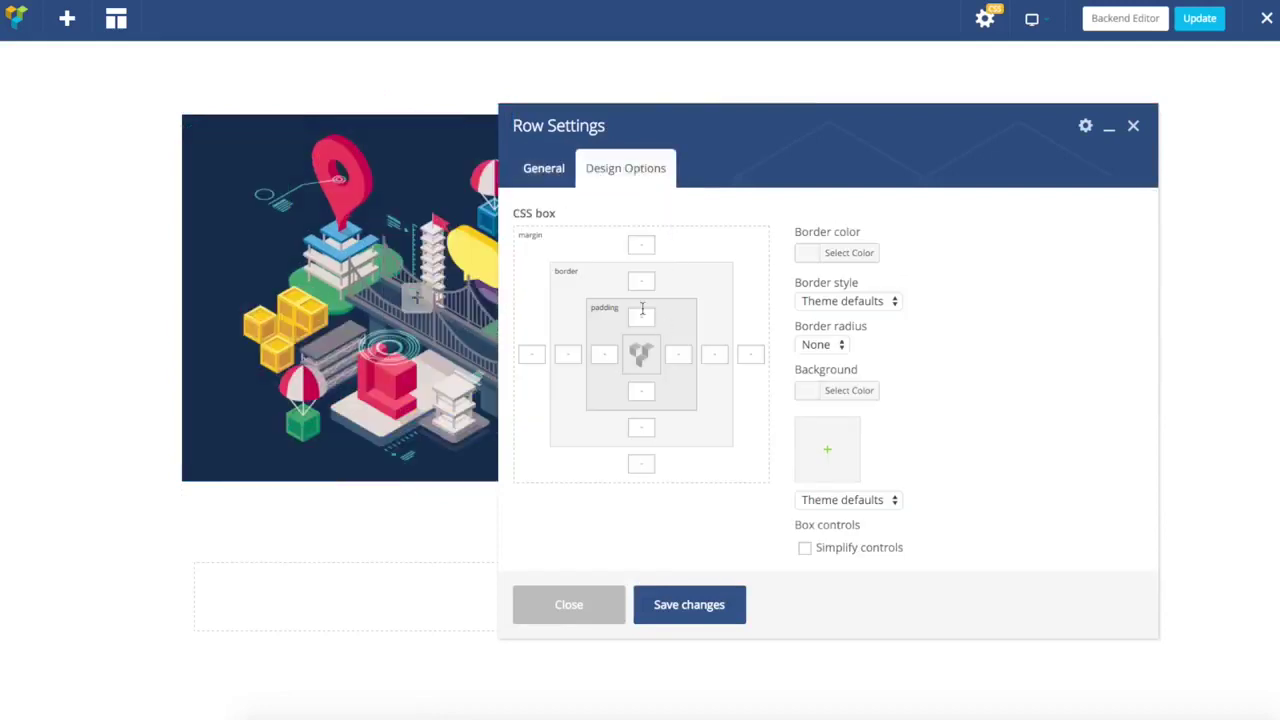
type("1")
left_click(640, 241)
type("15")
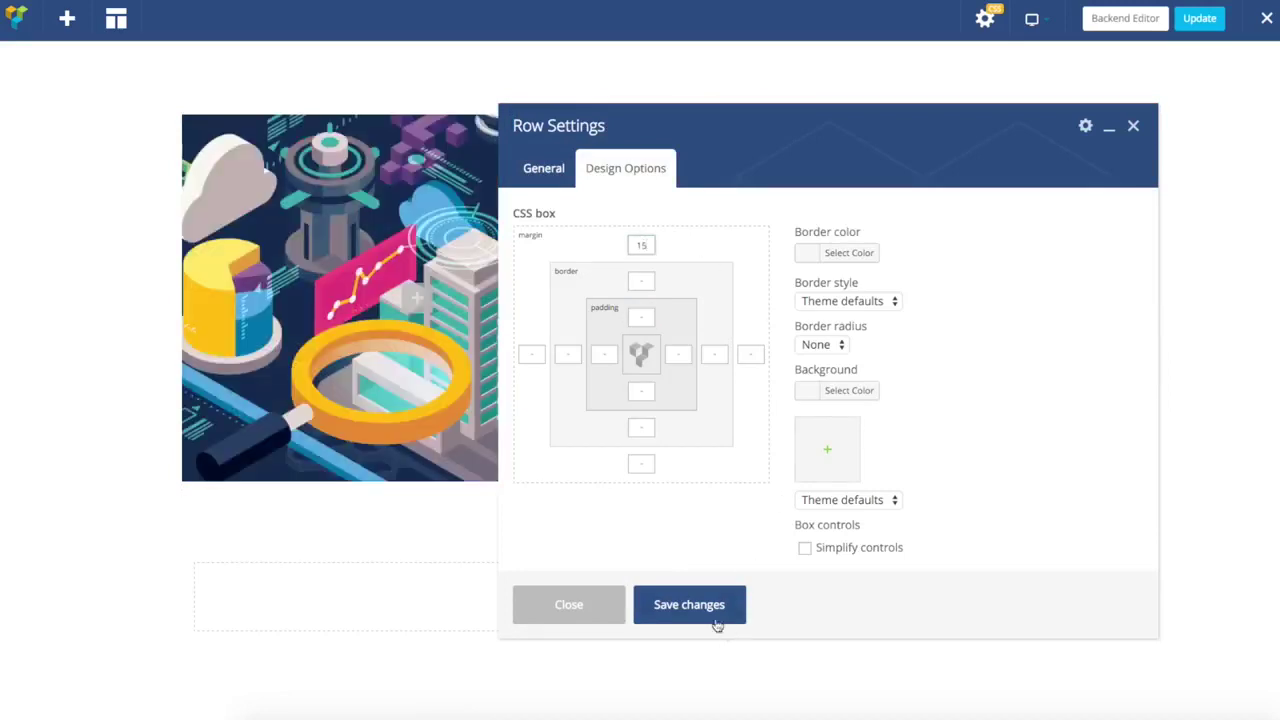
left_click(708, 612)
left_click(571, 609)
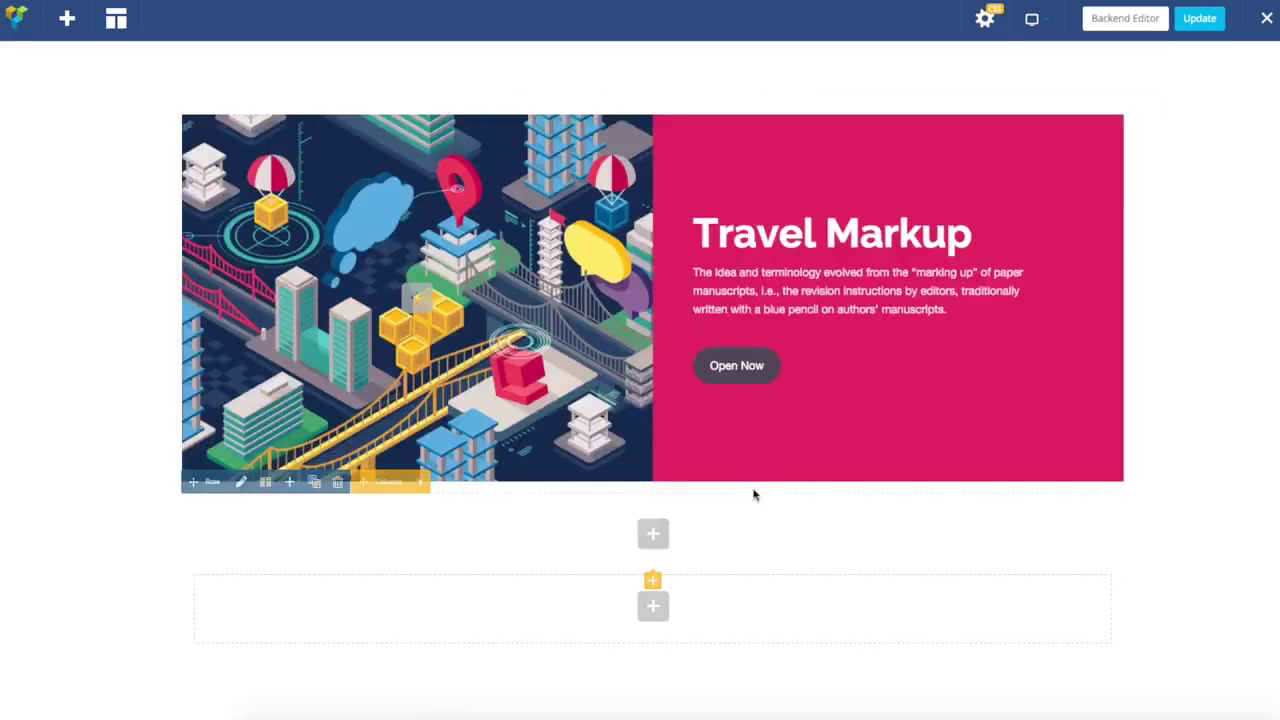
Step: Divide the new row into three equal columns with the 1/3 + 1/3 + 1/3 layout
left_click(265, 482)
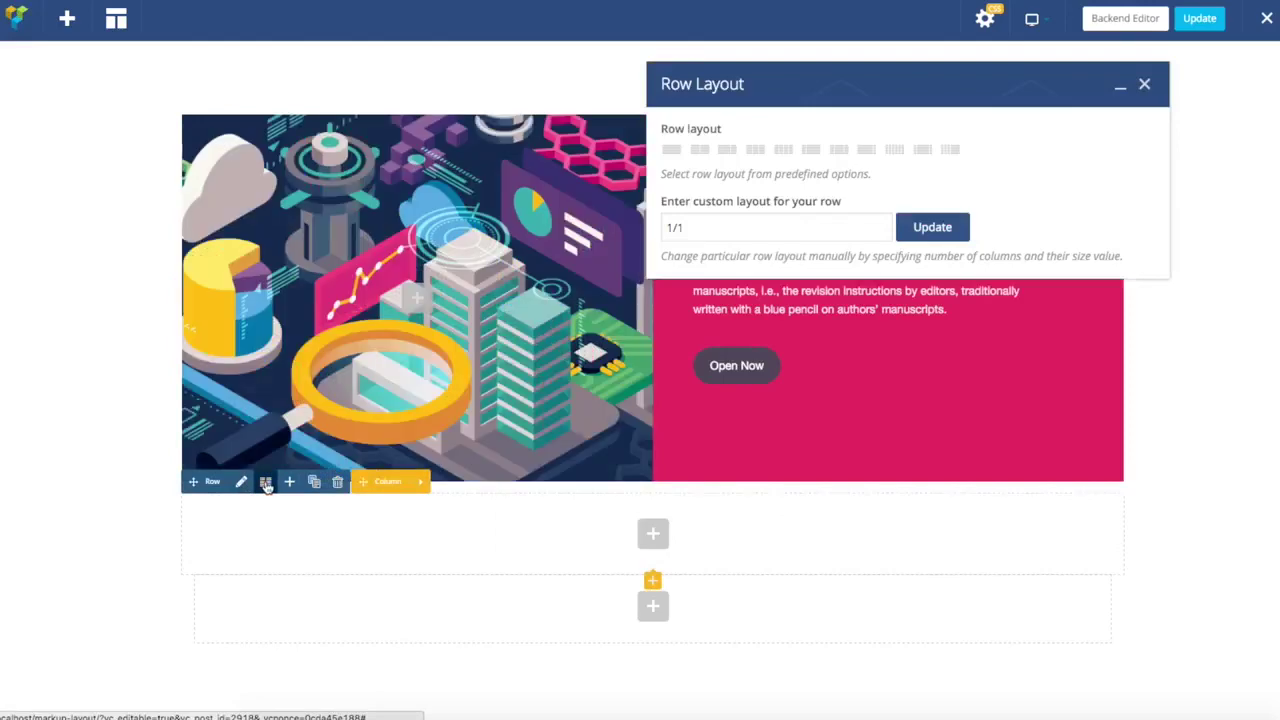
left_click(756, 151)
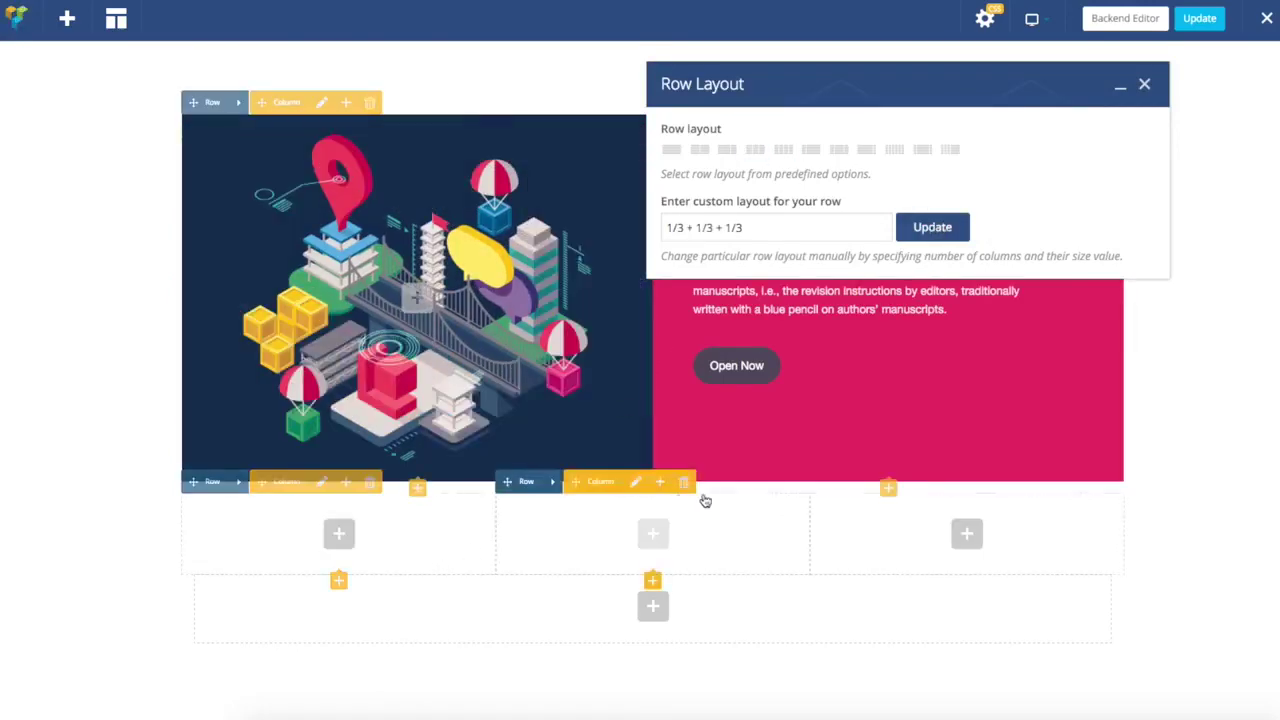
left_click(1145, 85)
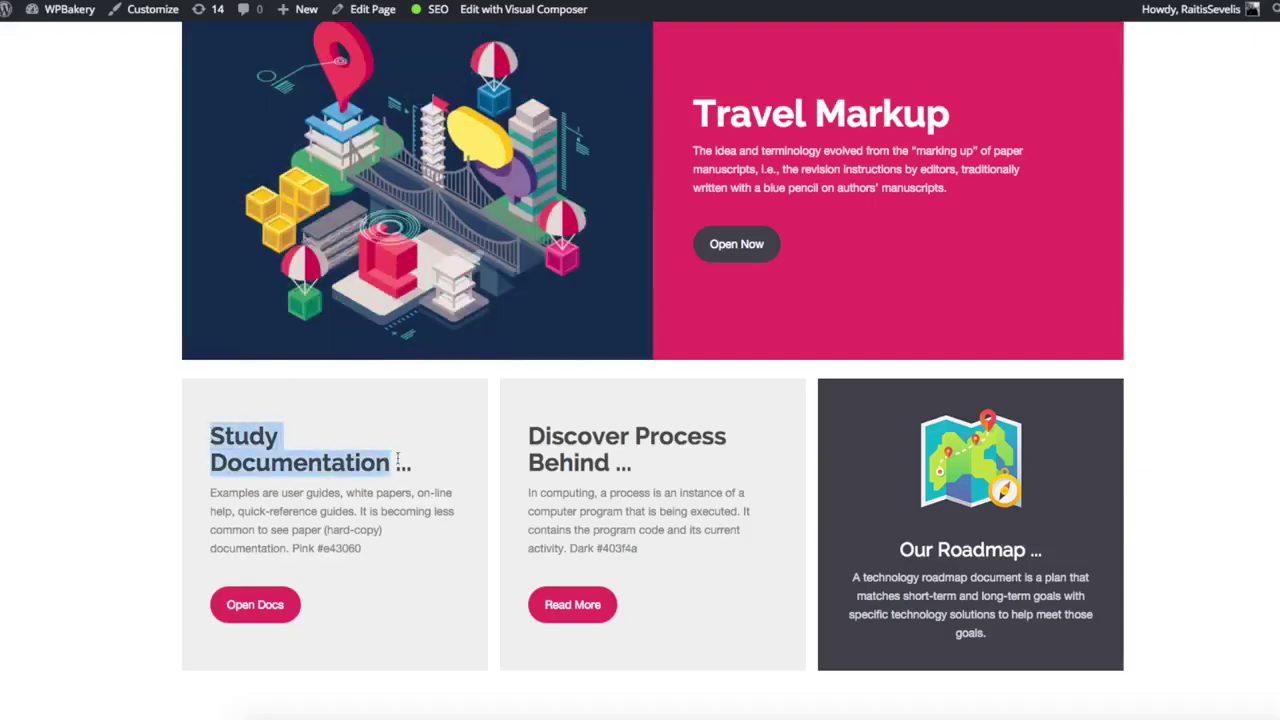
Step: Select the "Study Documentation ..." heading text on the example page, and clone the Travel Markup heading into the new row's first column
left_click_drag(398, 459, 421, 467)
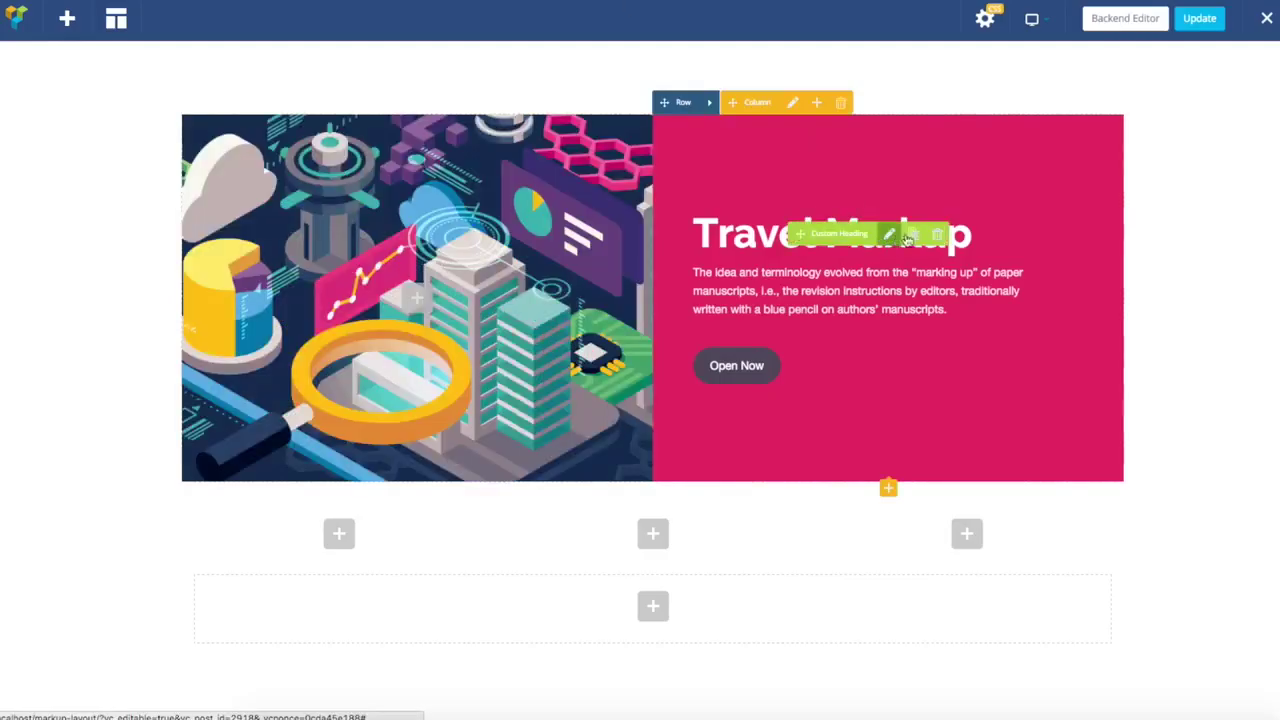
left_click(910, 236)
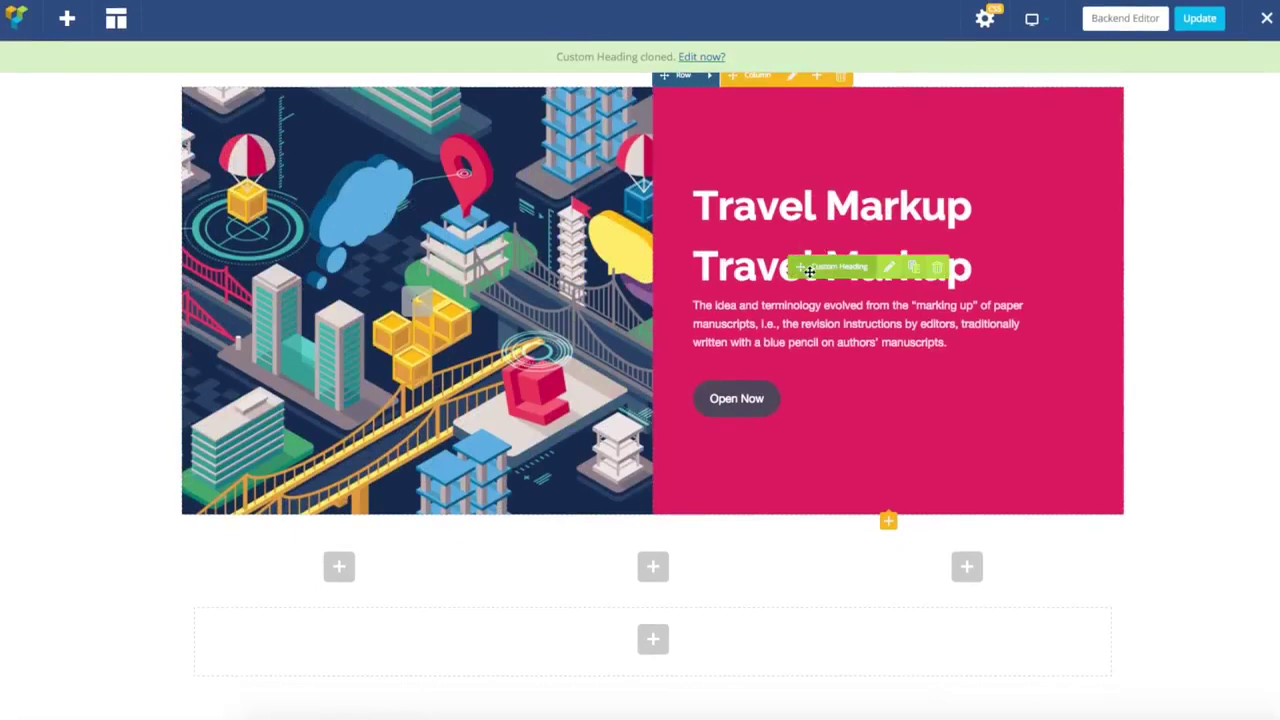
mouse_move(809, 270)
left_mouse_down()
mouse_move(486, 503)
mouse_move(349, 557)
mouse_move(337, 526)
left_mouse_up()
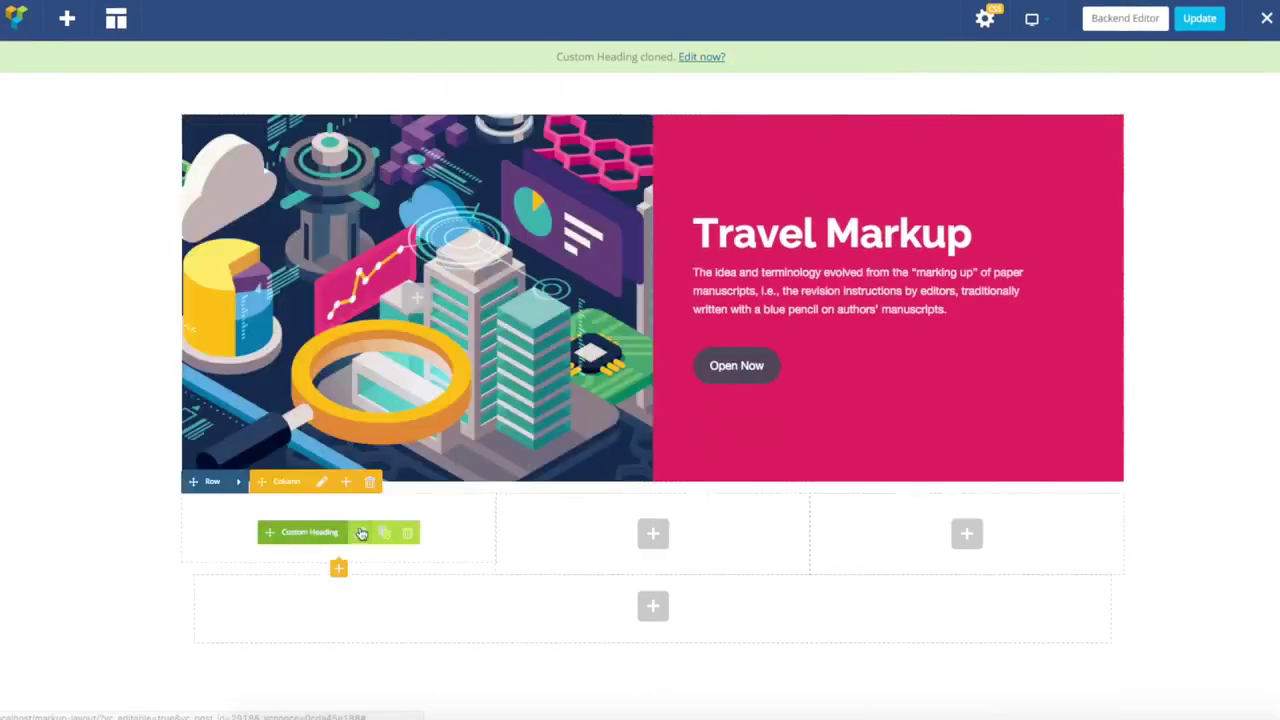
Step: Replace the cloned heading's text with "Study Documentation ..." and set its element tag to h2
left_click(362, 533)
left_click(616, 318)
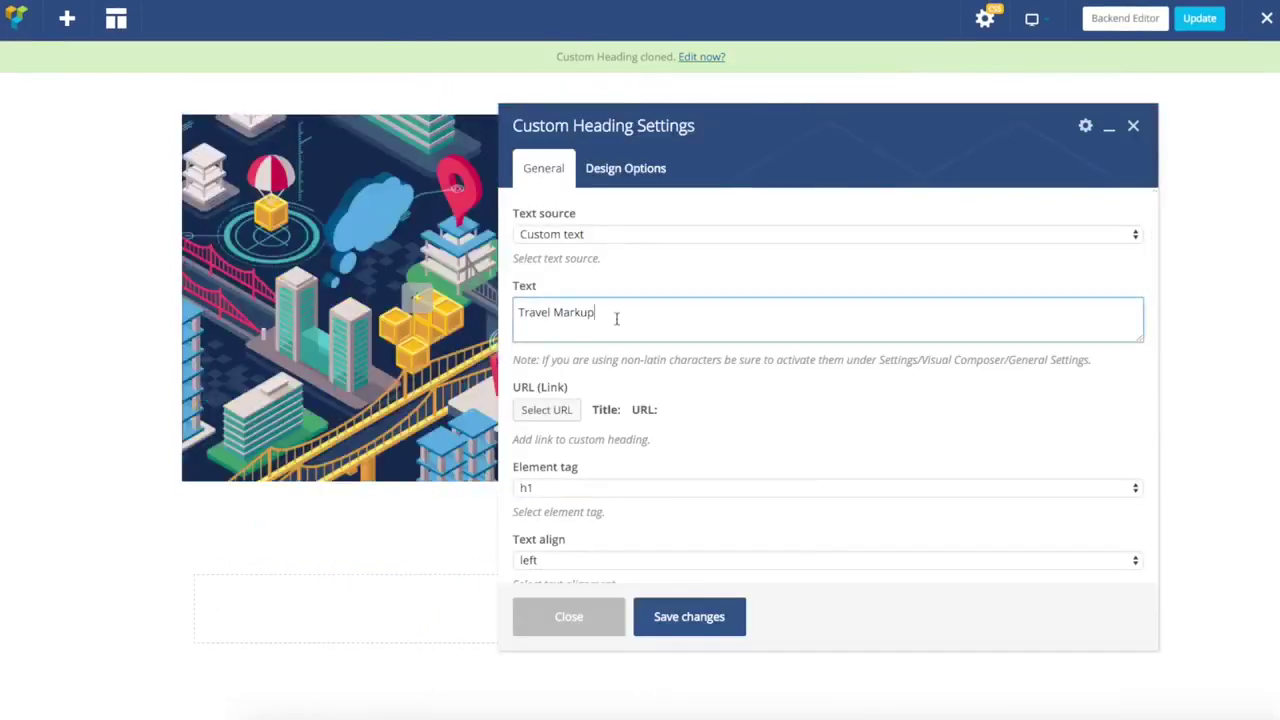
scroll(642, 318, "down", 3)
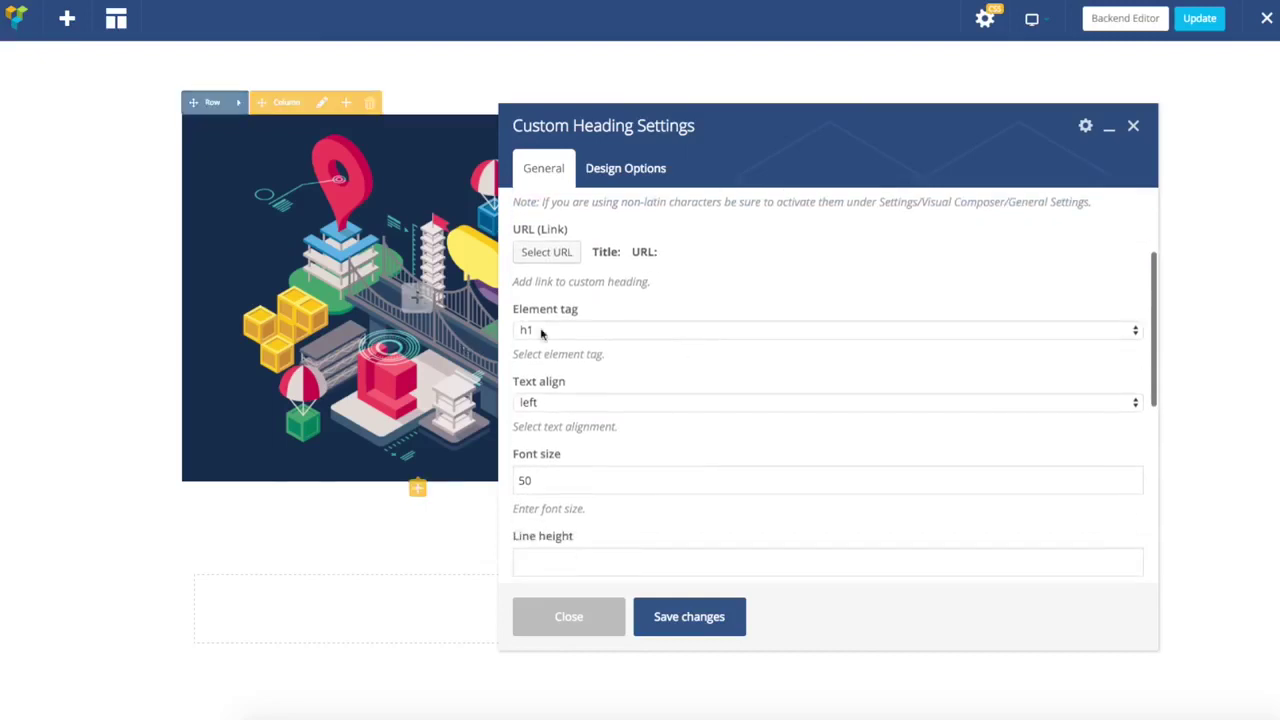
left_click(540, 330)
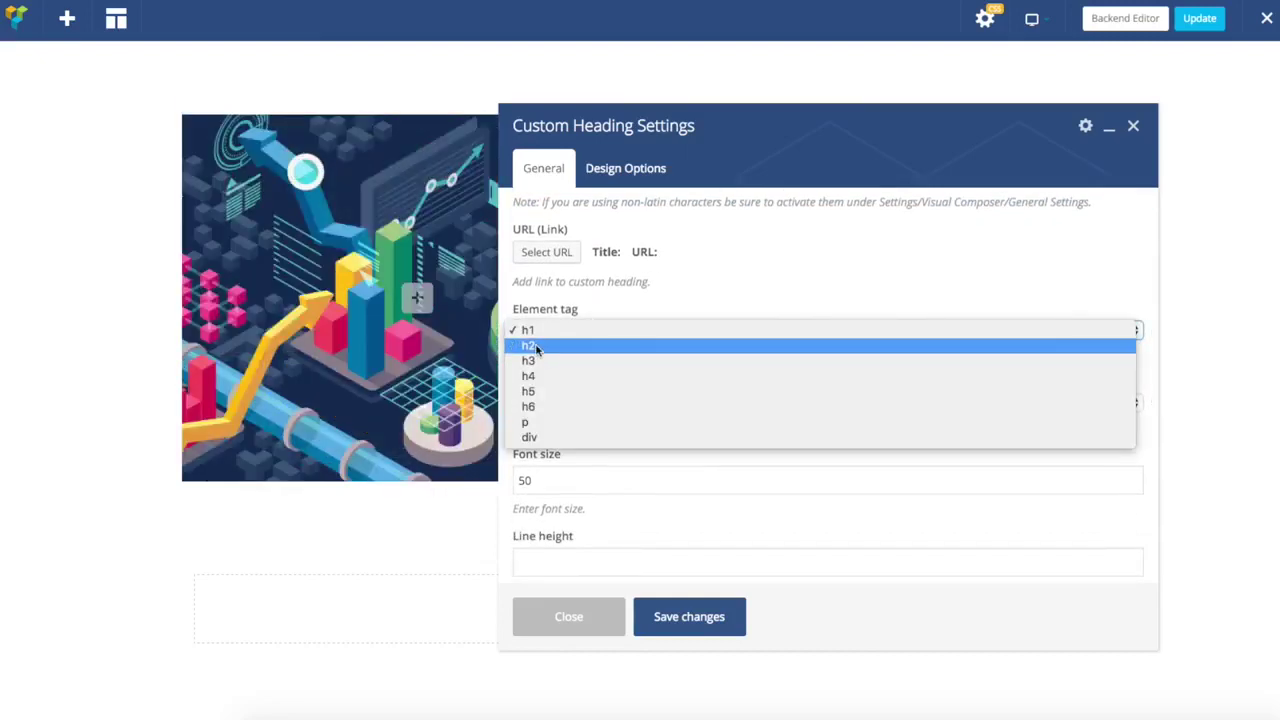
left_click(533, 346)
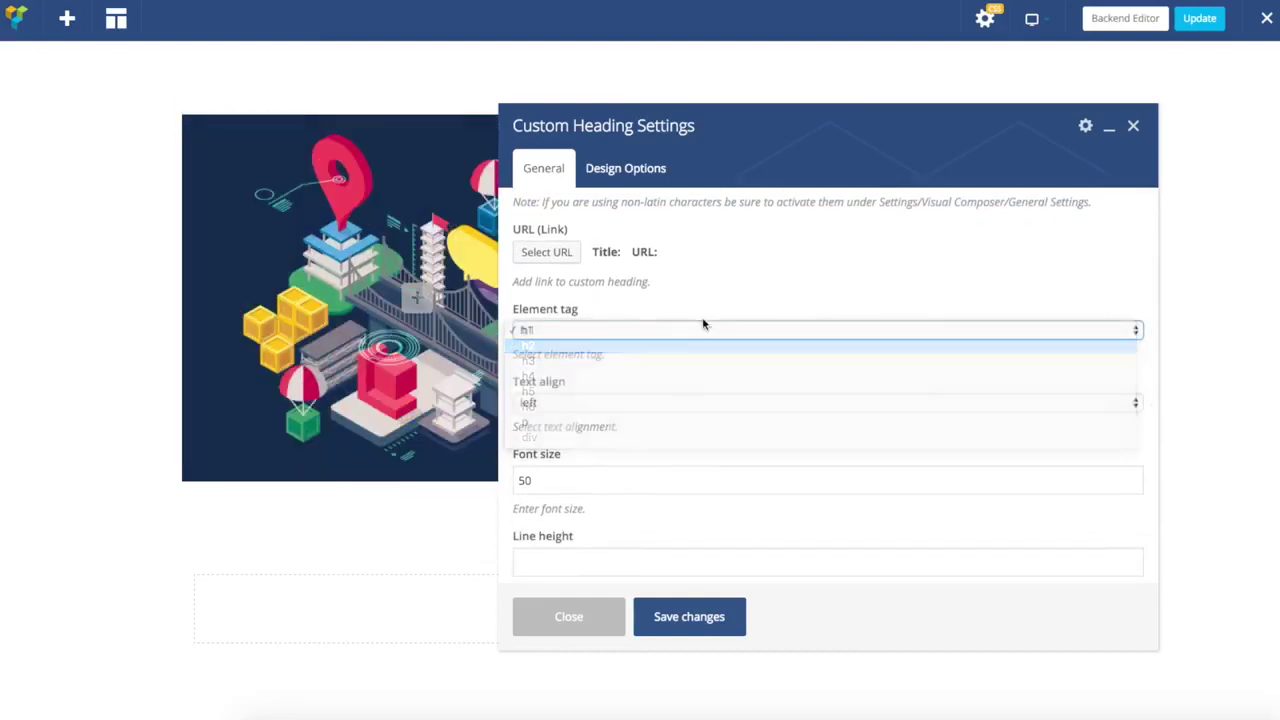
scroll(678, 302, "down", 1)
scroll(586, 423, "up", 2)
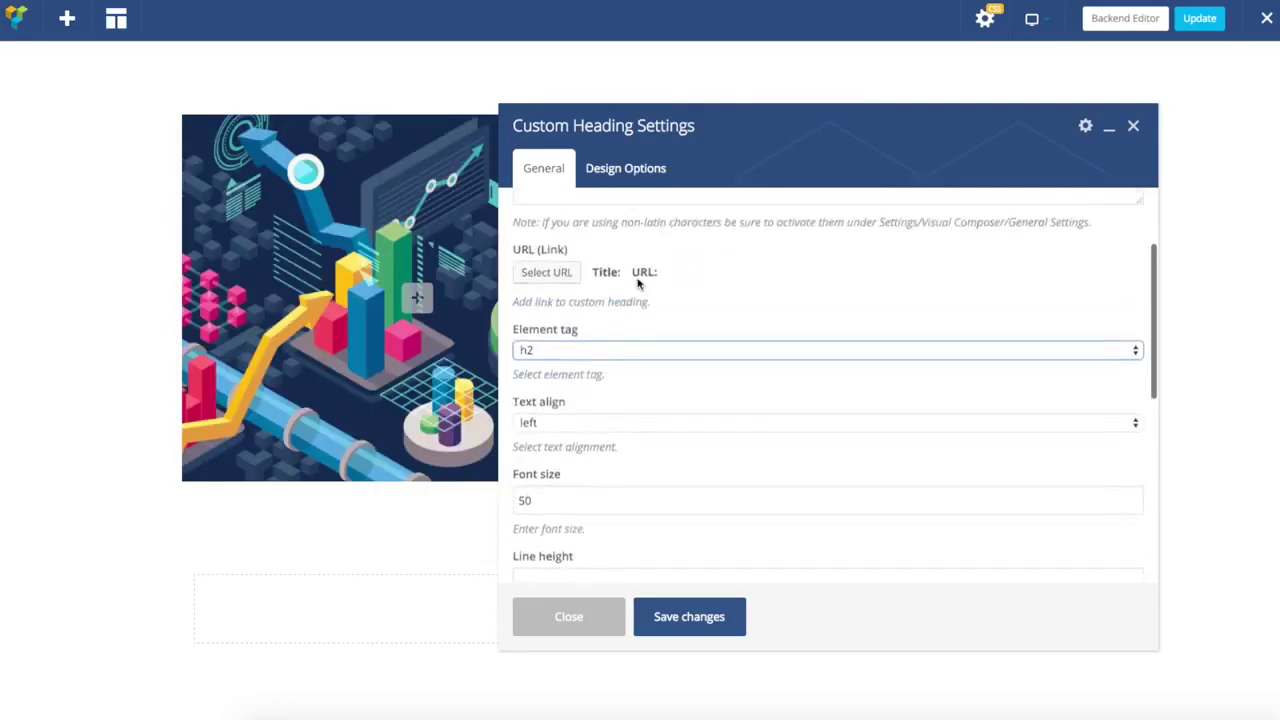
Step: Set the heading's text color to dark grey #424242 and save the changes
scroll(640, 297, "down", 3)
left_click(530, 484)
scroll(768, 470, "down", 3)
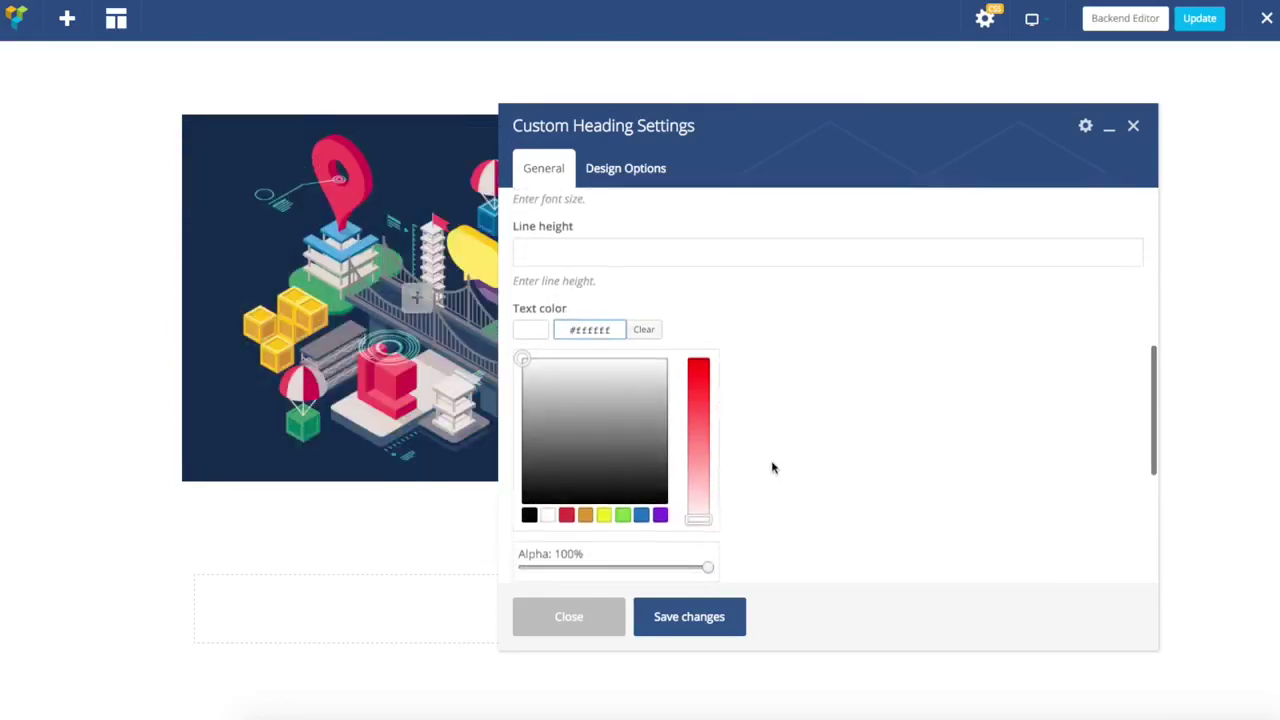
left_click_drag(544, 458, 520, 463)
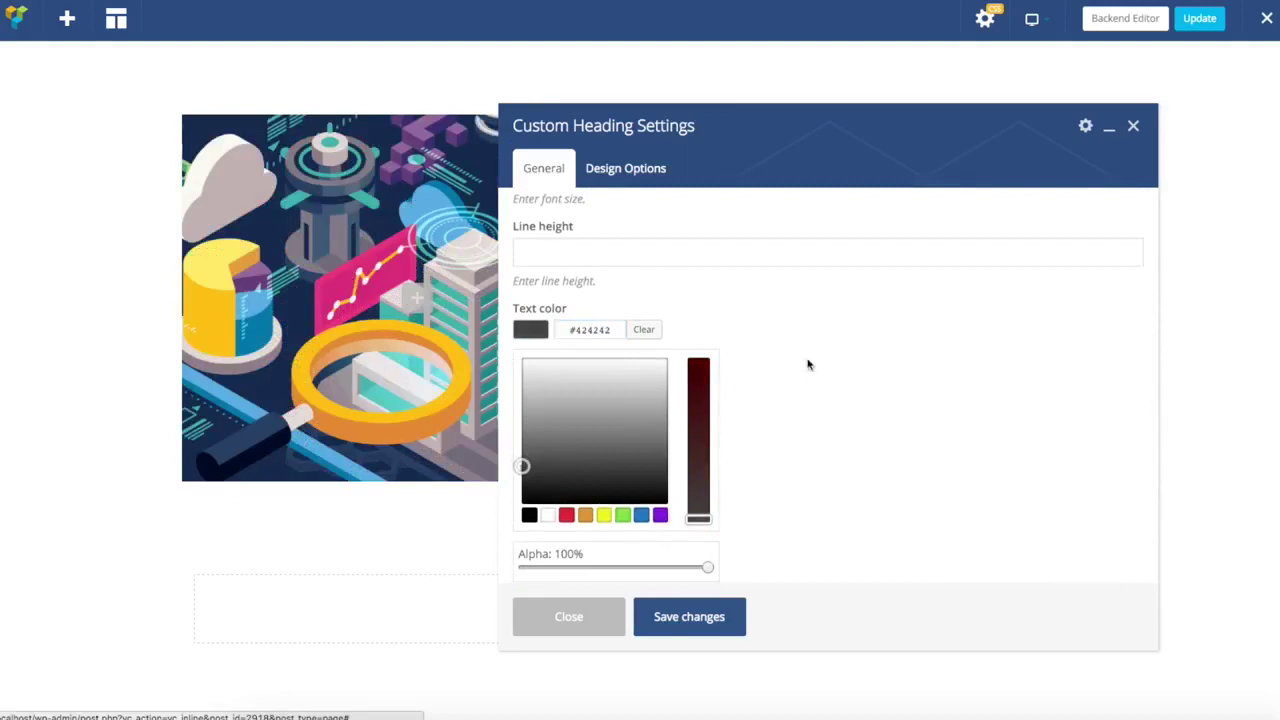
left_click(818, 364)
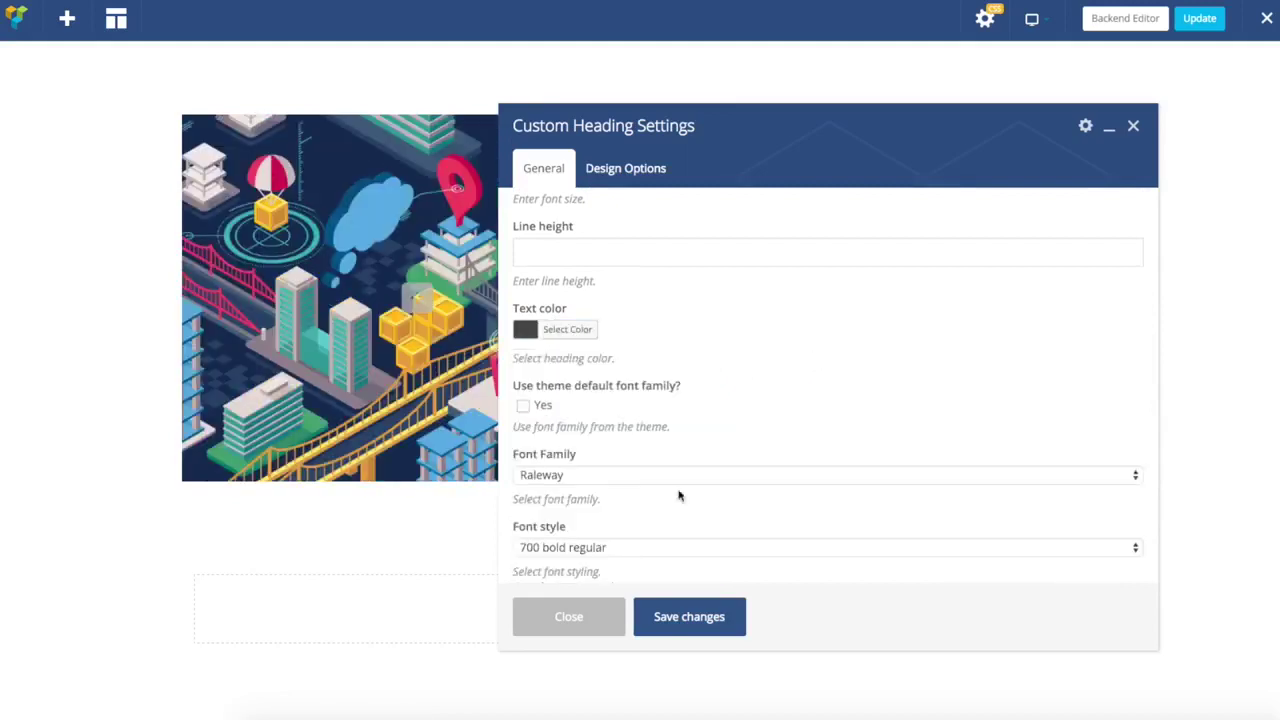
left_click(674, 616)
scroll(732, 468, "down", 2)
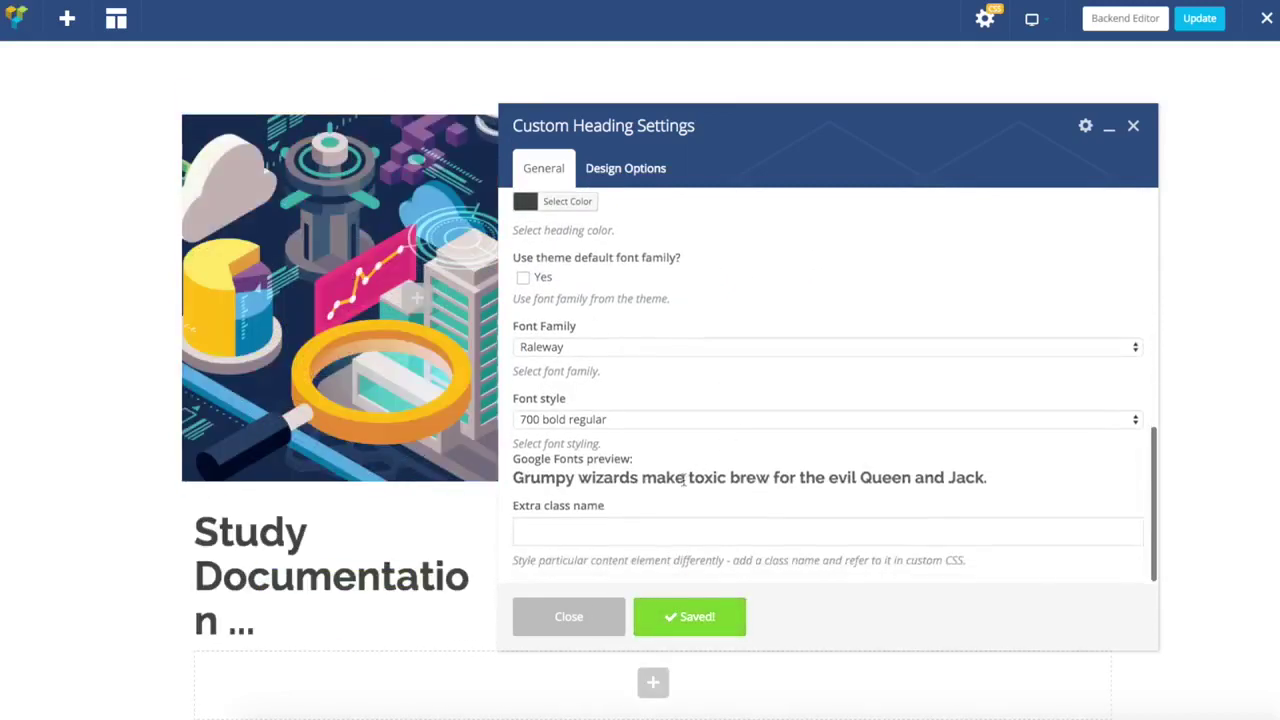
Step: Set the "Study Documentation ..." heading's font size to 30, then save and close its settings
scroll(594, 337, "up", 5)
double_click(553, 310)
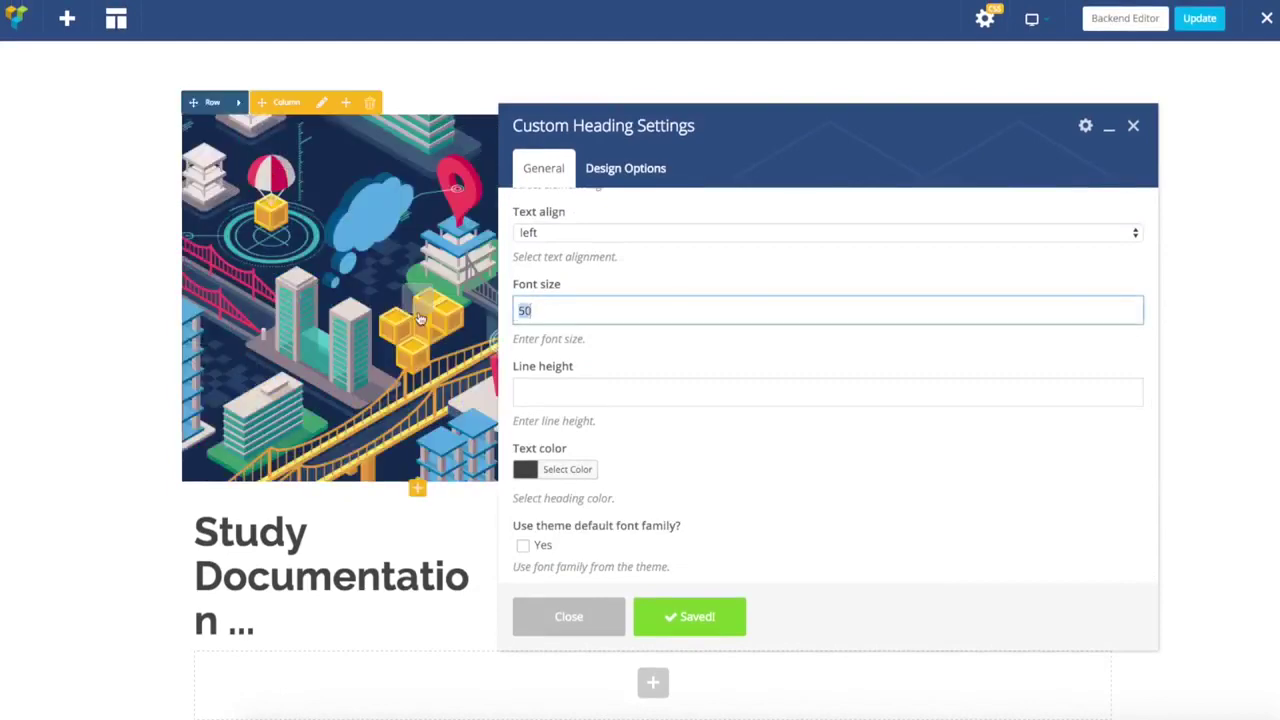
type("30")
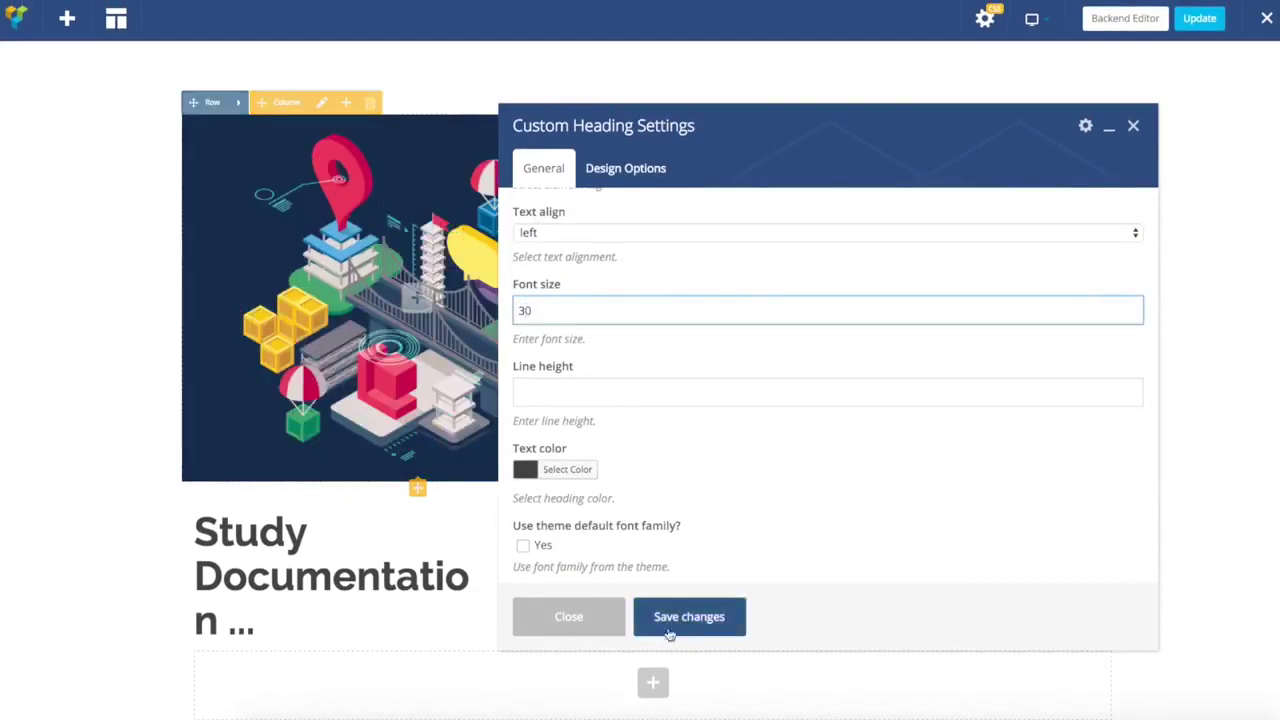
left_click(686, 616)
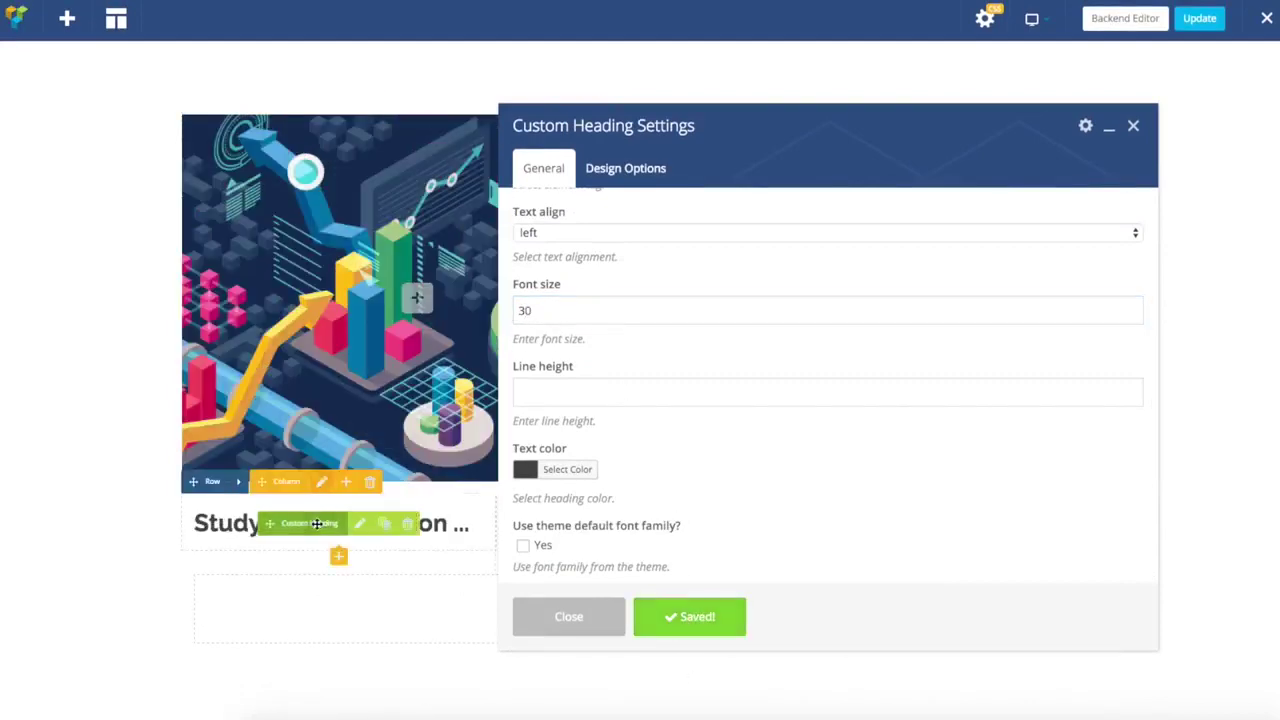
scroll(610, 573, "down", 1)
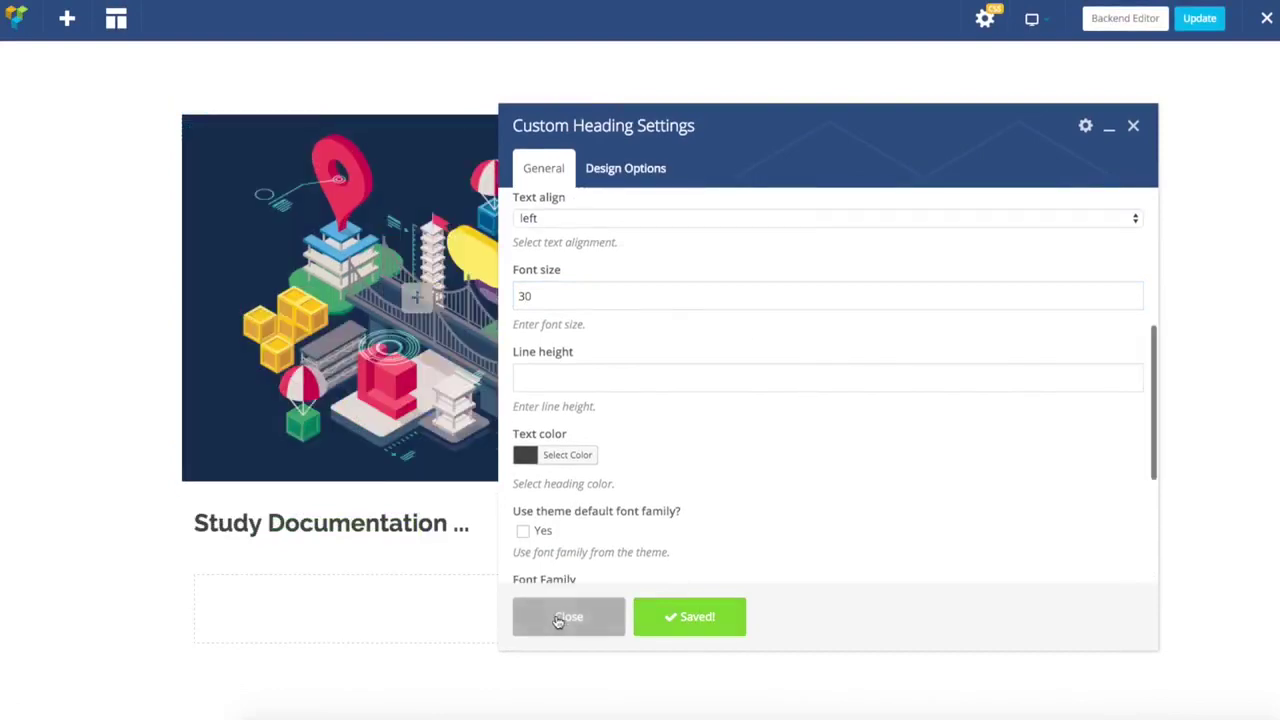
left_click(560, 620)
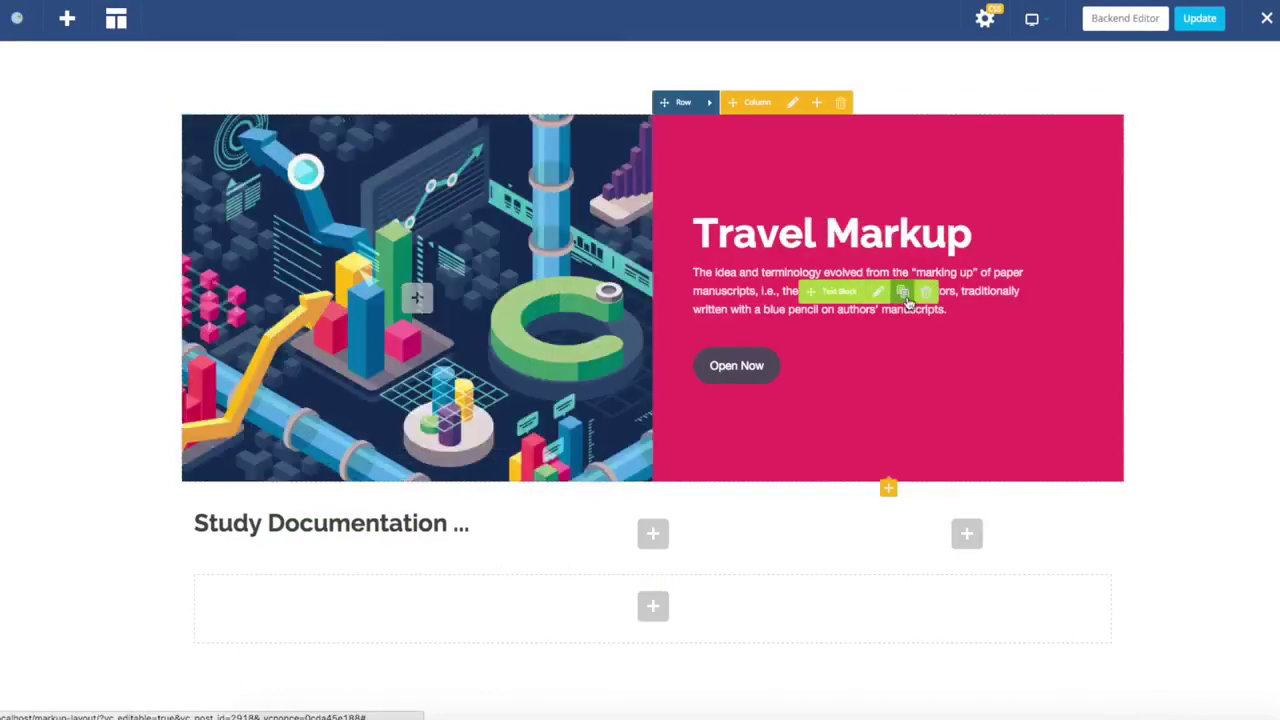
Step: Clone the Travel Markup text block into the first column below the heading, and select the Study Documentation paragraph on the example page
left_click(901, 293)
mouse_move(815, 326)
left_mouse_down()
mouse_move(280, 592)
mouse_move(277, 565)
left_mouse_up()
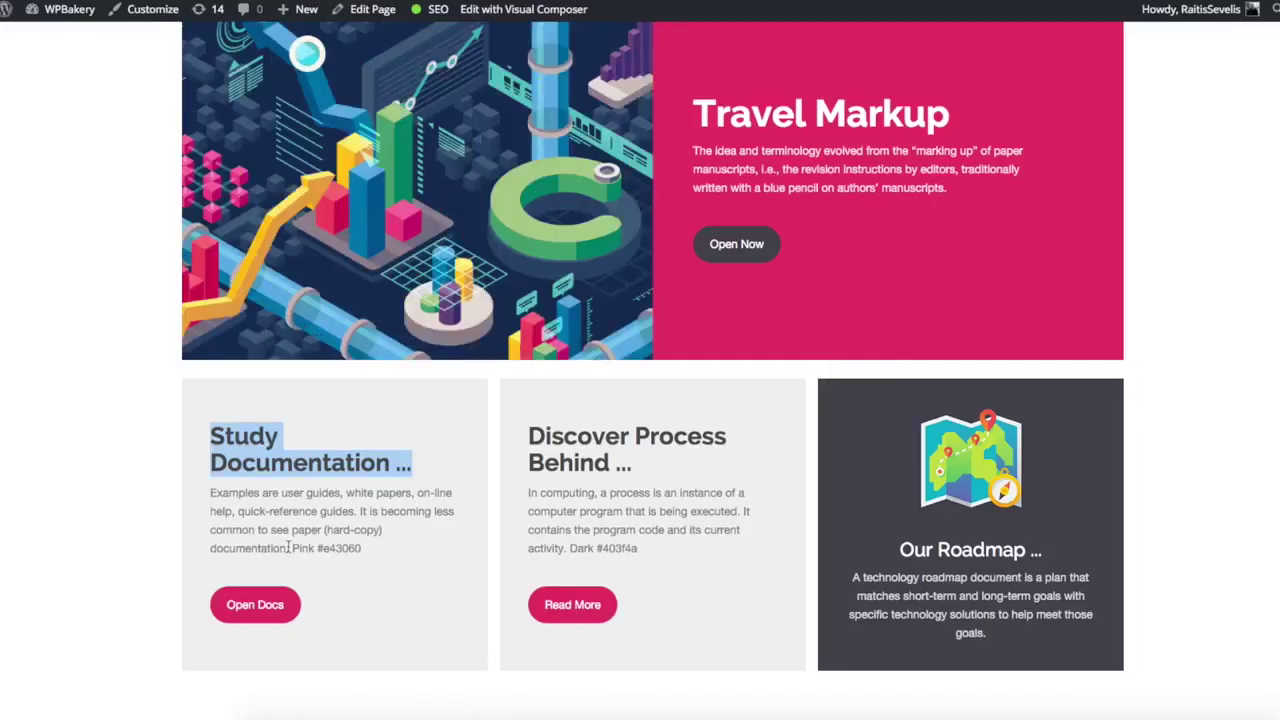
left_click_drag(289, 548, 211, 500)
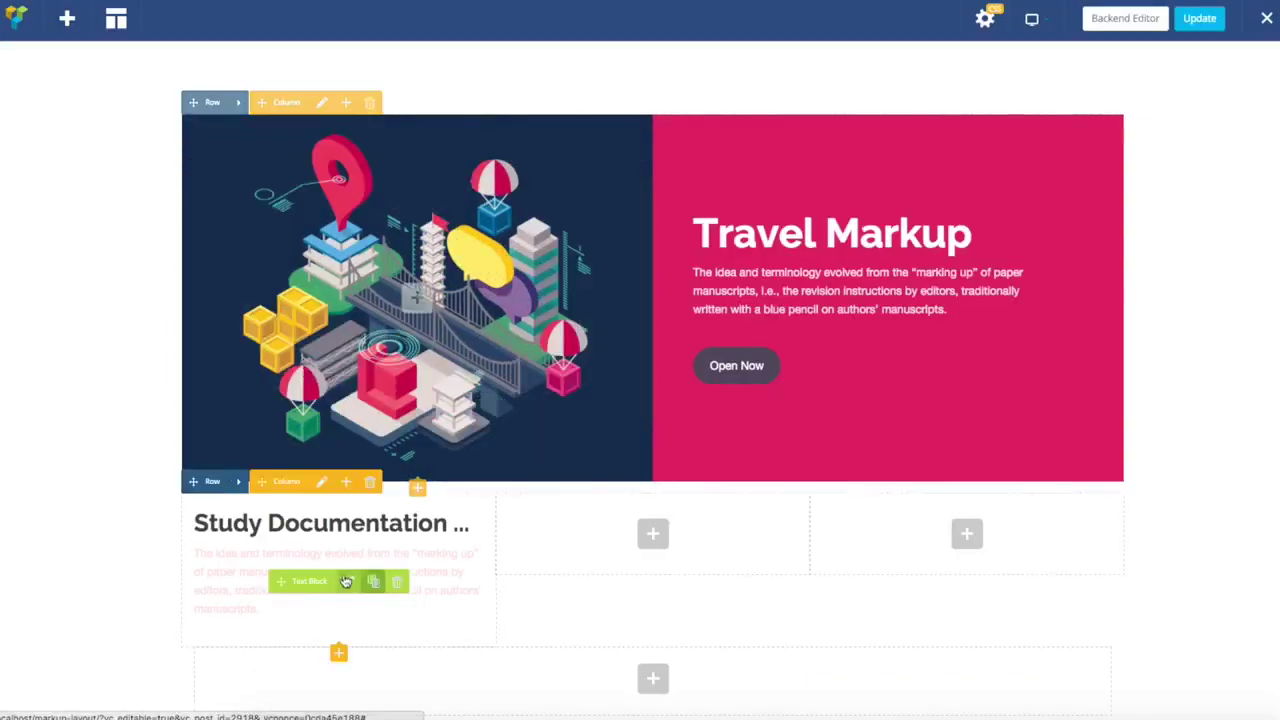
Step: Replace the cloned text block's content with "Examples are user guides, white papers, on-line help, quick-reference guides. It is becoming less common to see paper (hard-copy) documentation."
left_click(349, 582)
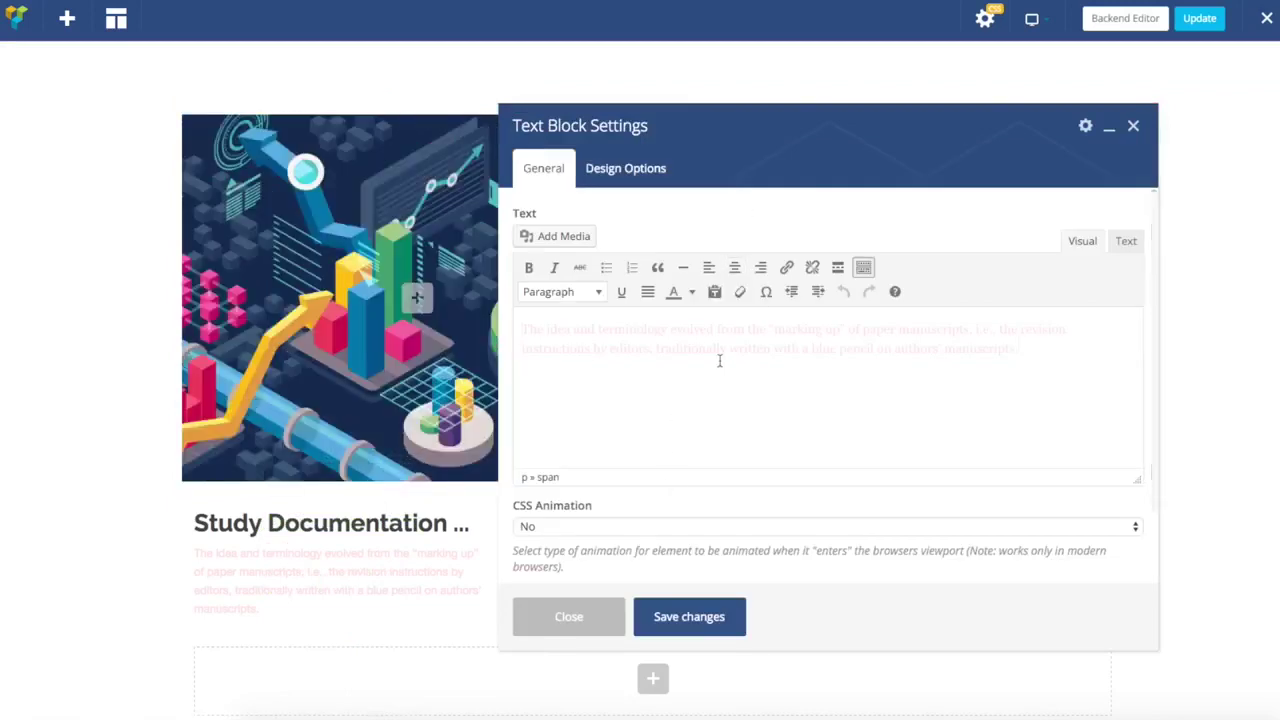
triple_click(714, 358)
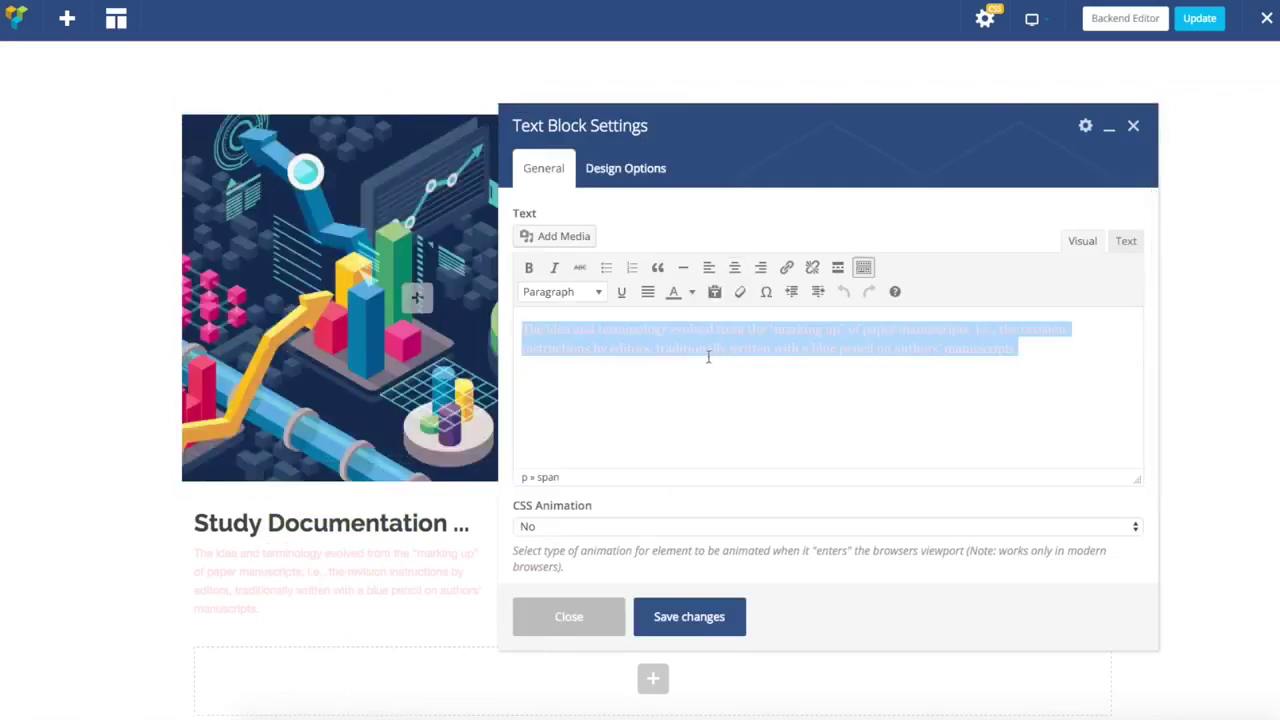
type("Examples are user guides, white papers, on-line help, quick-reference guides. It is becoming less common to see paper (hard-copy) documentation.")
Step: Color the whole Study Documentation paragraph grey, then save and close the text block settings
key("ctrl+a")
left_click(691, 292)
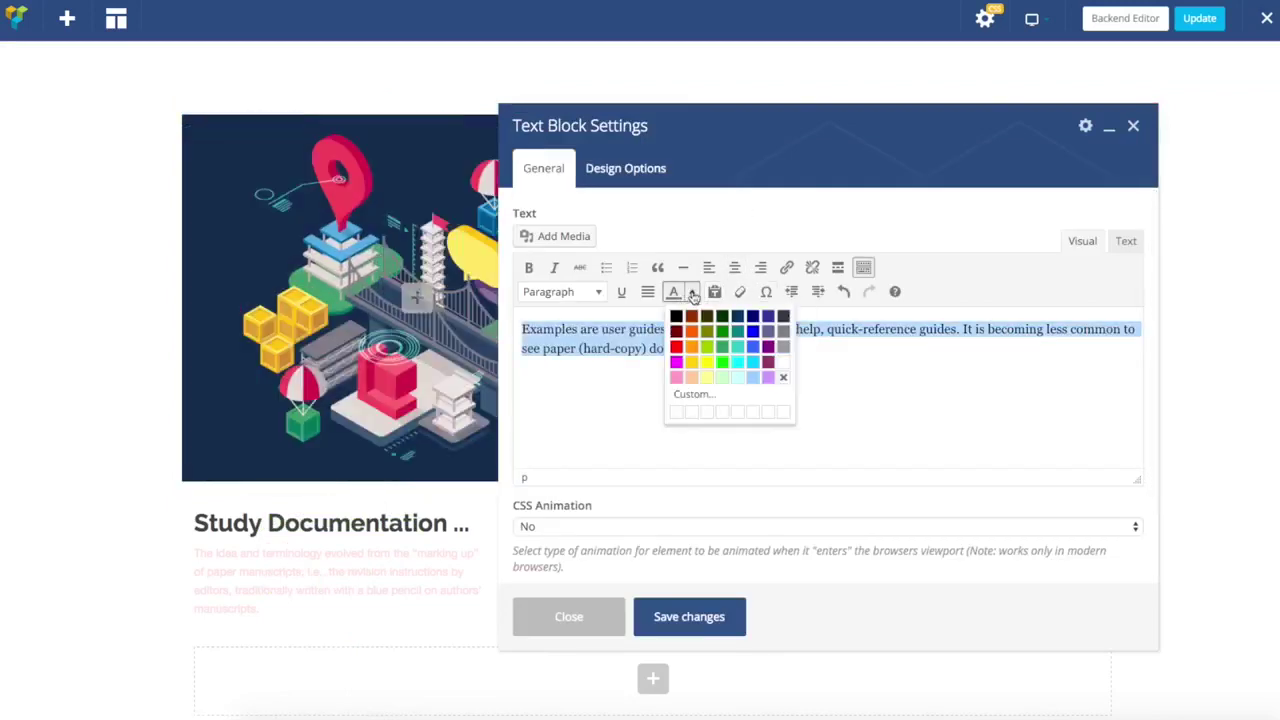
left_click(786, 333)
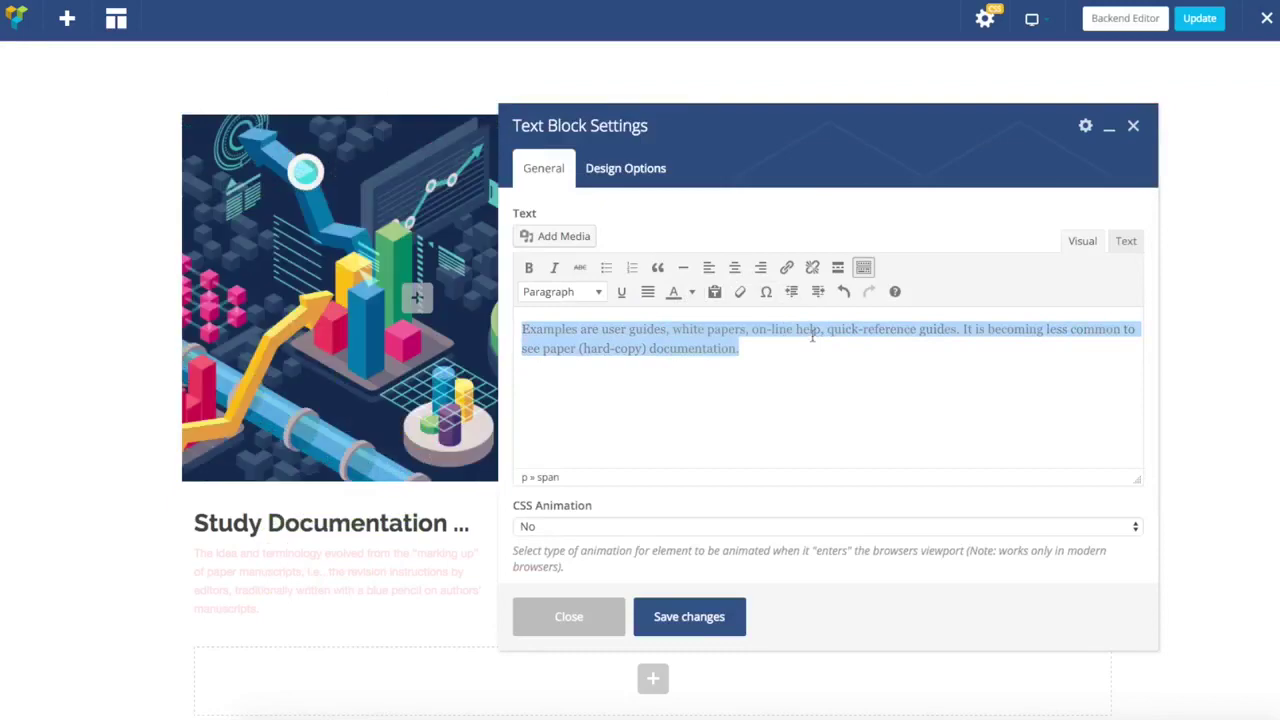
left_click(805, 340)
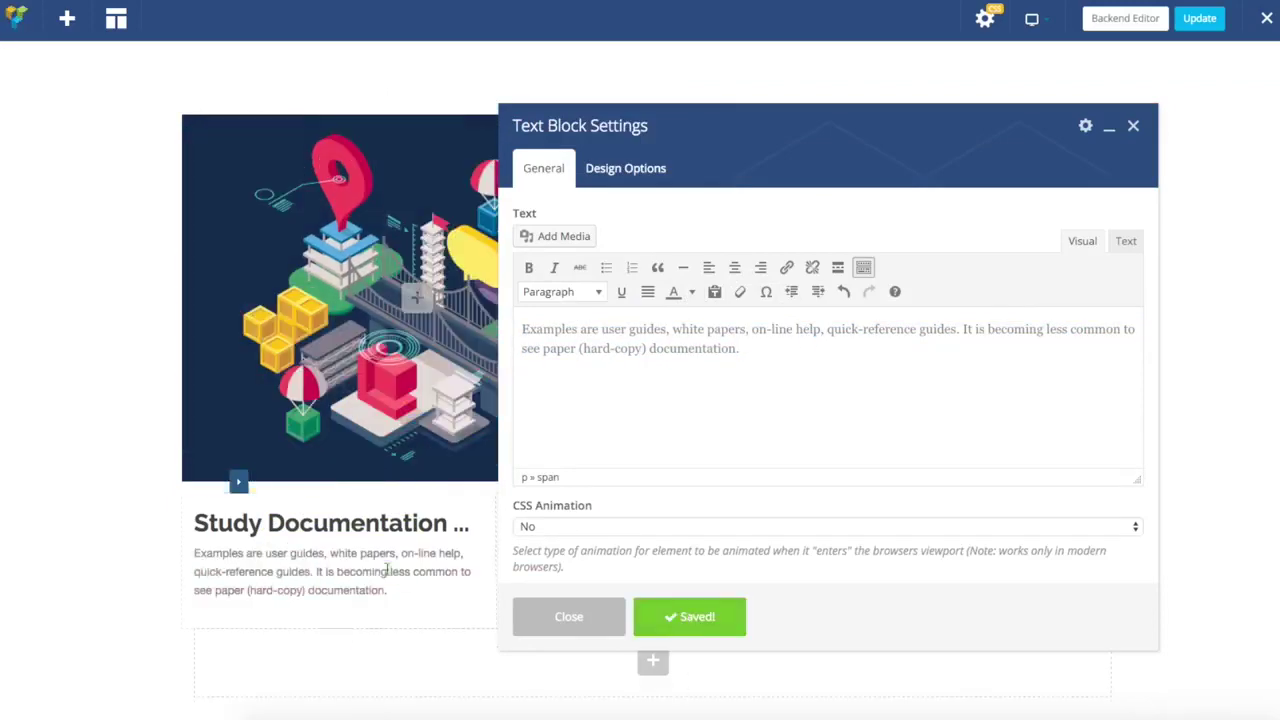
left_click(600, 620)
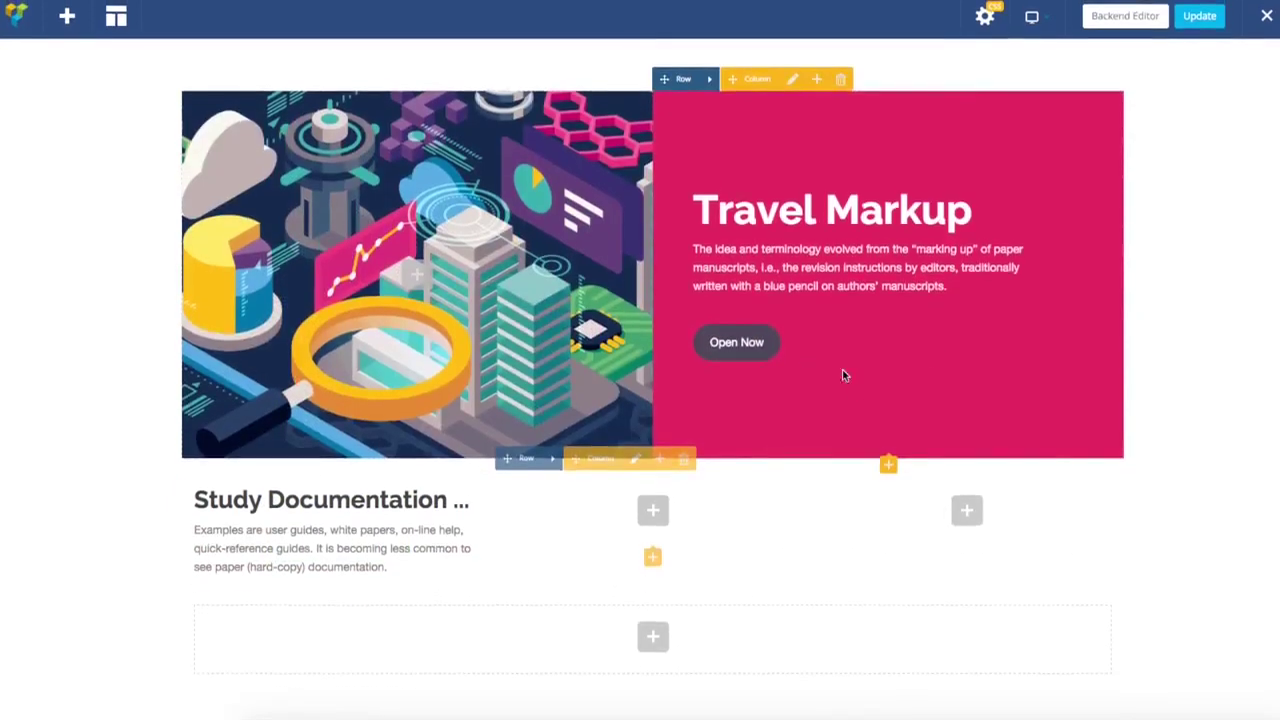
Step: Clone the Open Now button and move the copy into the first column below the Study Documentation paragraph
left_click(899, 356)
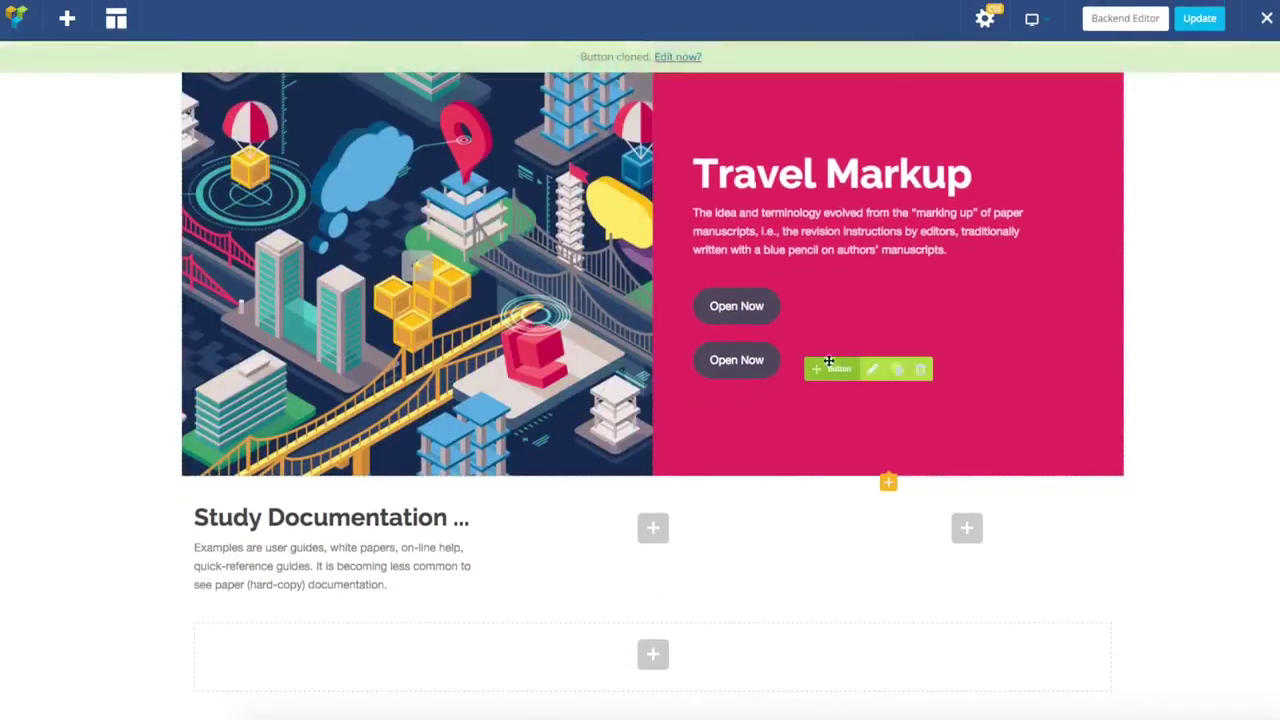
mouse_move(815, 366)
left_mouse_down()
mouse_move(325, 531)
mouse_move(240, 612)
left_mouse_up()
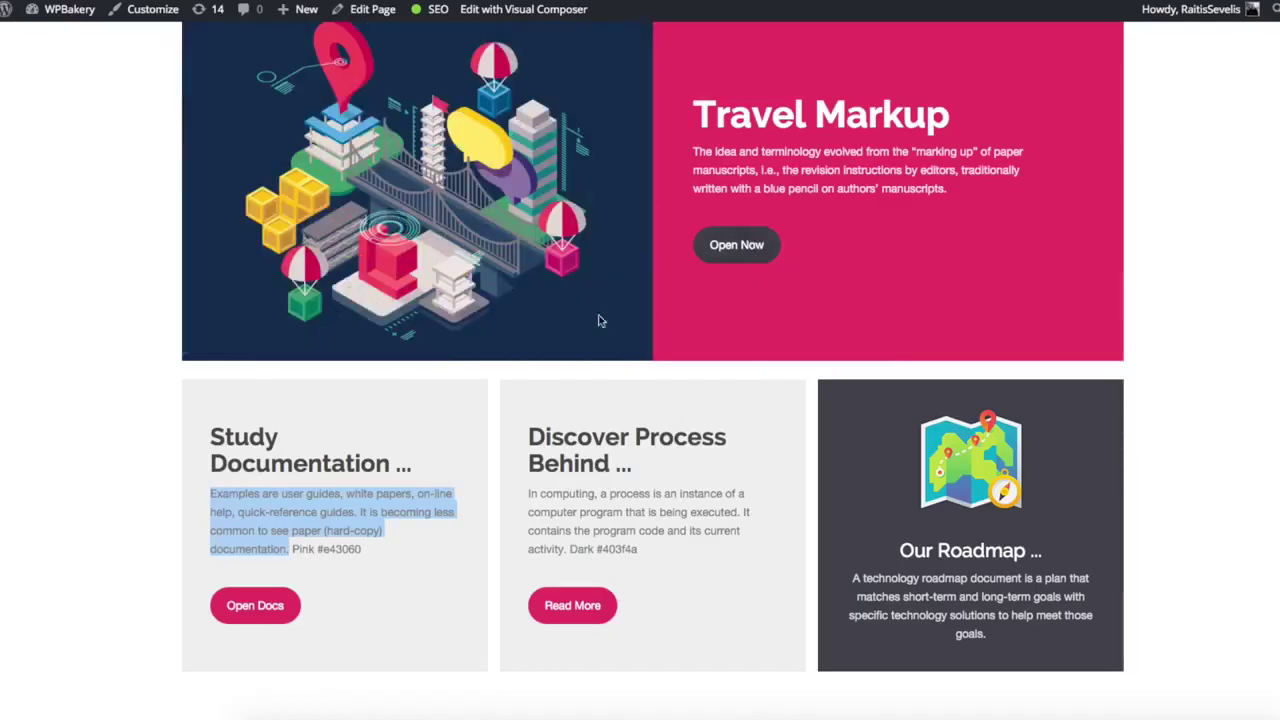
left_click(310, 625)
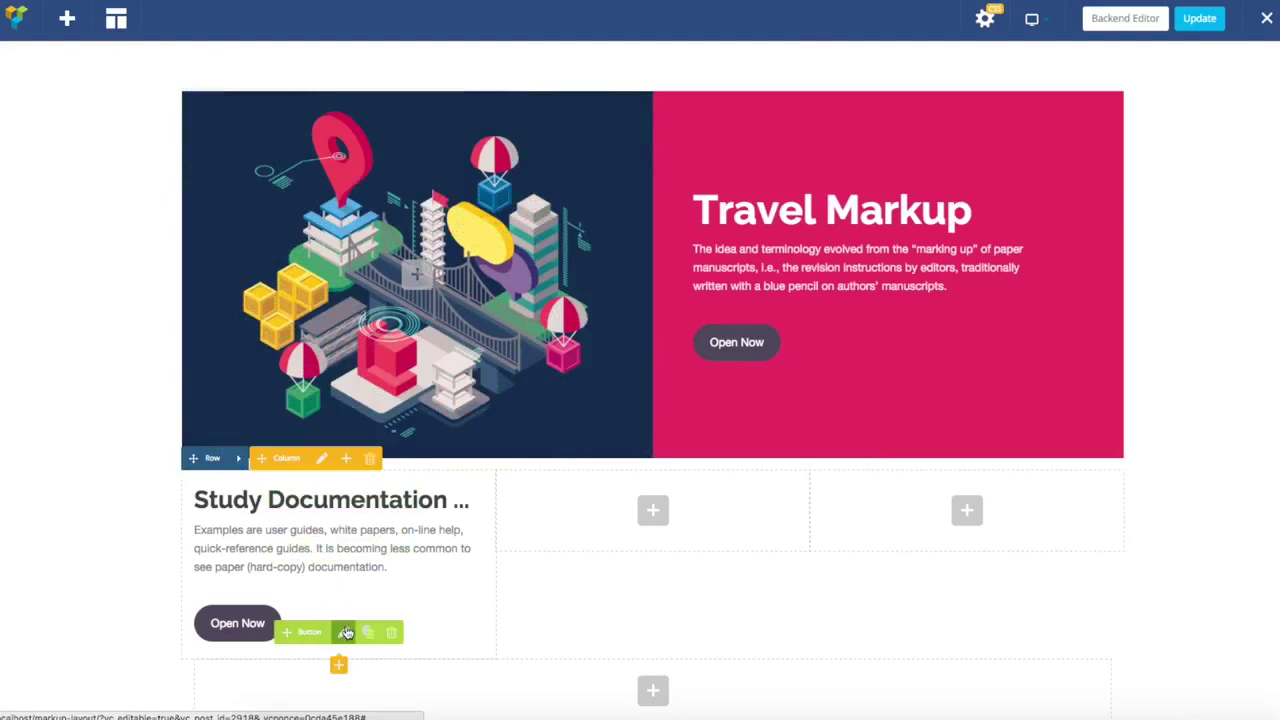
Step: Change the cloned button's text to "Open Docs"
left_click(344, 632)
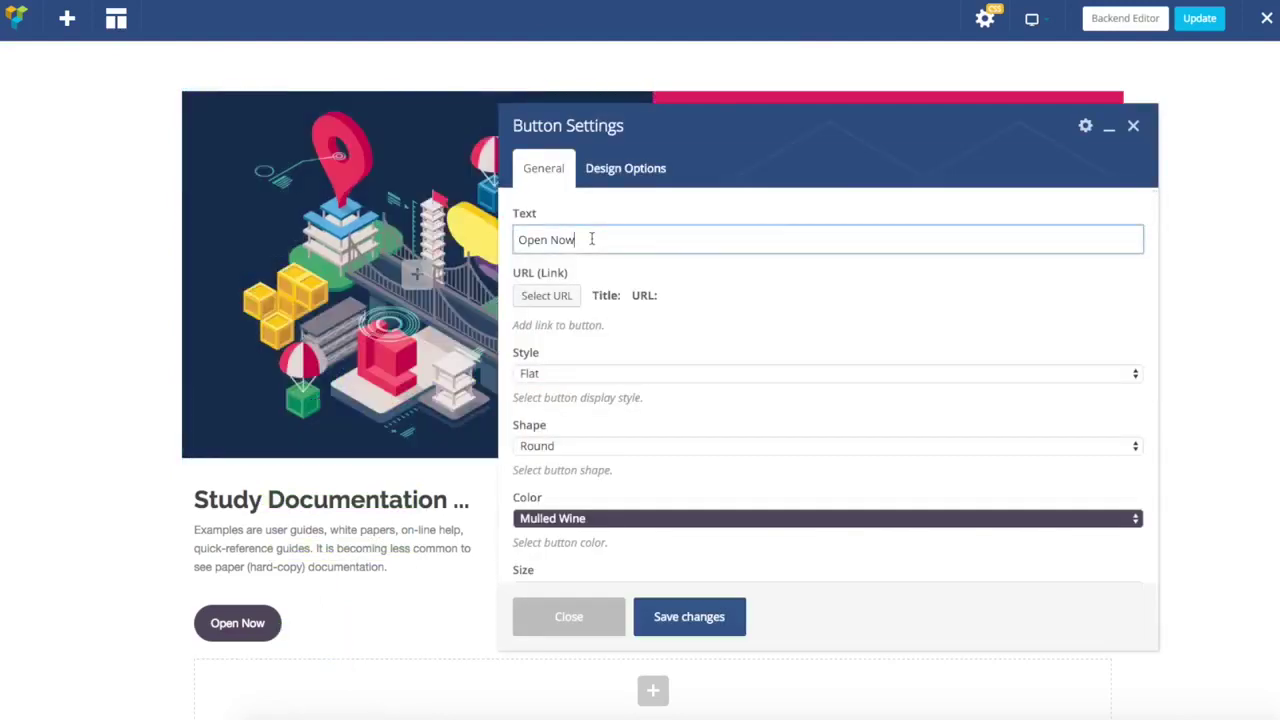
key("BackSpace")
type("Doc")
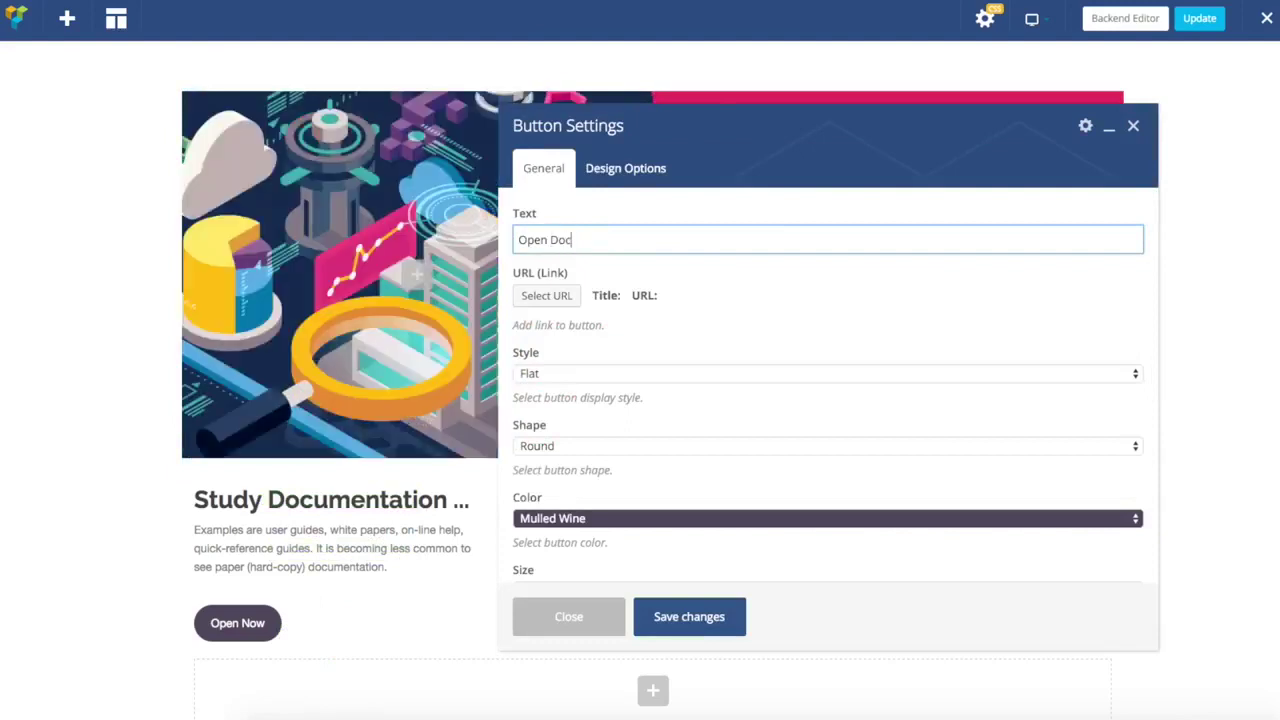
type("s")
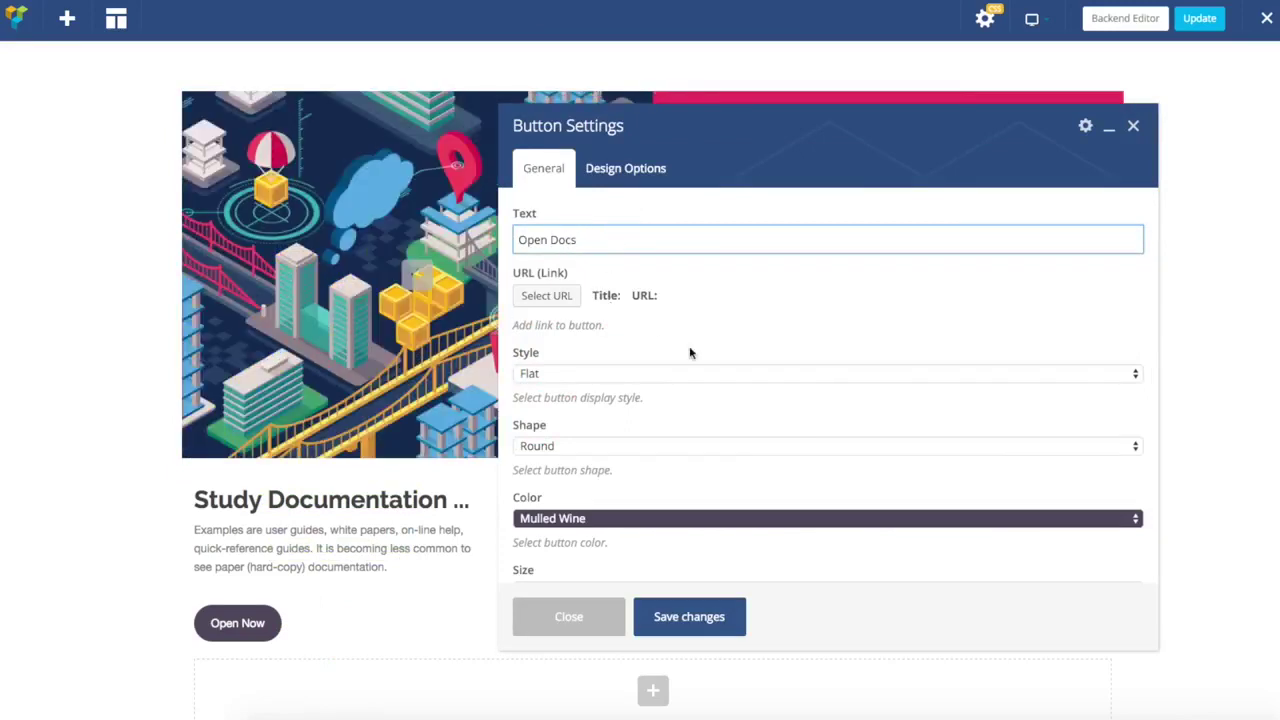
Step: Look through the predefined button colors, and set the Open Docs button's style to Custom
scroll(612, 408, "down", 1)
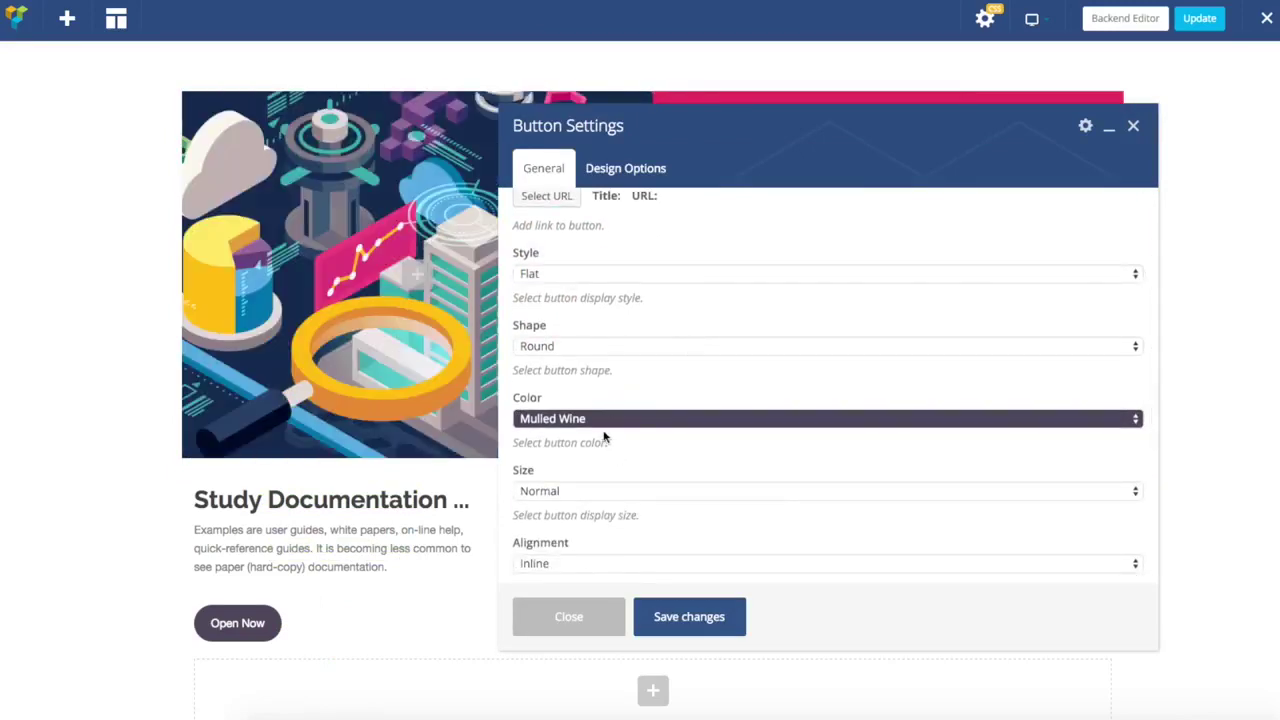
left_click(605, 424)
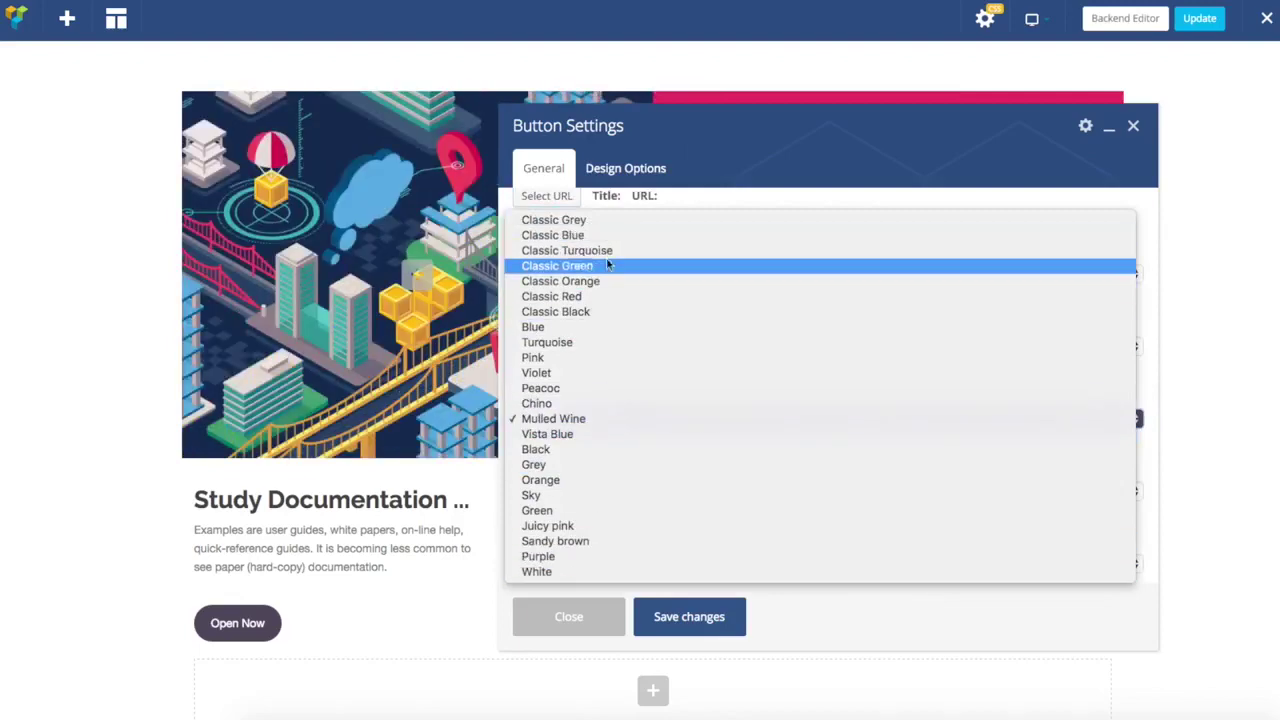
left_click(705, 201)
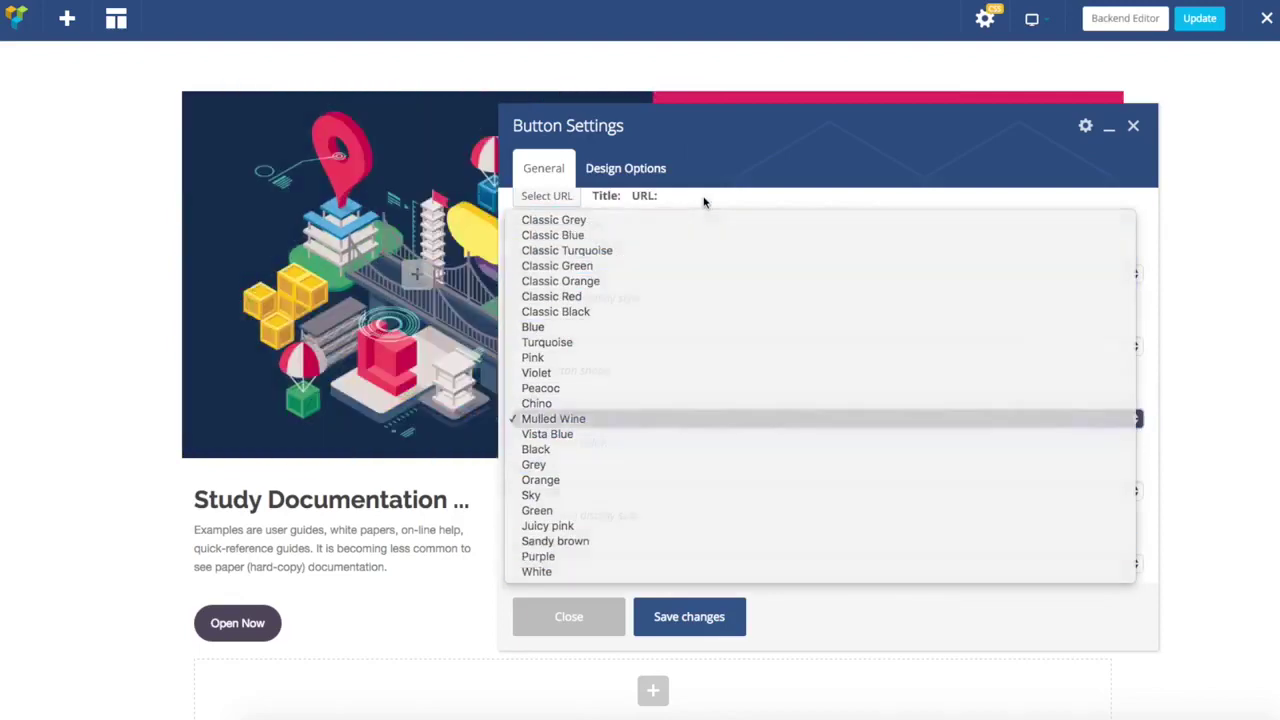
left_click(545, 274)
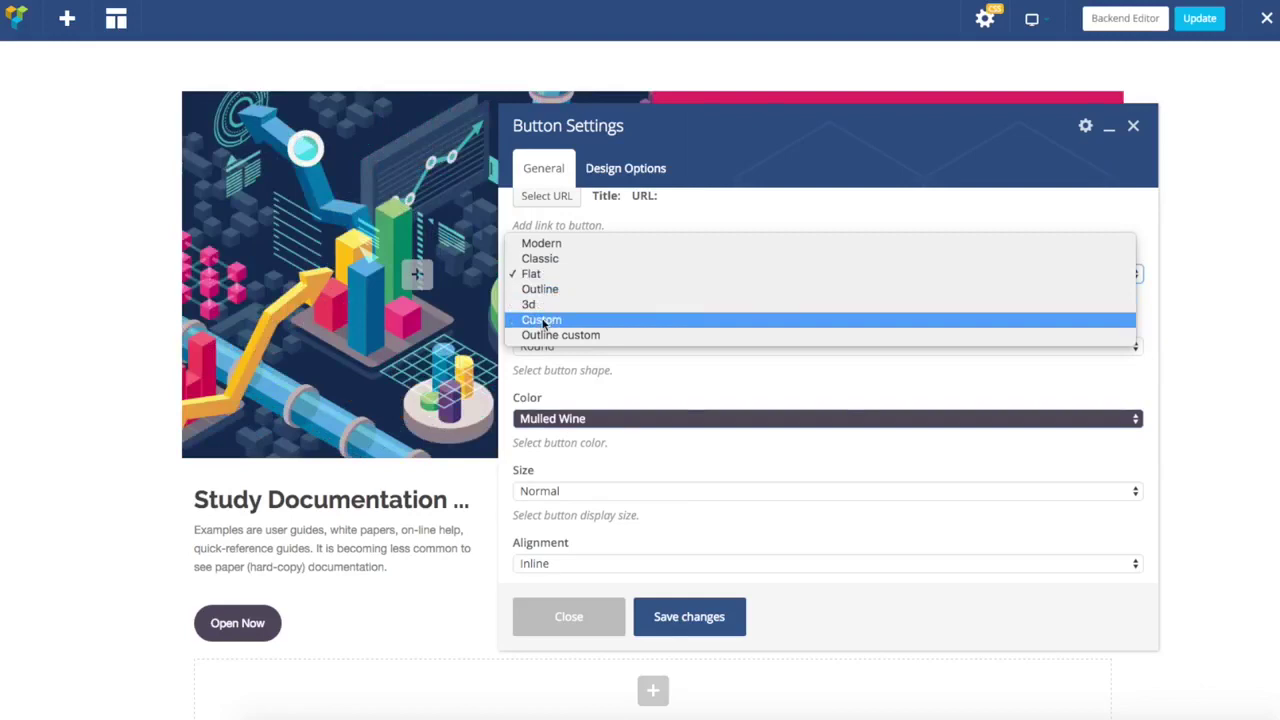
left_click(550, 320)
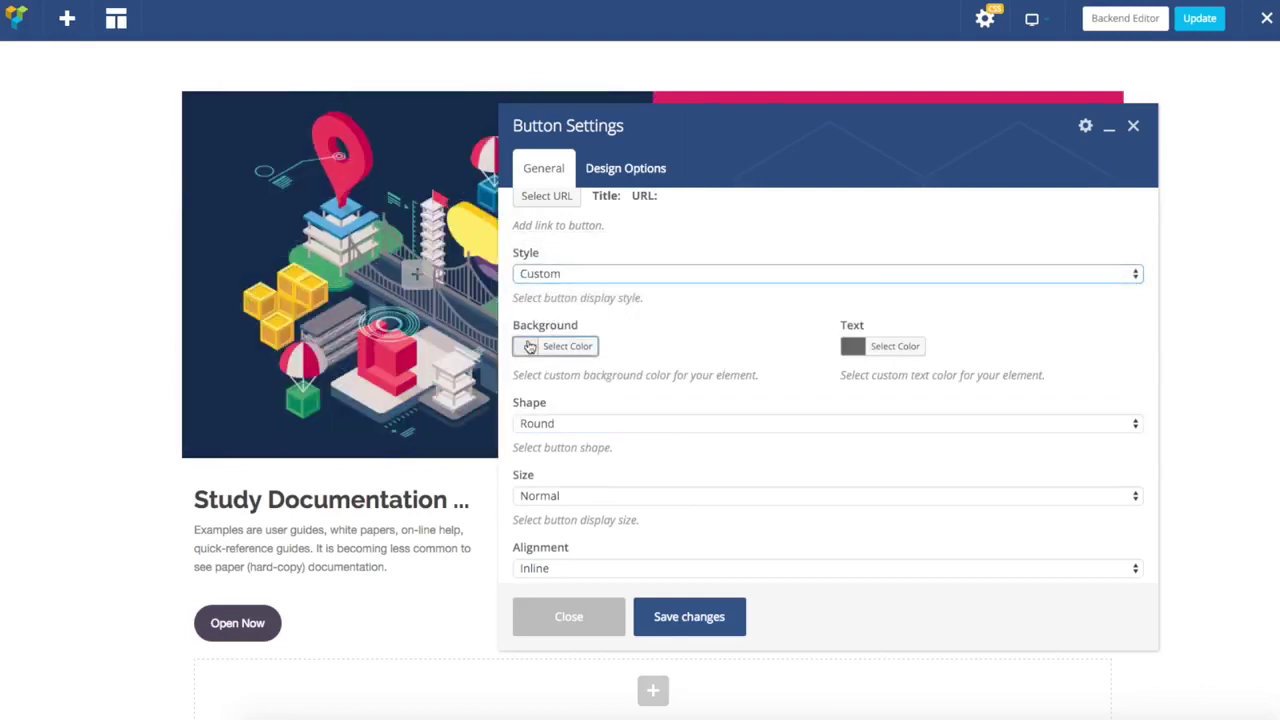
Step: Set the Open Docs button's background to pink #e43060 and its text to white, then save and close the button settings
left_click(530, 346)
left_click_drag(566, 346, 630, 347)
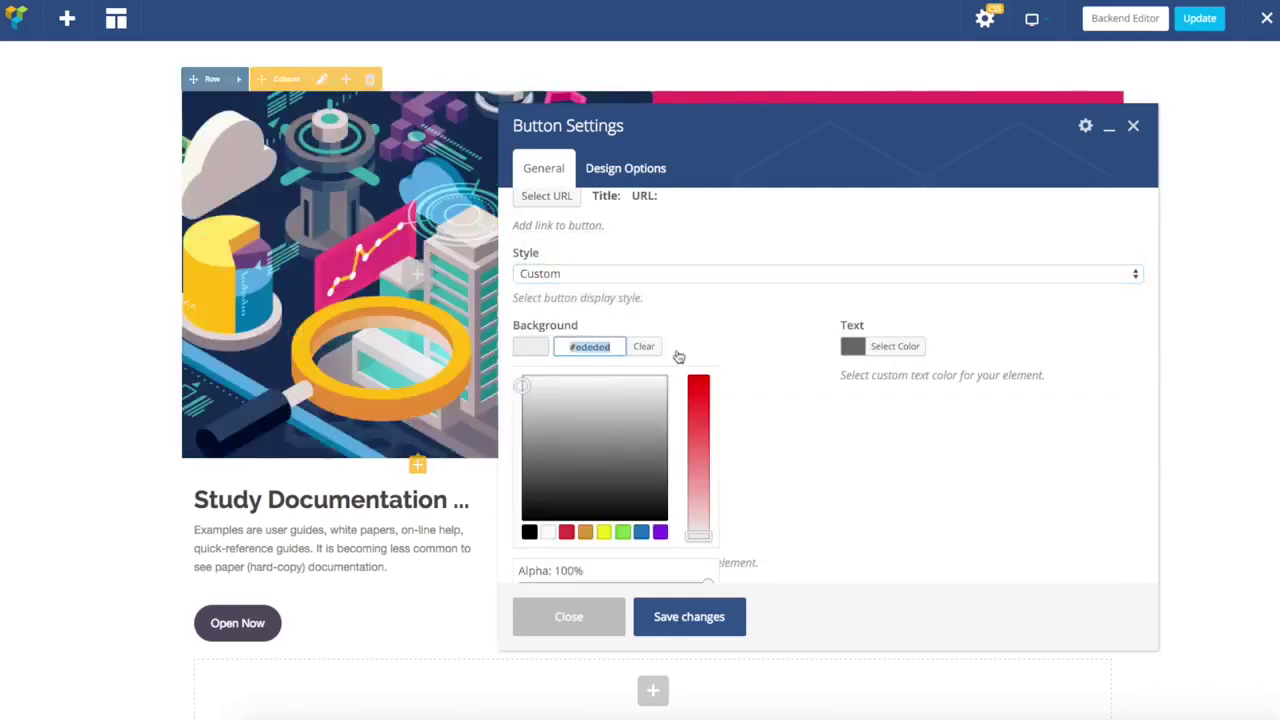
key("ctrl+v")
left_click(818, 351)
left_click(857, 348)
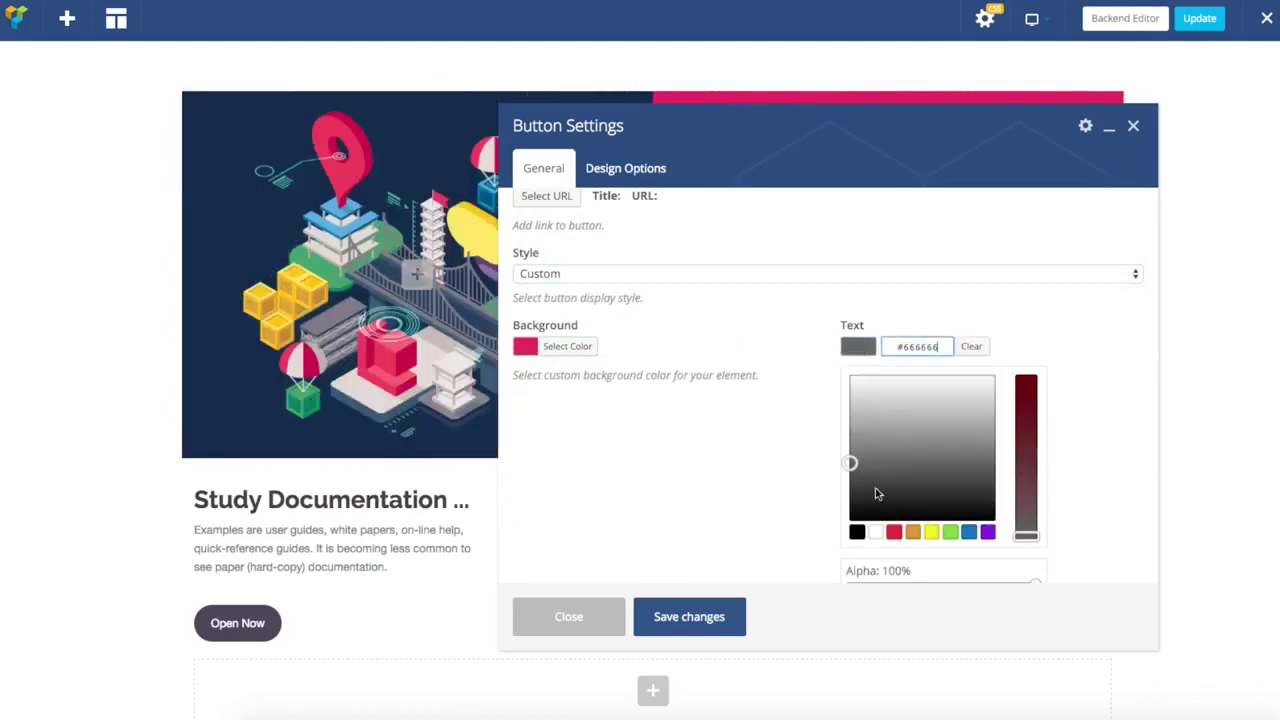
left_click(876, 535)
left_click(780, 334)
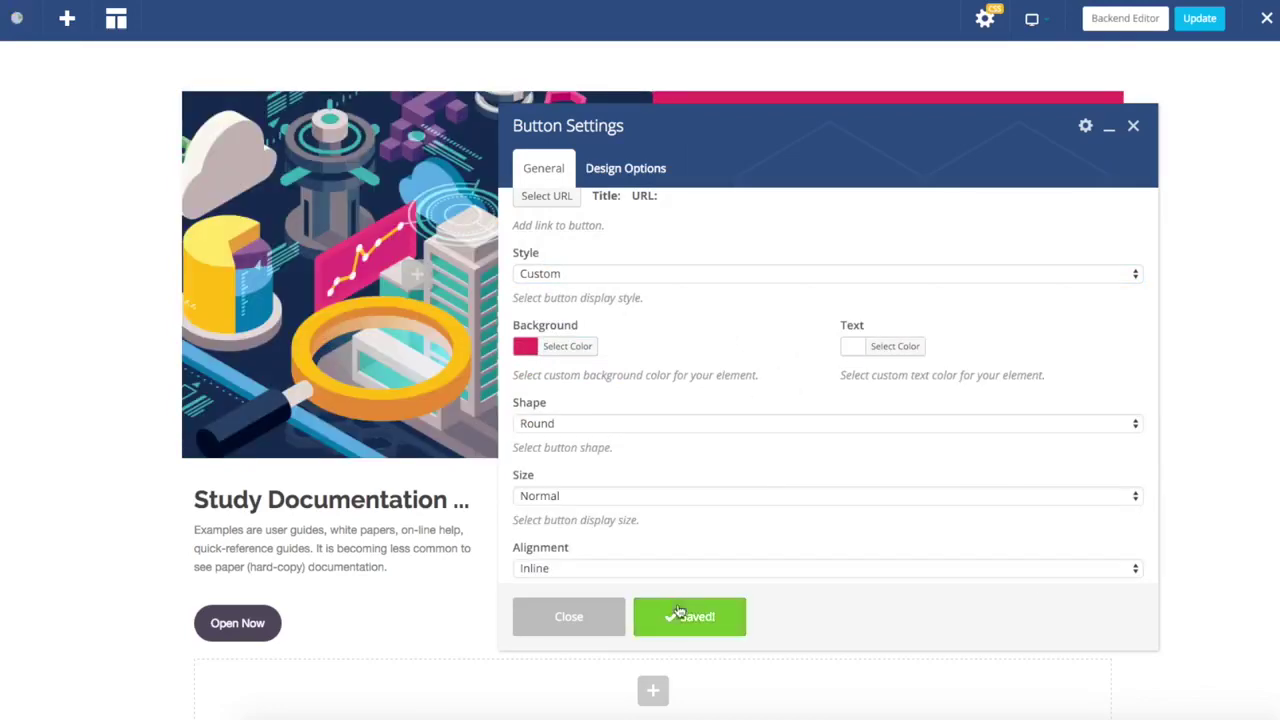
left_click(557, 617)
Step: Clone the Study Documentation heading, paragraph and Open Docs button, moving each copy into the second column in the same order
scroll(594, 491, "down", 1)
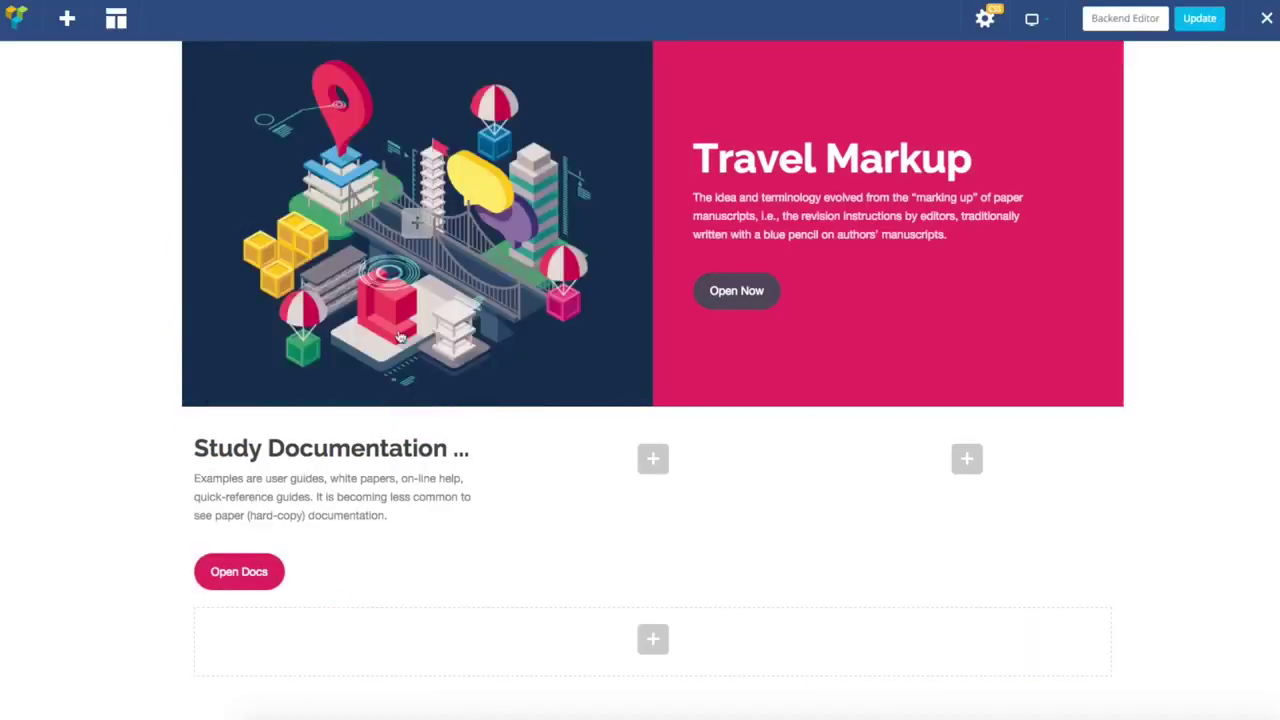
left_click(381, 449)
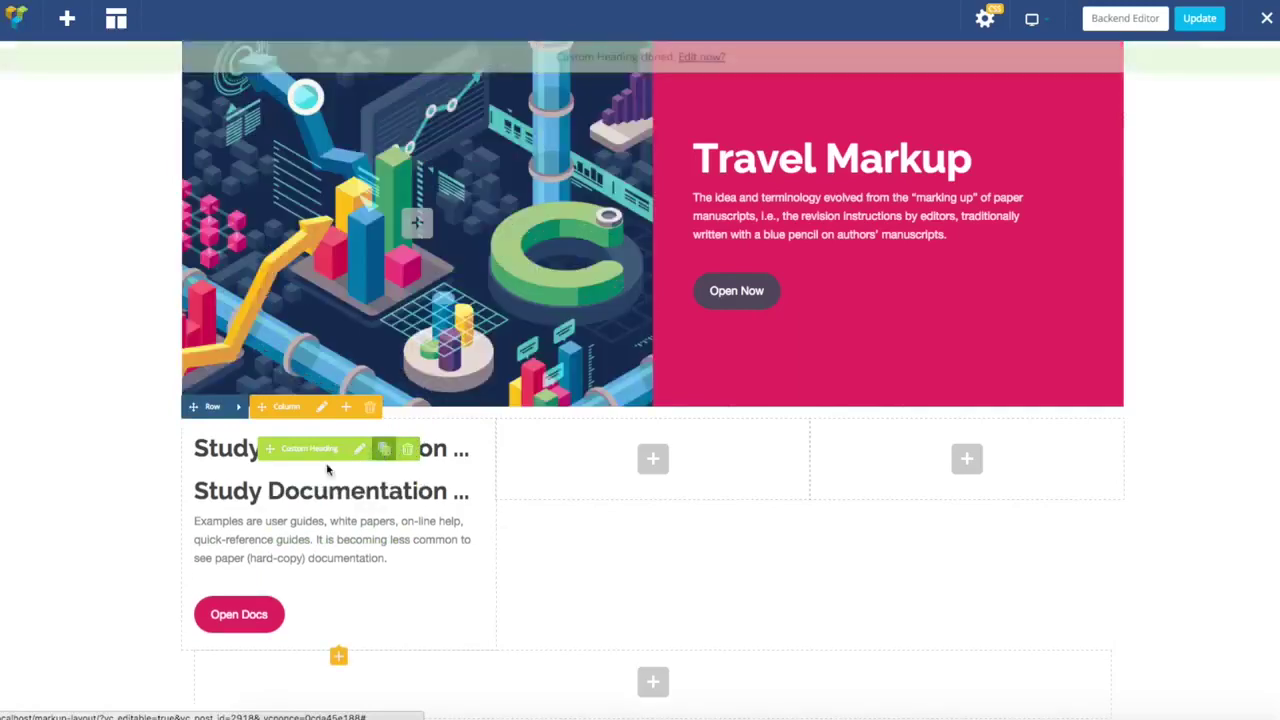
left_click_drag(285, 489, 708, 453)
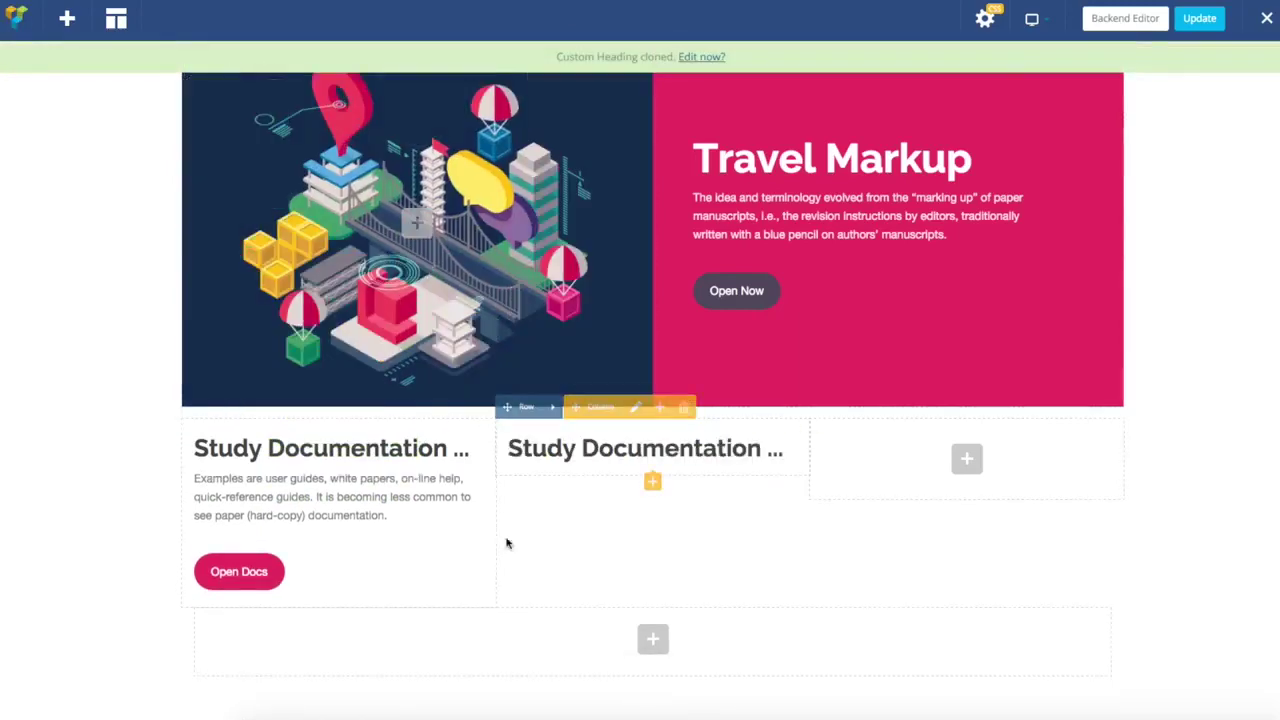
left_click(373, 499)
left_click_drag(340, 511, 634, 490)
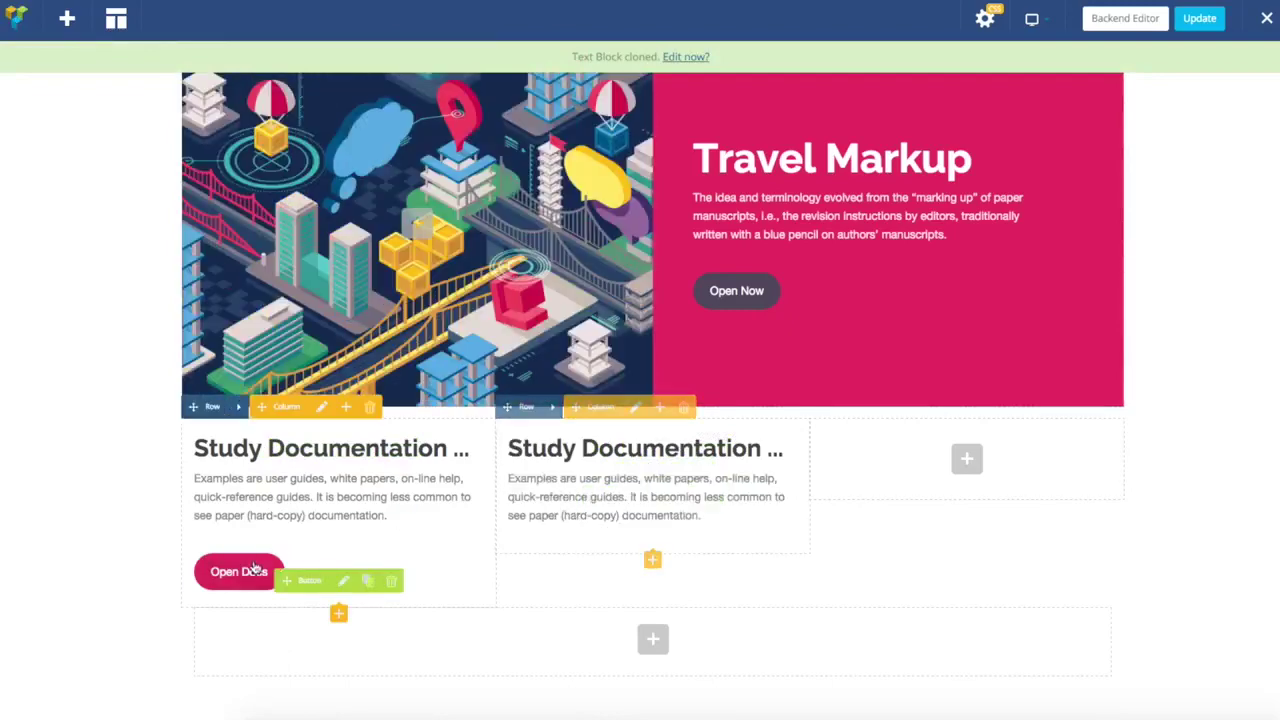
left_click(367, 580)
mouse_move(262, 630)
left_mouse_down()
mouse_move(598, 538)
mouse_move(580, 560)
left_mouse_up()
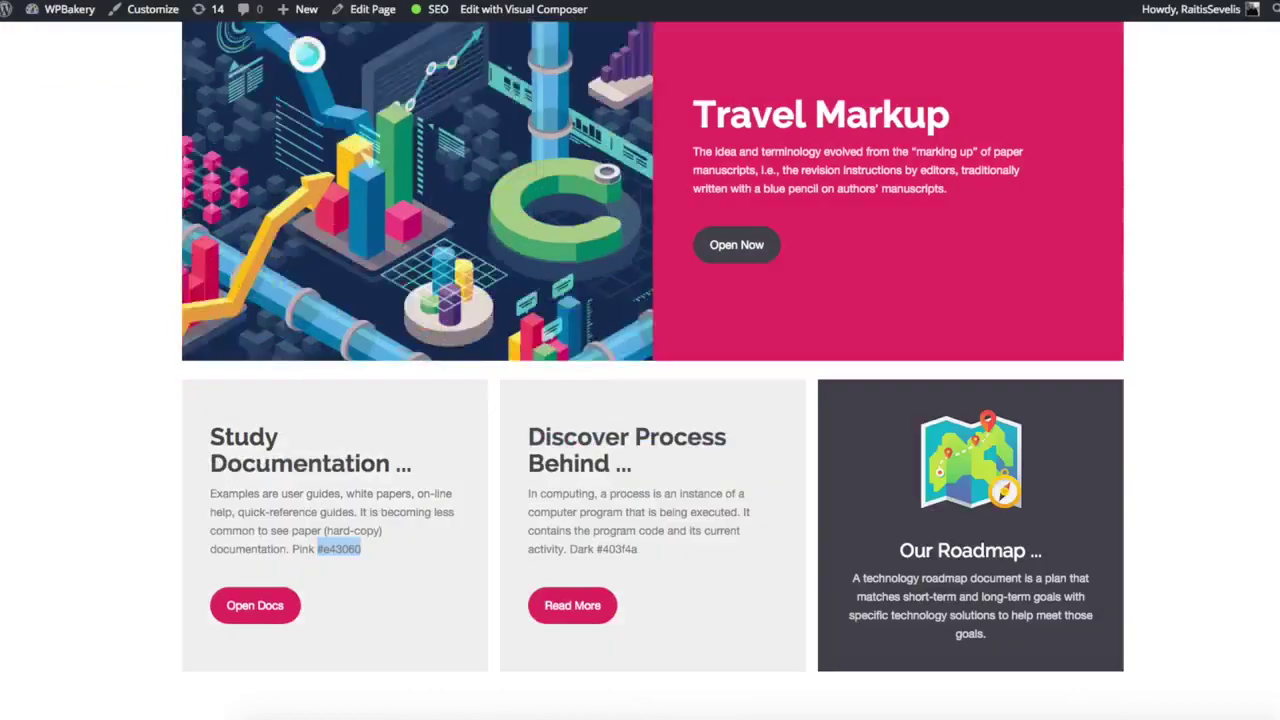
Step: Replace the second column's heading with "Discover Process Behind ..." copied from the example page, then save and close its settings
left_click_drag(642, 468, 527, 436)
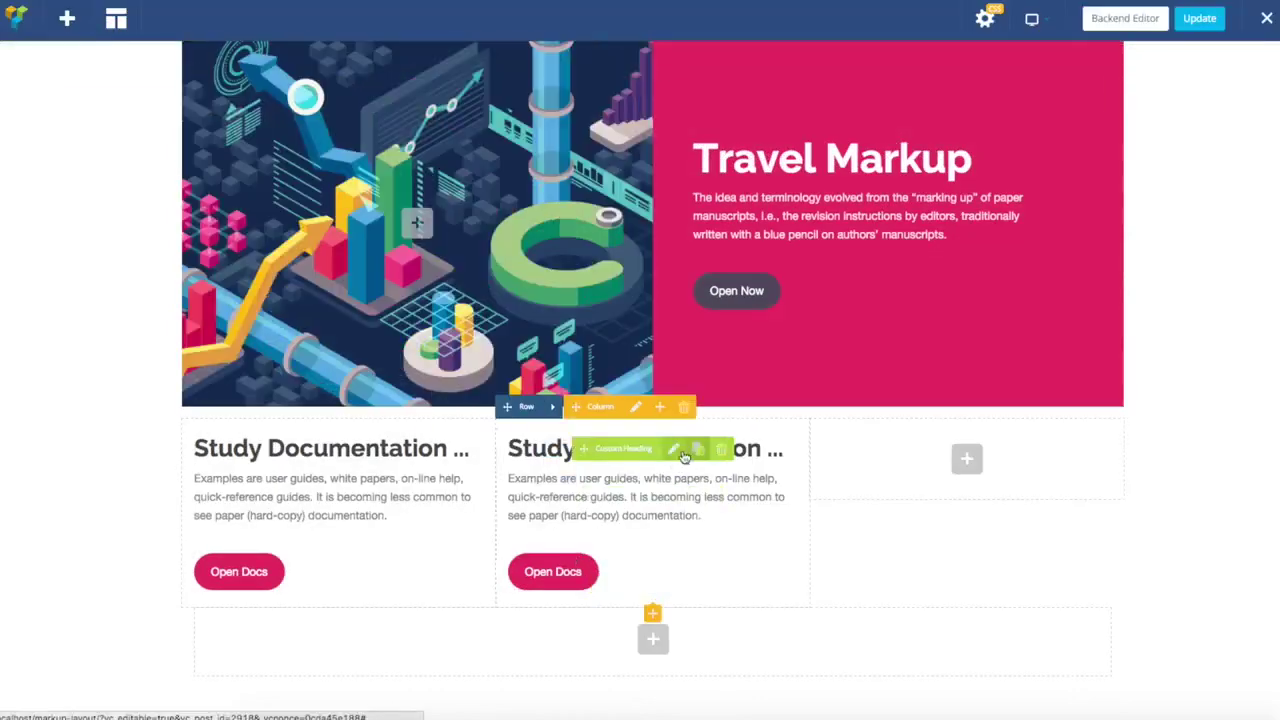
left_click(680, 451)
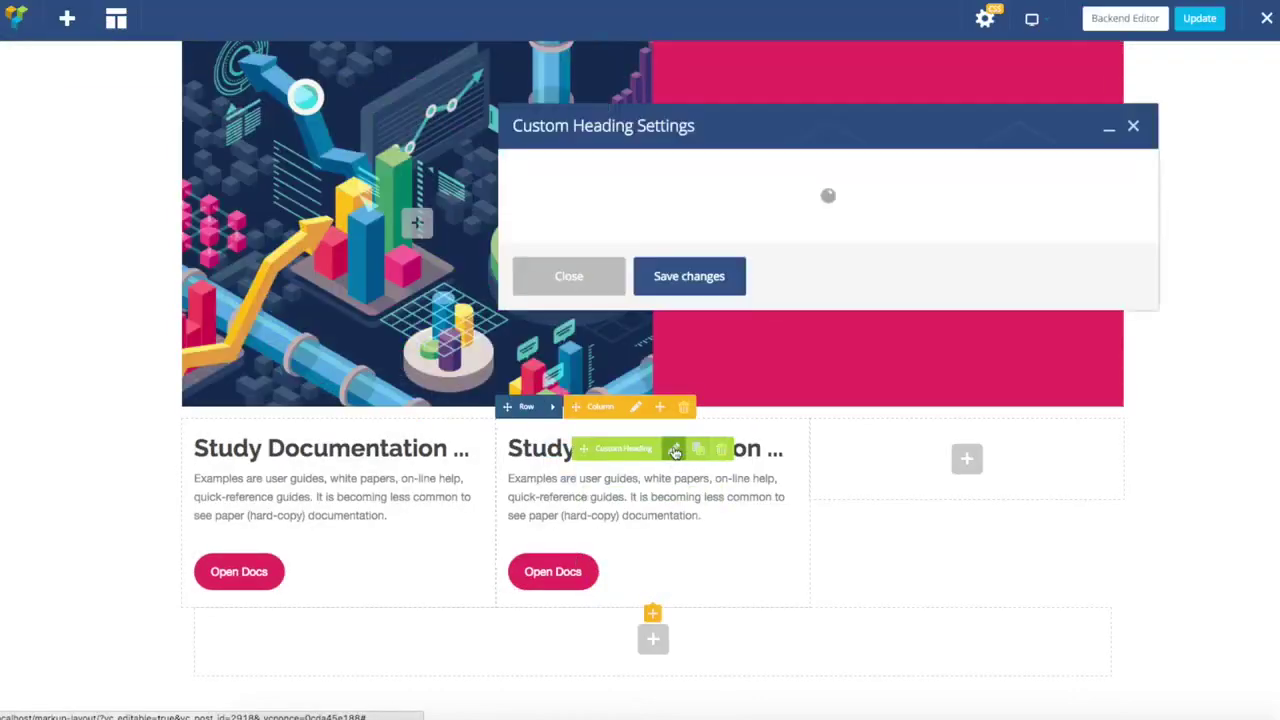
left_click_drag(652, 313, 446, 307)
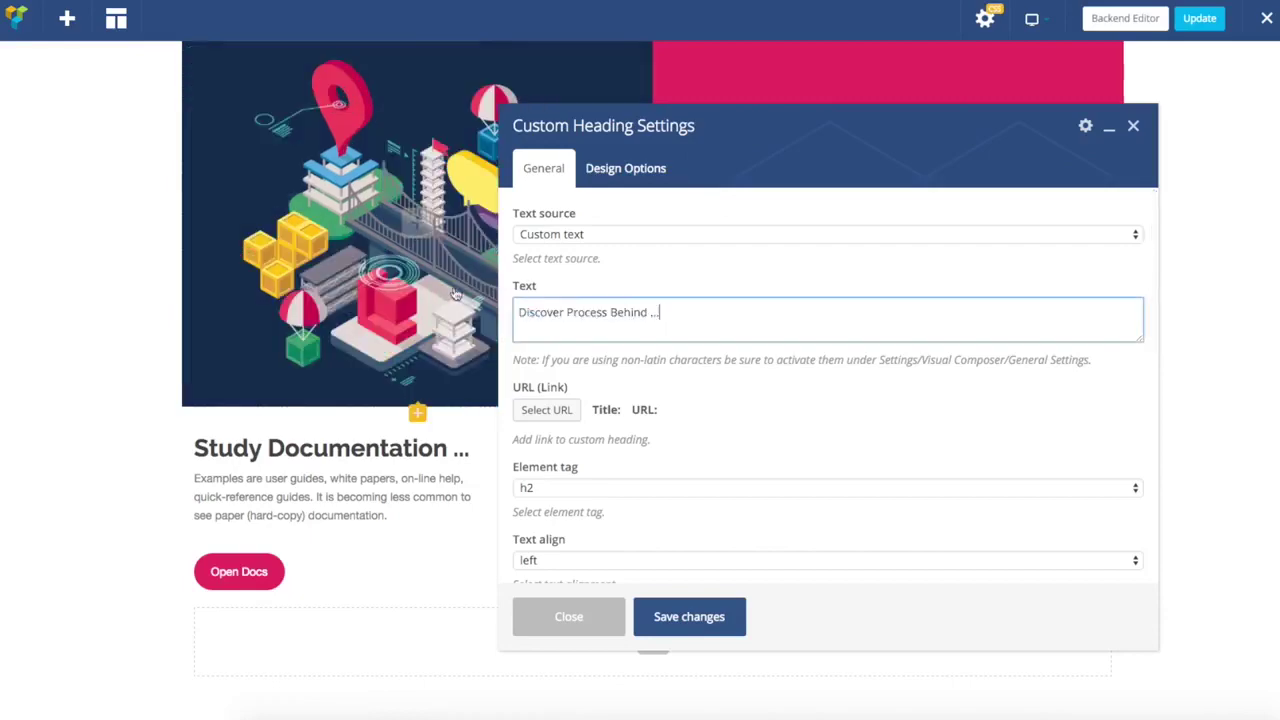
left_click(704, 617)
left_click(571, 616)
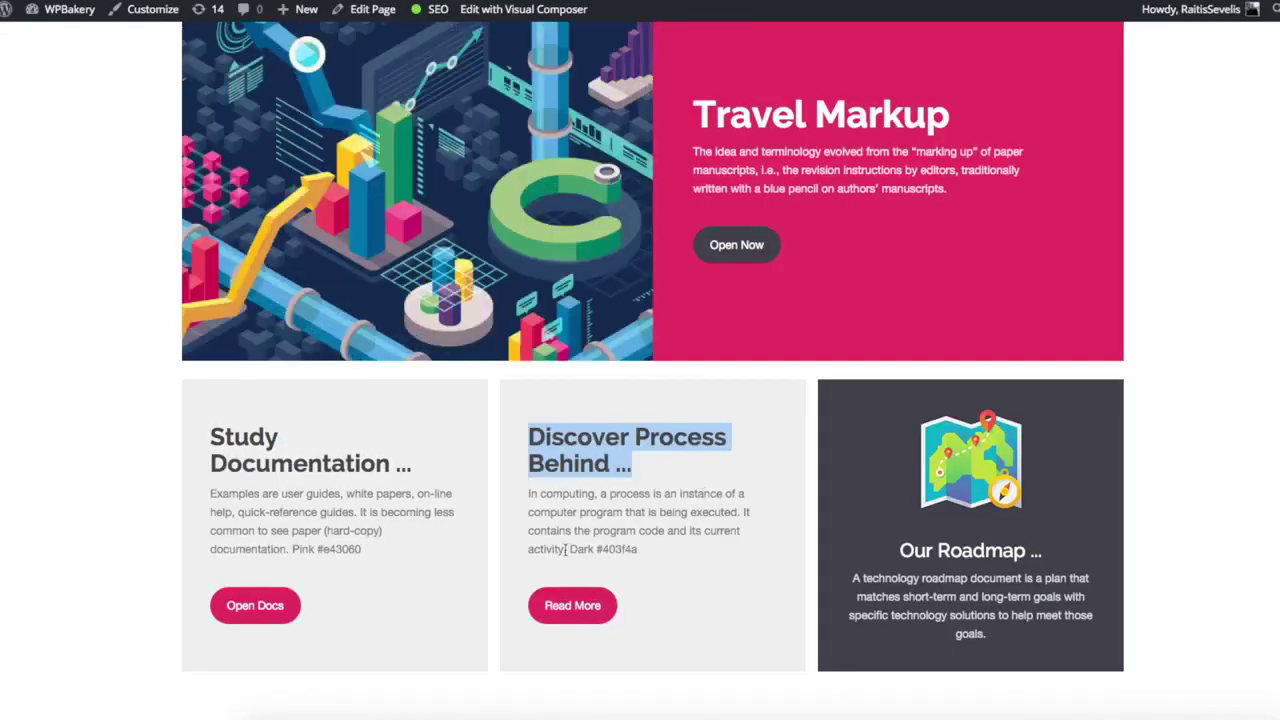
Step: Replace the second column's paragraph with the example page's "In computing, a process is an instance of a computer program" text, omitting the color note
left_click_drag(567, 549, 523, 497)
key("ctrl+c")
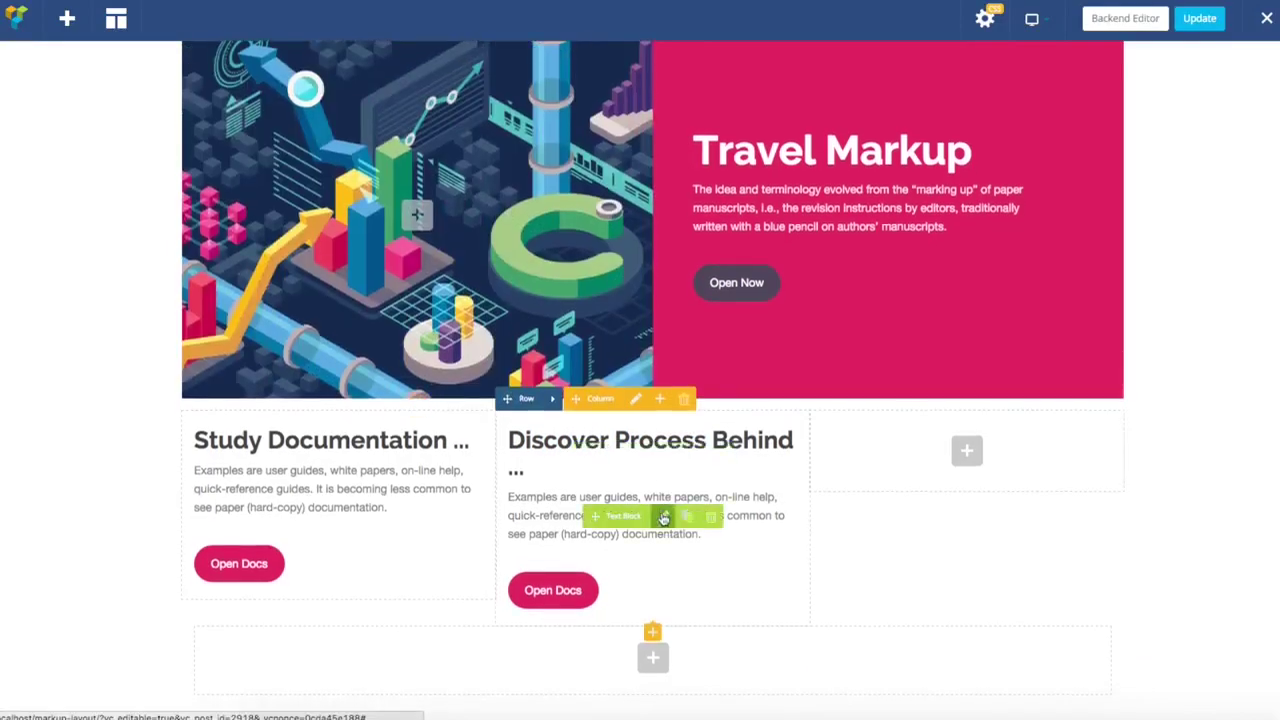
left_click(663, 517)
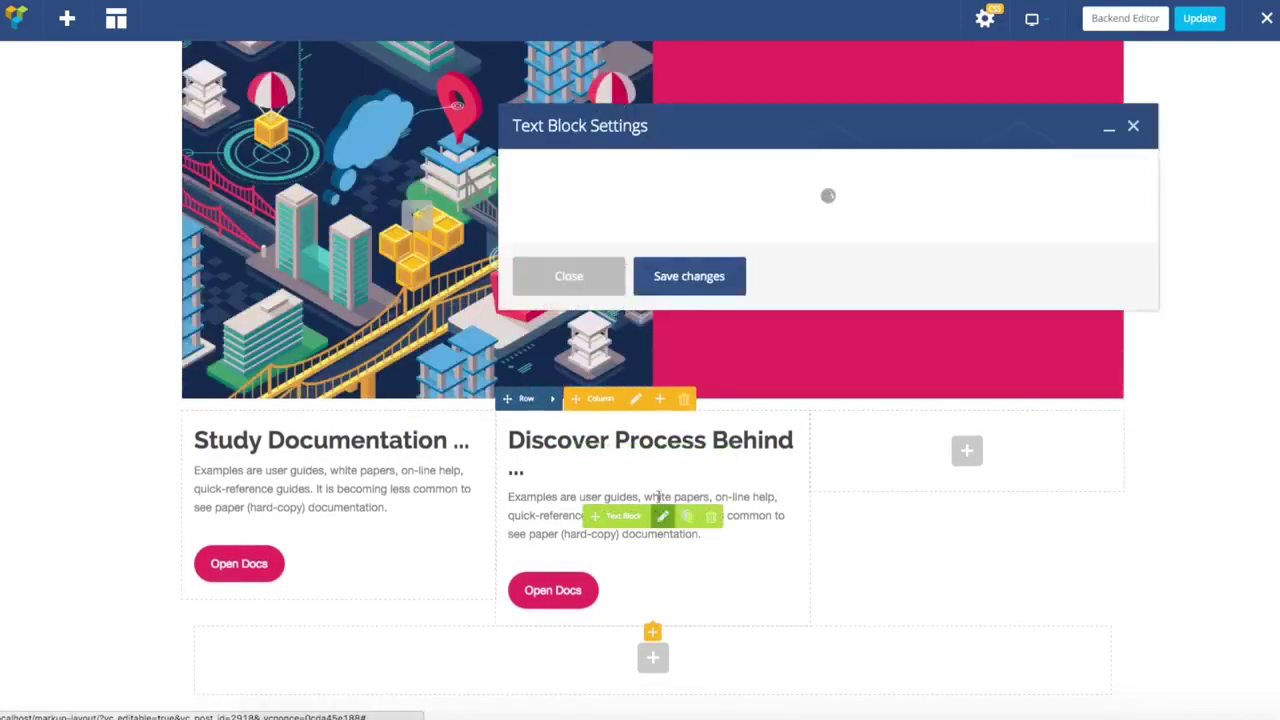
key("ctrl+a")
key("ctrl+v")
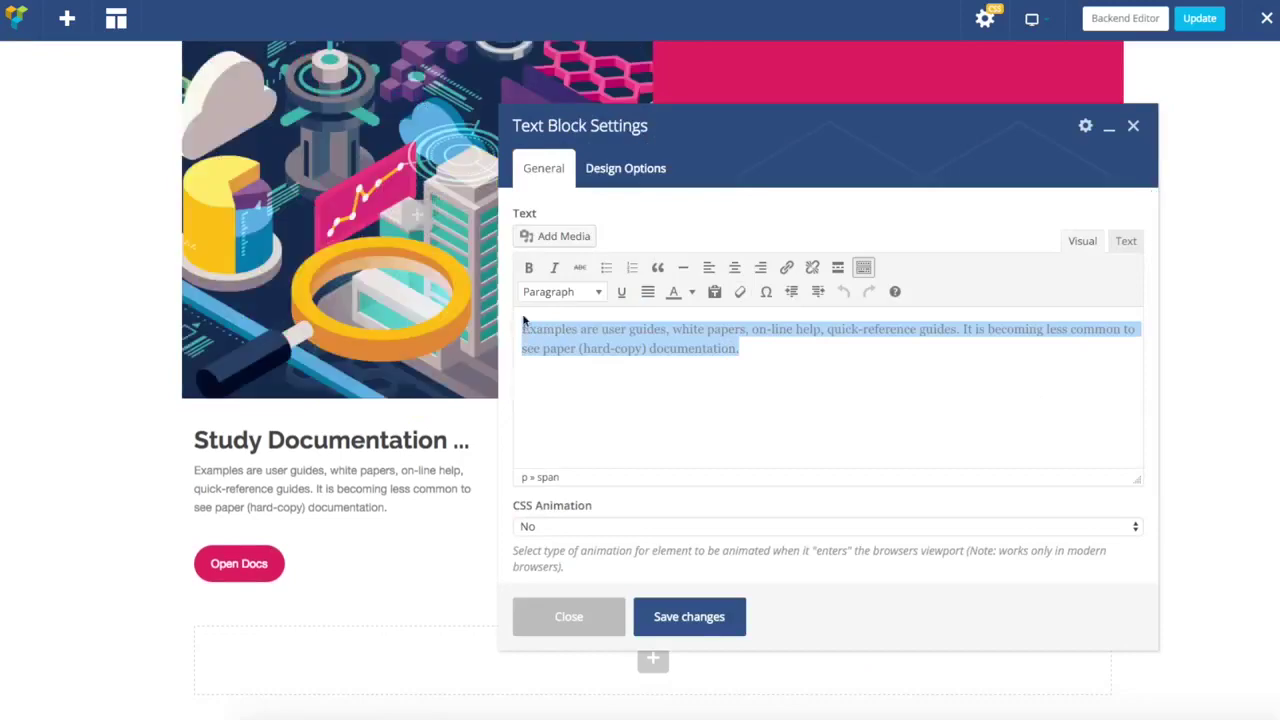
Step: Color the whole Discover Process paragraph grey, then save and close the text block settings
key("ctrl+a")
left_click(699, 291)
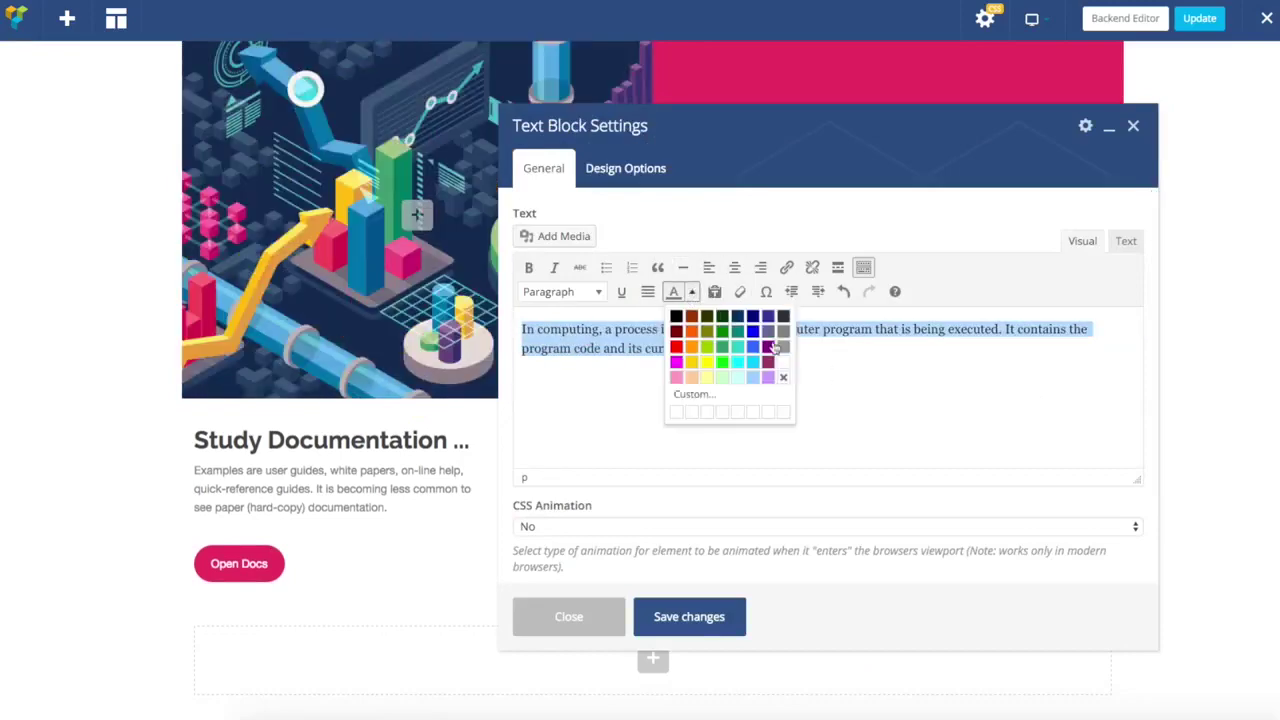
left_click(699, 340)
left_click(710, 613)
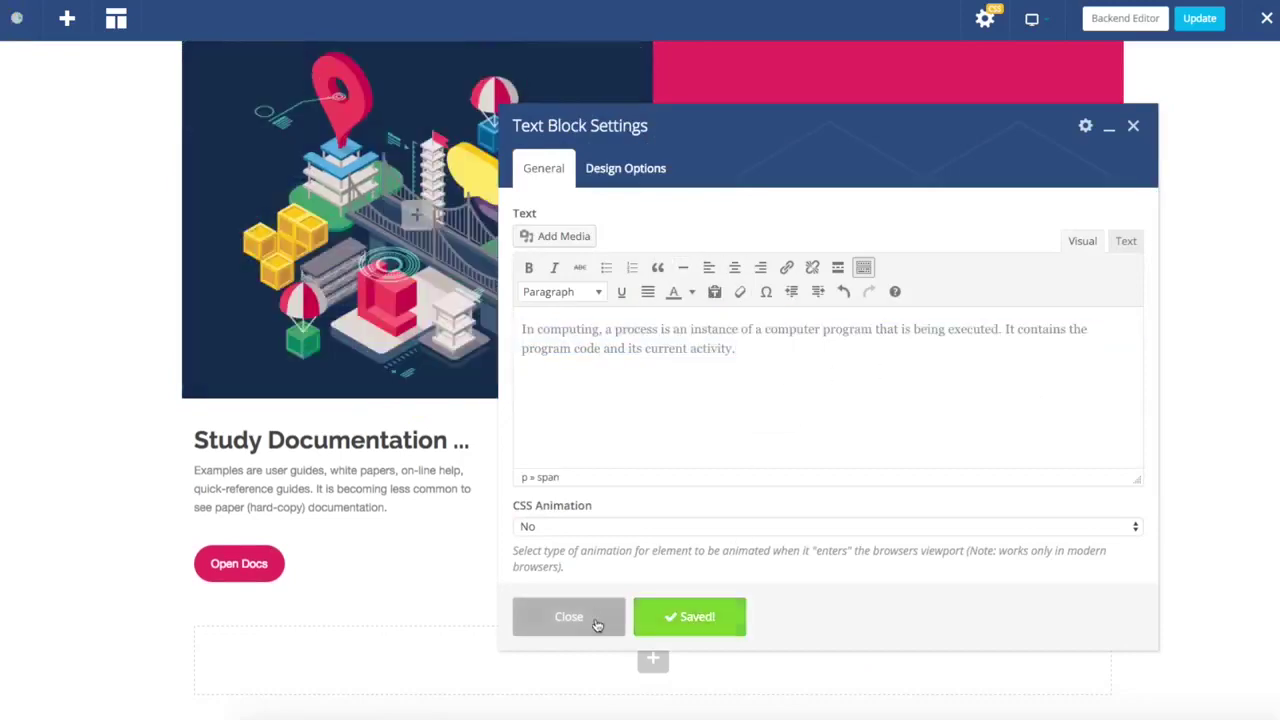
left_click(587, 618)
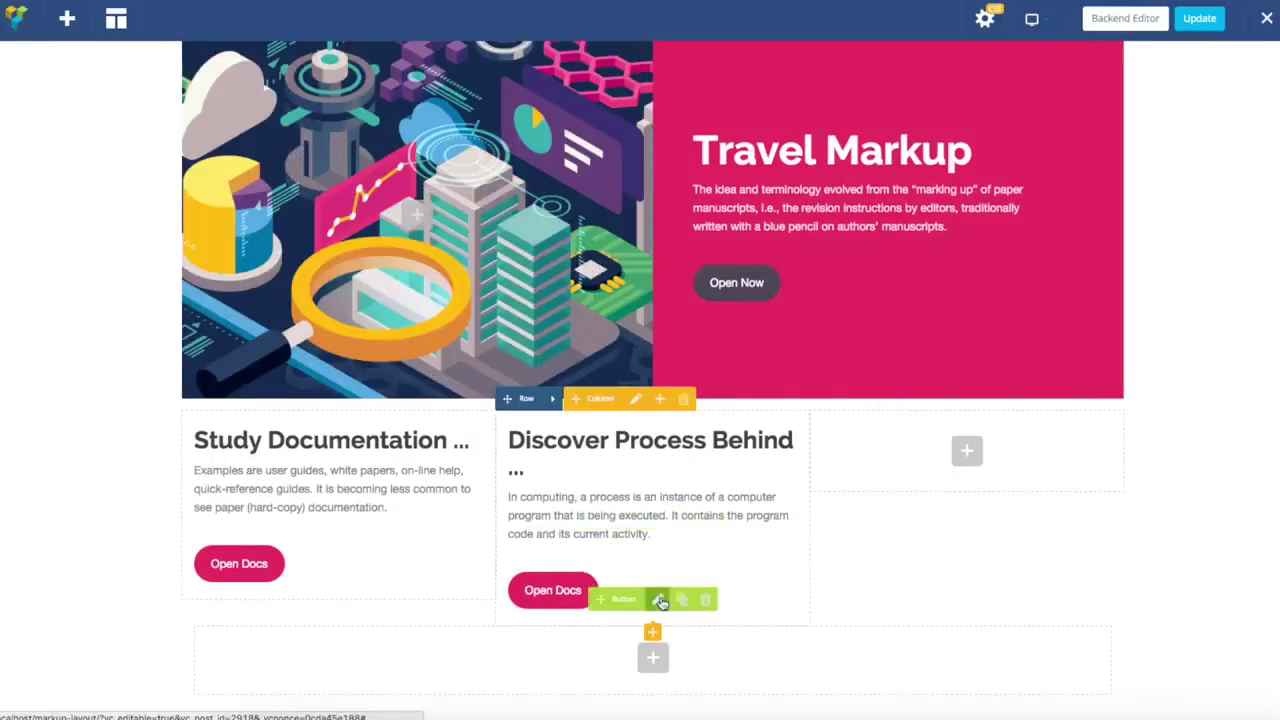
Step: Change the second column's button text to "Read More", then save and close the button settings
left_click(659, 600)
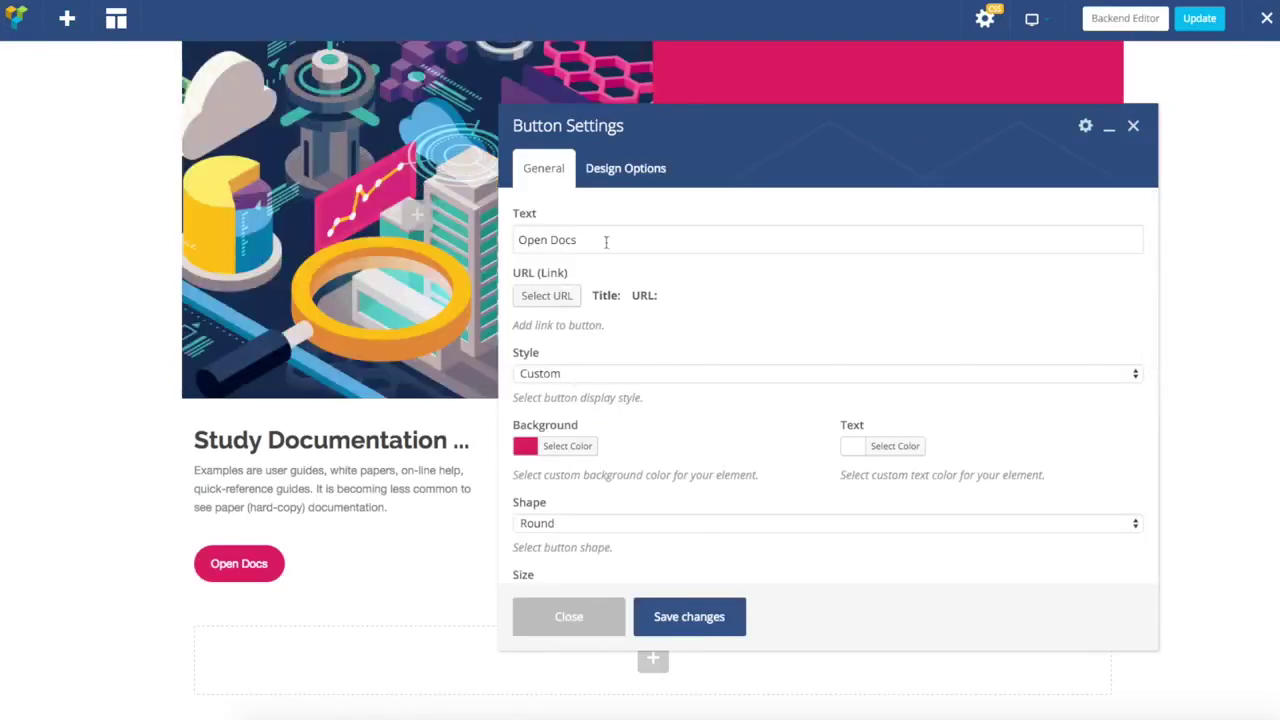
triple_click(605, 243)
type("Read More")
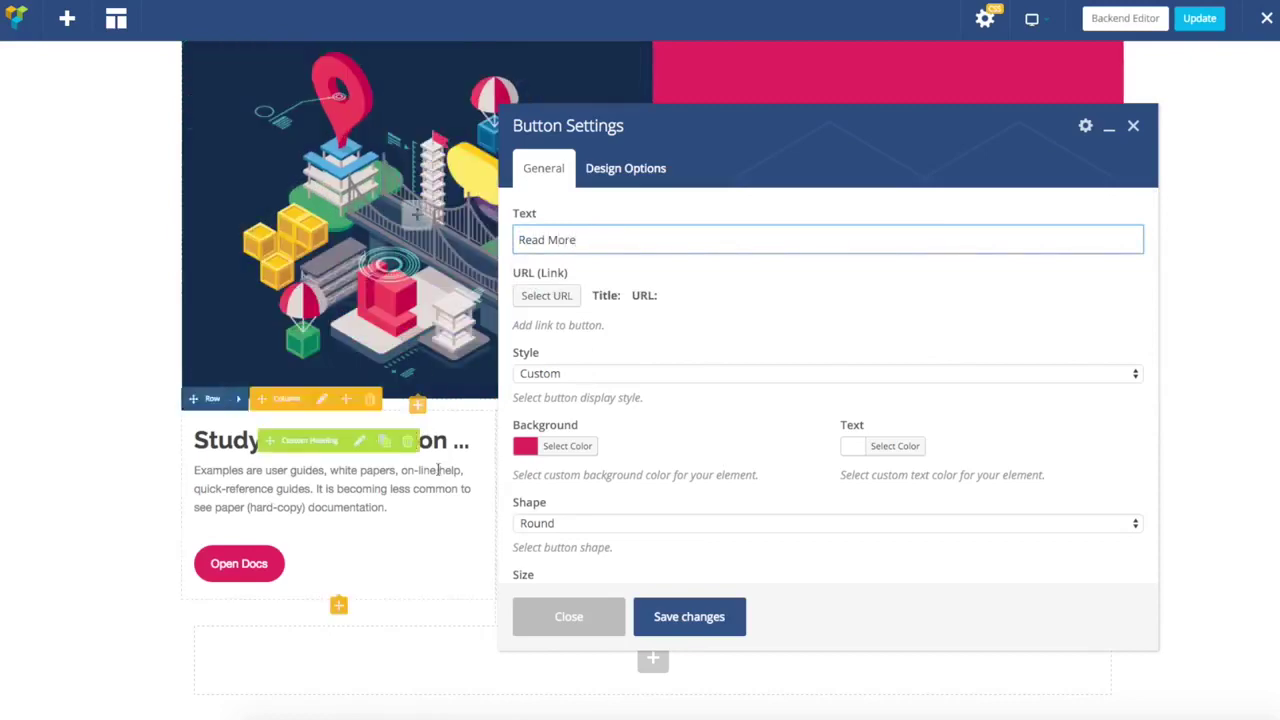
left_click(695, 616)
left_click(600, 626)
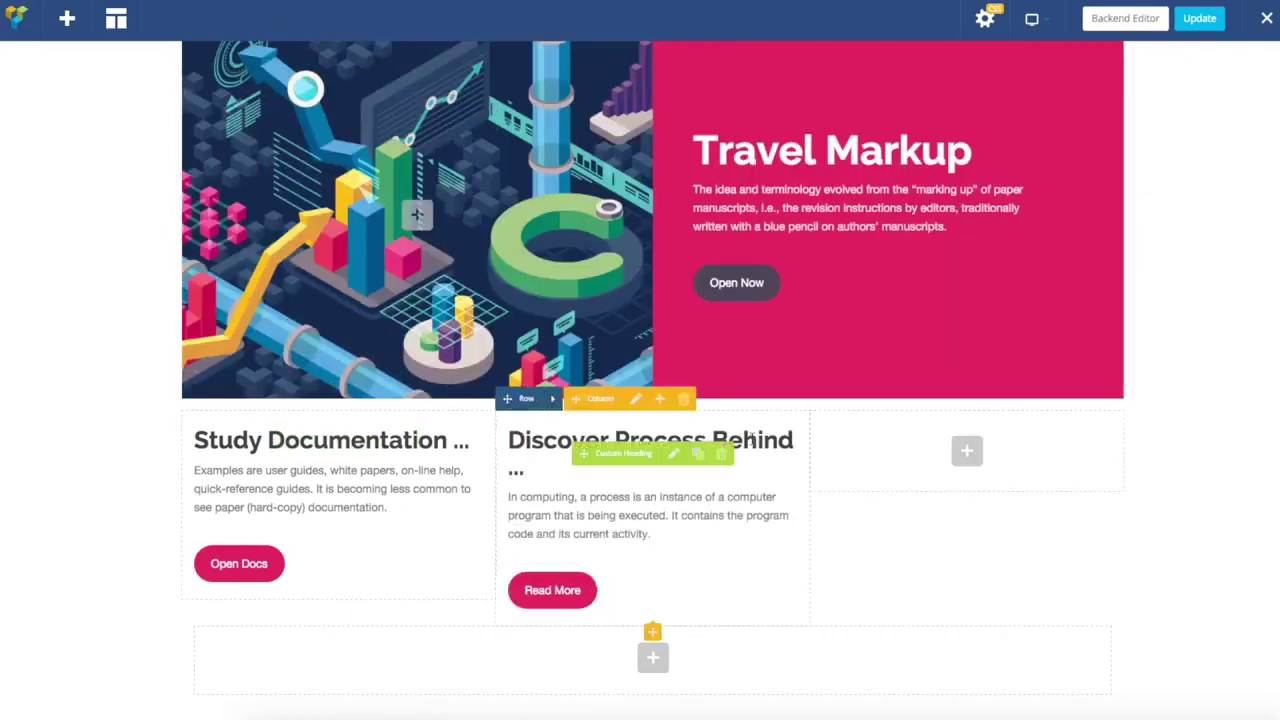
Step: Set the Study Documentation column's background color to #ededed, then save and close the column settings
scroll(786, 399, "down", 1)
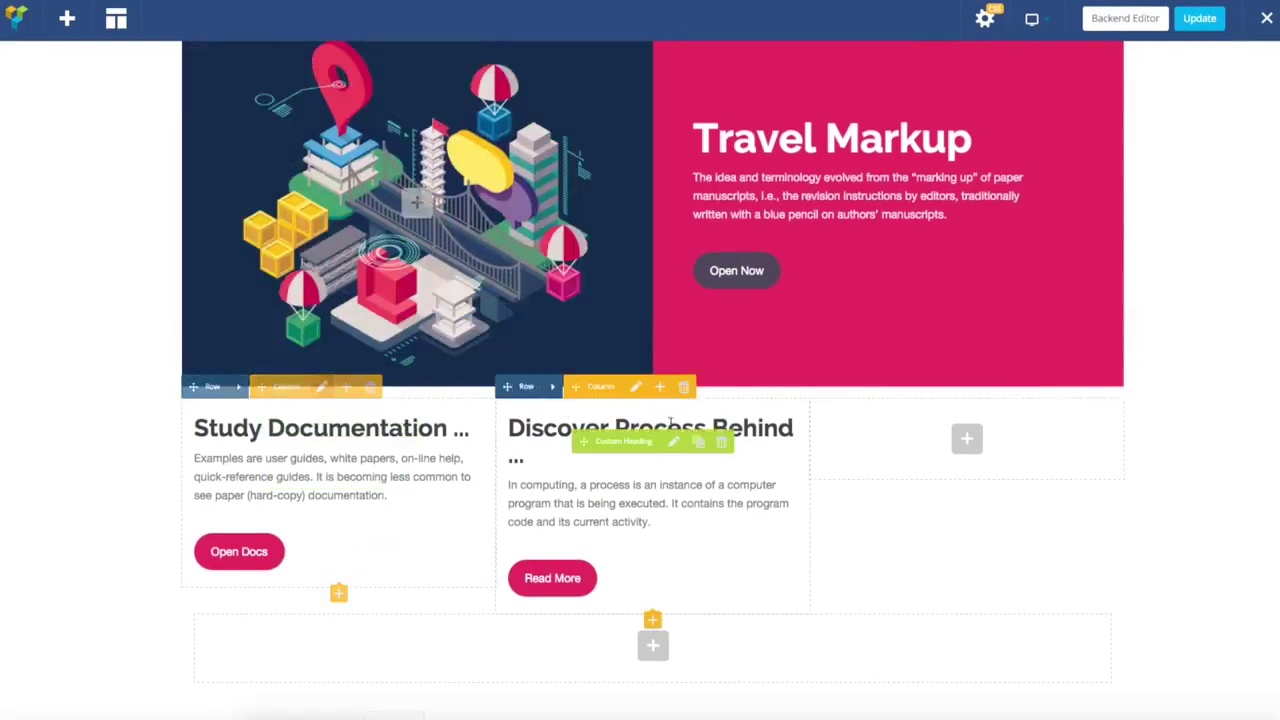
left_click(322, 388)
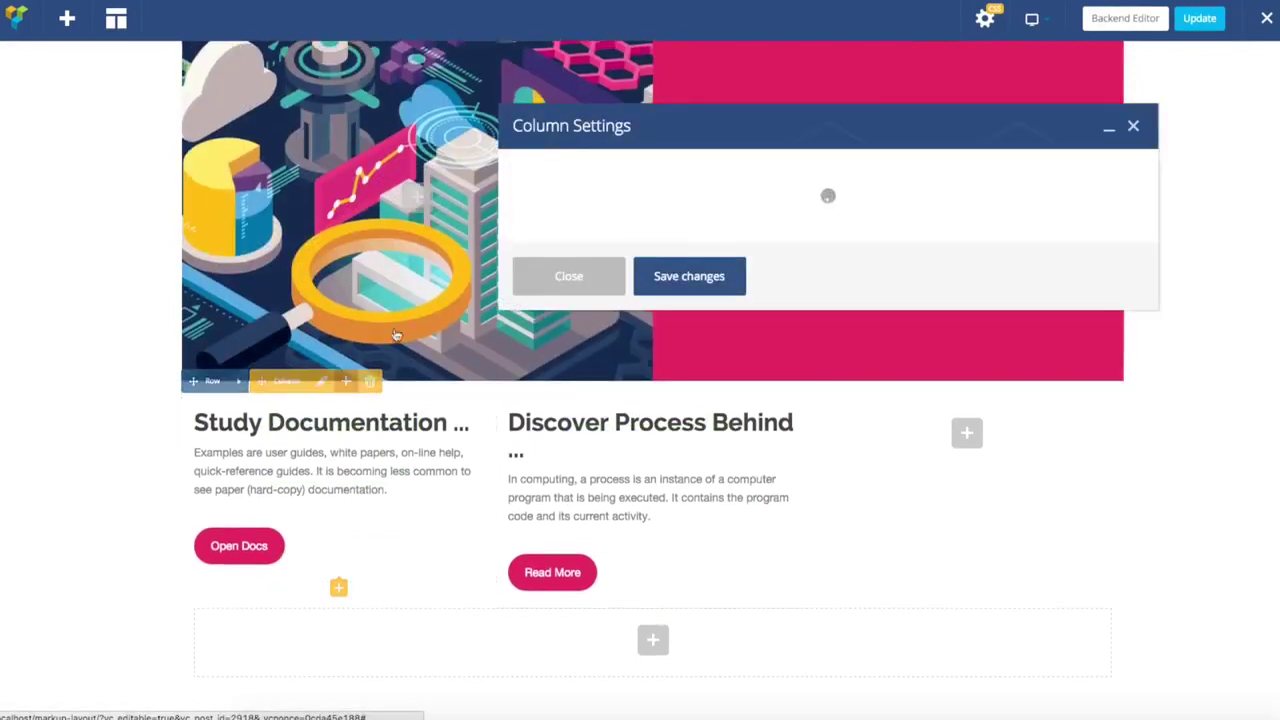
left_click(650, 180)
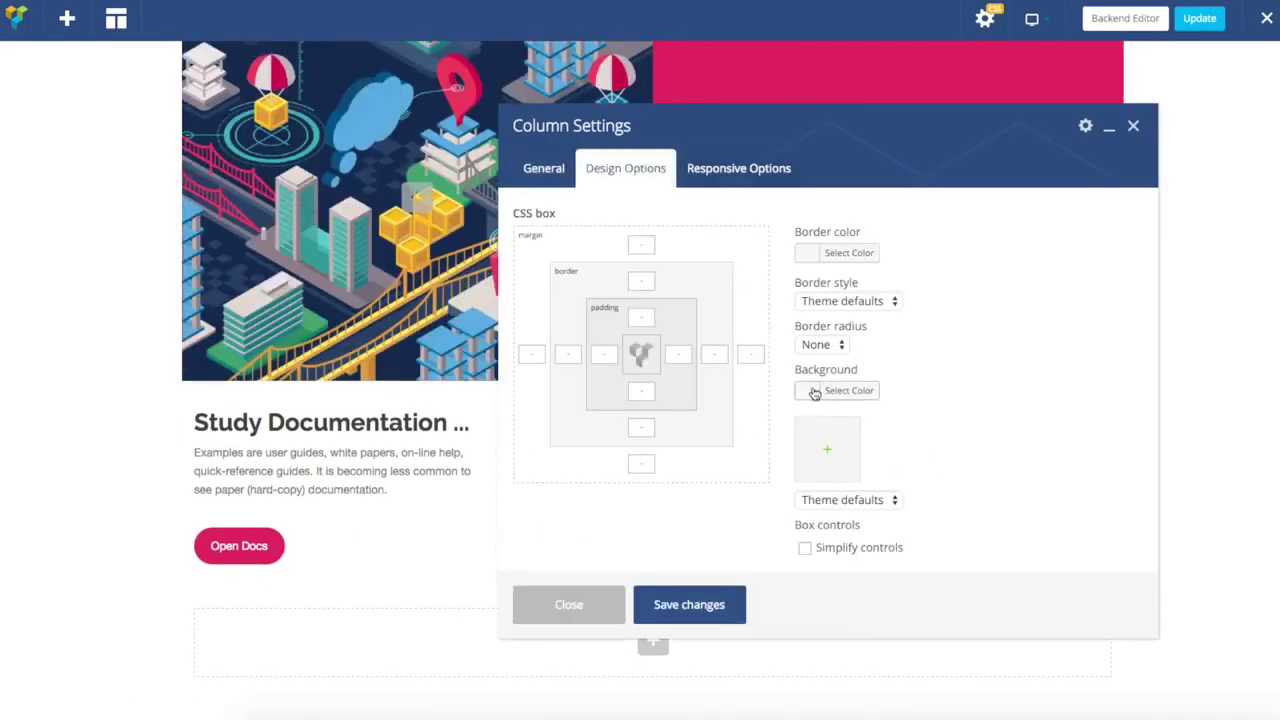
left_click(815, 393)
left_click(770, 433)
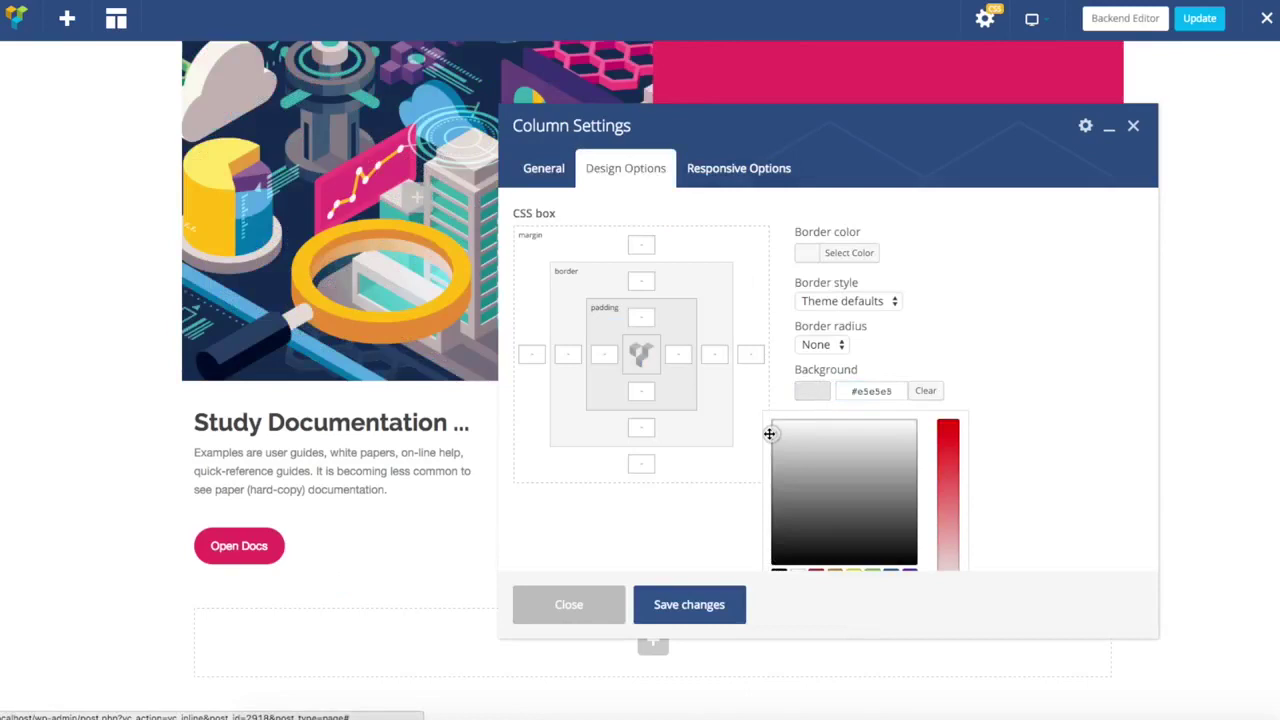
left_click_drag(897, 390, 820, 397)
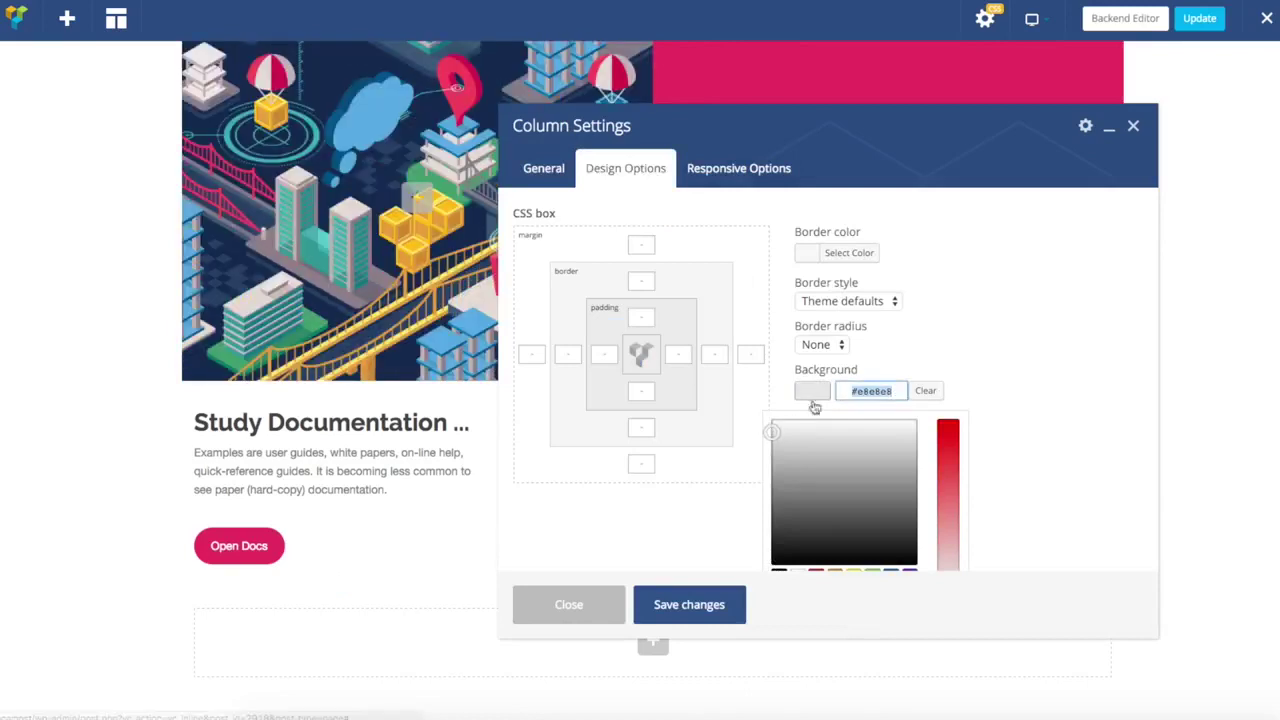
left_click(679, 600)
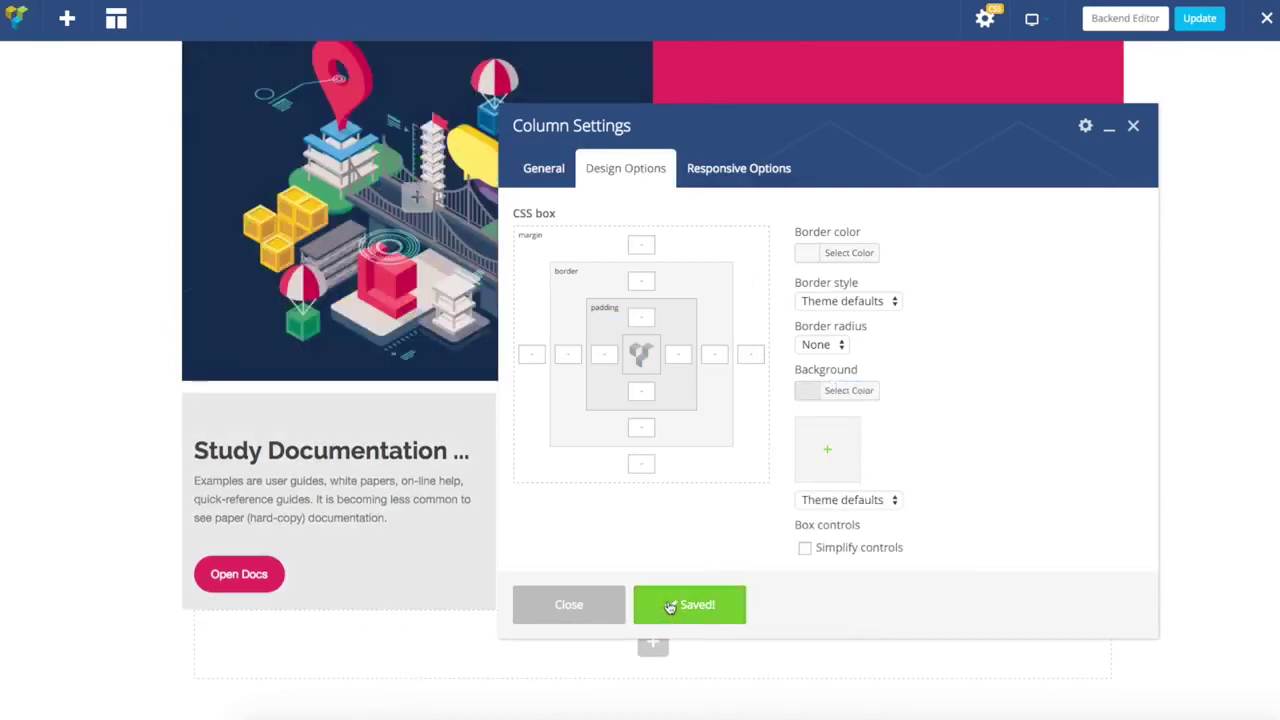
left_click(808, 390)
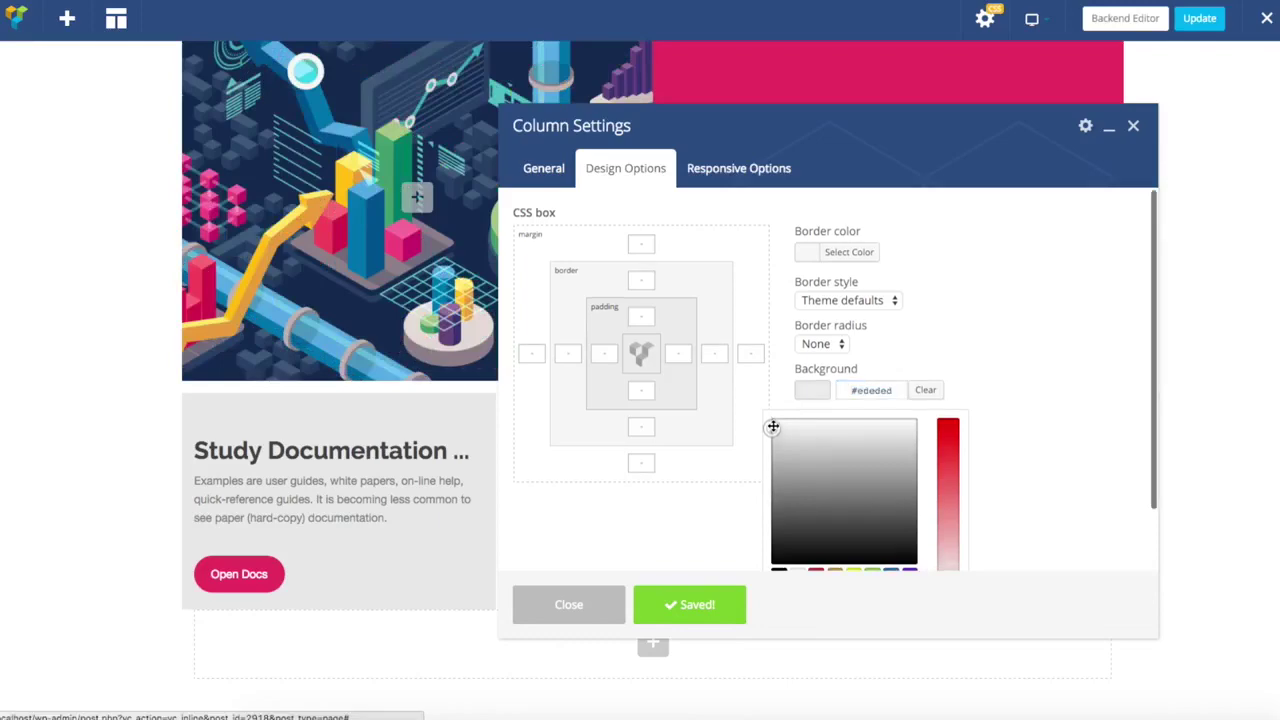
left_click_drag(890, 392, 801, 405)
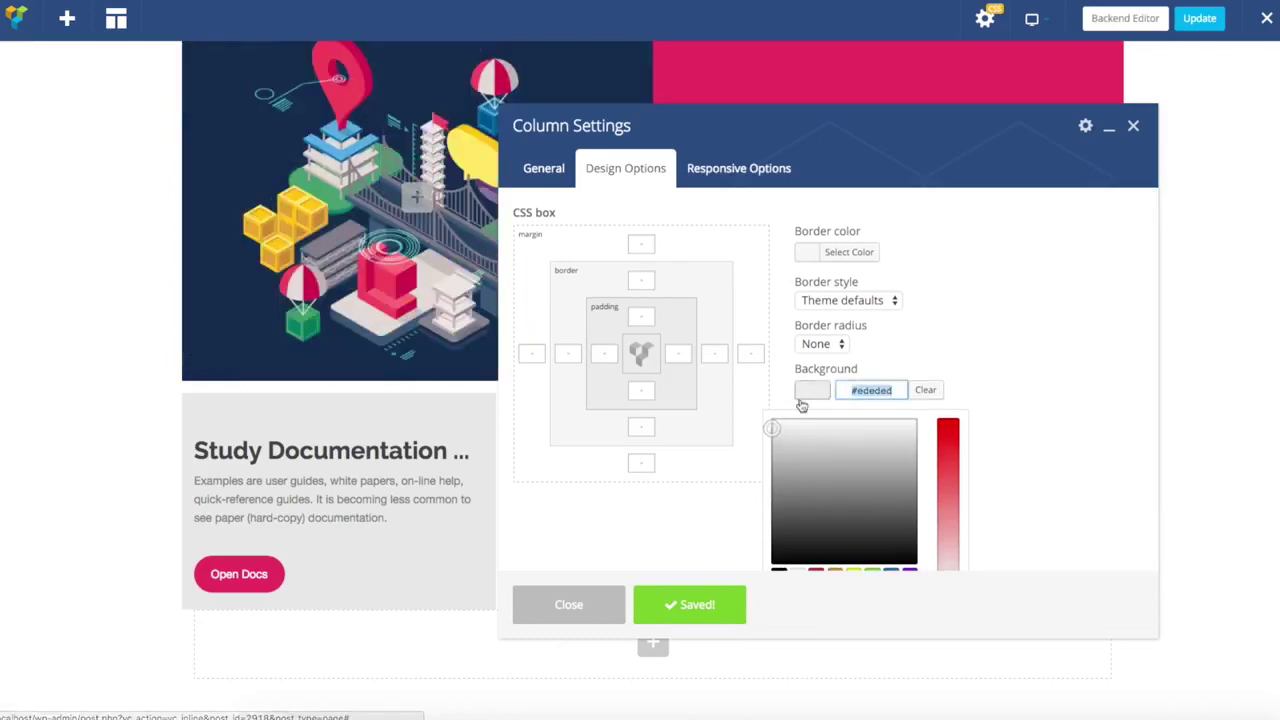
left_click(676, 604)
left_click(558, 606)
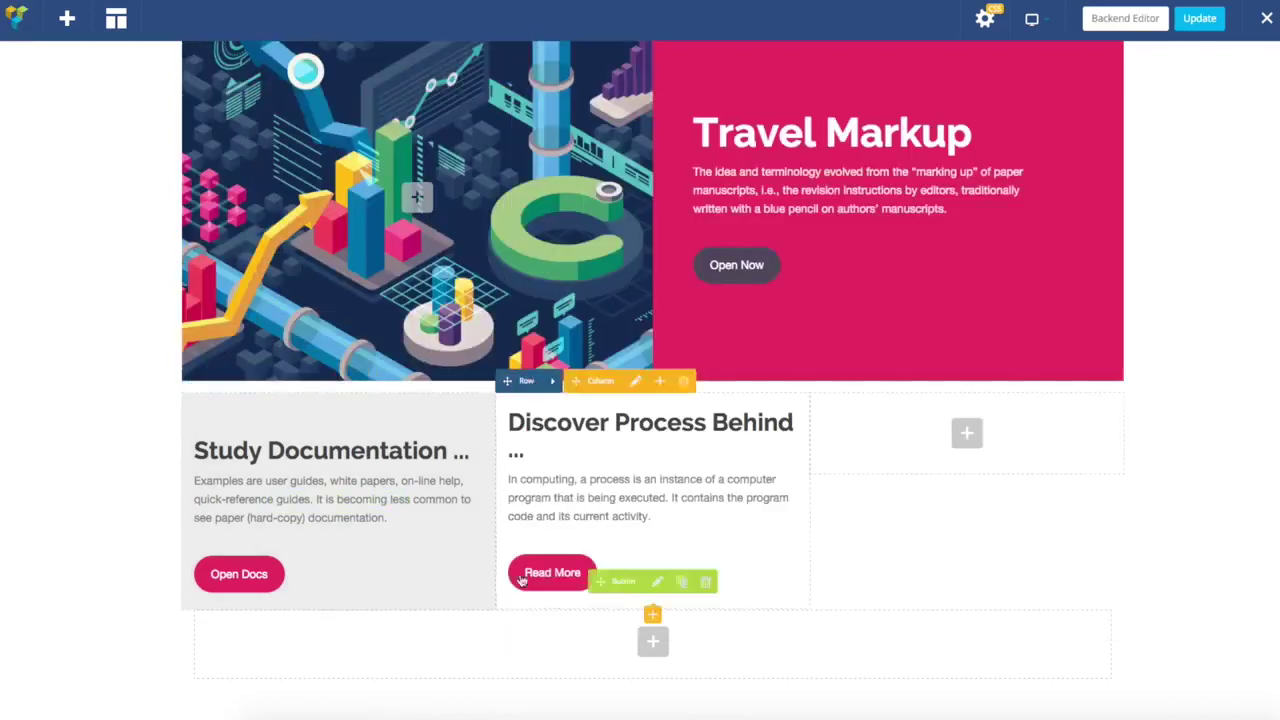
Step: Set the Discover Process column's background color to #ededed, then save and close the column settings
left_click(635, 381)
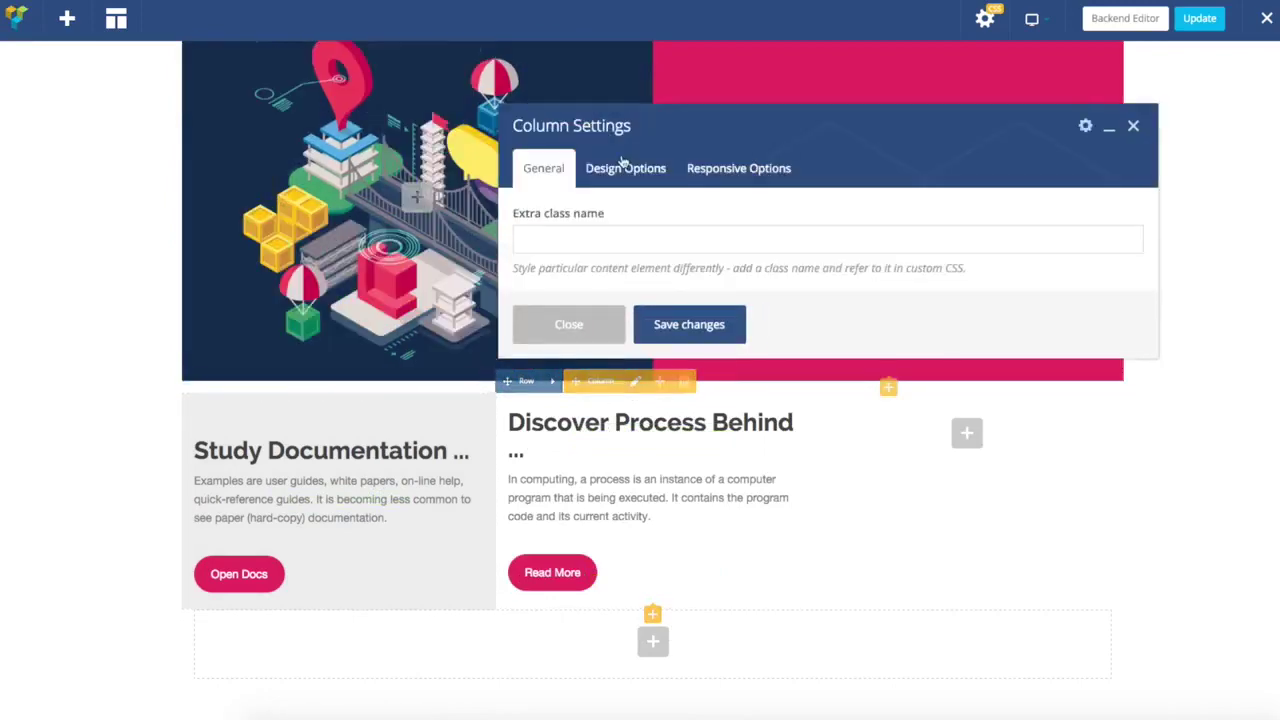
left_click(624, 166)
left_click(808, 390)
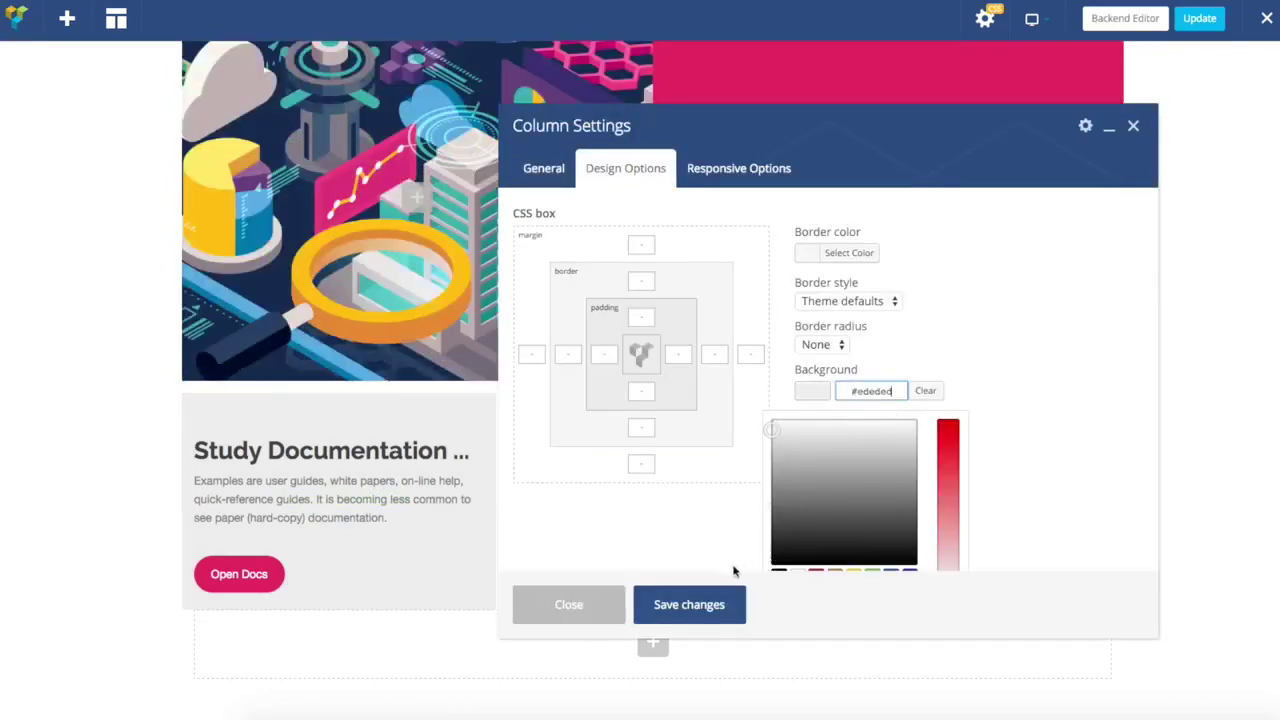
left_click(689, 604)
left_click(570, 610)
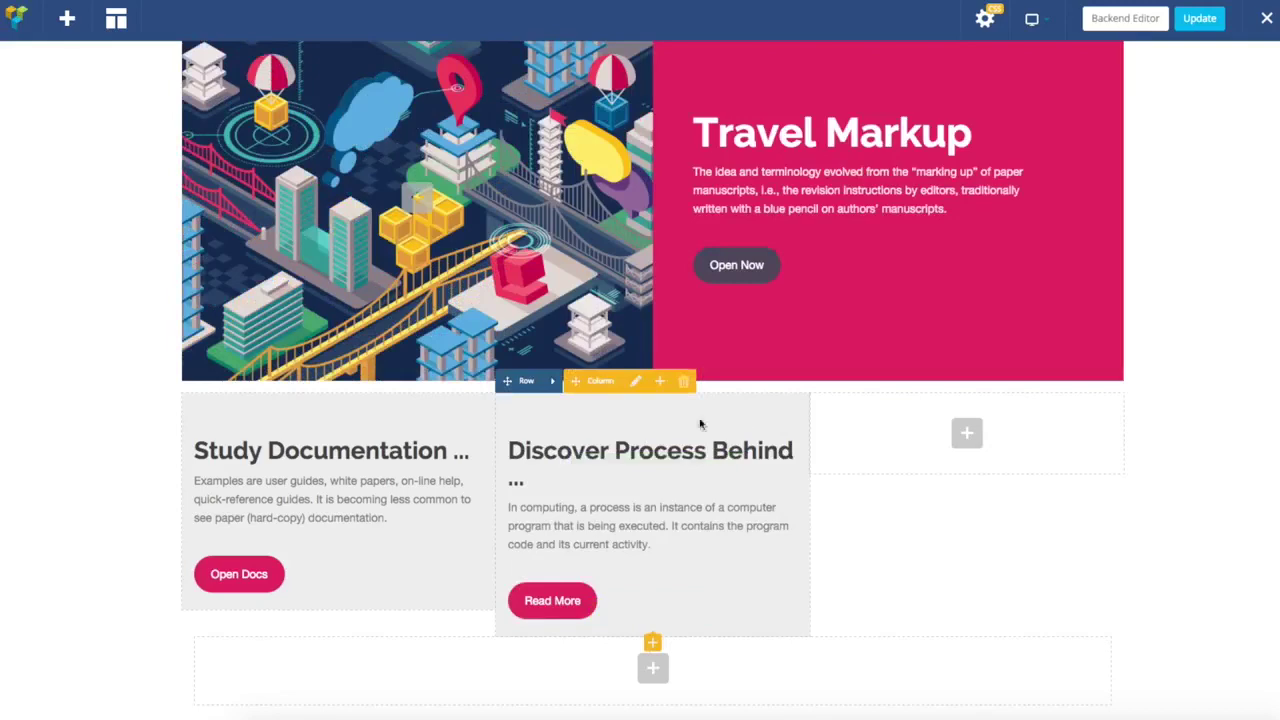
scroll(566, 509, "down", 1)
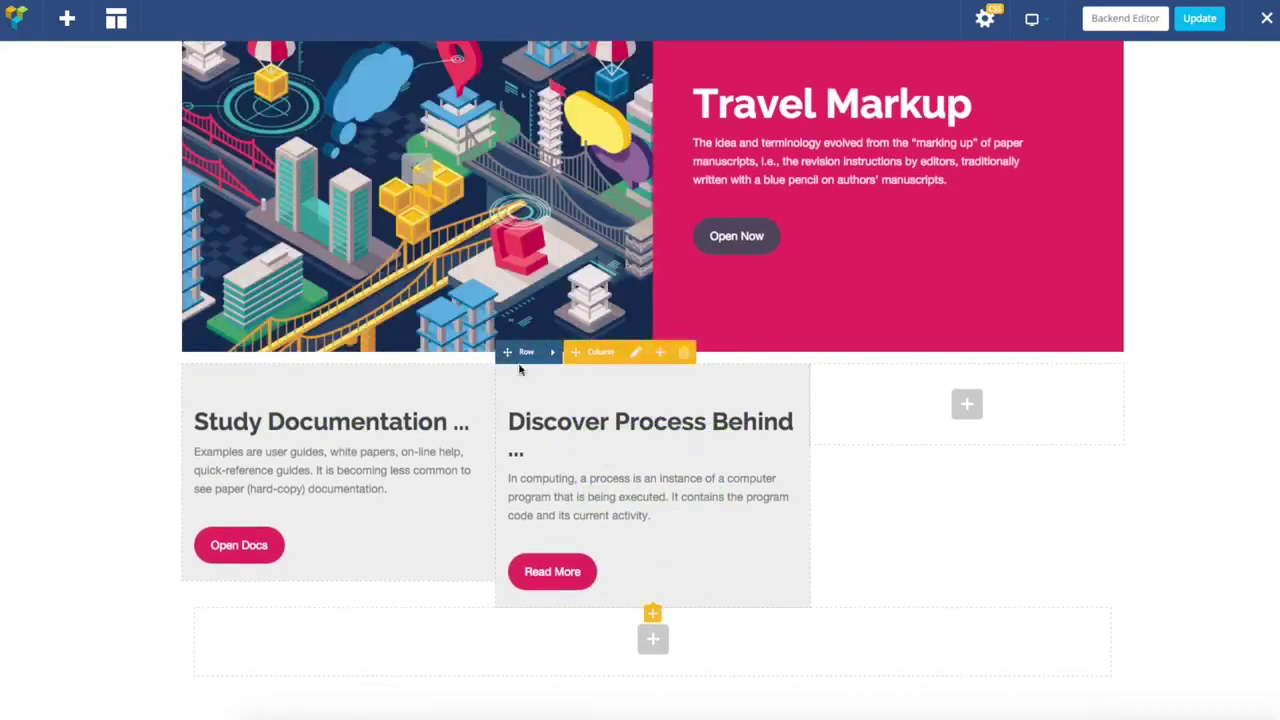
left_click_drag(290, 357, 417, 357)
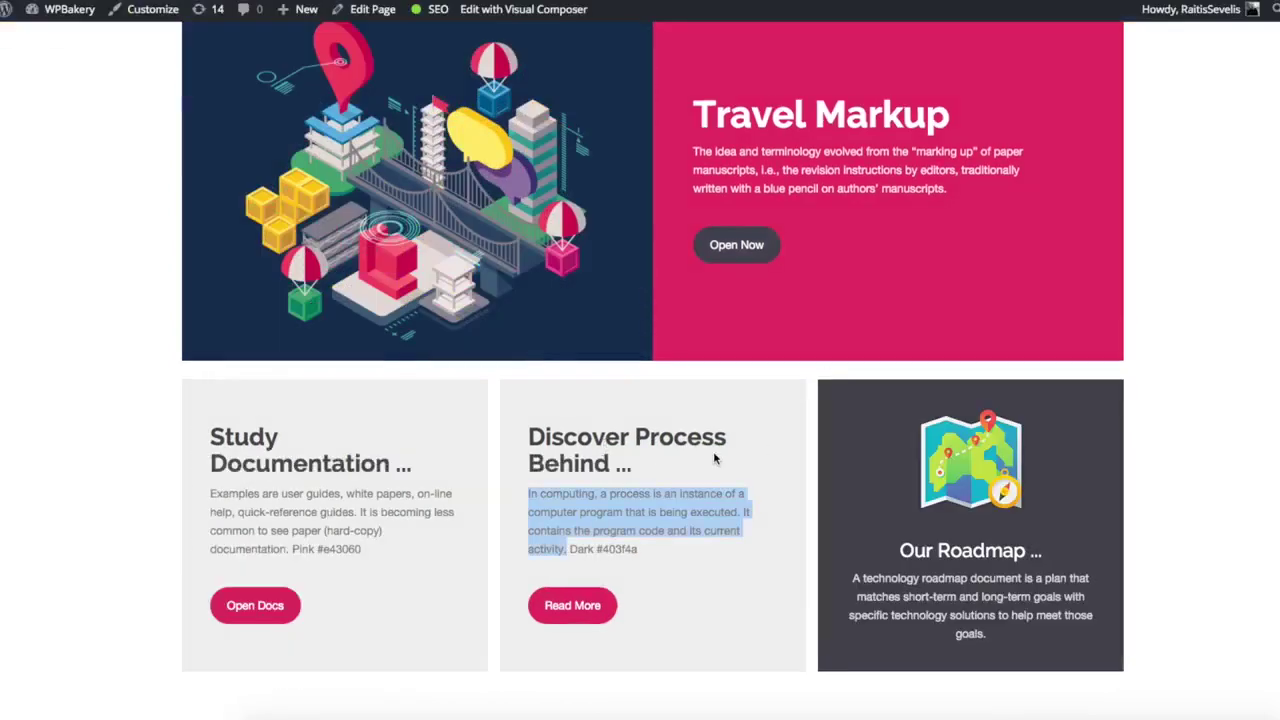
Step: Set the Study Documentation column's left and right padding to 35 and save the column settings
left_click(714, 458)
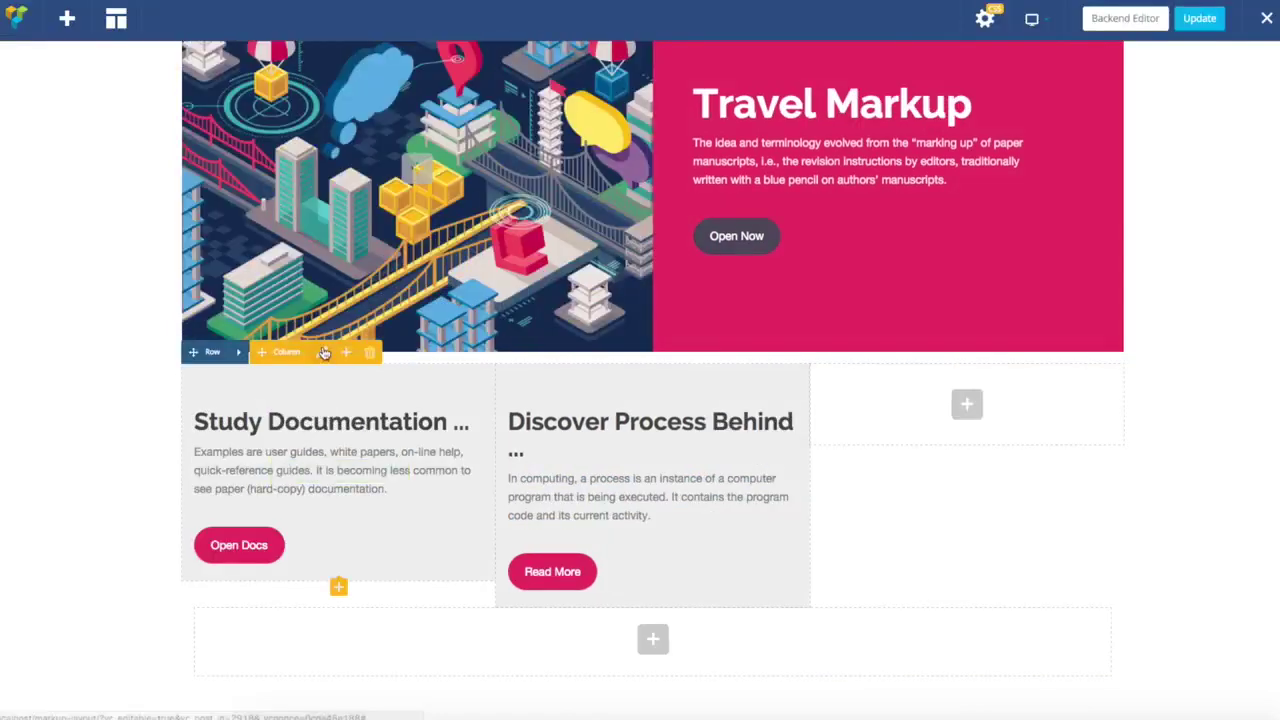
left_click(324, 353)
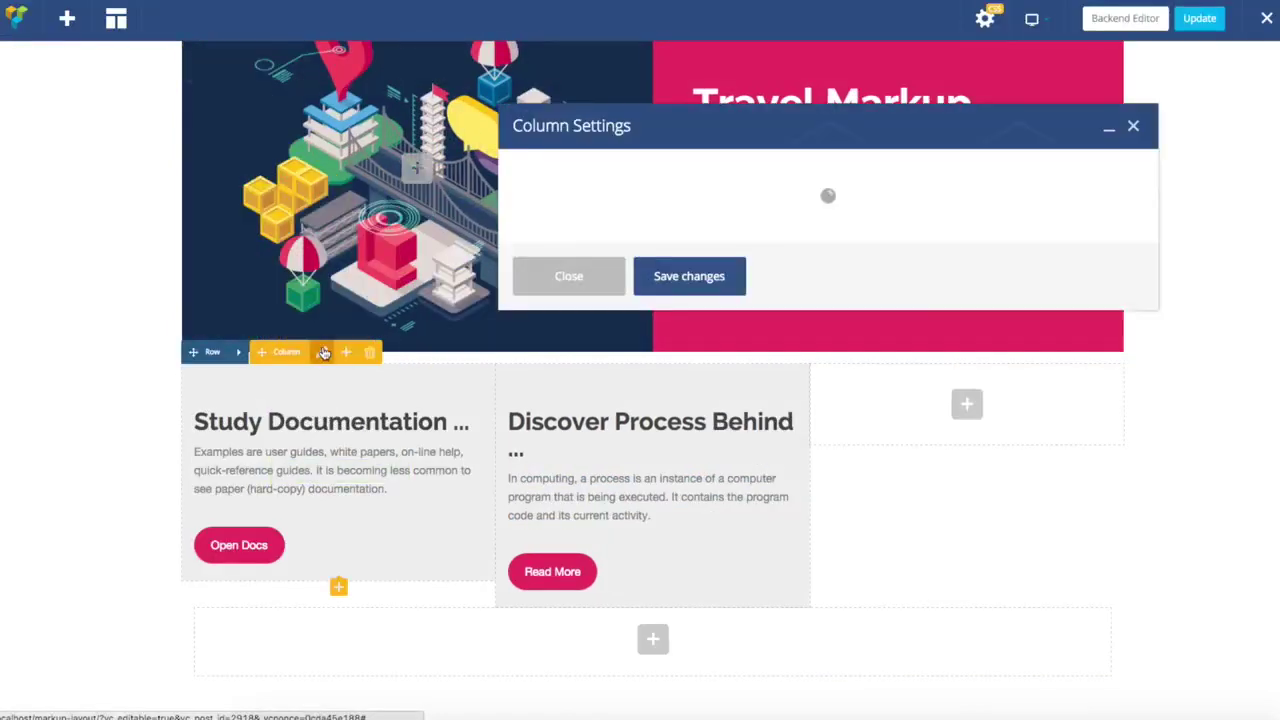
left_click(625, 168)
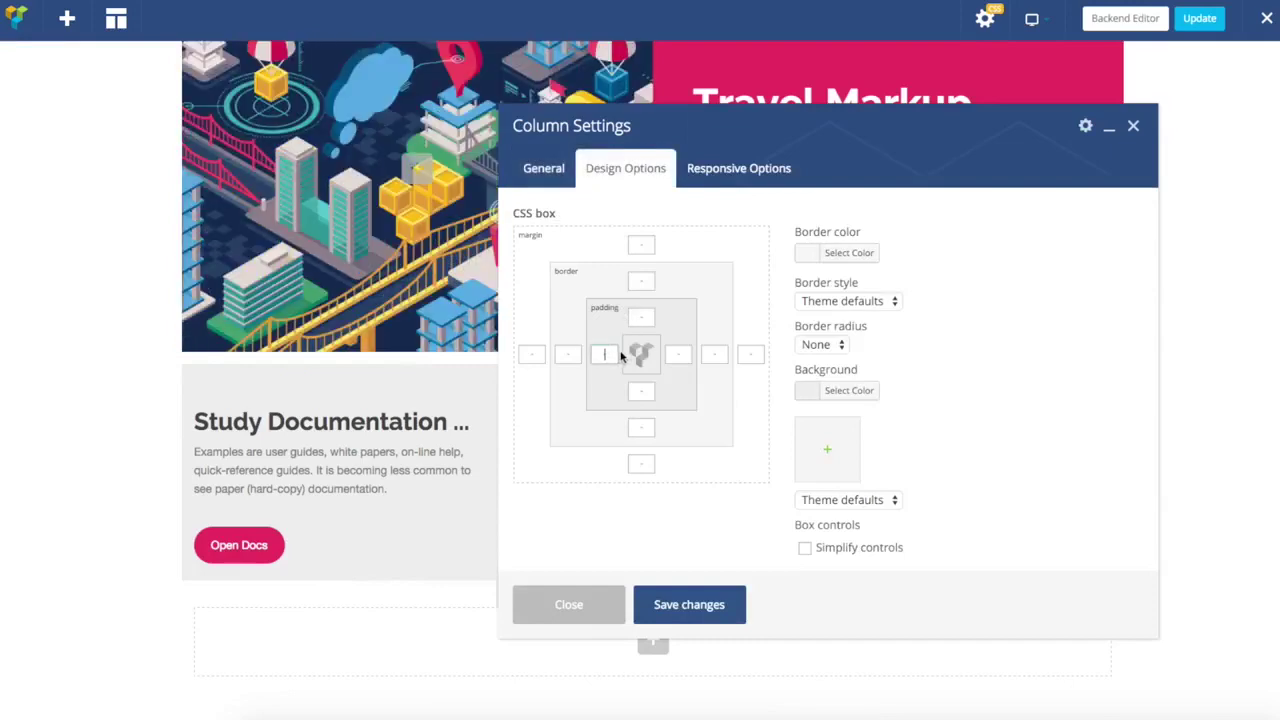
type("35")
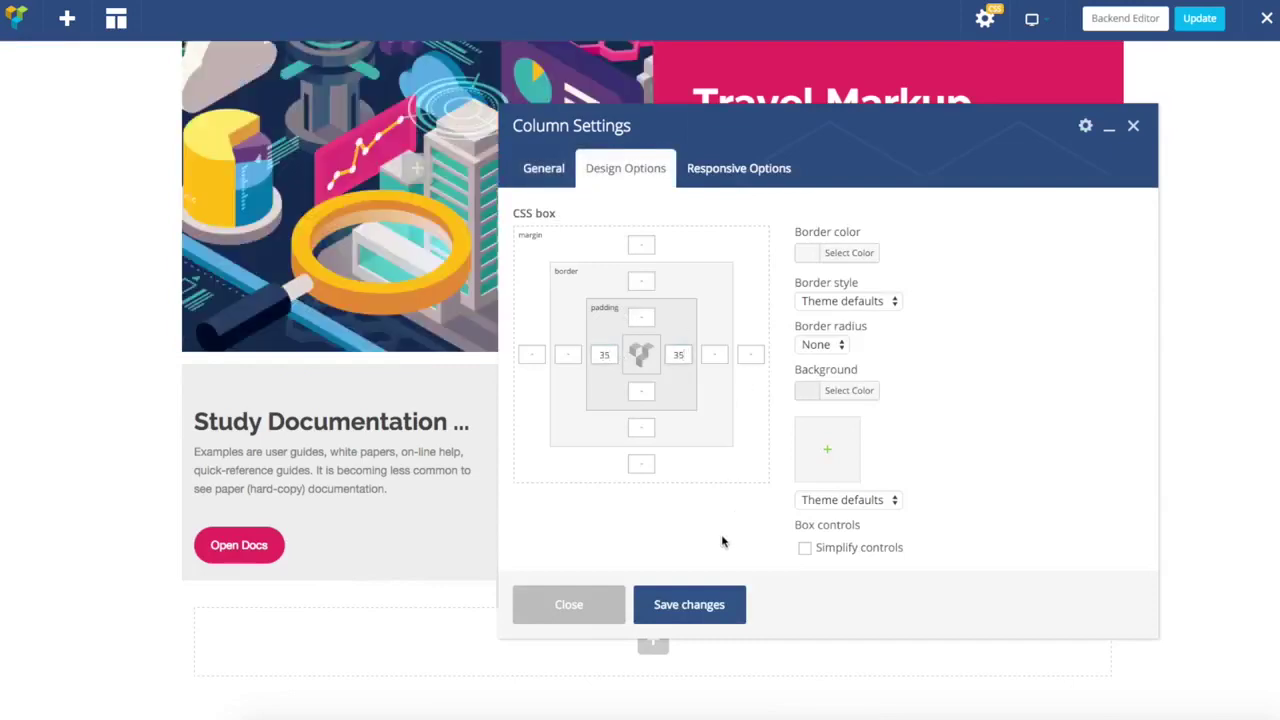
left_click(693, 604)
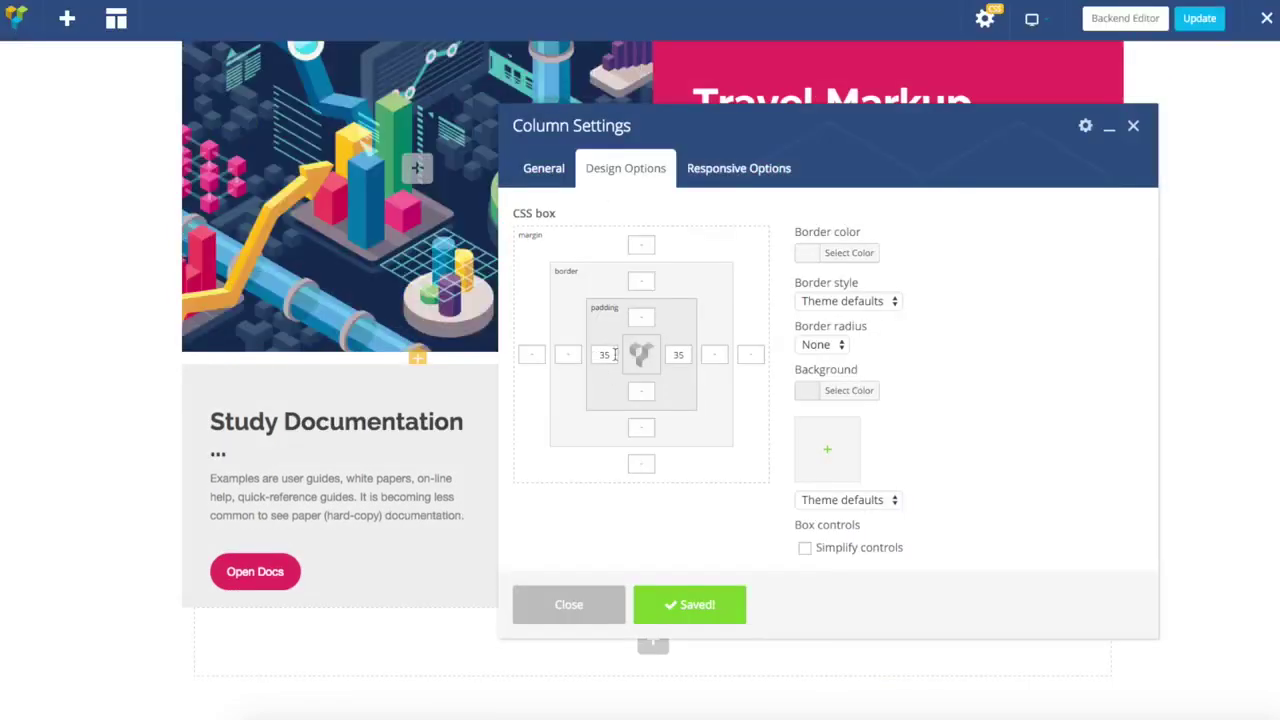
Step: Set the Study Documentation column's left and right padding to 50, then save and close the column settings
double_click(614, 354)
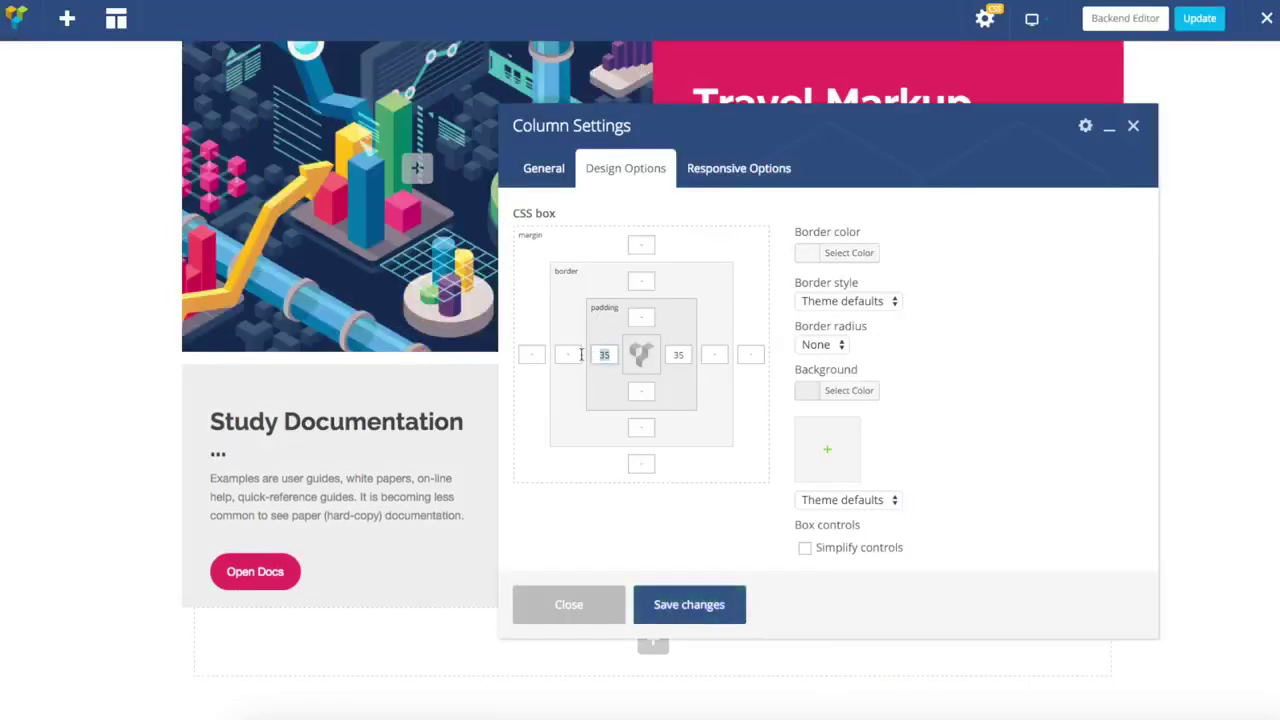
left_click_drag(690, 354, 665, 354)
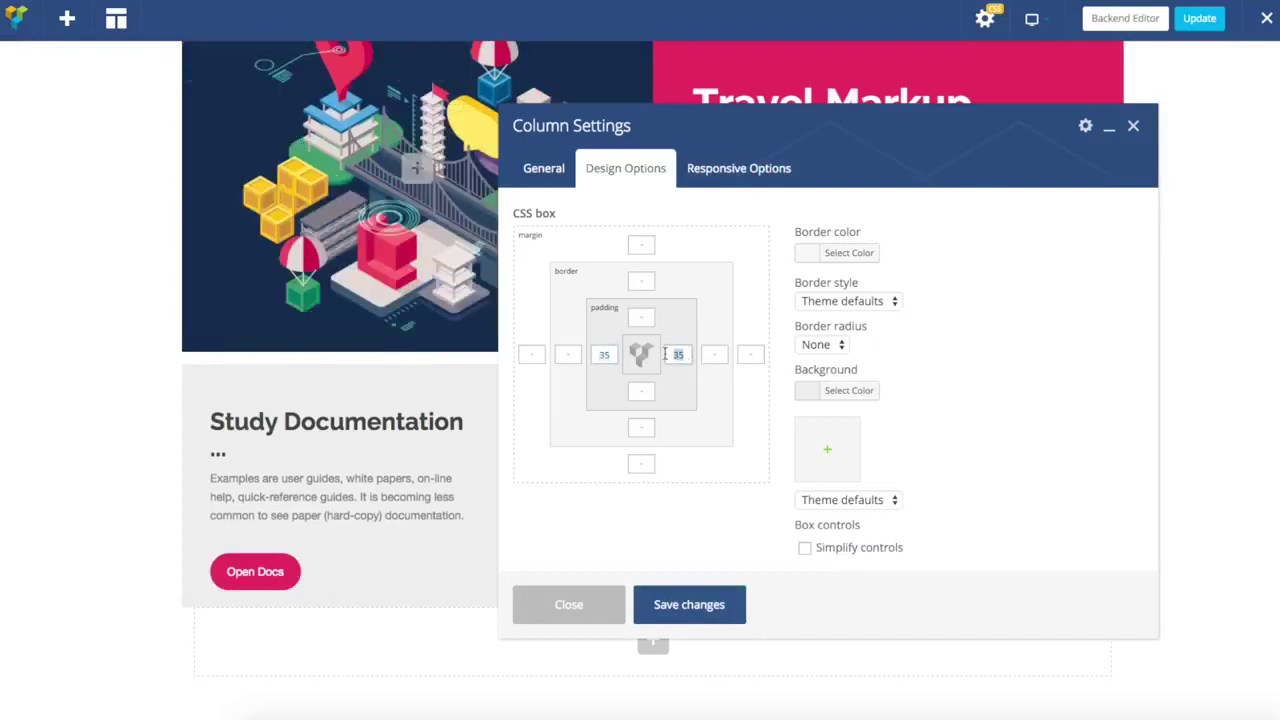
type("50")
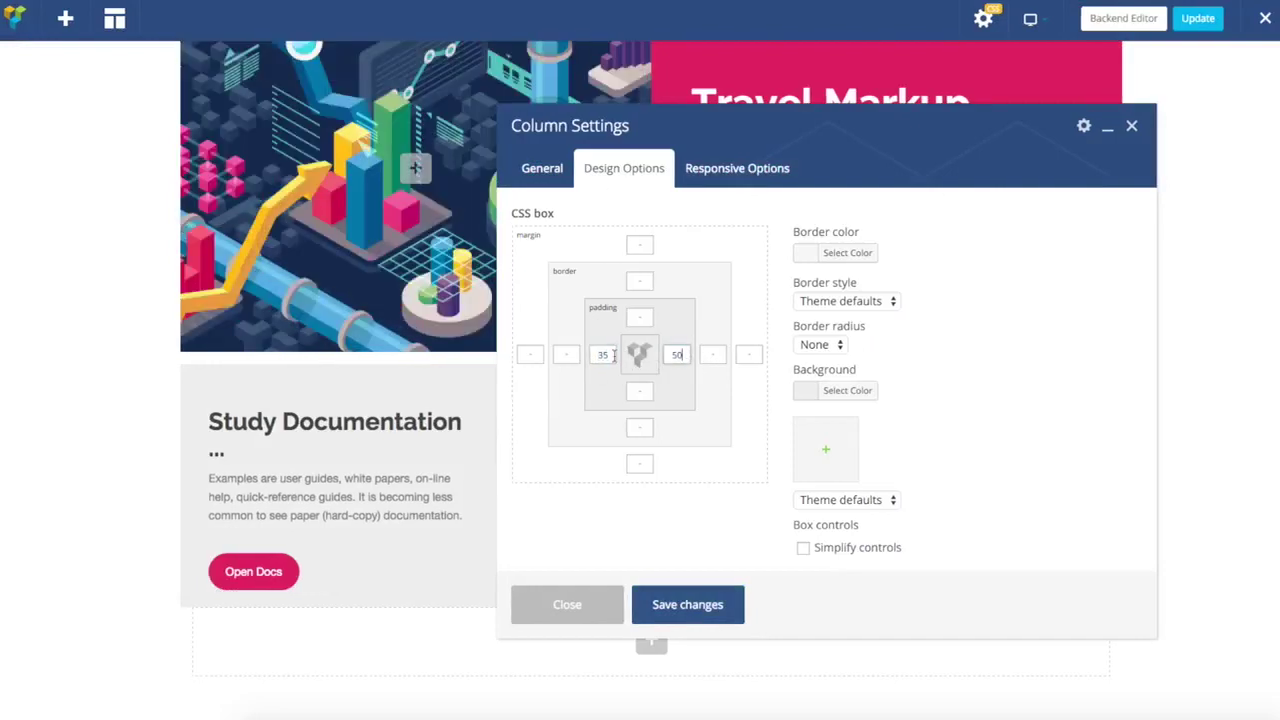
type("5")
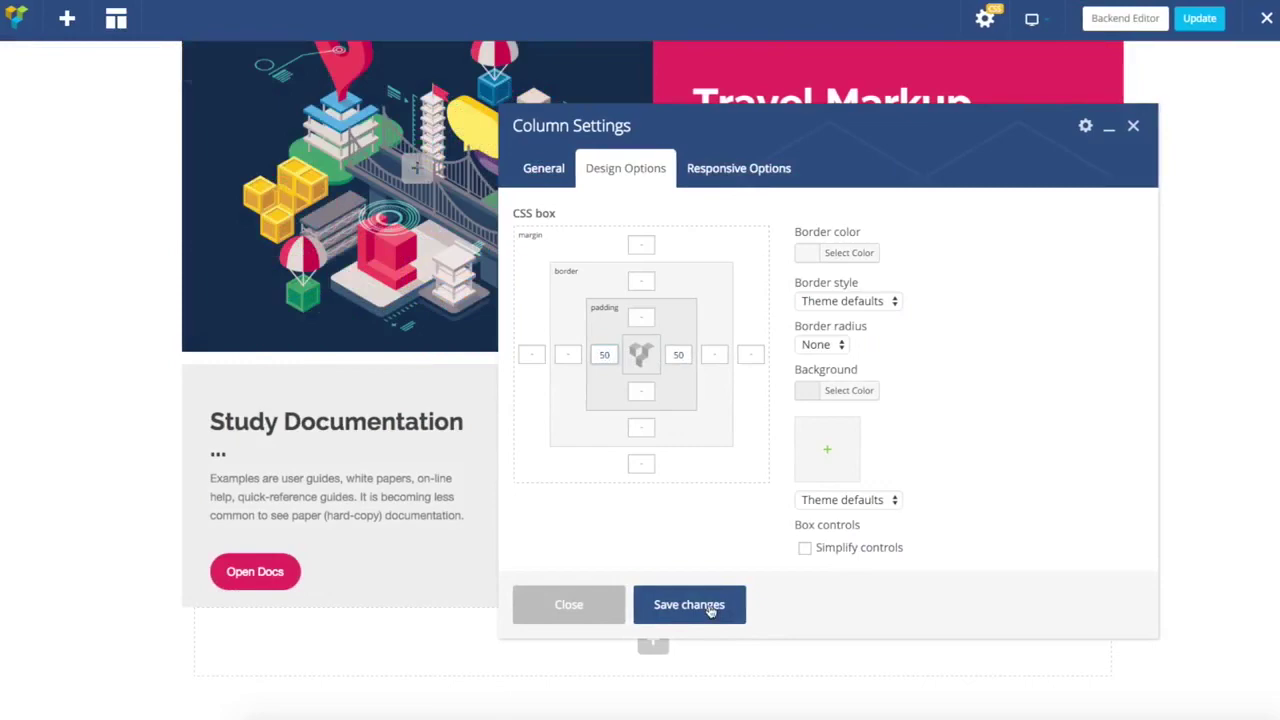
left_click(650, 607)
left_click(620, 602)
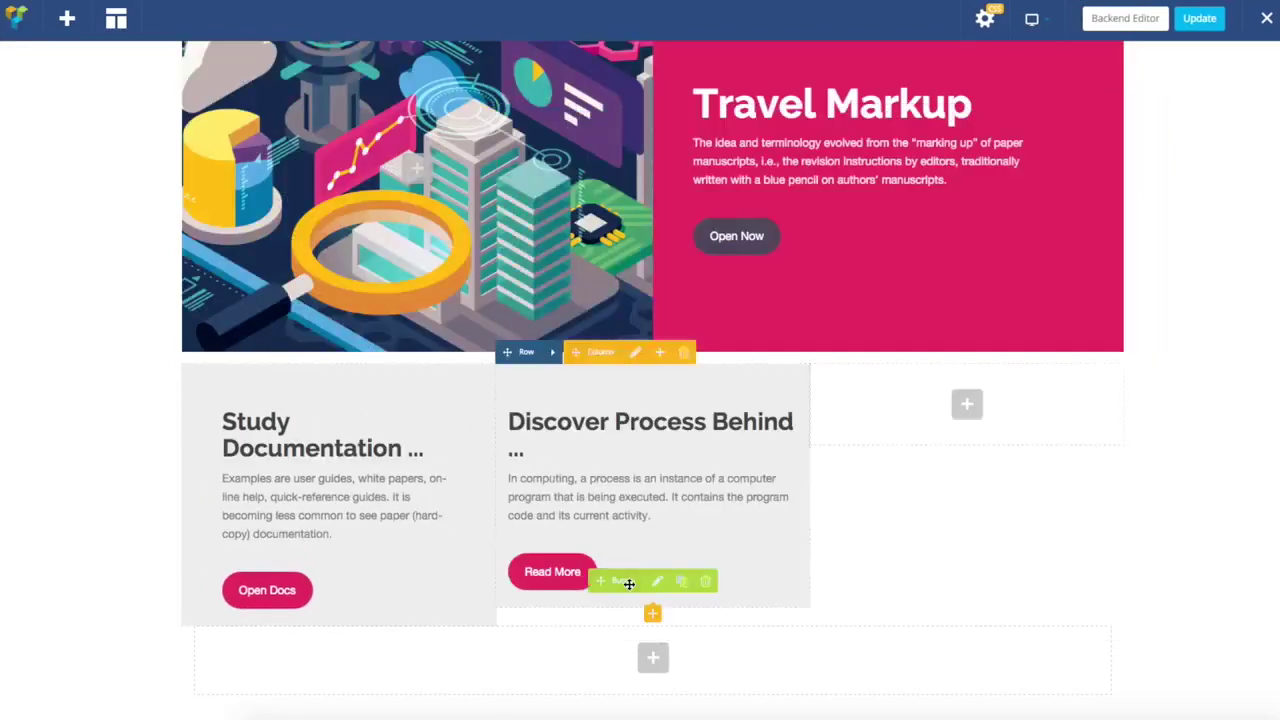
Step: Set the Discover Process column's left and right padding to 50, then save and close the column settings
left_click(638, 354)
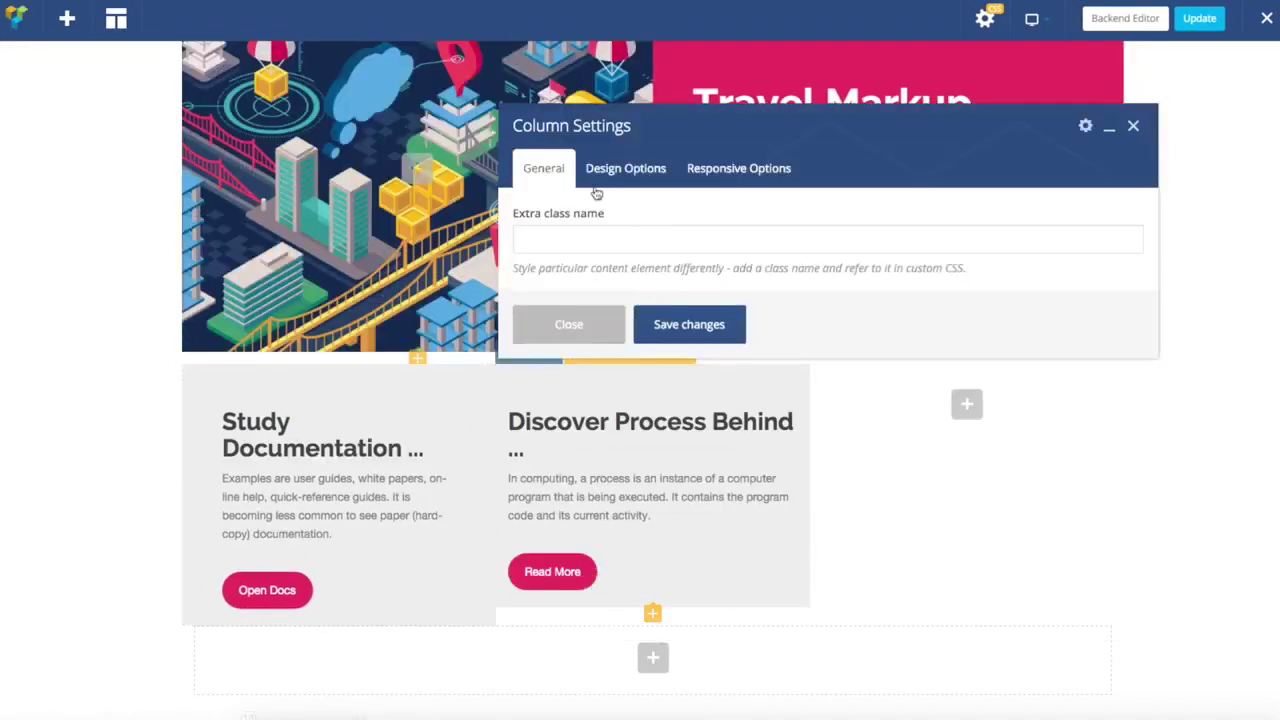
left_click(600, 176)
left_click(606, 354)
type("50")
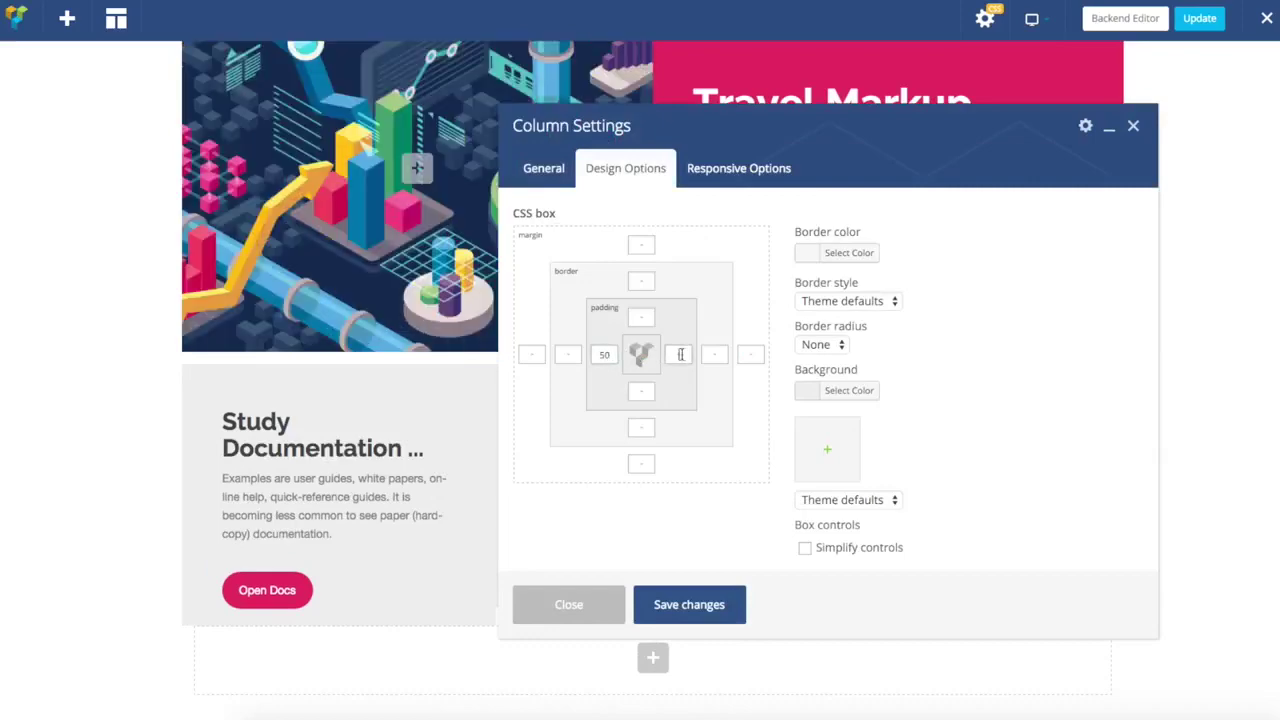
left_click(680, 354)
type("5")
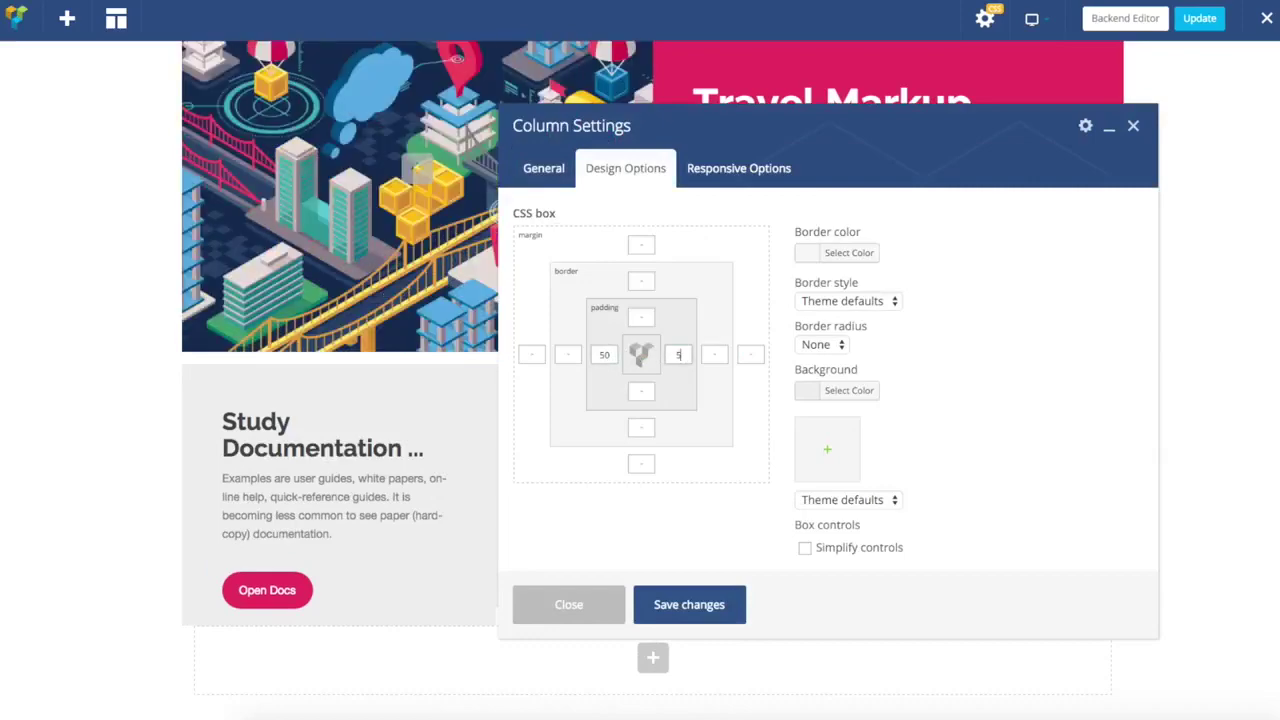
type("0")
left_click(676, 604)
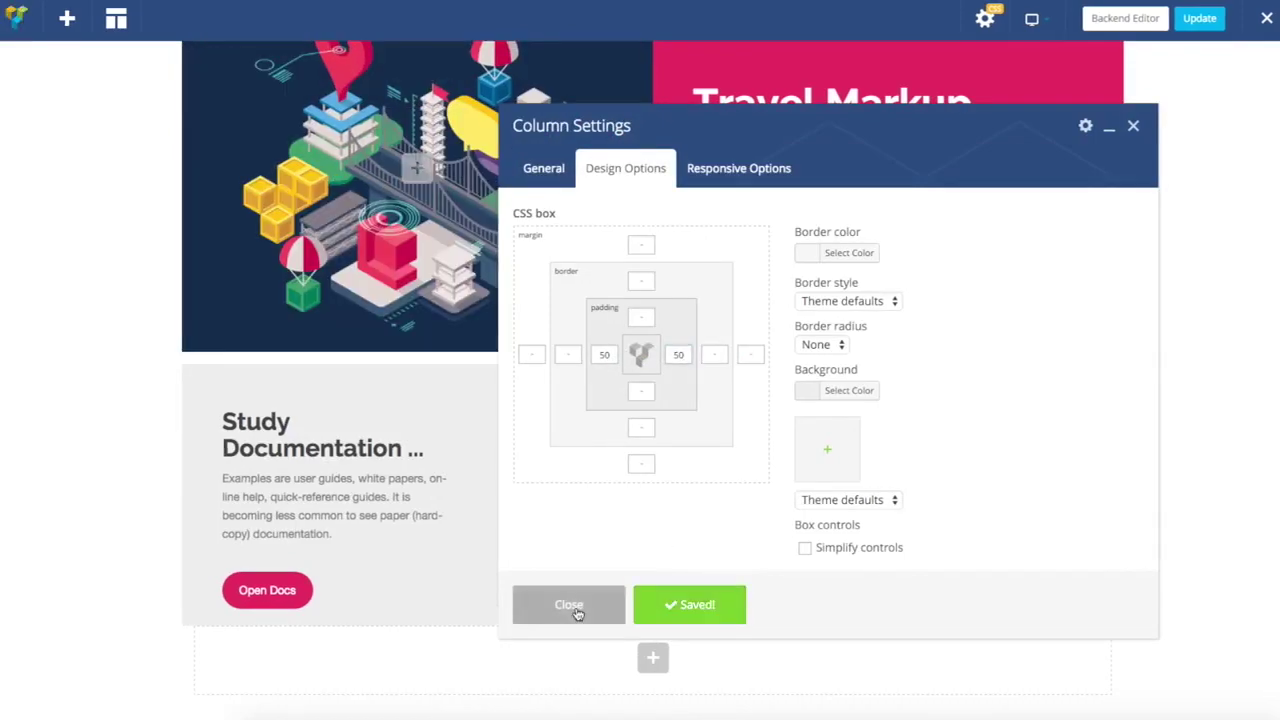
left_click(572, 606)
Step: Set the empty third column's left and right padding to 50, then save and close the column settings
mouse_move(951, 408)
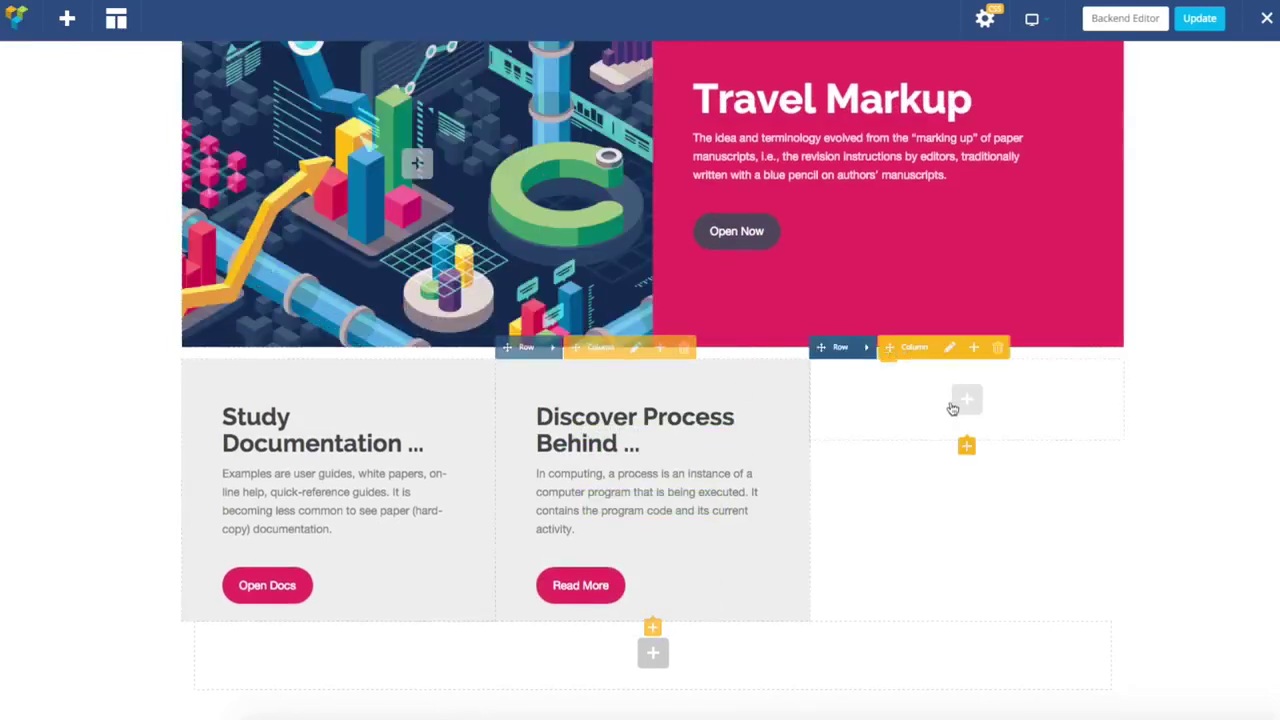
left_click(950, 350)
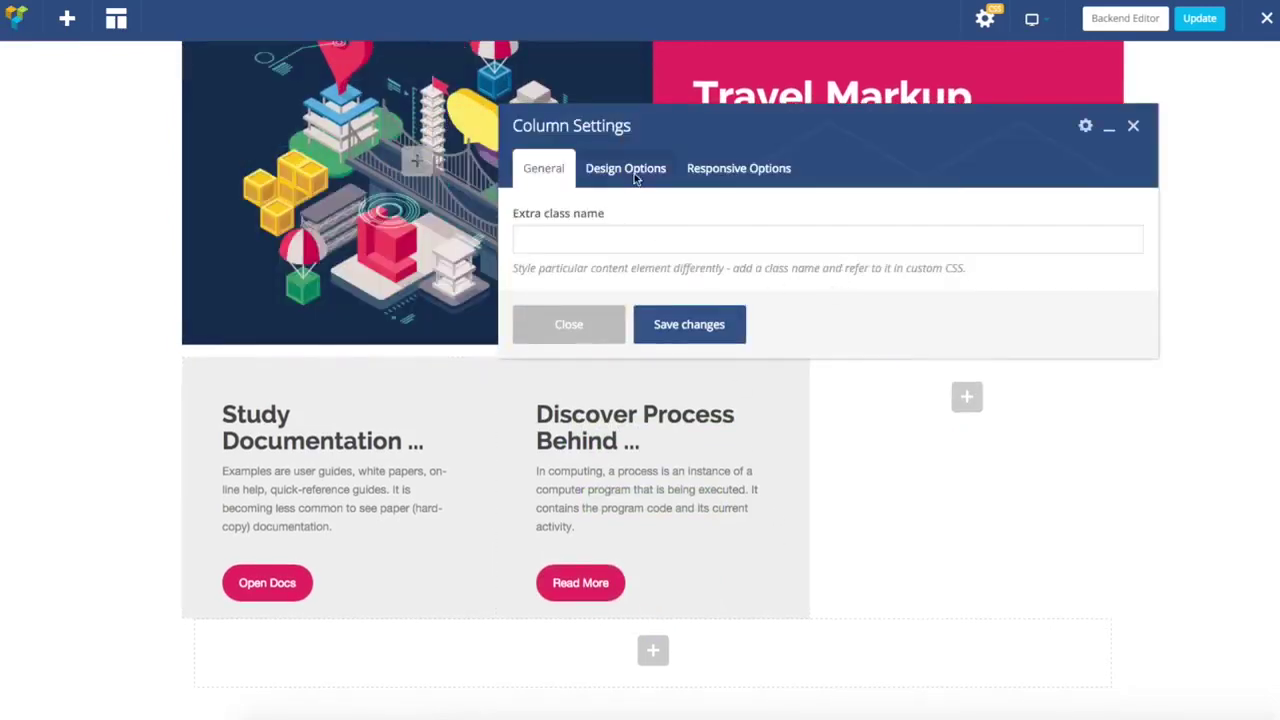
left_click(632, 172)
left_click(603, 356)
type("50")
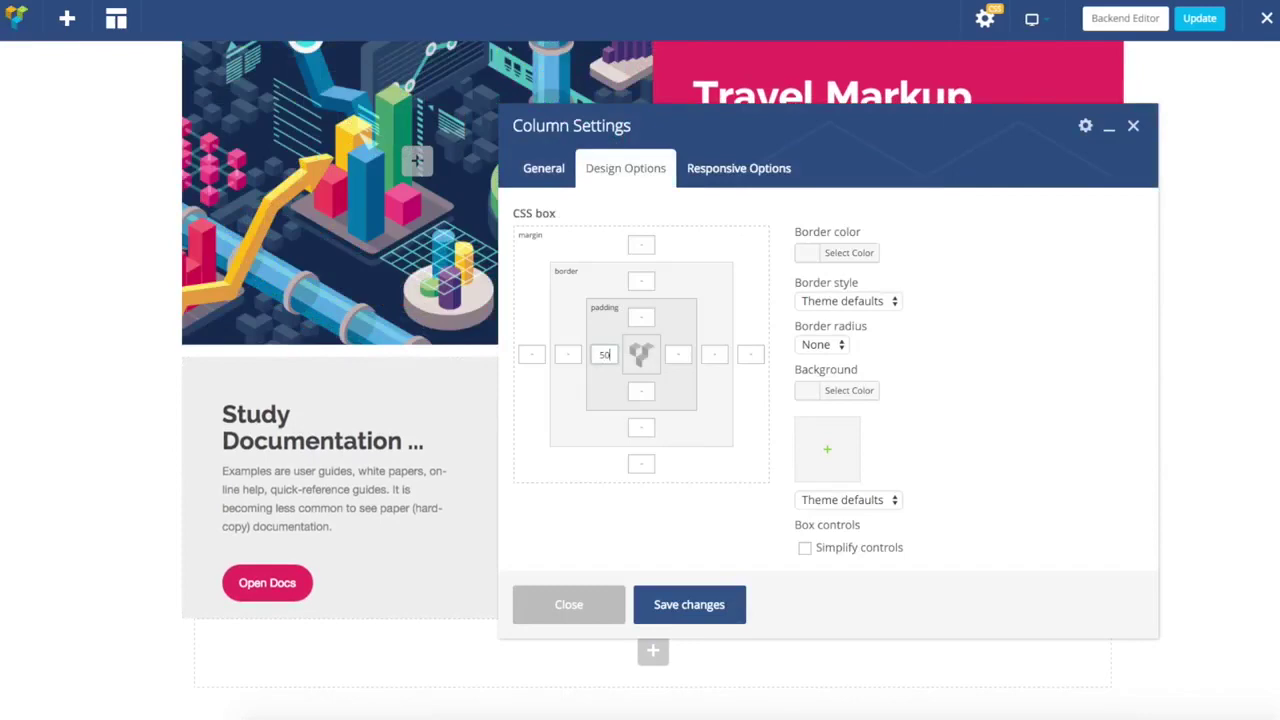
type("50")
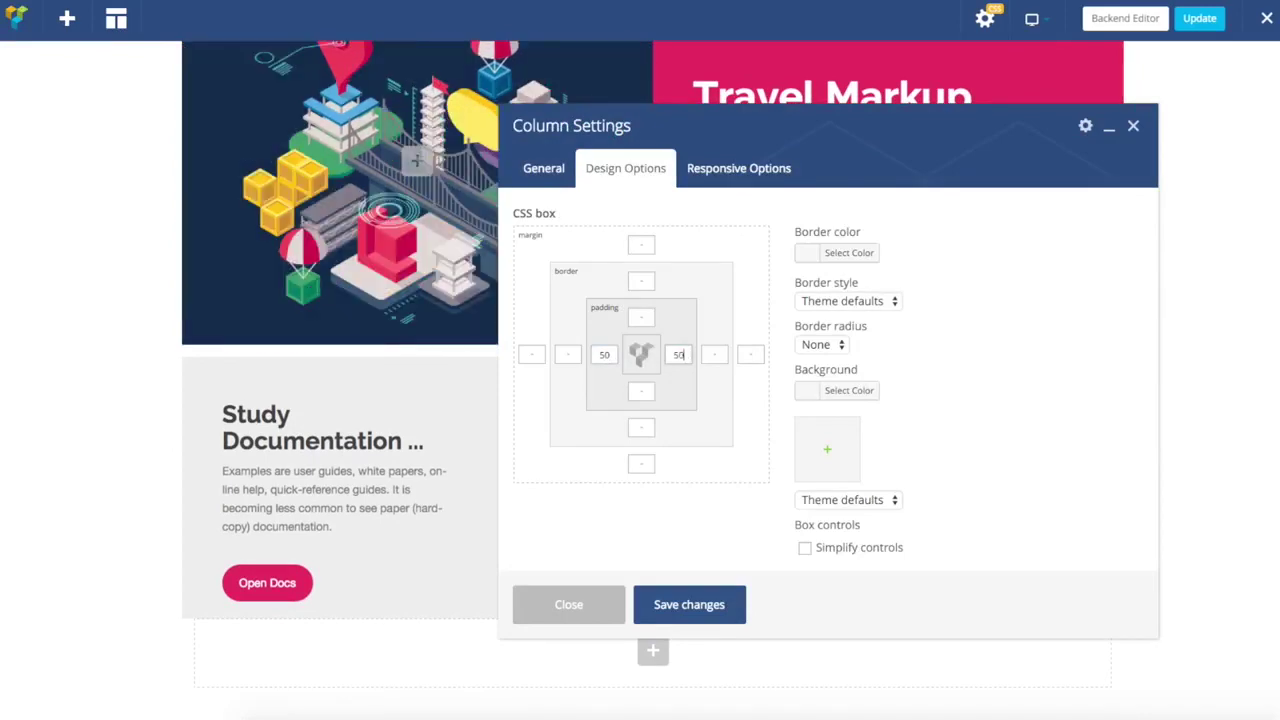
left_click(571, 606)
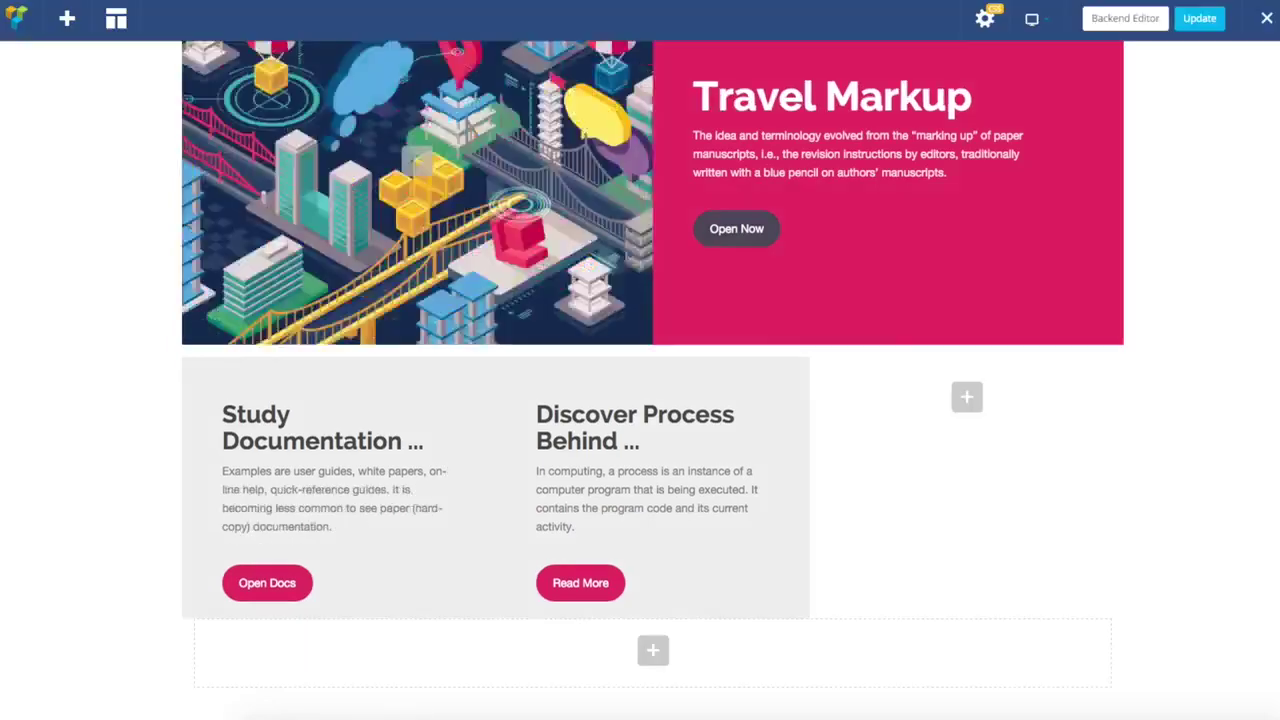
Step: Give the empty third column a dark grey background color, then save and close the column settings
mouse_move(1006, 406)
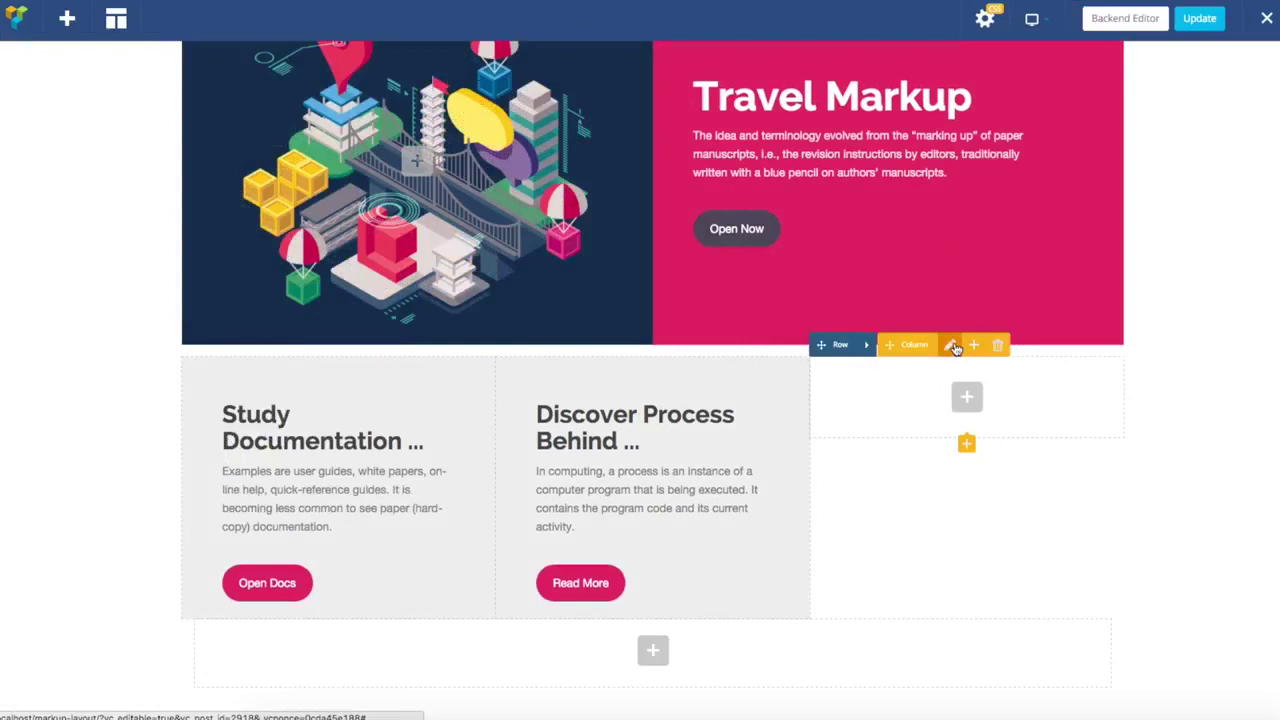
left_click(953, 346)
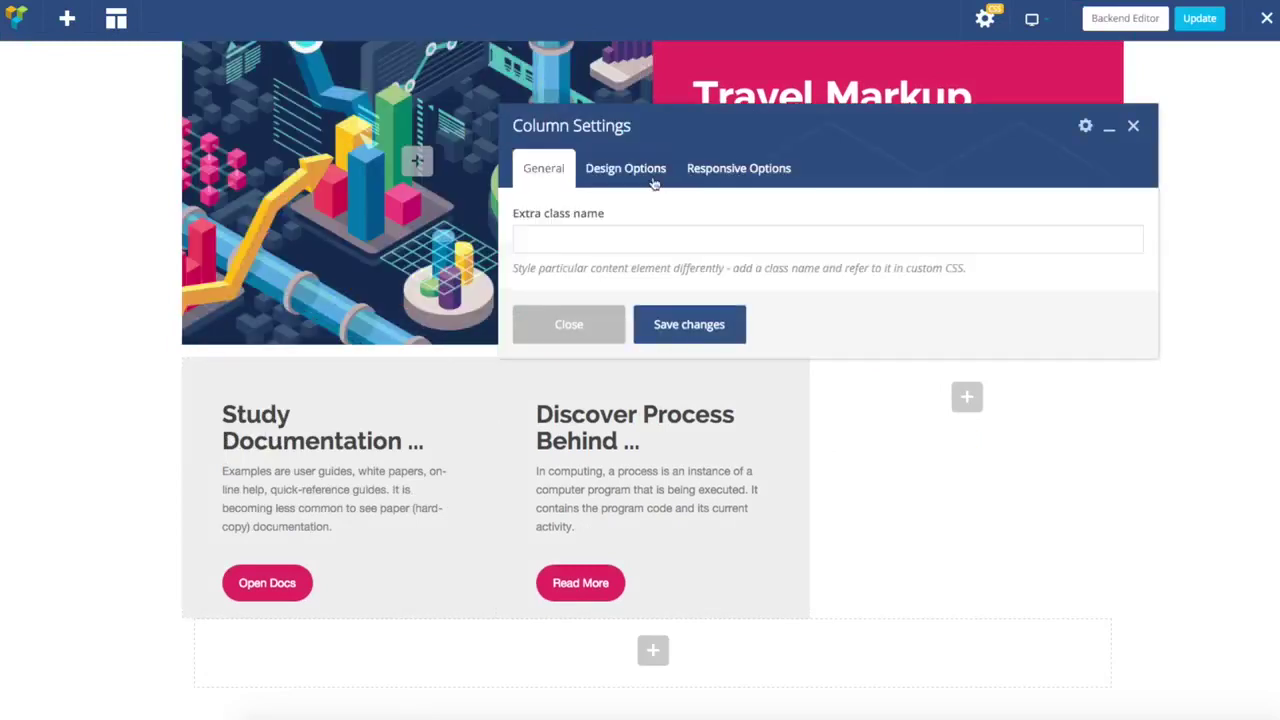
left_click(627, 168)
left_click(805, 392)
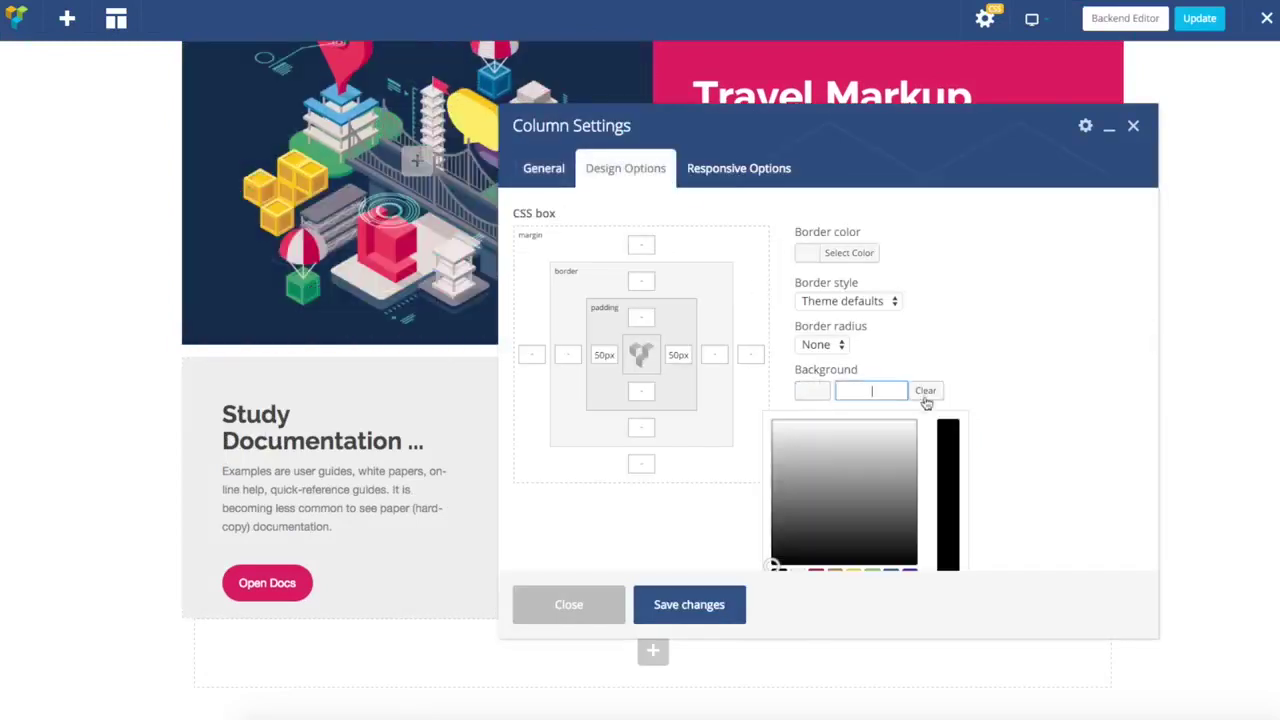
left_click(871, 523)
left_click(1025, 323)
left_click(714, 597)
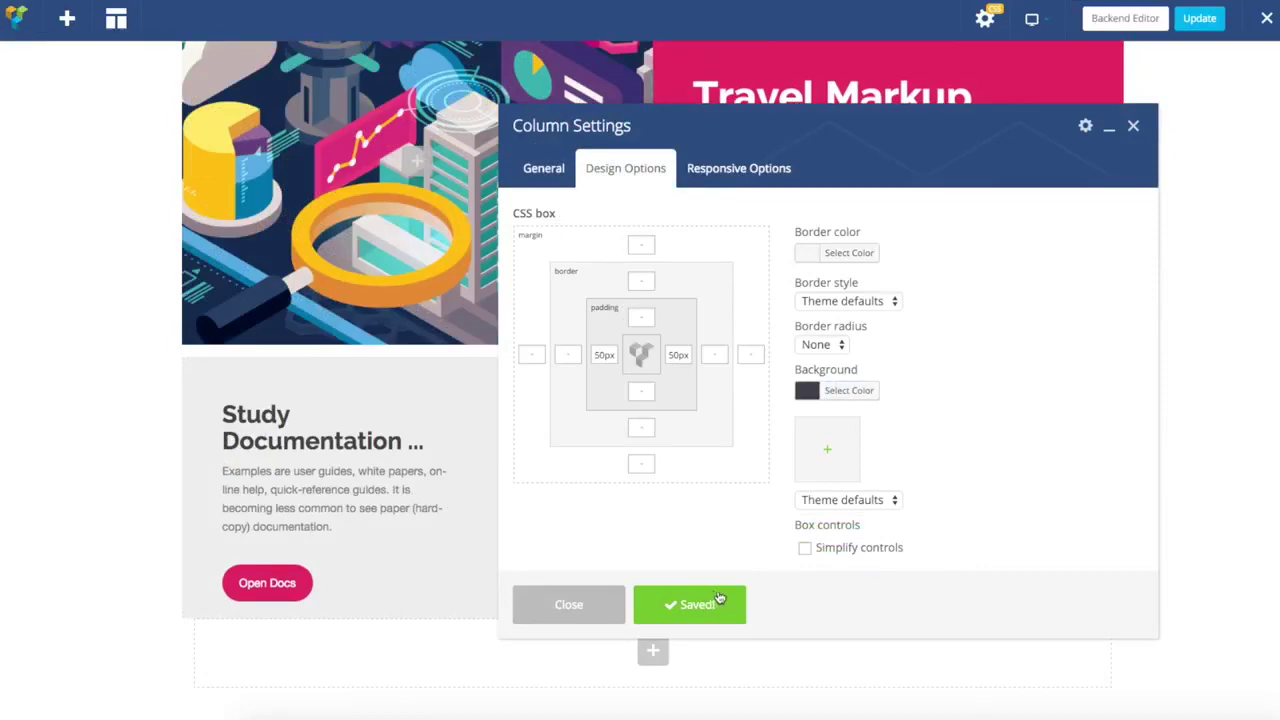
left_click(571, 604)
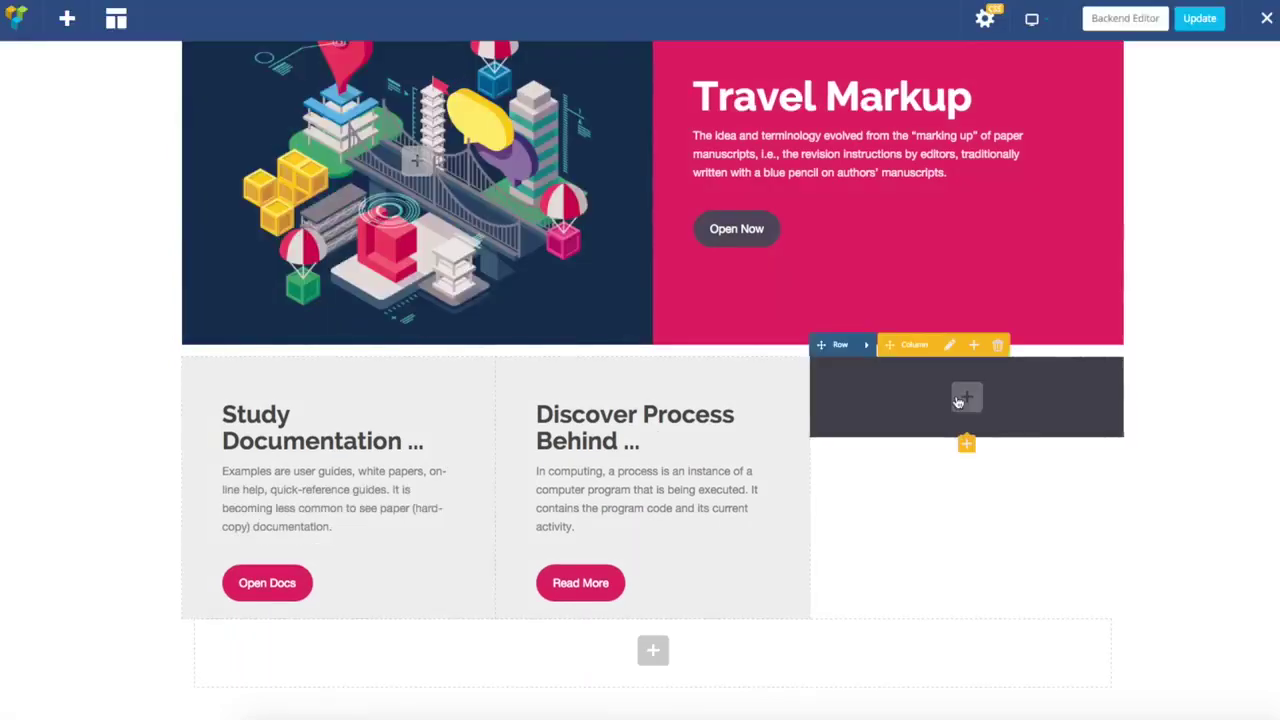
Step: Add a Single Image element to the dark third column, using Map_Icon.png from the media library
left_click(963, 396)
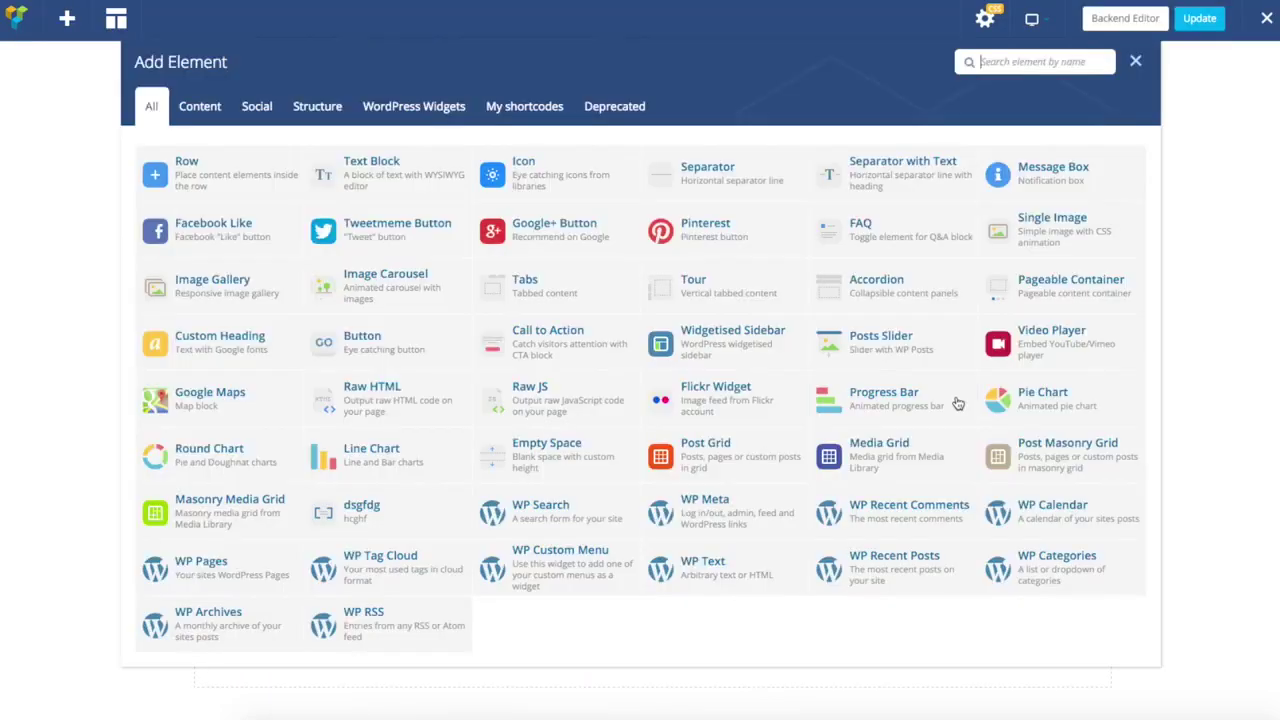
type("singl")
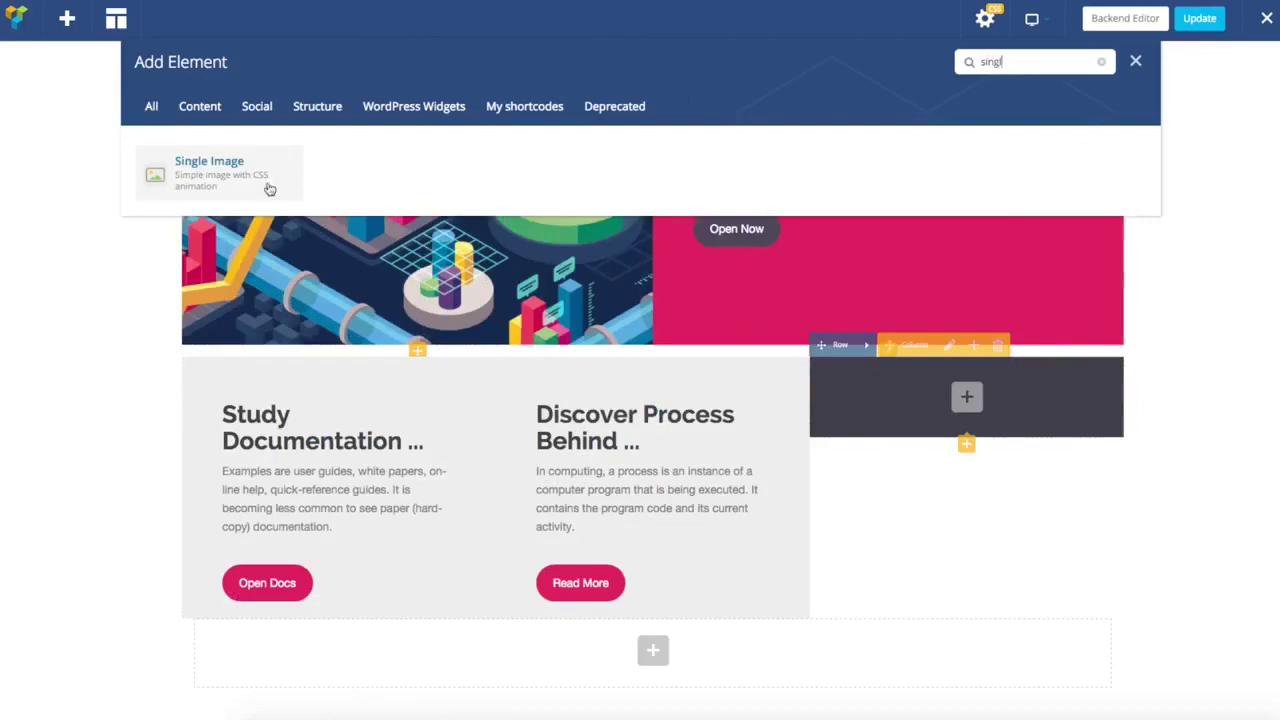
left_click(269, 189)
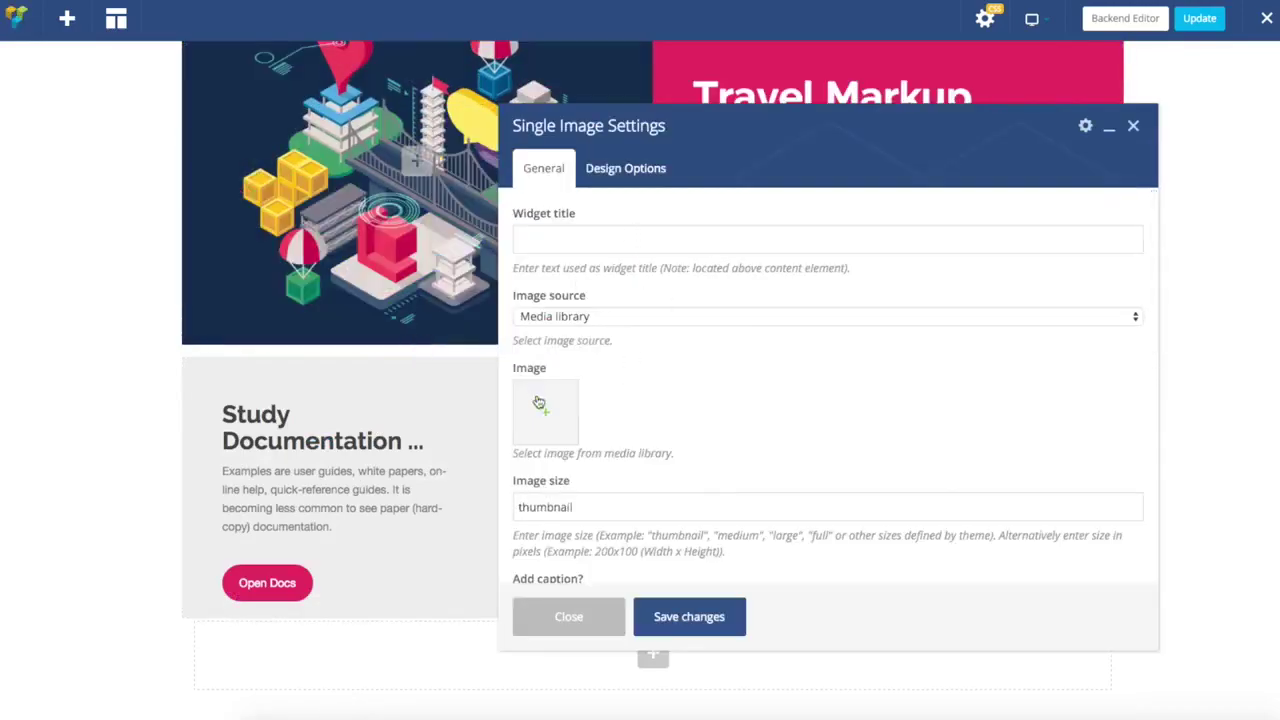
left_click(548, 408)
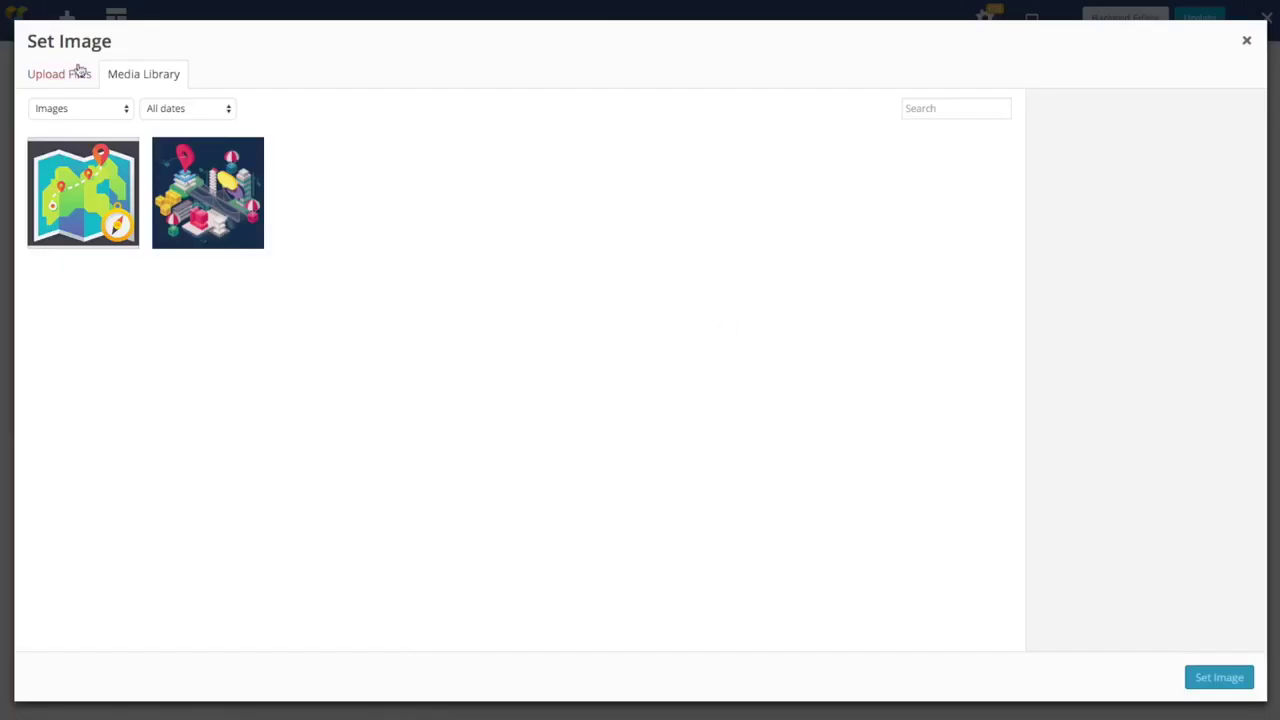
left_click(75, 237)
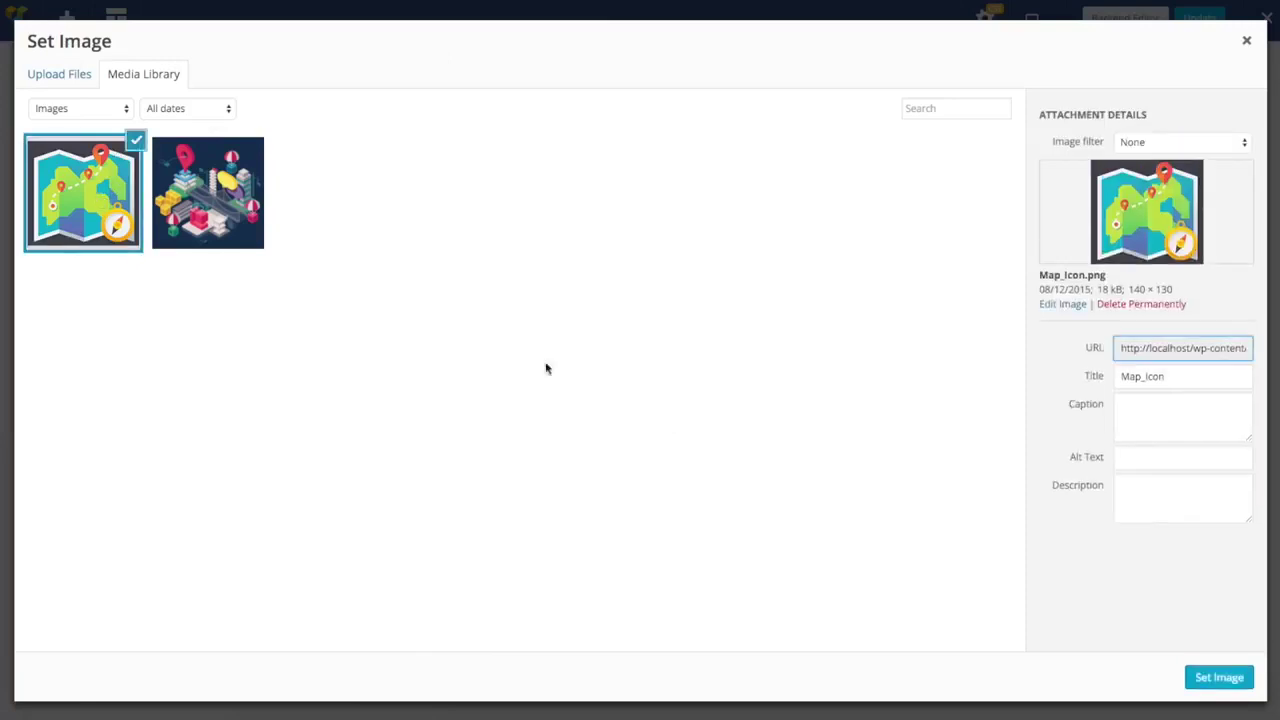
left_click(1208, 686)
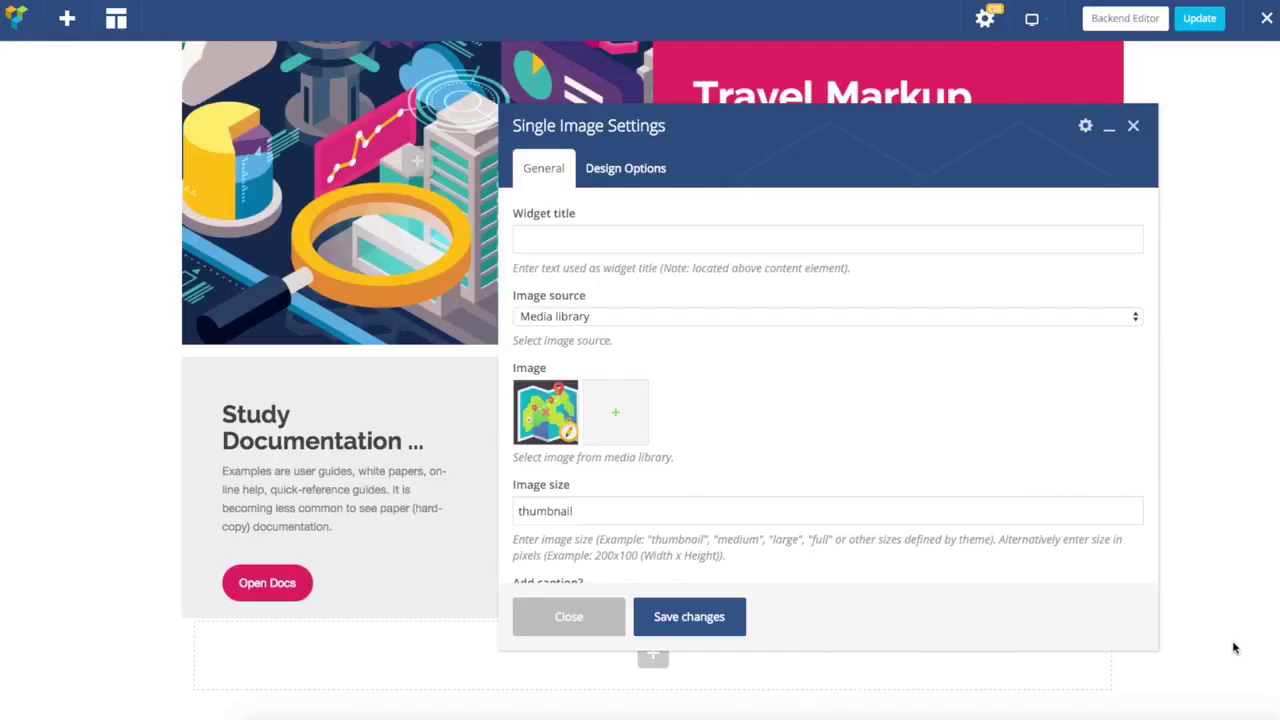
Step: Set the map image's size to full and its alignment to Center, save, and move the settings window off the third column
scroll(751, 462, "down", 2)
double_click(689, 422)
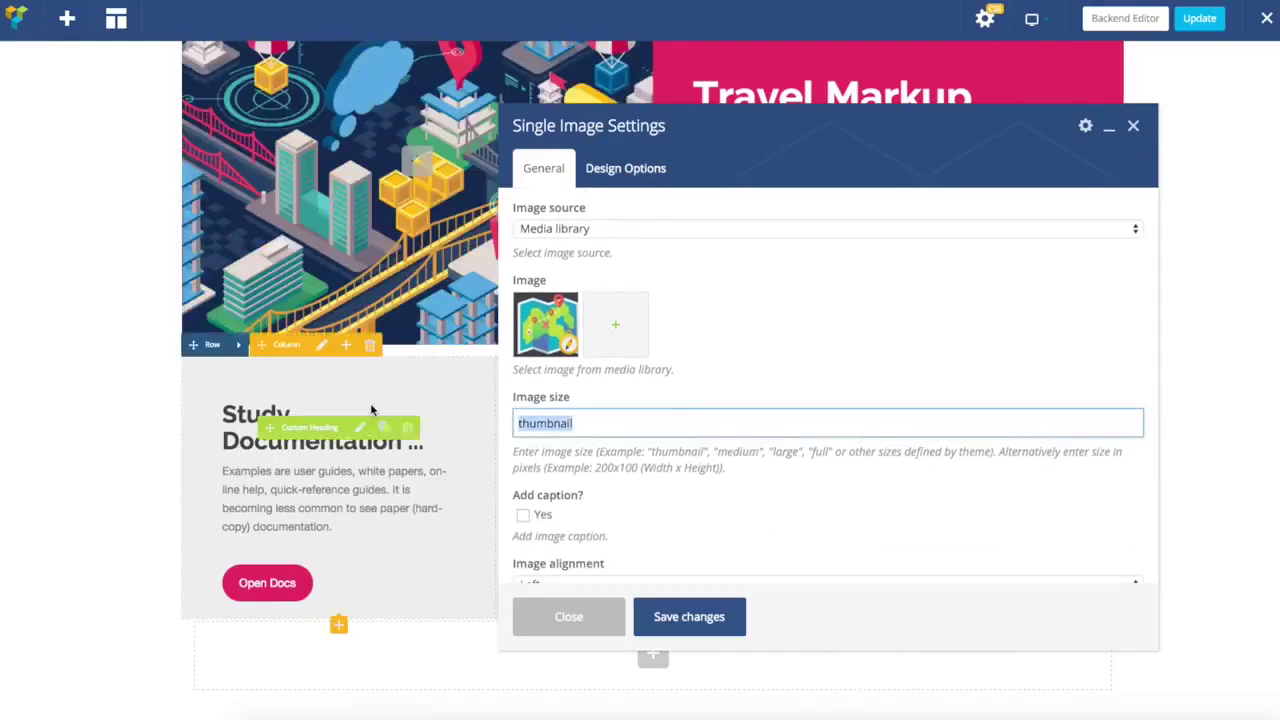
type("full")
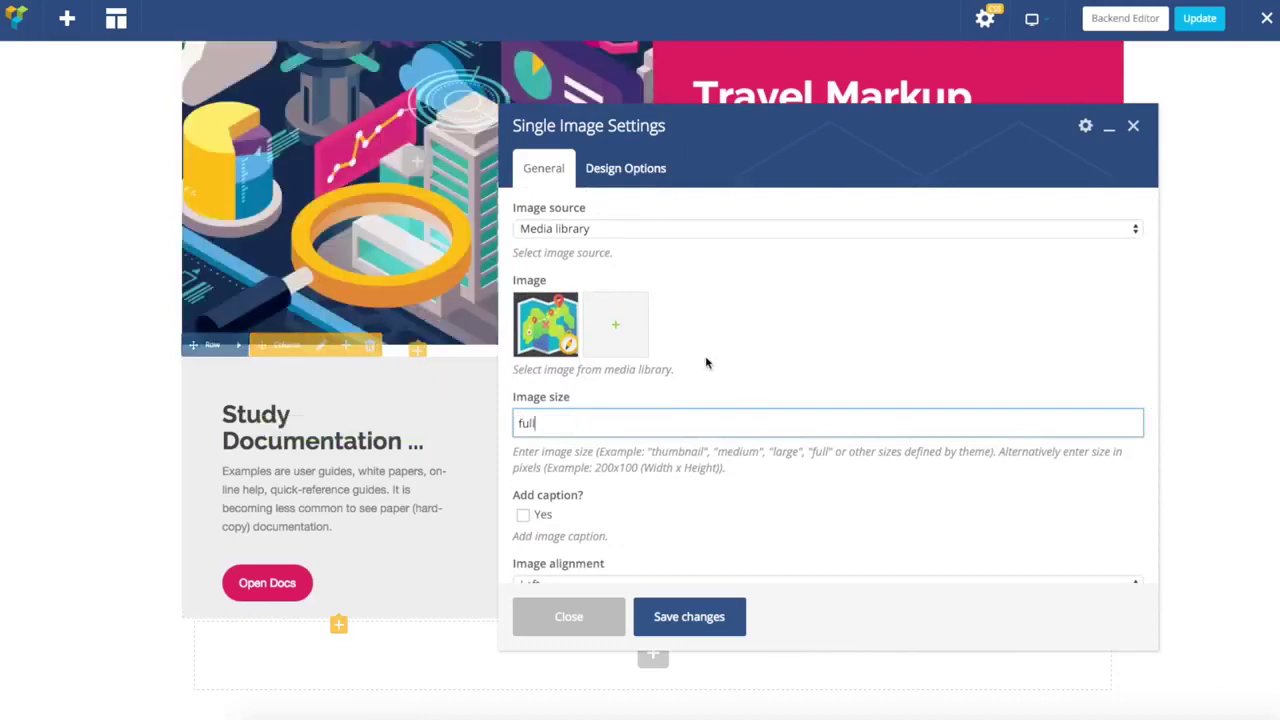
scroll(714, 375, "down", 2)
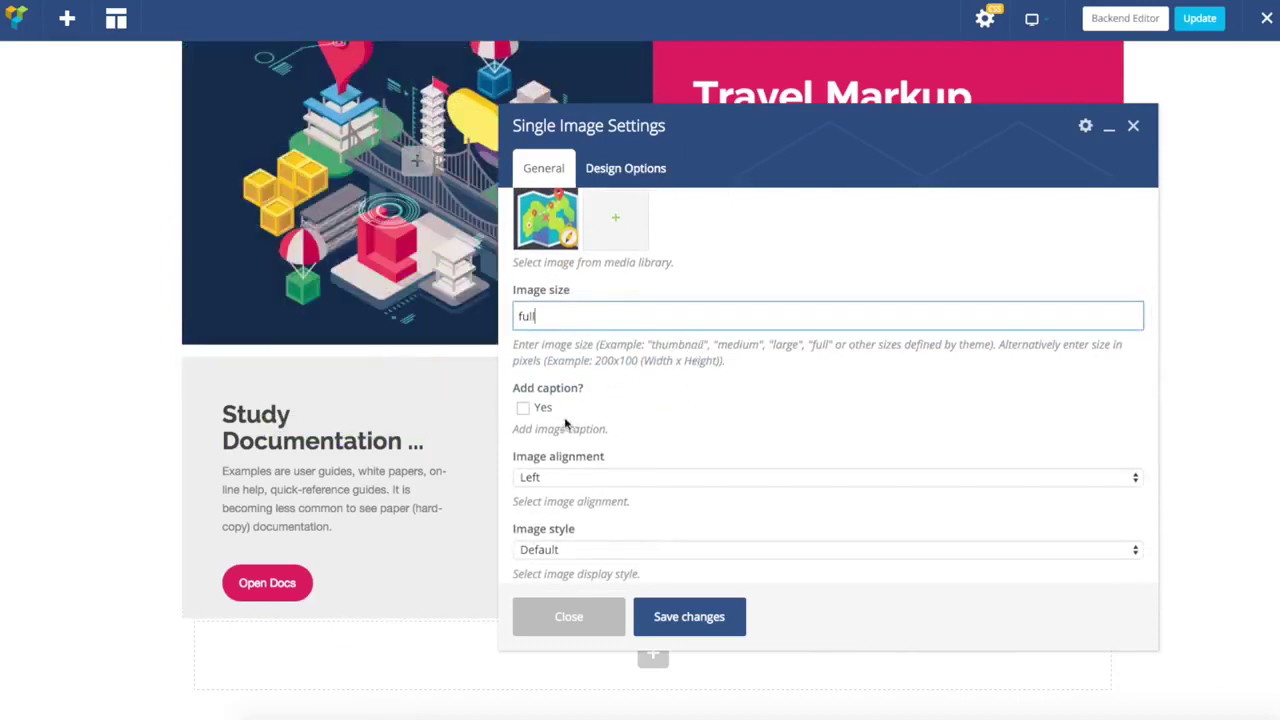
scroll(690, 425, "down", 1)
left_click(623, 409)
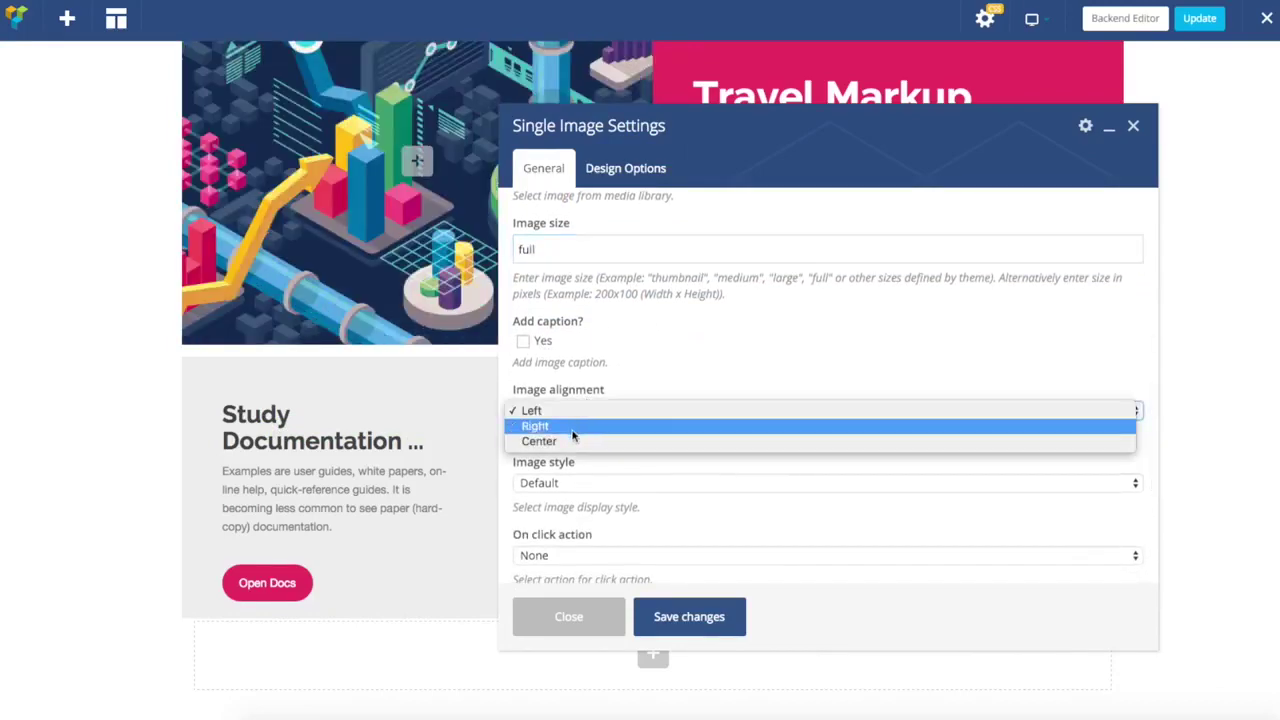
left_click(574, 440)
left_click(689, 616)
left_click_drag(840, 133, 588, 50)
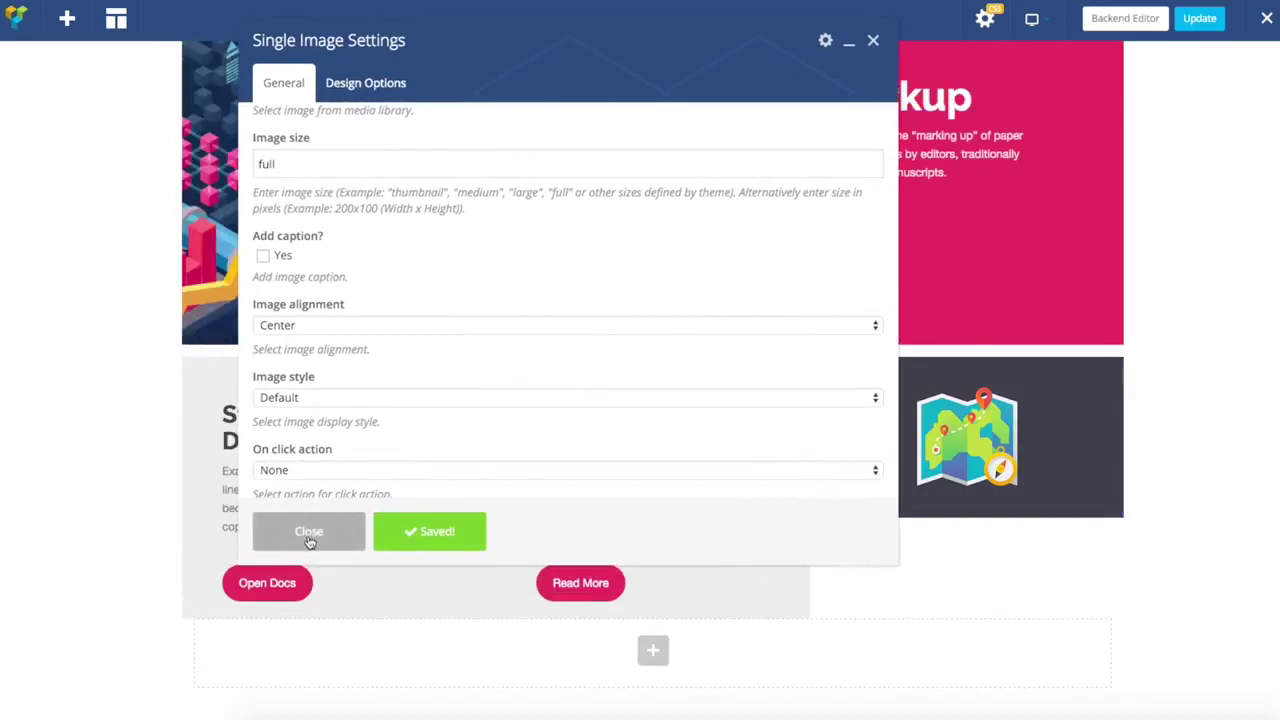
Step: Close the image settings, clone the Discover Process column's text block, and move one copy below the map image in the dark column
scroll(406, 429, "down", 3)
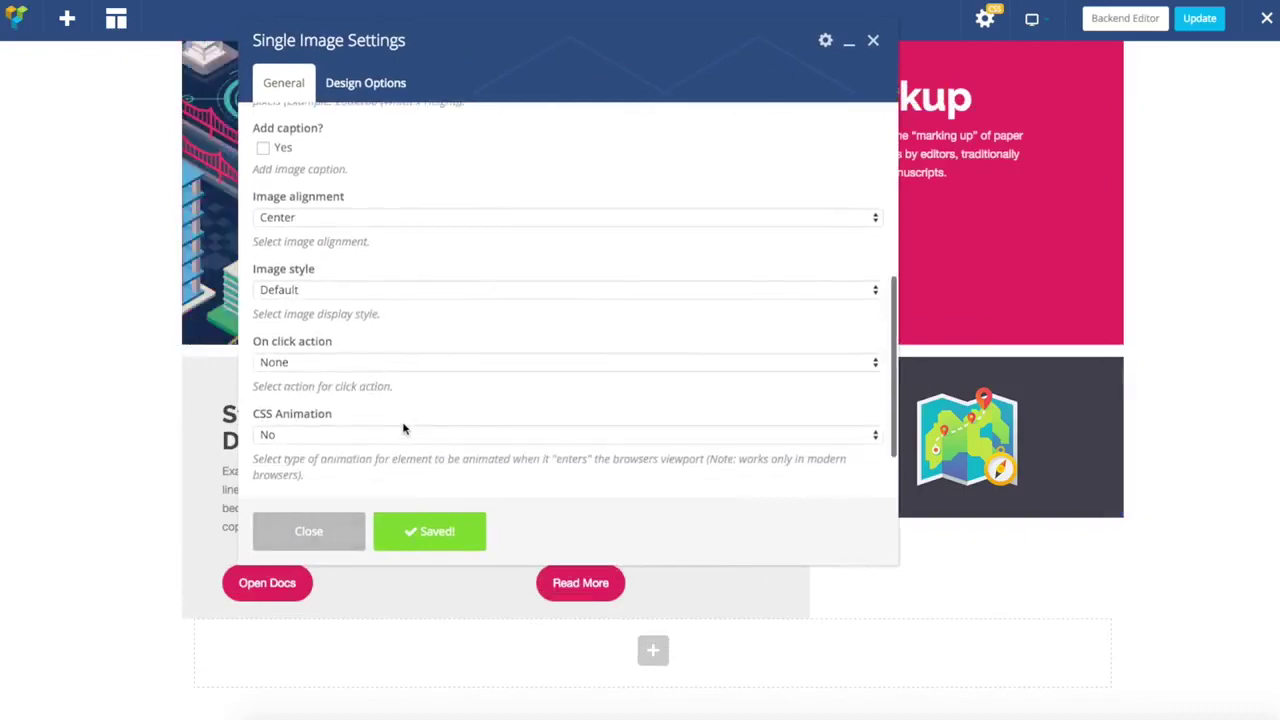
left_click(308, 531)
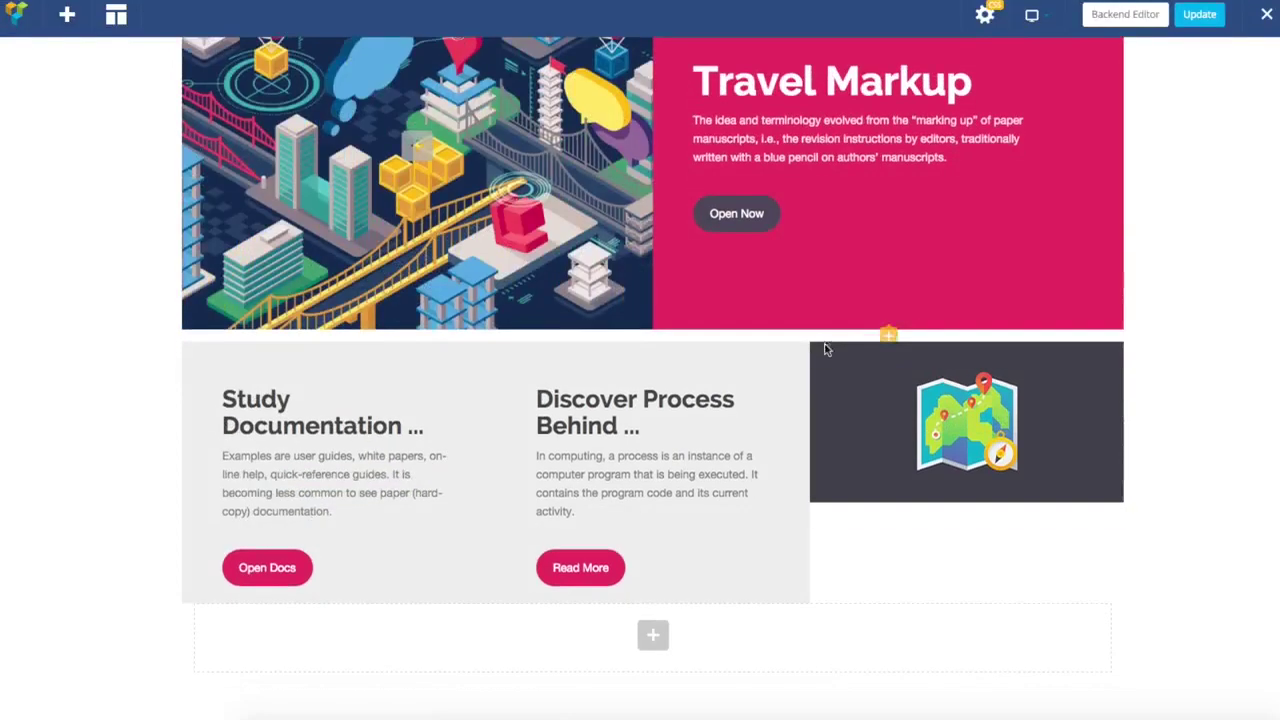
left_click(689, 490)
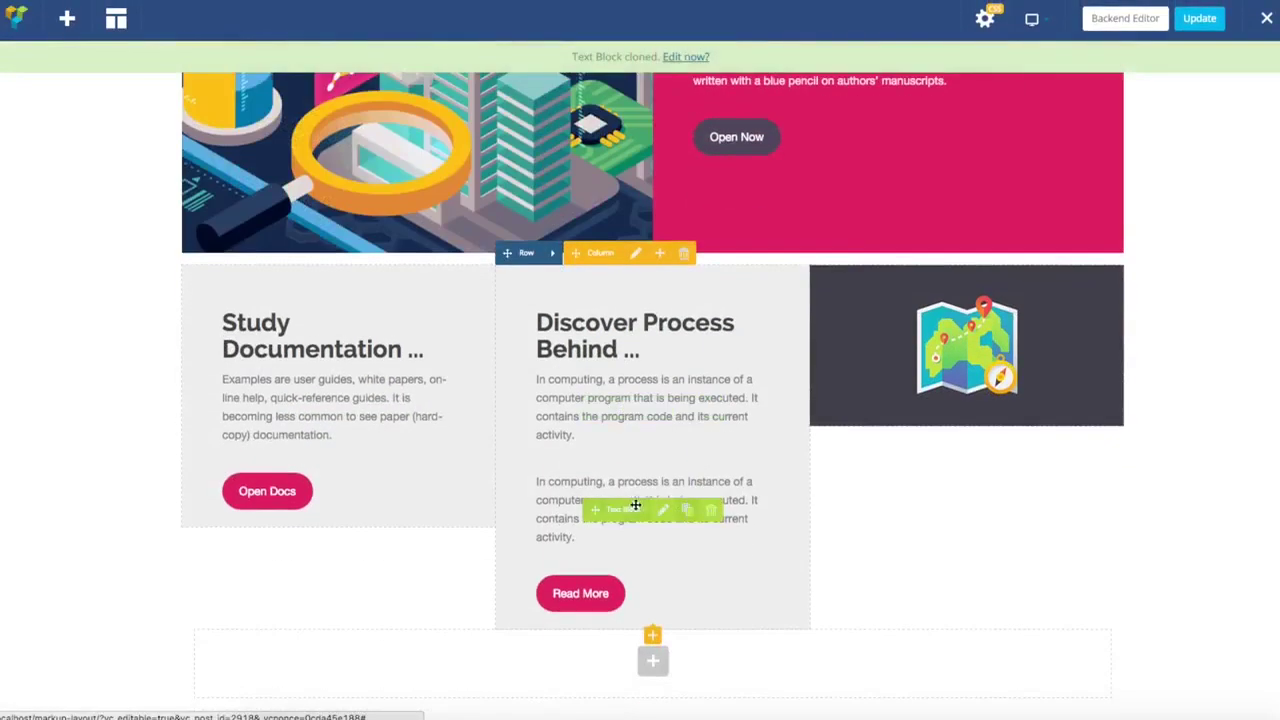
mouse_move(596, 509)
left_mouse_down()
mouse_move(943, 382)
mouse_move(966, 481)
left_mouse_up()
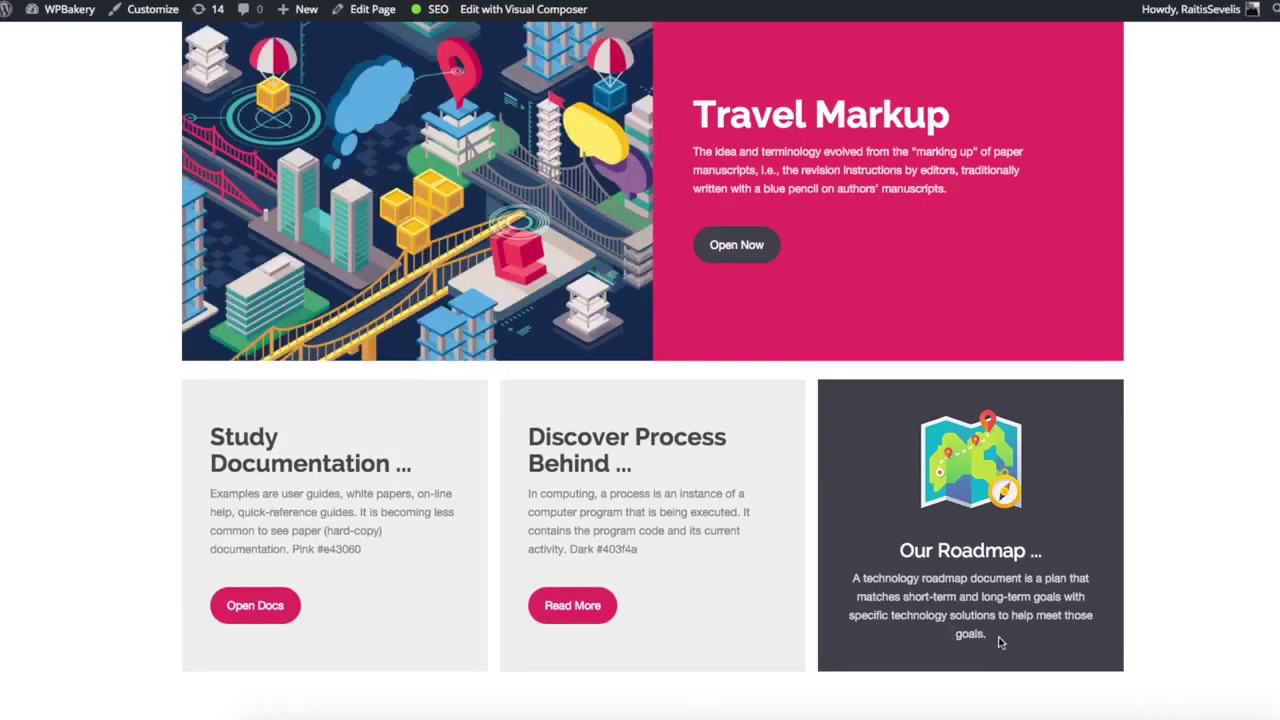
Step: Replace the text of the dark column's text block with the technology roadmap paragraph copied from the example page
left_click_drag(998, 642, 891, 578)
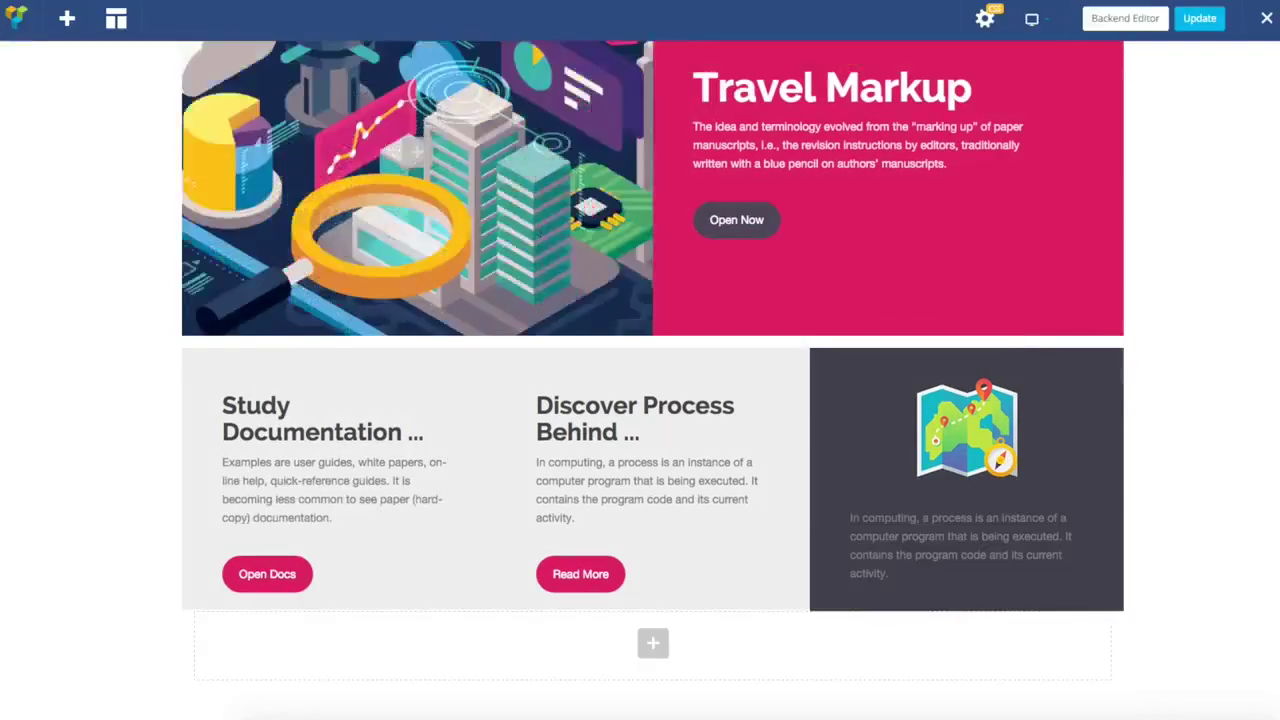
left_click(976, 546)
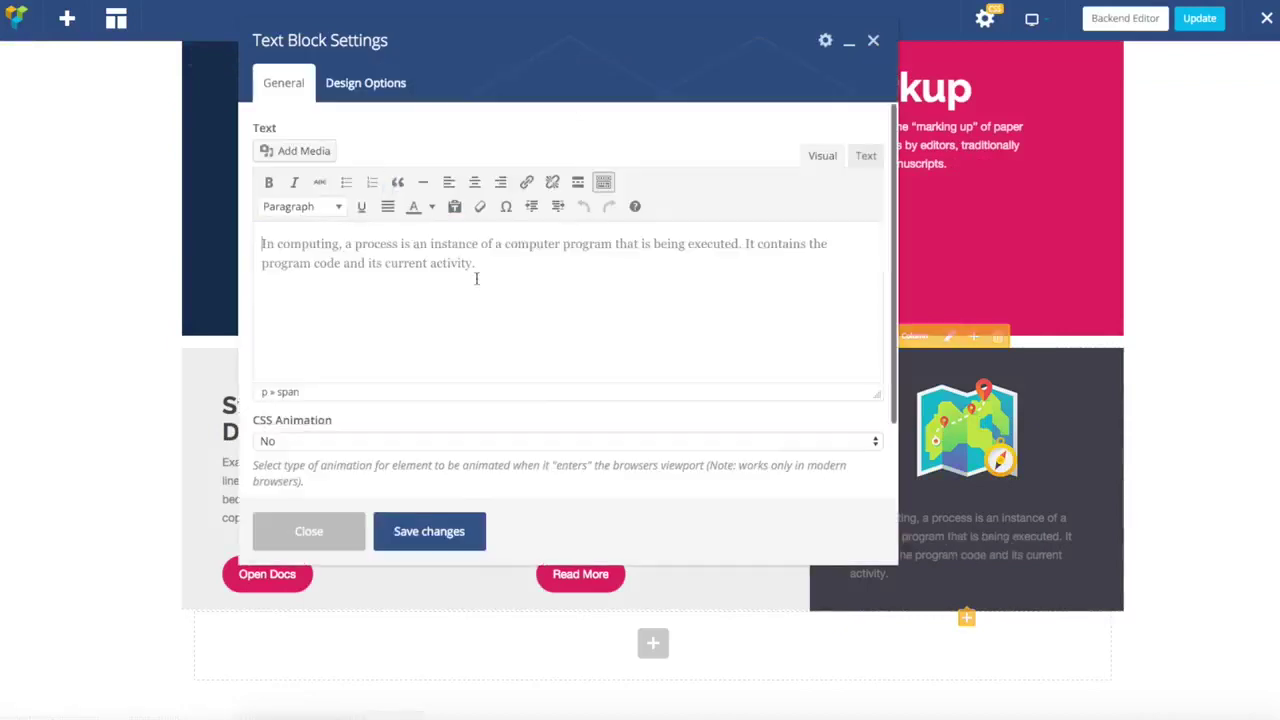
key("ctrl+a")
type("A technology roadmap document is a plan that matches short-term and long-term goals with specific technology solutions to help meet those goals.")
Step: Center the whole roadmap paragraph, set its text color to the custom light grey e8e8e8, then save and close the text block settings
key("ctrl+a")
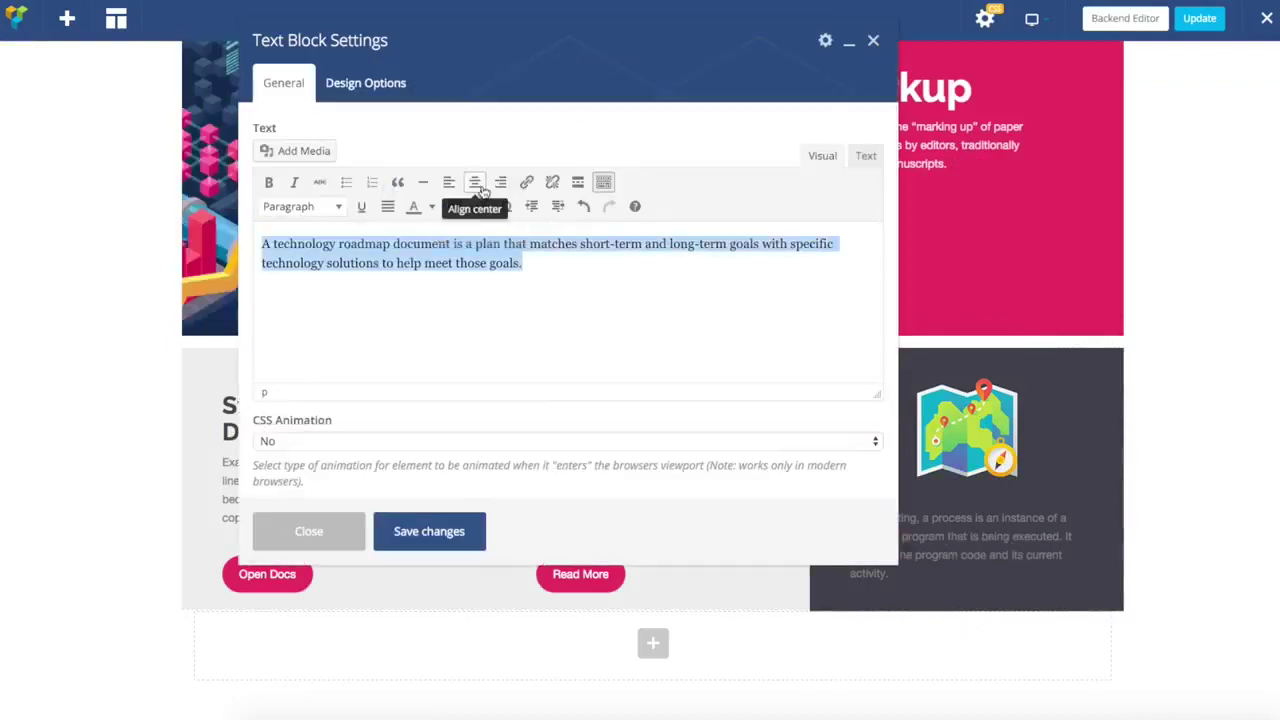
left_click(474, 181)
left_click(431, 208)
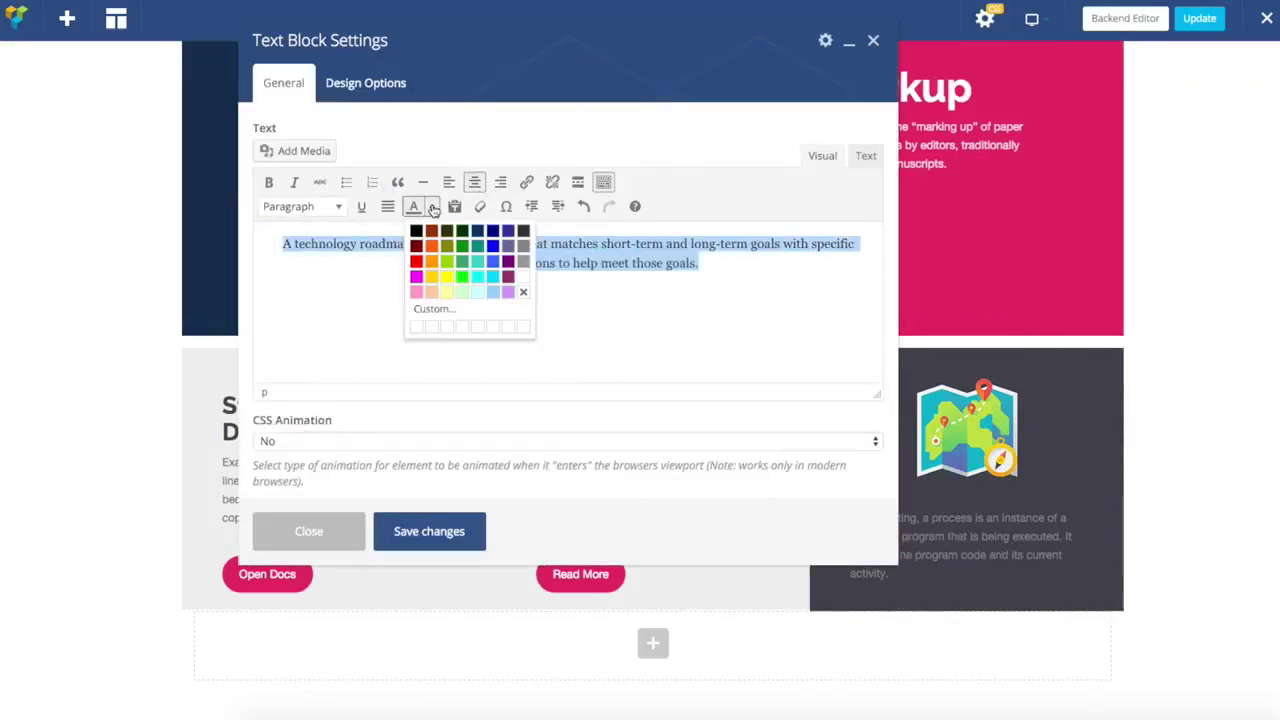
left_click(466, 311)
left_click_drag(540, 320, 492, 275)
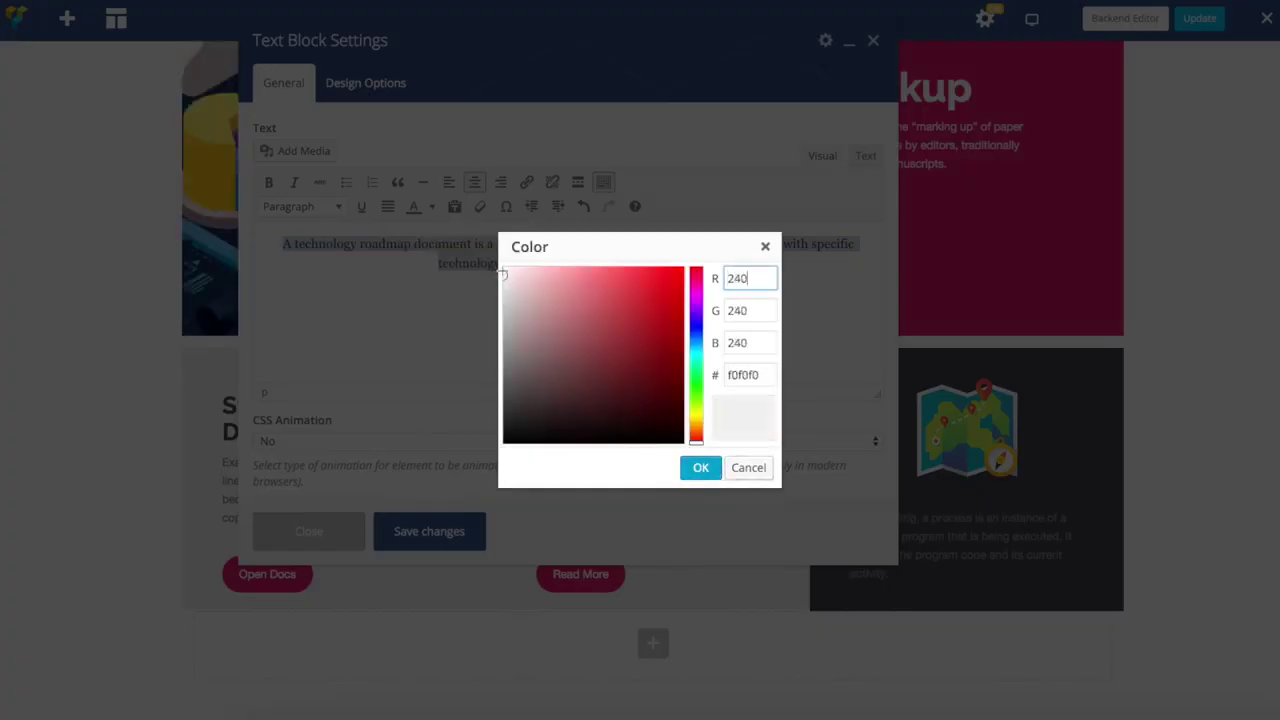
left_click_drag(503, 273, 503, 280)
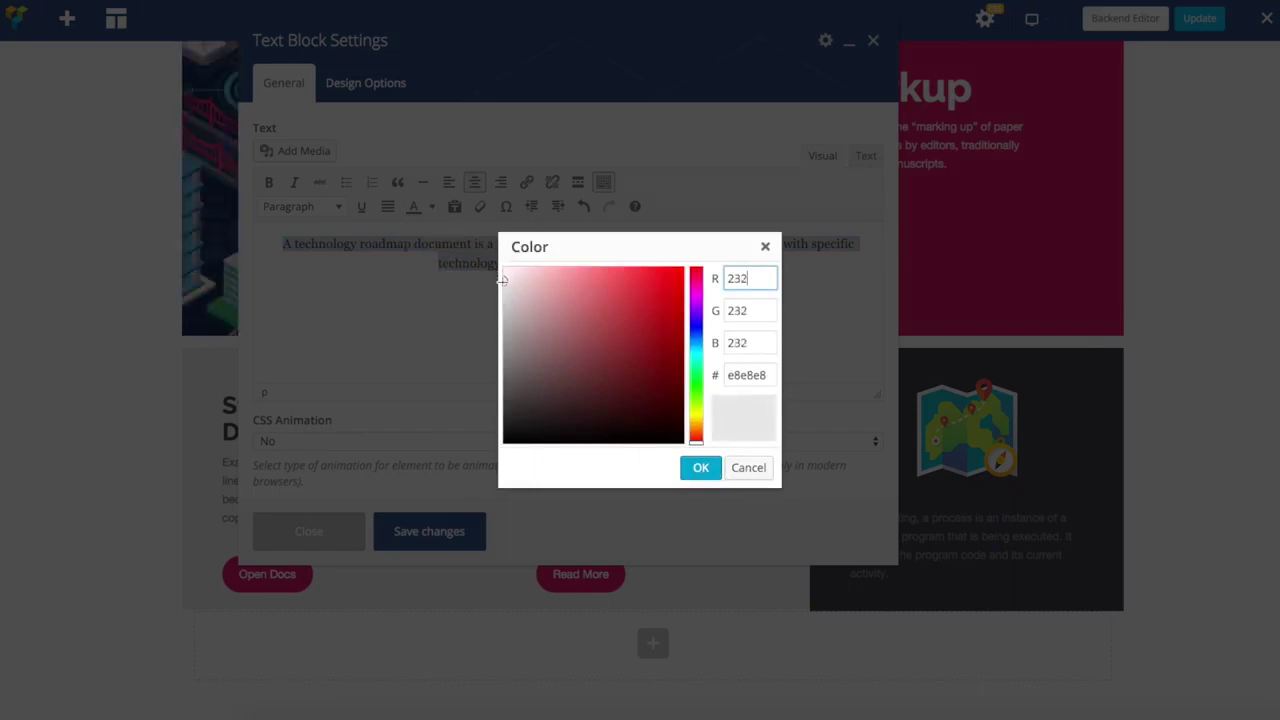
left_click(702, 470)
left_click(464, 535)
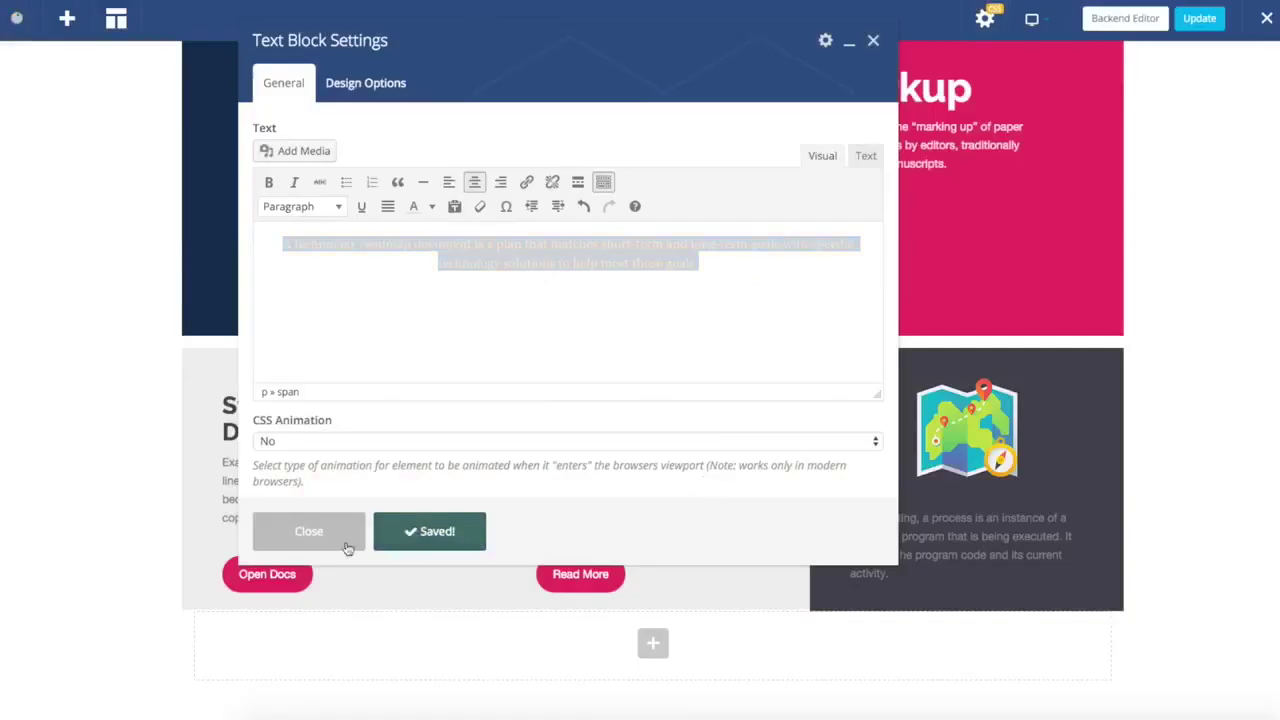
left_click(310, 532)
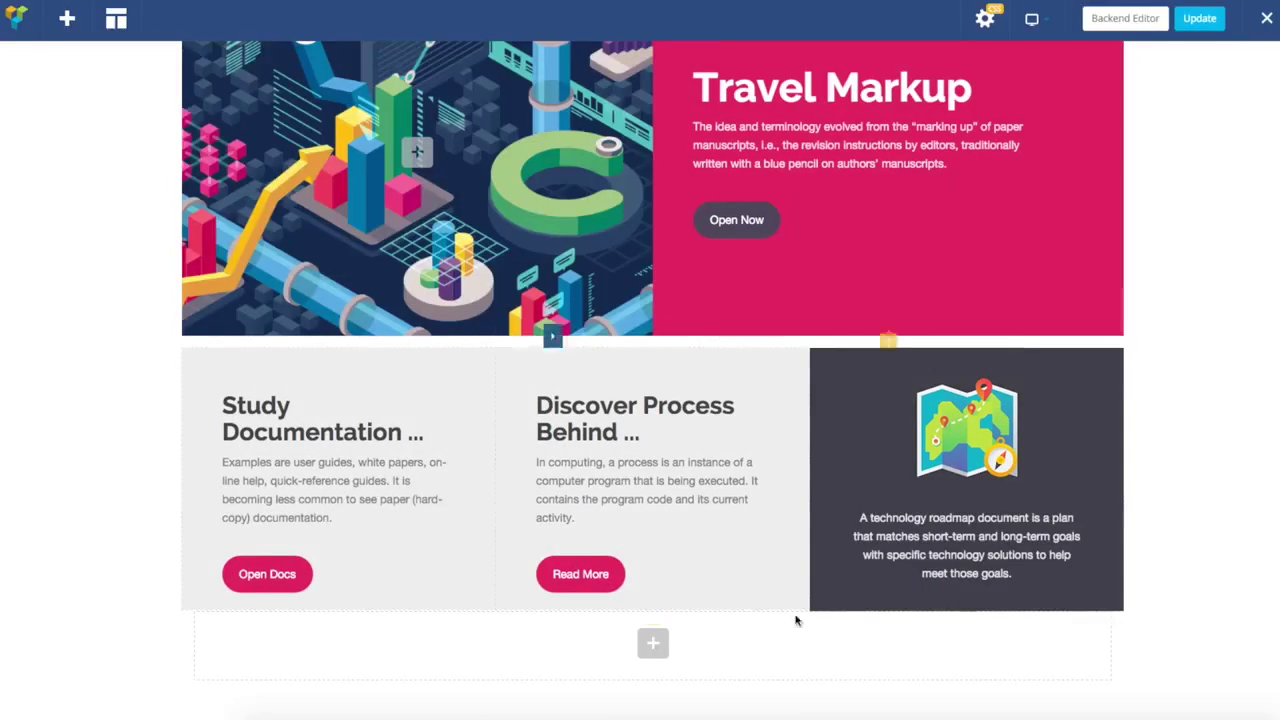
Step: Clone the "Discover Process Behind ..." heading and move one copy between the map image and the text in the dark column
left_click(698, 422)
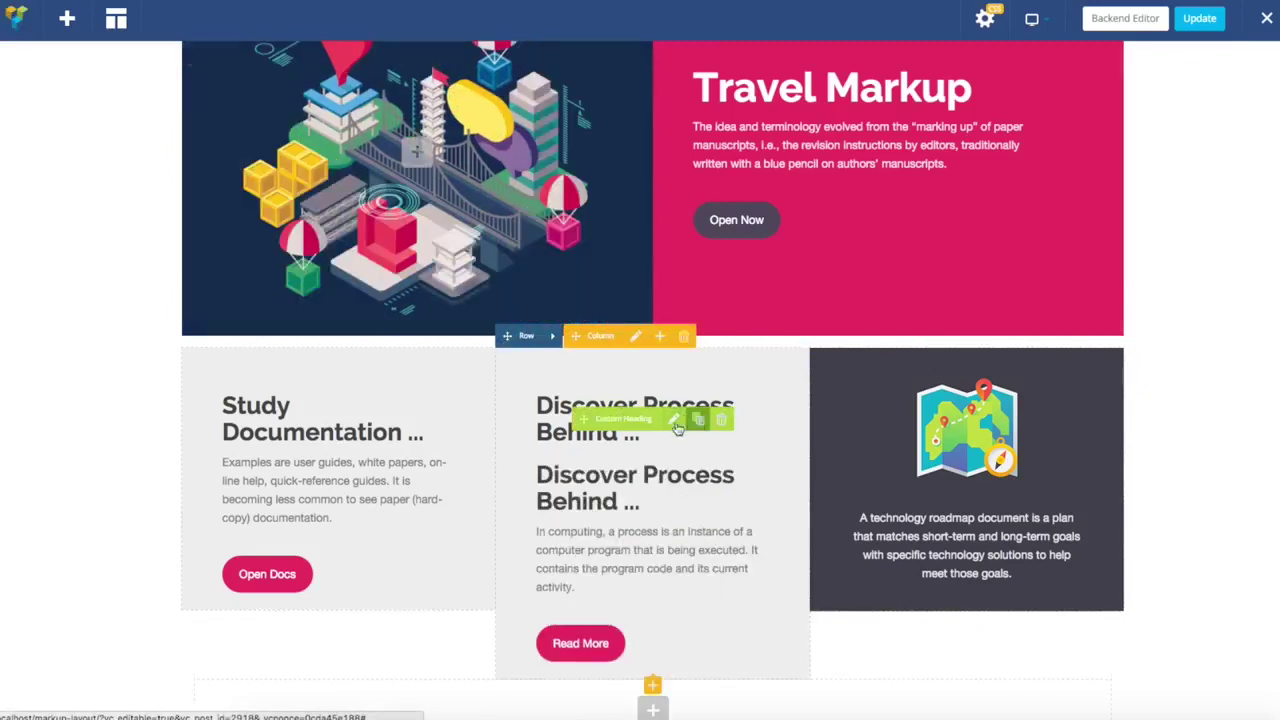
mouse_move(694, 486)
left_mouse_down()
mouse_move(971, 491)
mouse_move(988, 511)
left_mouse_up()
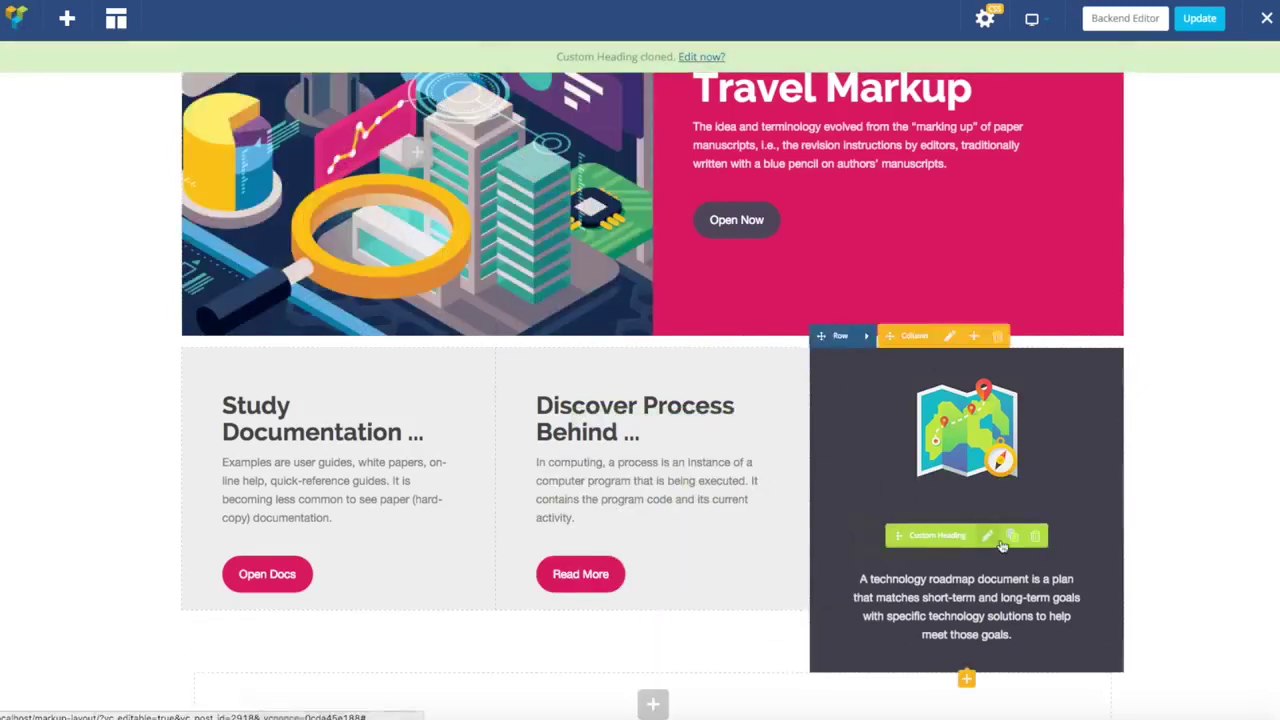
Step: Set the dark column heading's text color to white (#ffffff) and save the heading settings
left_click(993, 536)
scroll(430, 355, "down", 5)
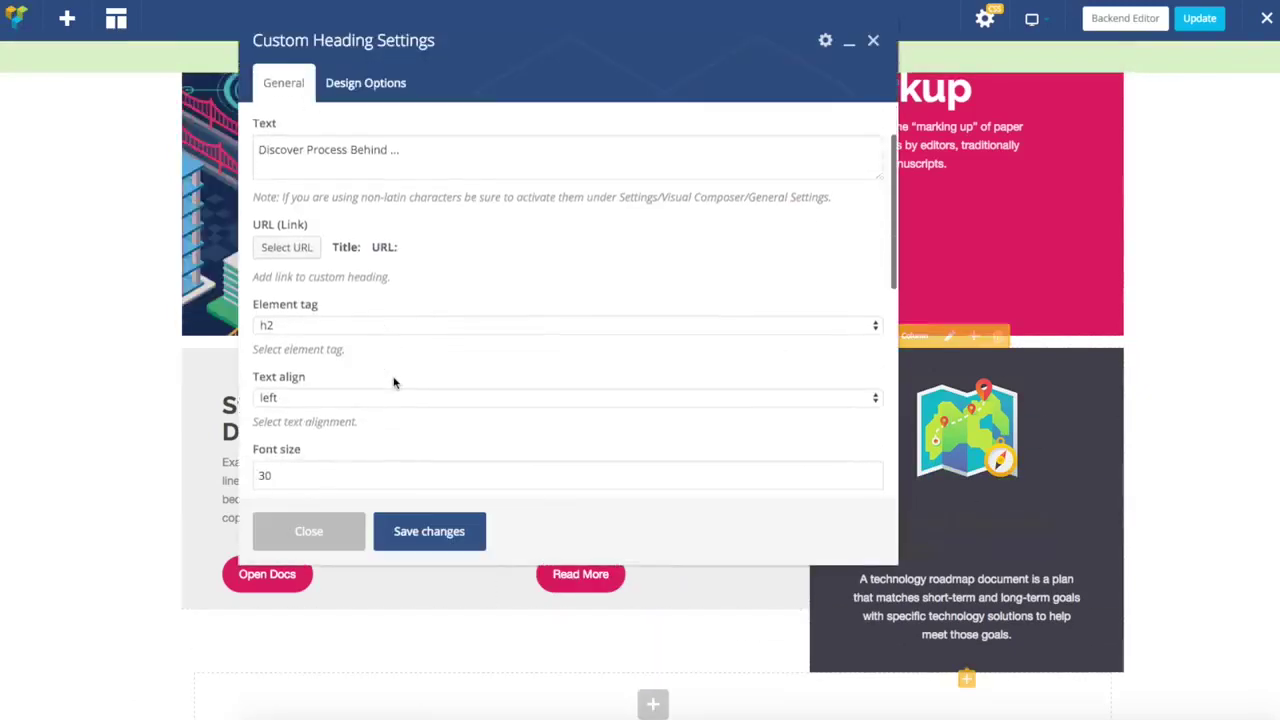
left_click(305, 400)
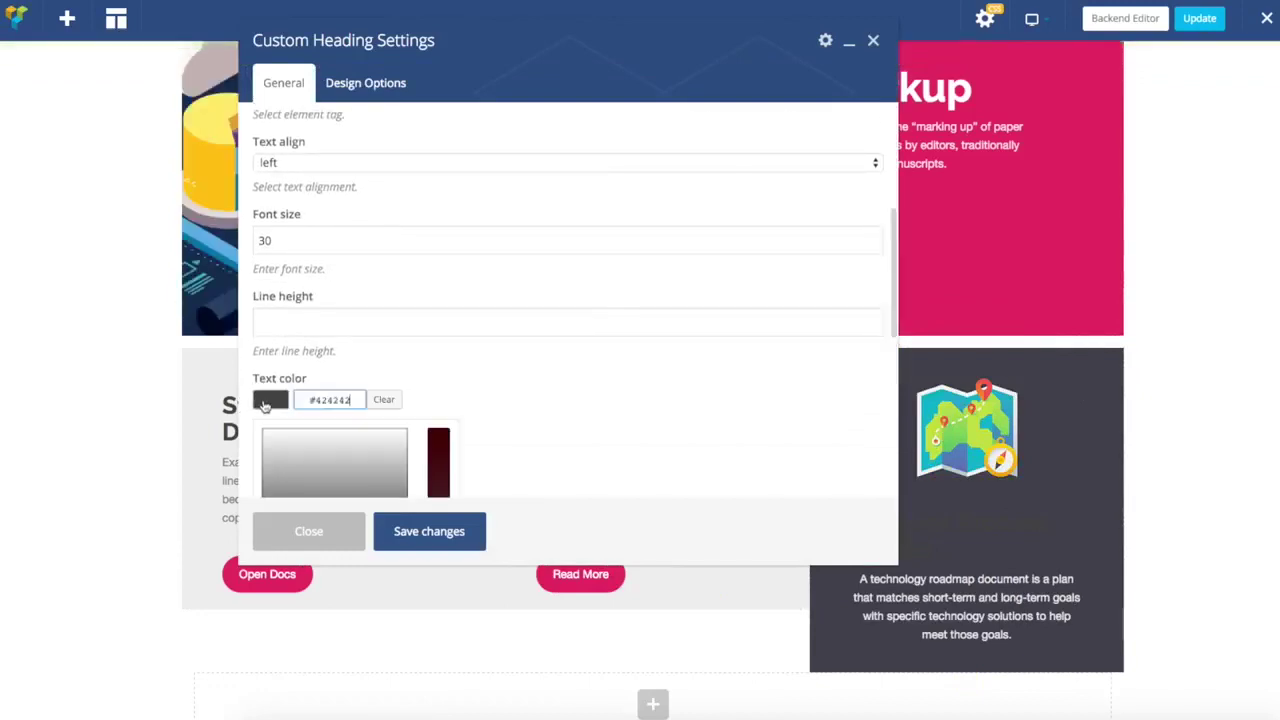
scroll(290, 420, "down", 3)
left_click(287, 428)
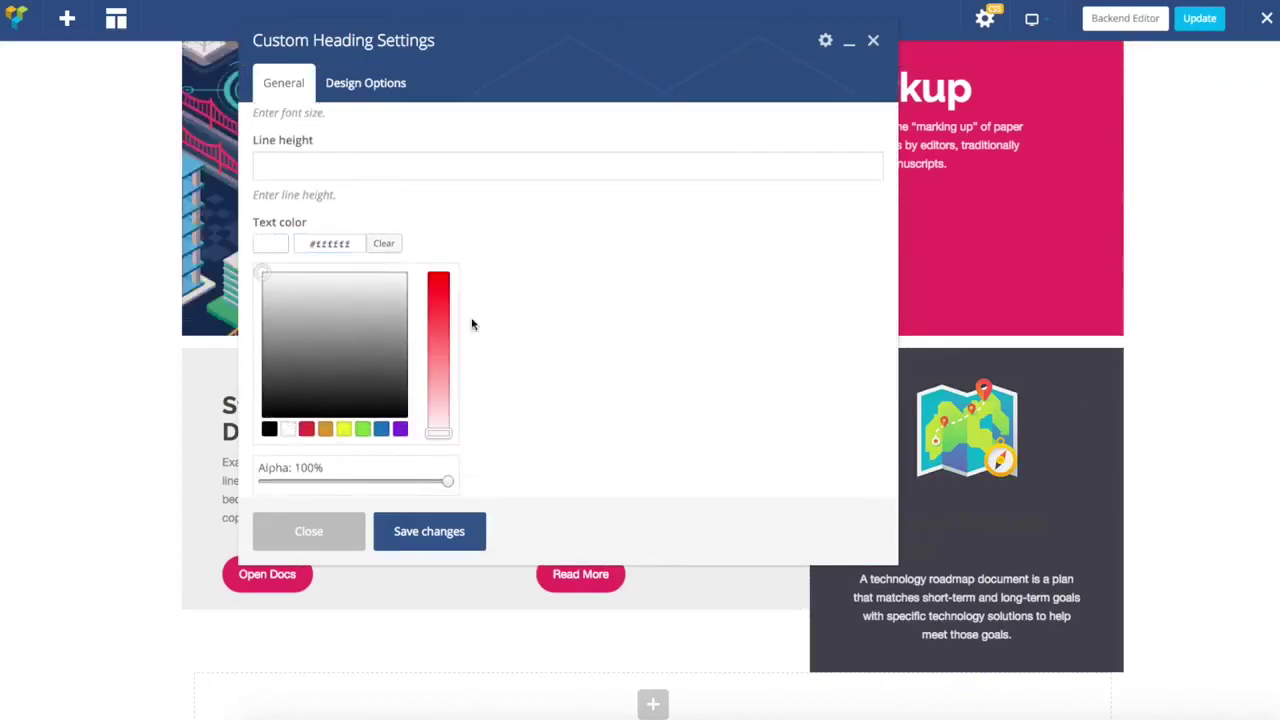
left_click(476, 323)
scroll(503, 319, "up", 2)
left_click(426, 535)
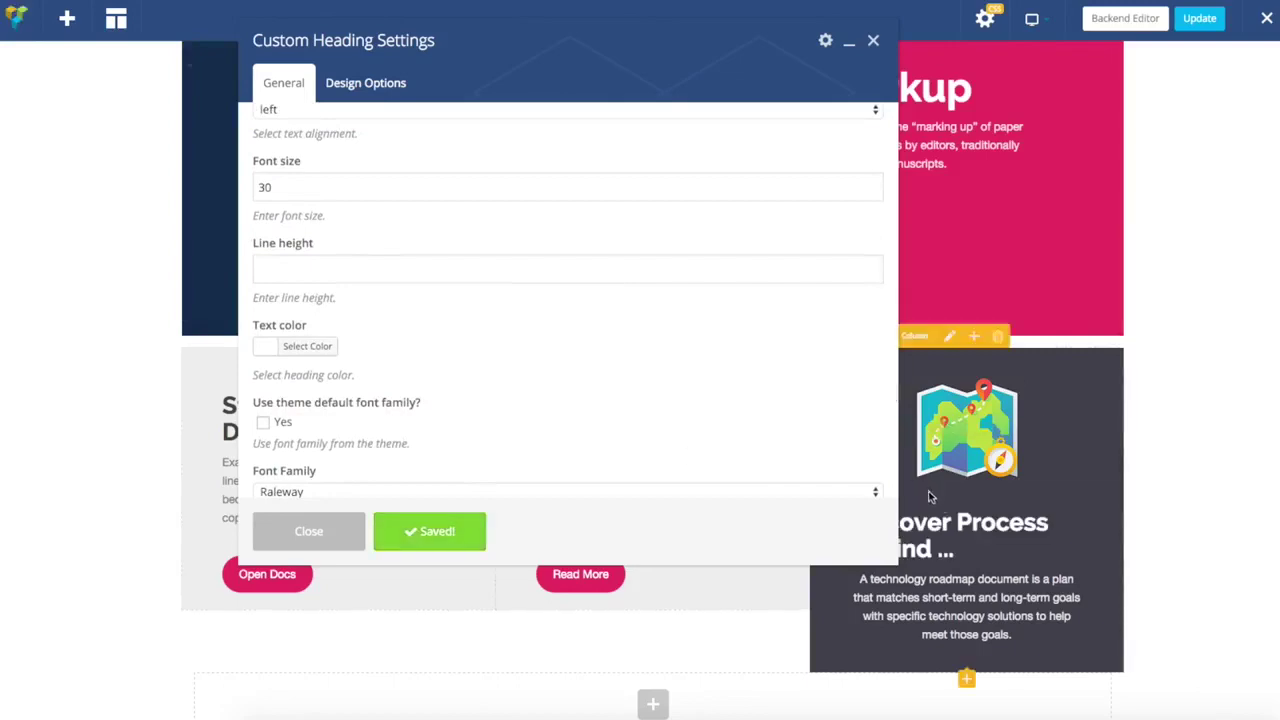
Step: Move the settings window off the dark column and replace the heading text with "Our Roadmap ..." from the example page
left_click_drag(562, 70, 506, 70)
scroll(360, 184, "up", 3)
scroll(360, 184, "up", 3)
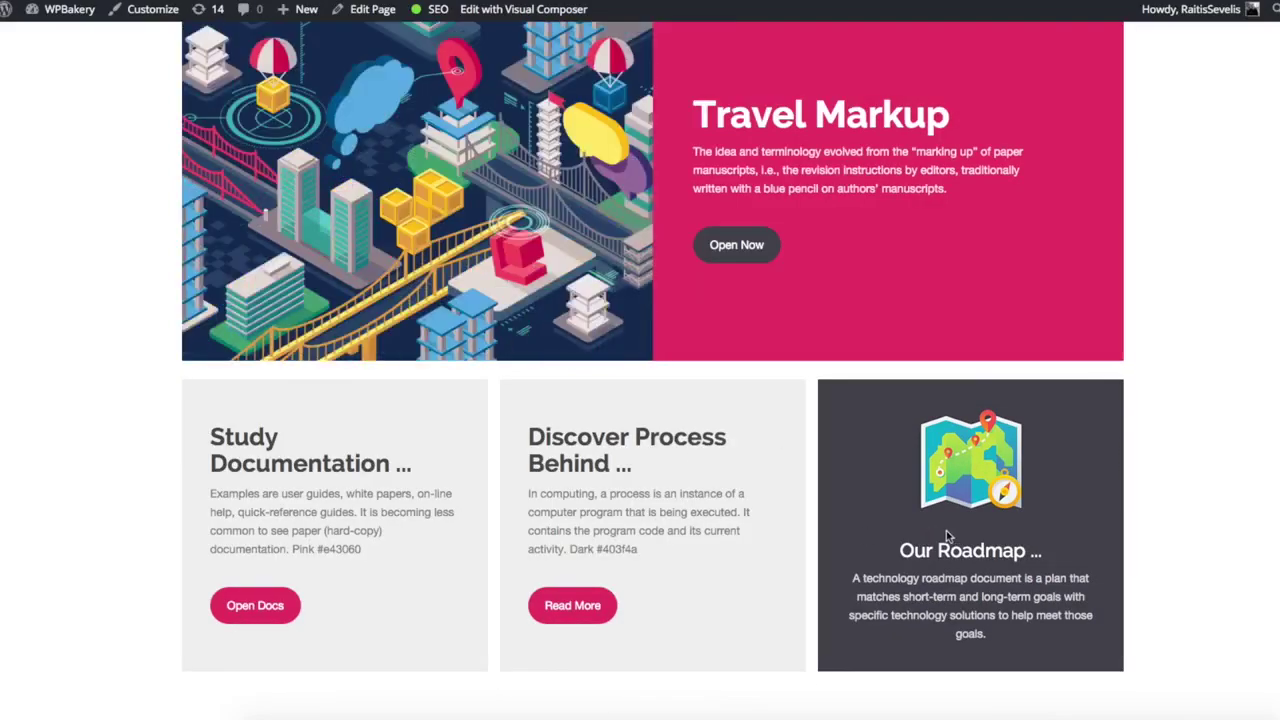
left_click_drag(1030, 550, 898, 550)
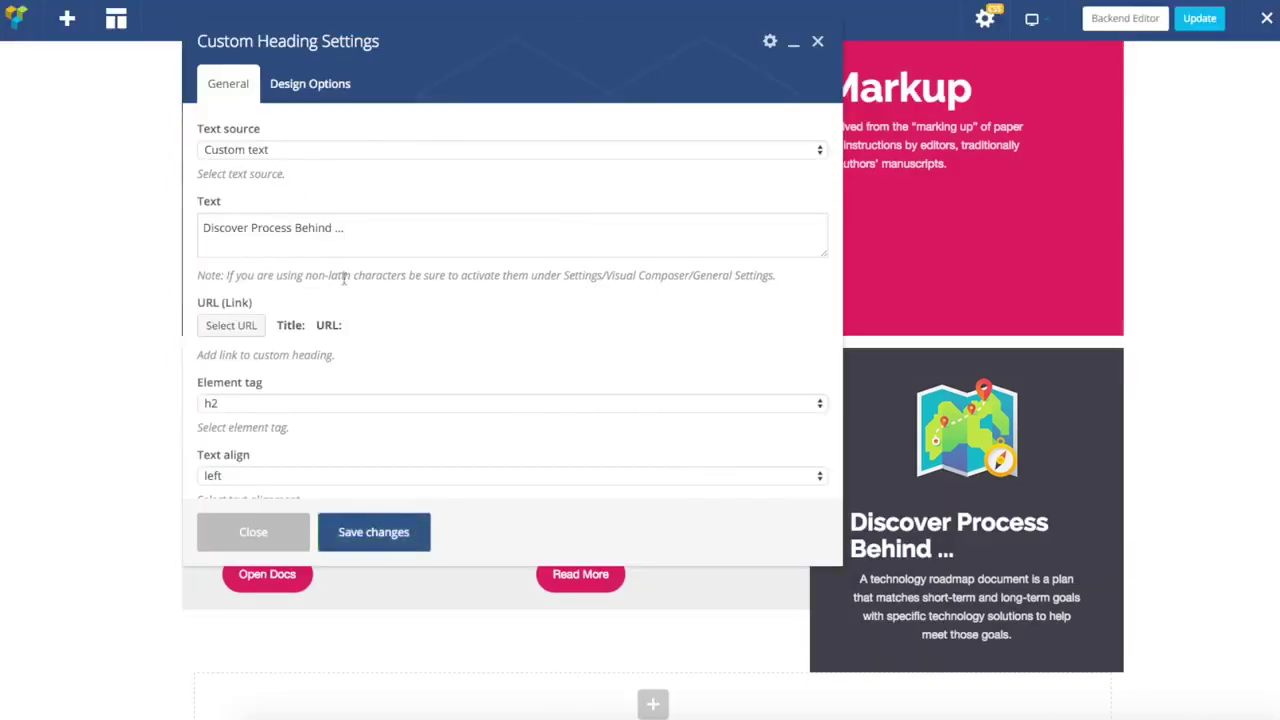
left_click_drag(355, 231, 209, 226)
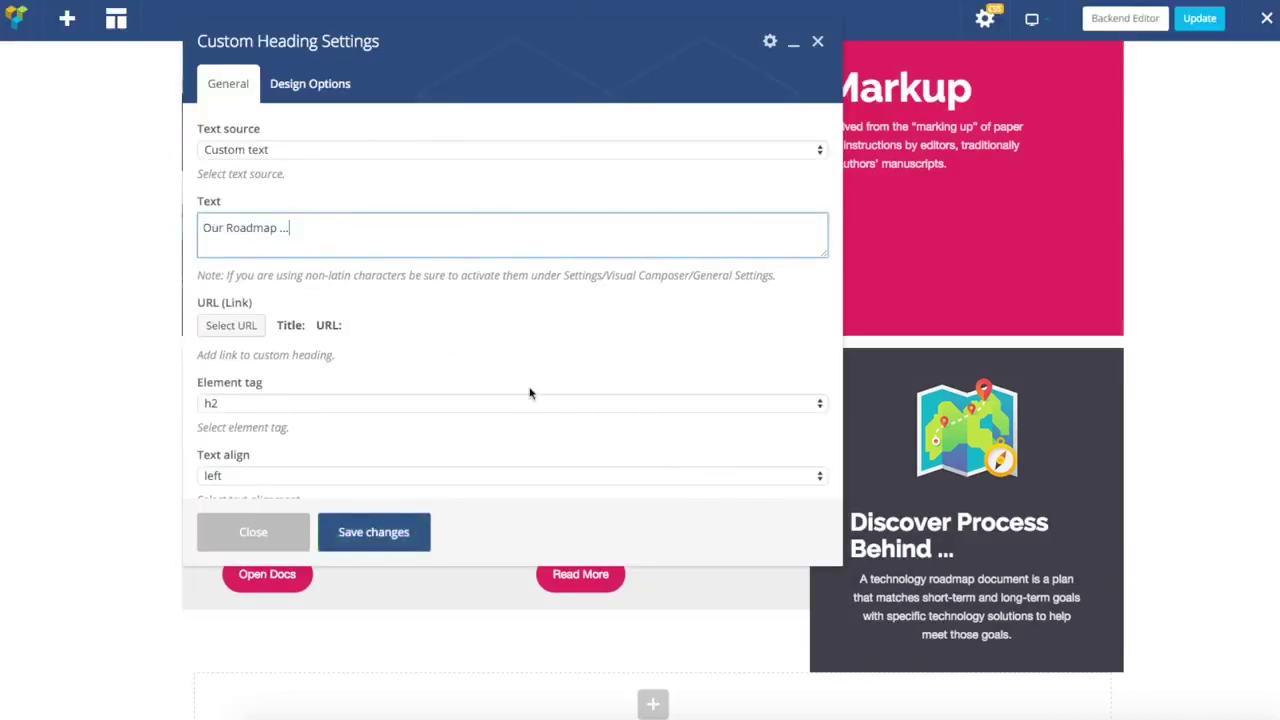
Step: Set the Our Roadmap heading's text alignment to center and its font size to 24, then save the changes
scroll(530, 393, "down", 3)
left_click(296, 311)
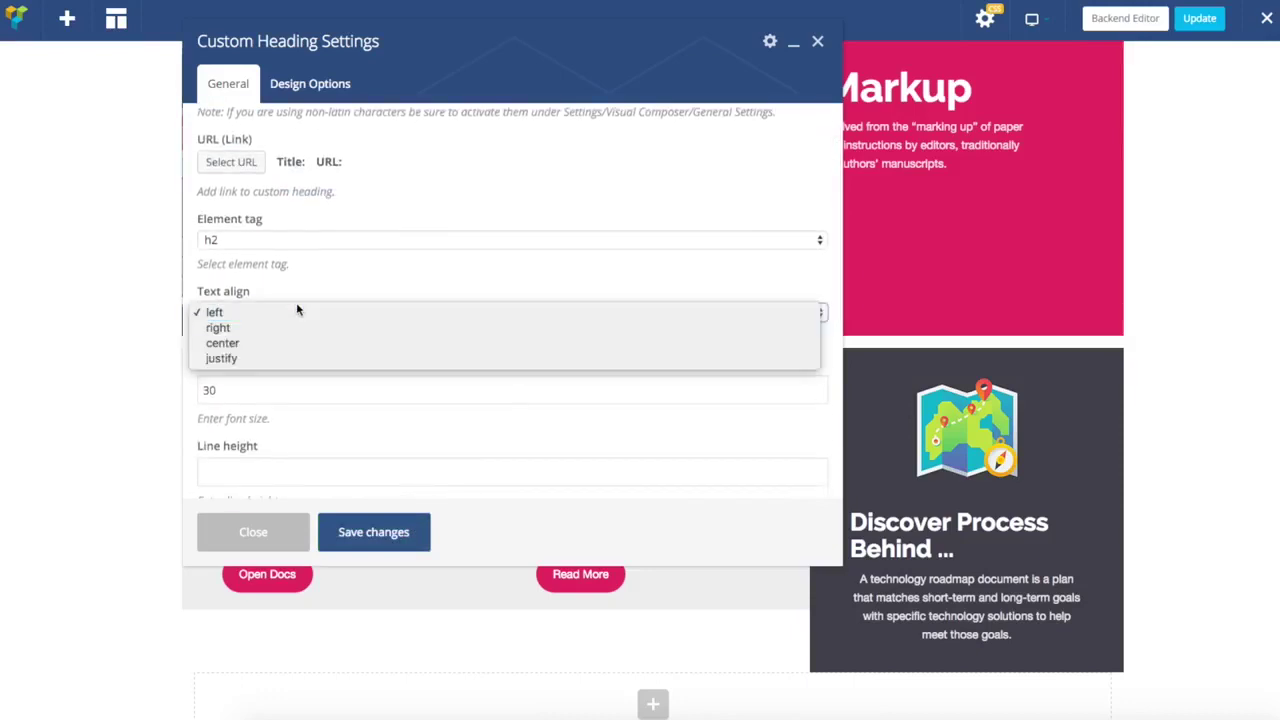
left_click(357, 346)
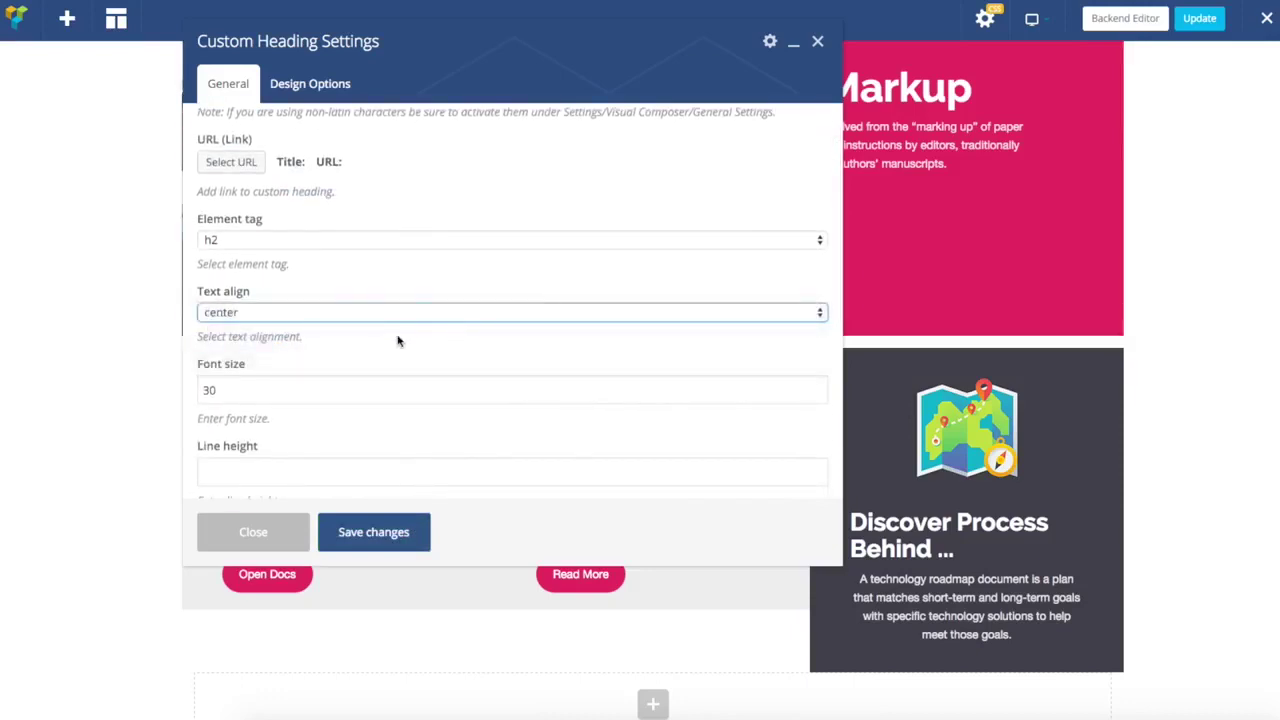
scroll(397, 341, "down", 1)
left_click_drag(323, 320, 149, 317)
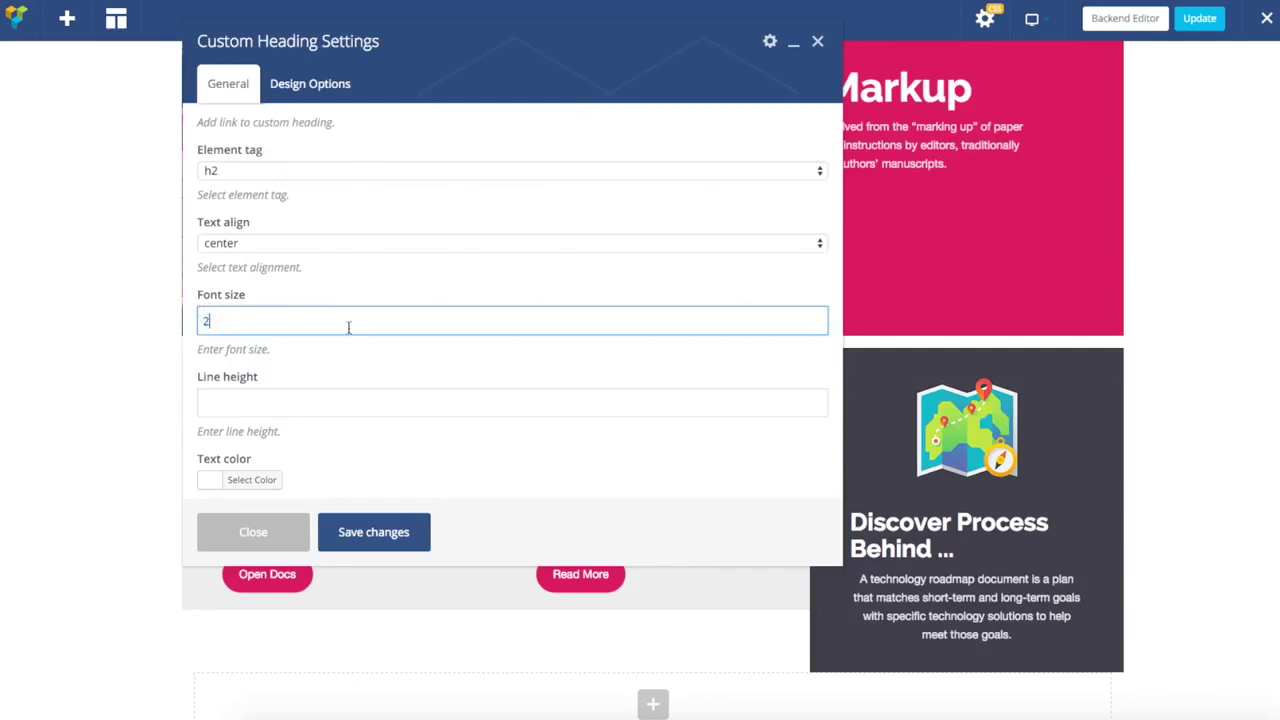
type("24")
left_click(373, 527)
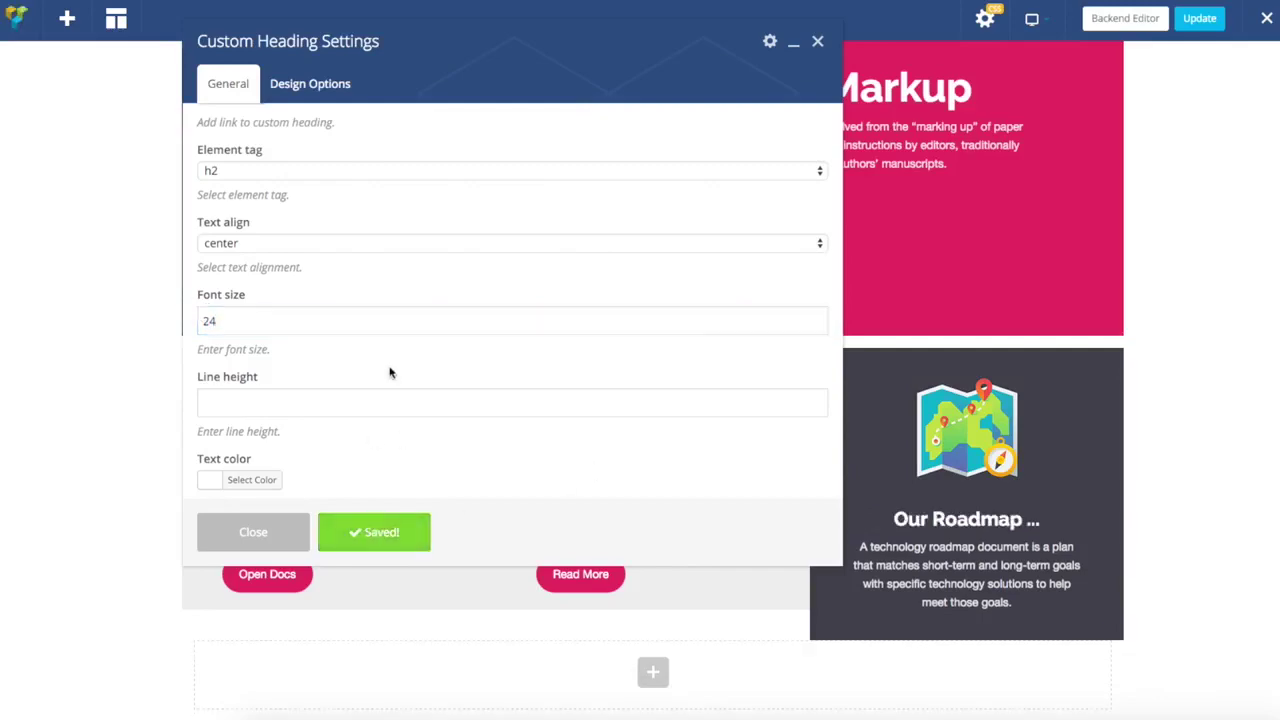
Step: Change the Our Roadmap heading's font style to 500 bold regular, save and close its settings, and update the page
scroll(390, 373, "down", 4)
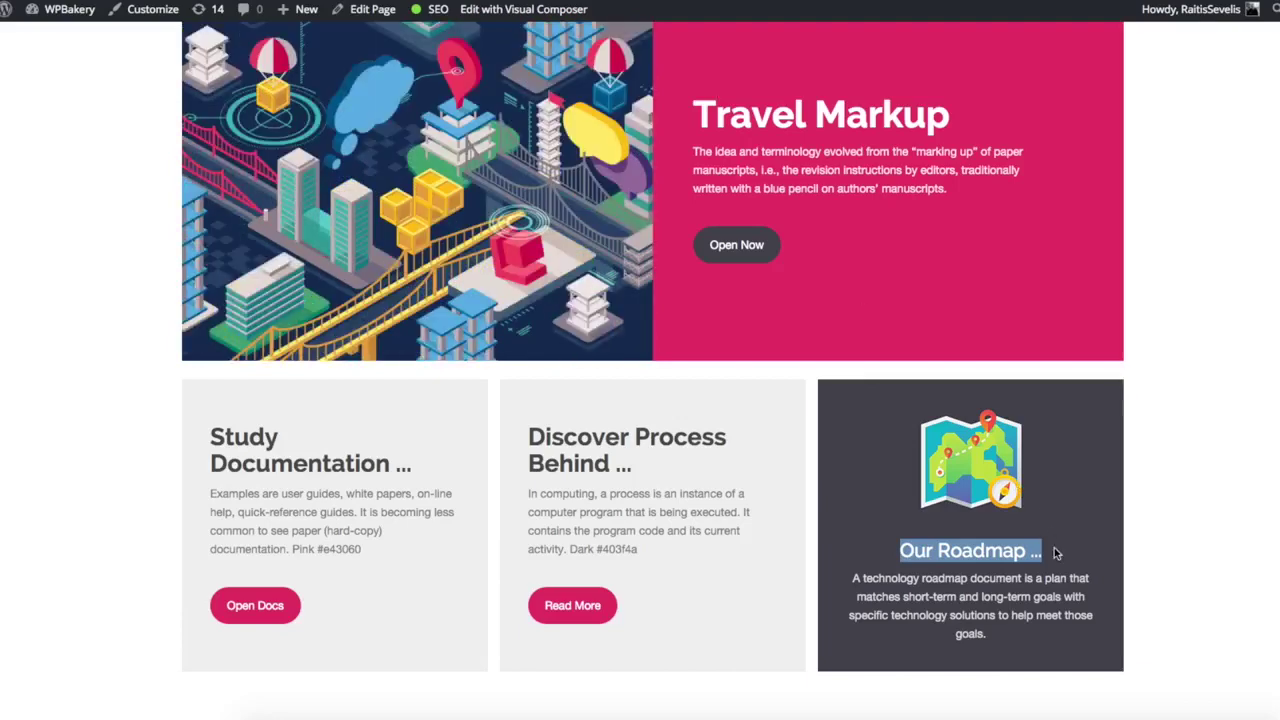
left_click(1050, 560)
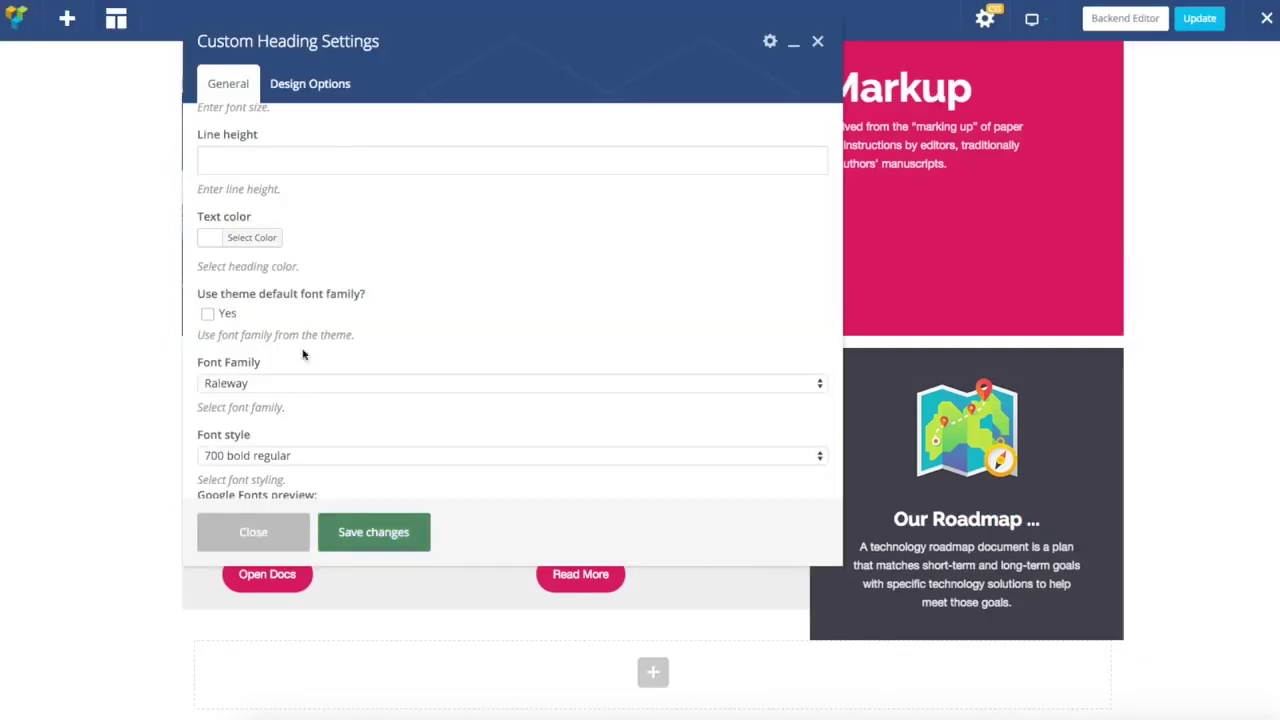
scroll(303, 355, "down", 2)
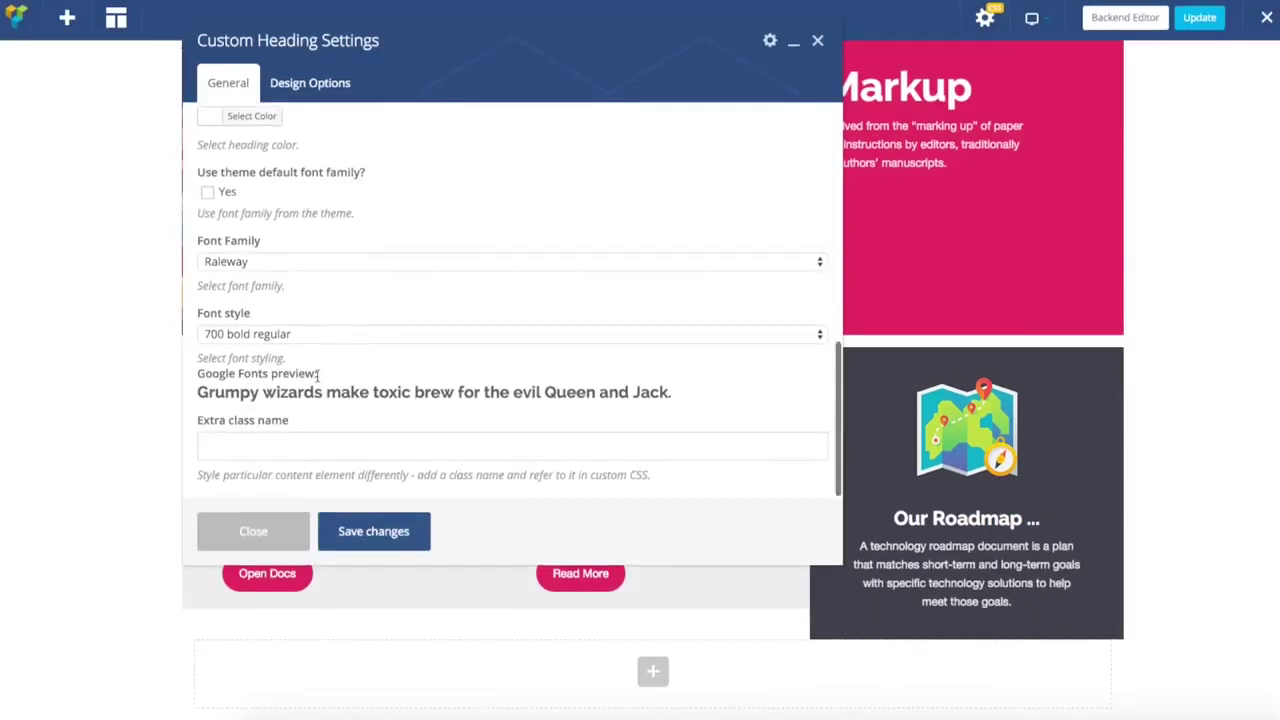
left_click(275, 334)
left_click(272, 308)
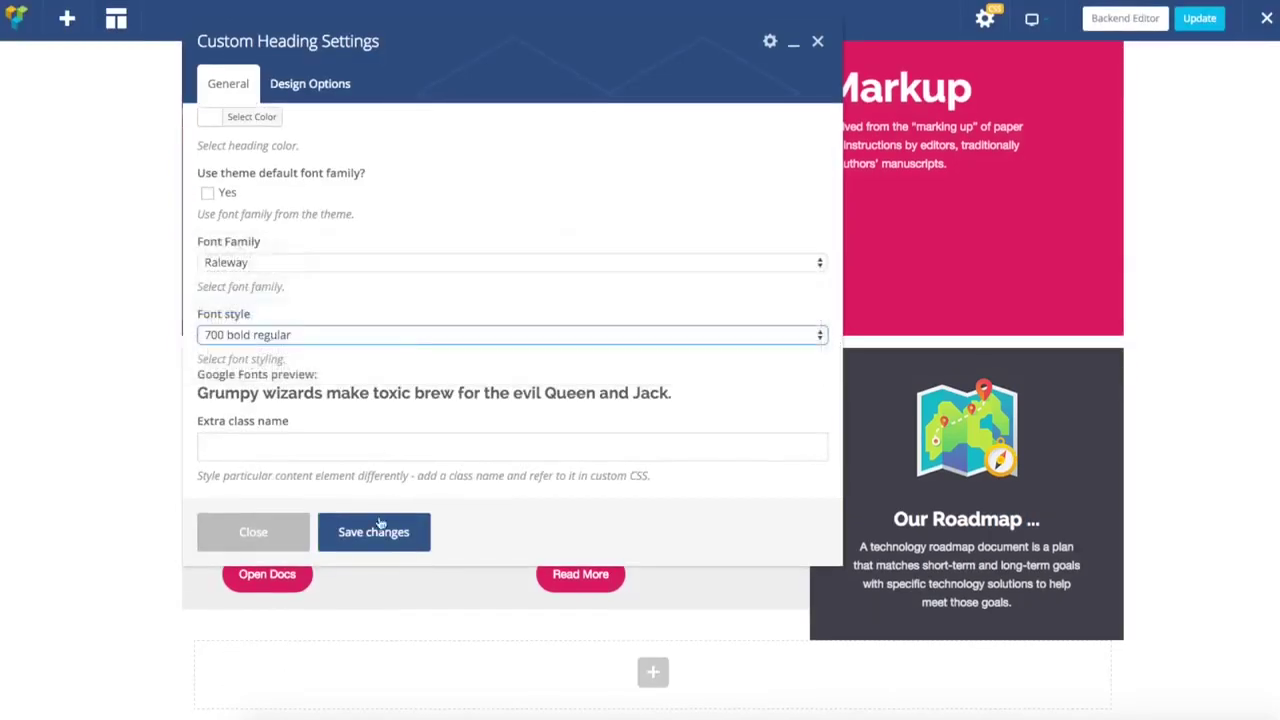
left_click(380, 536)
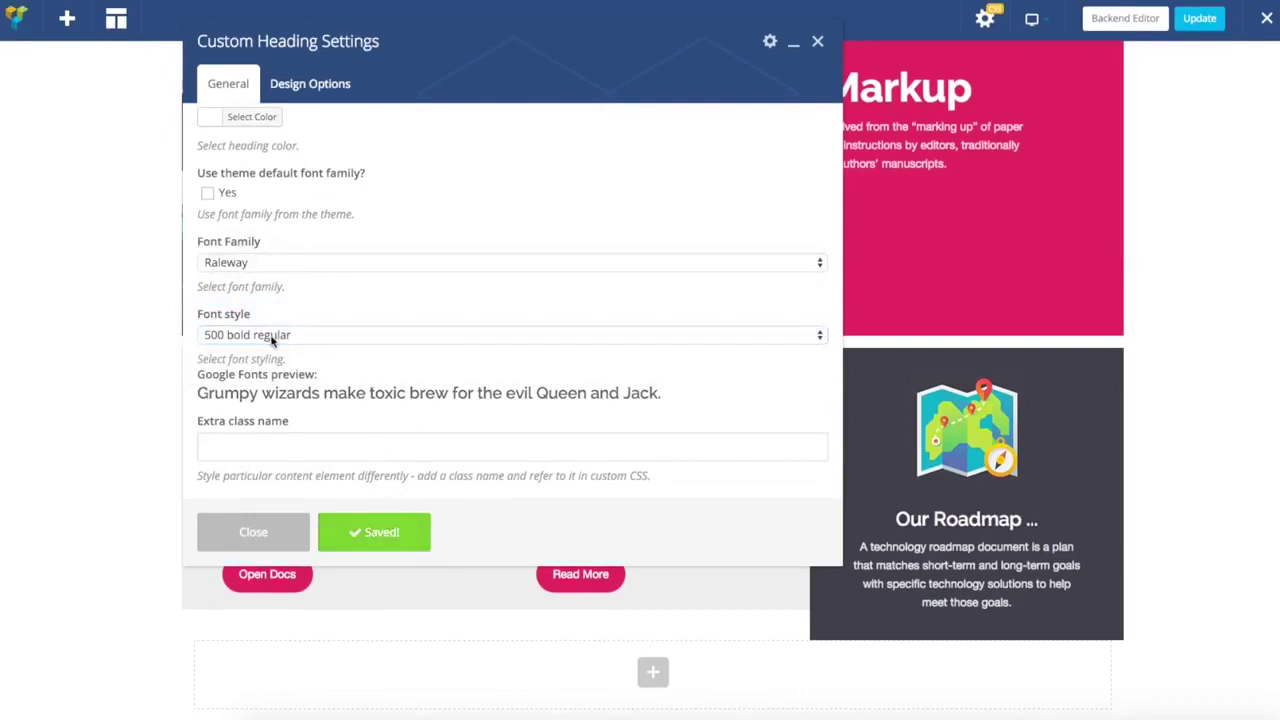
left_click(262, 533)
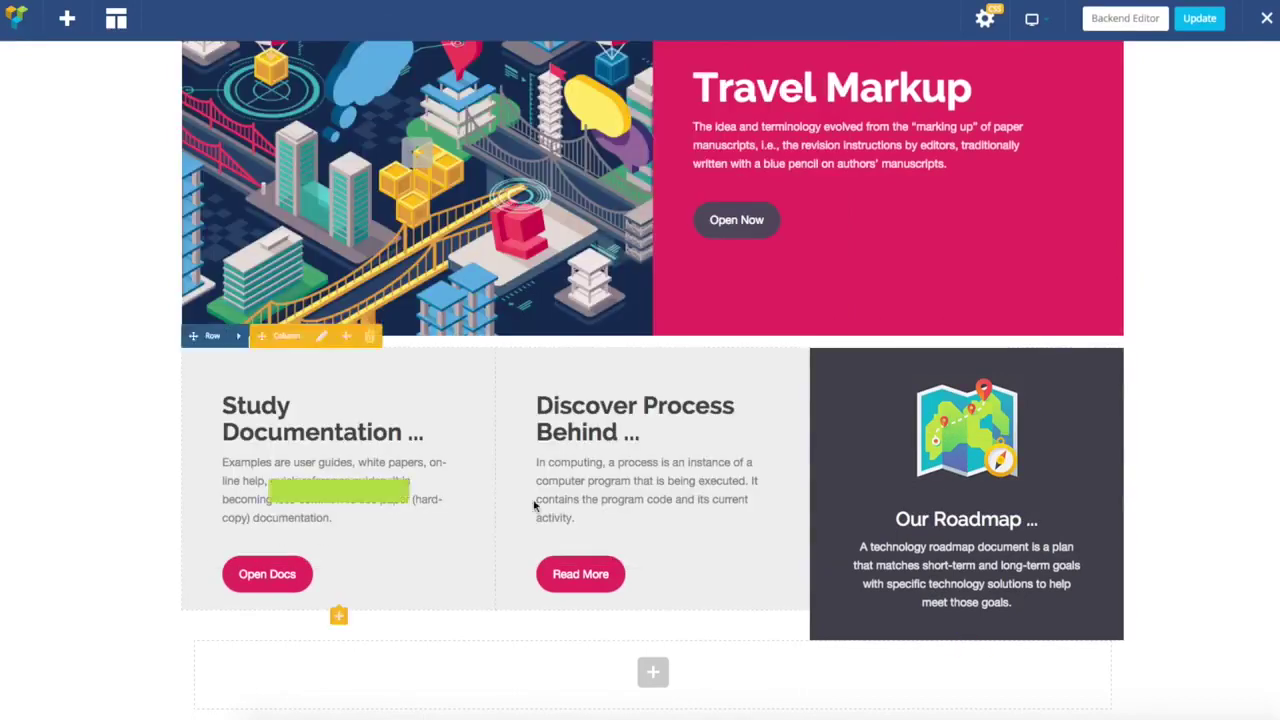
scroll(1080, 443, "down", 1)
left_click(1200, 22)
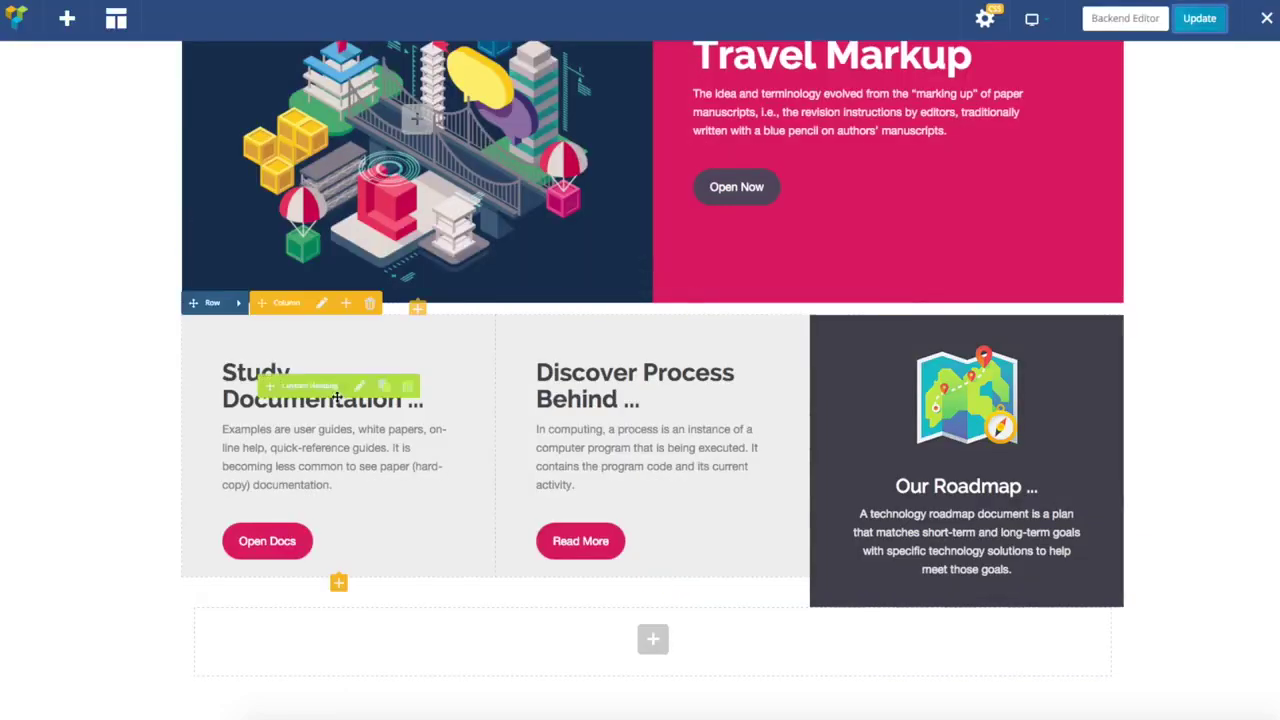
Step: Enable equal column height for the three-column row, save, and move the settings window off the first column
left_click(264, 304)
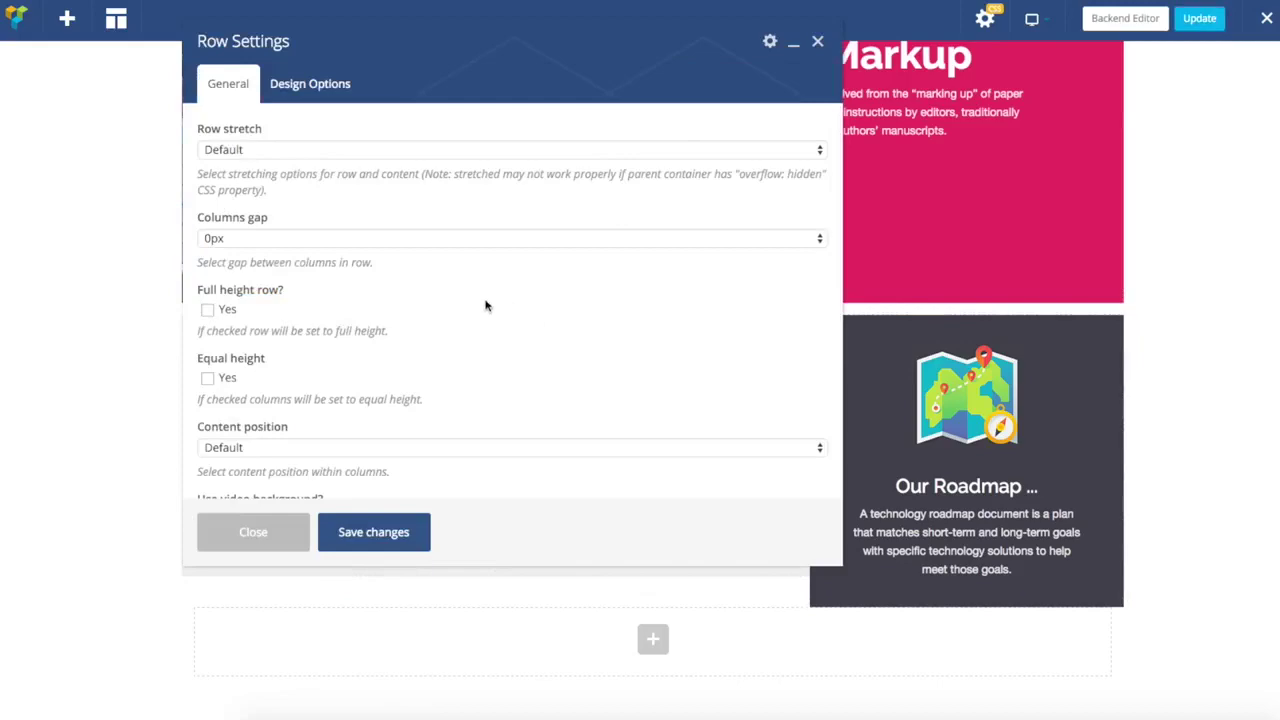
left_click(388, 545)
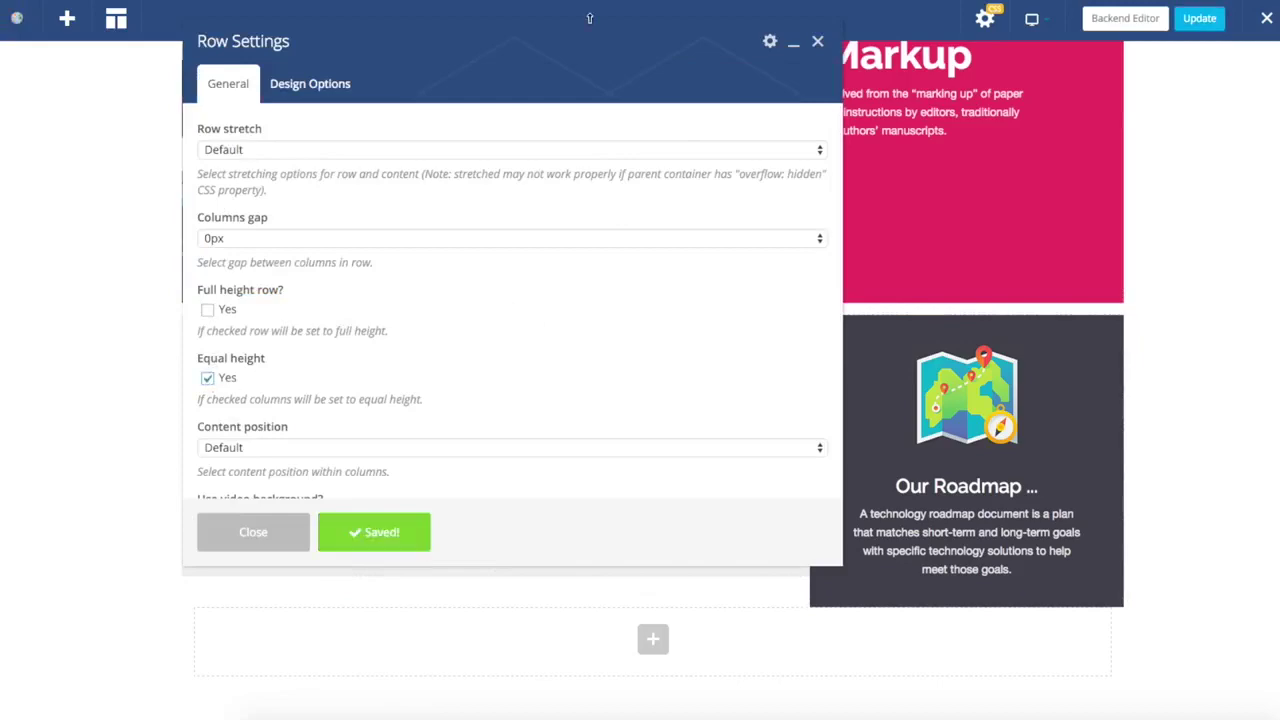
left_click_drag(600, 41, 936, 66)
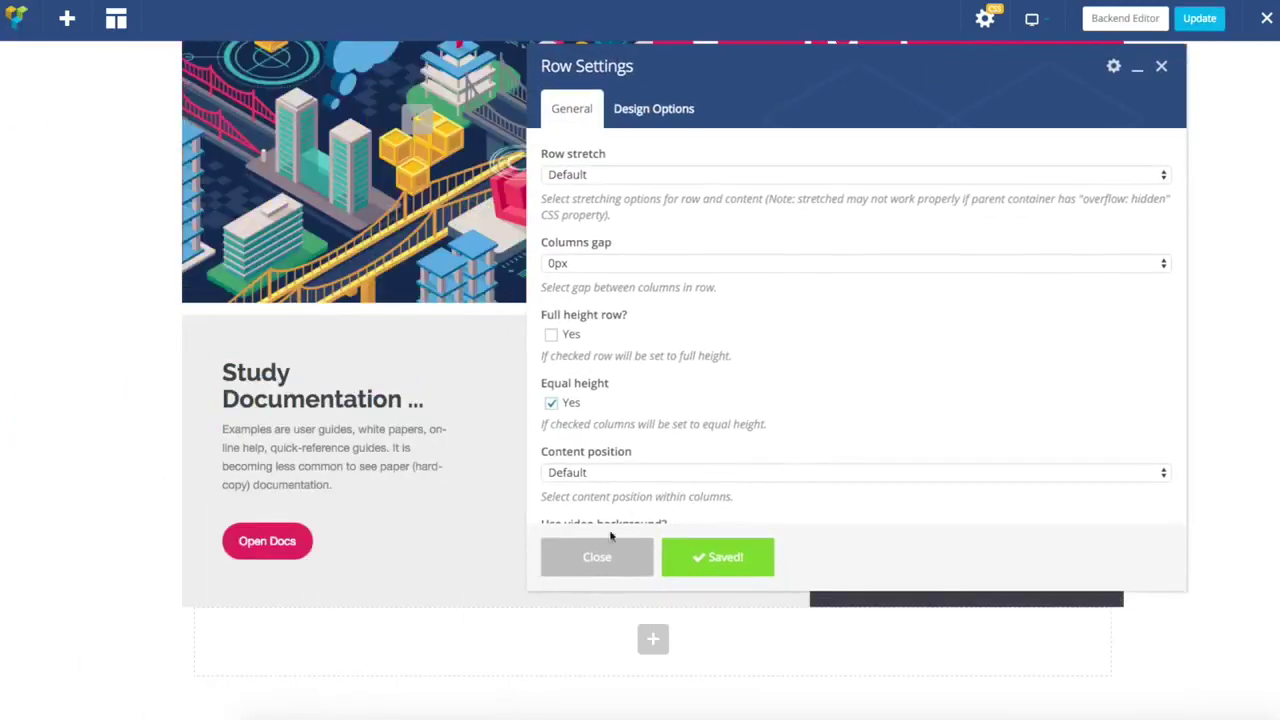
Step: Set the columns gap of the three-column row below Travel Markup to 15px, save and close its settings, and check the example page
left_click(598, 557)
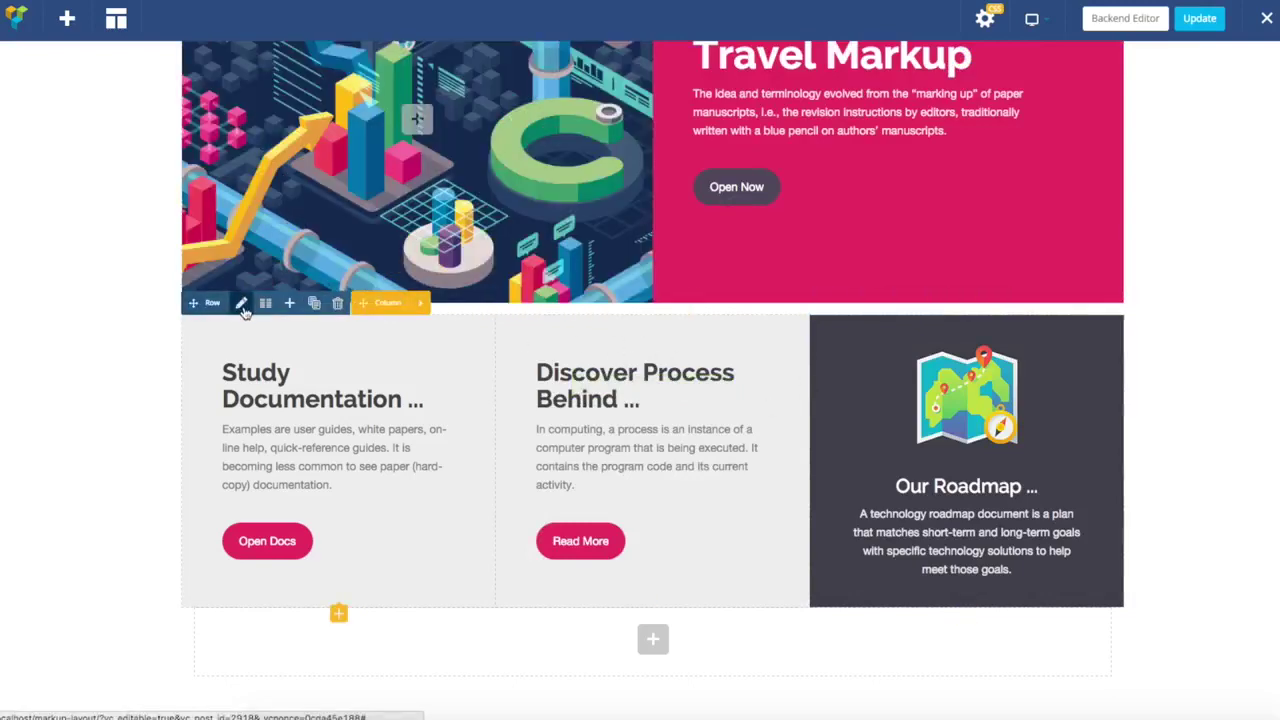
left_click(241, 303)
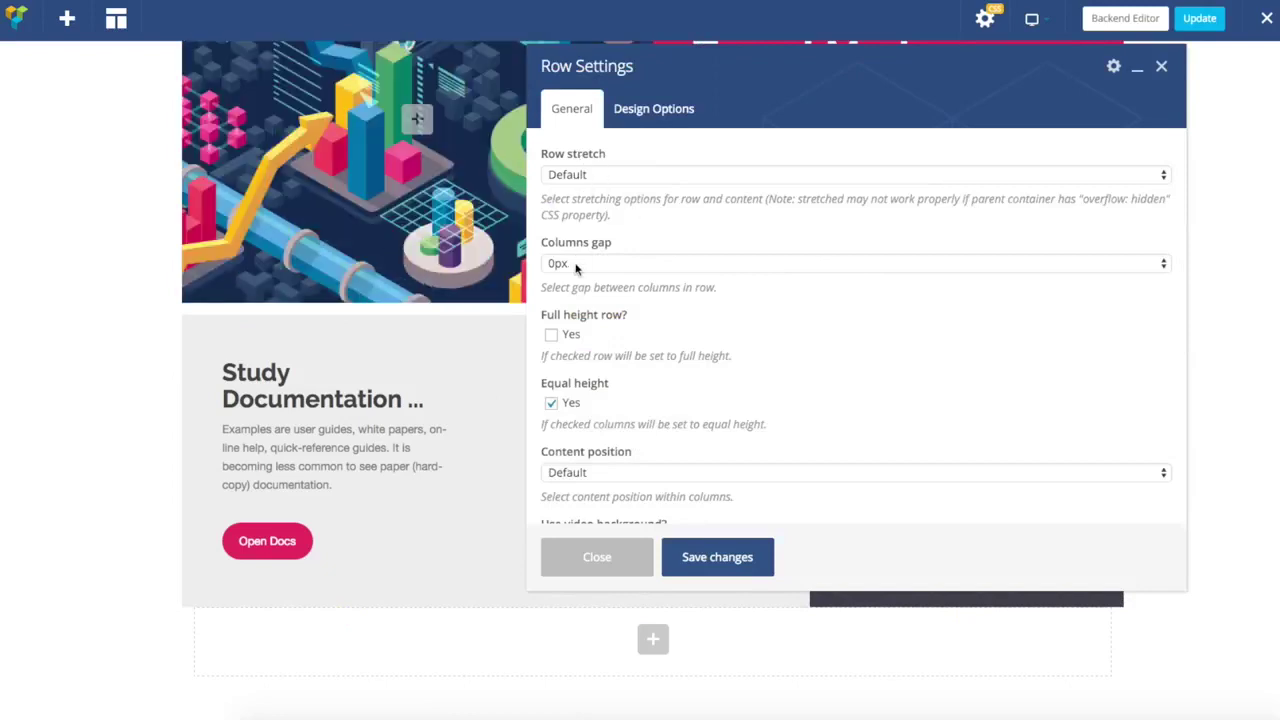
left_click(575, 266)
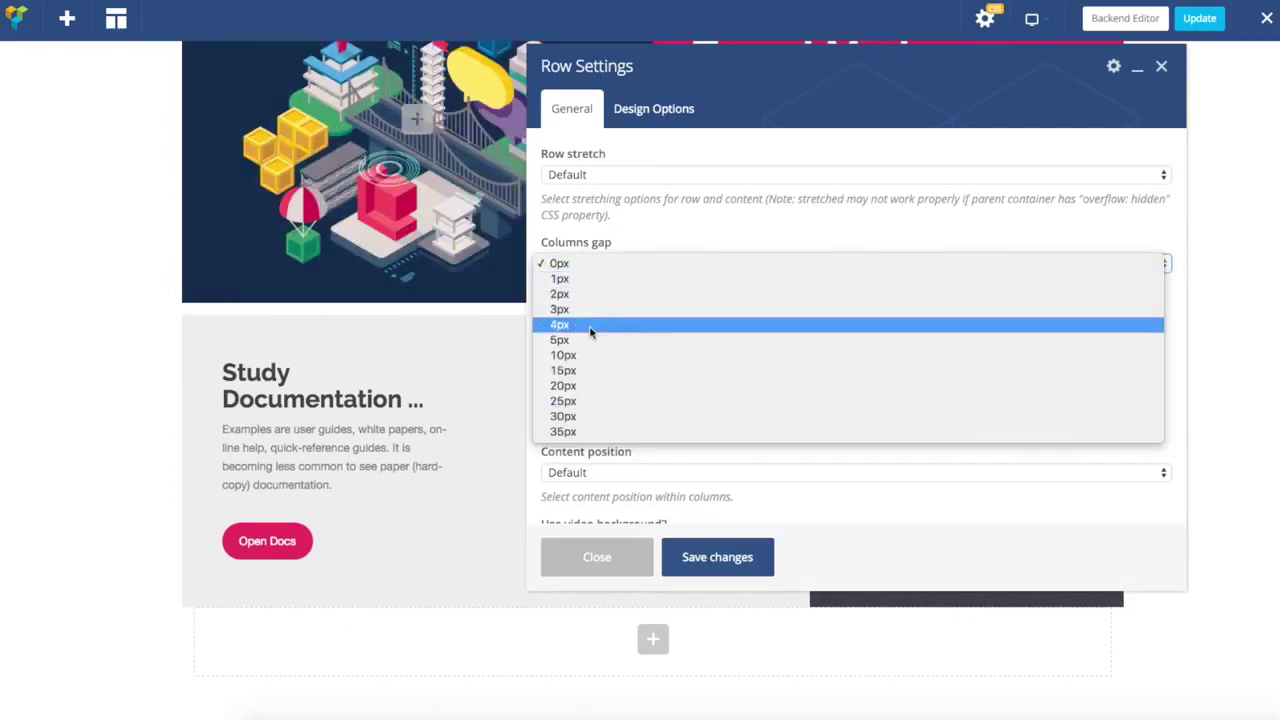
left_click(581, 371)
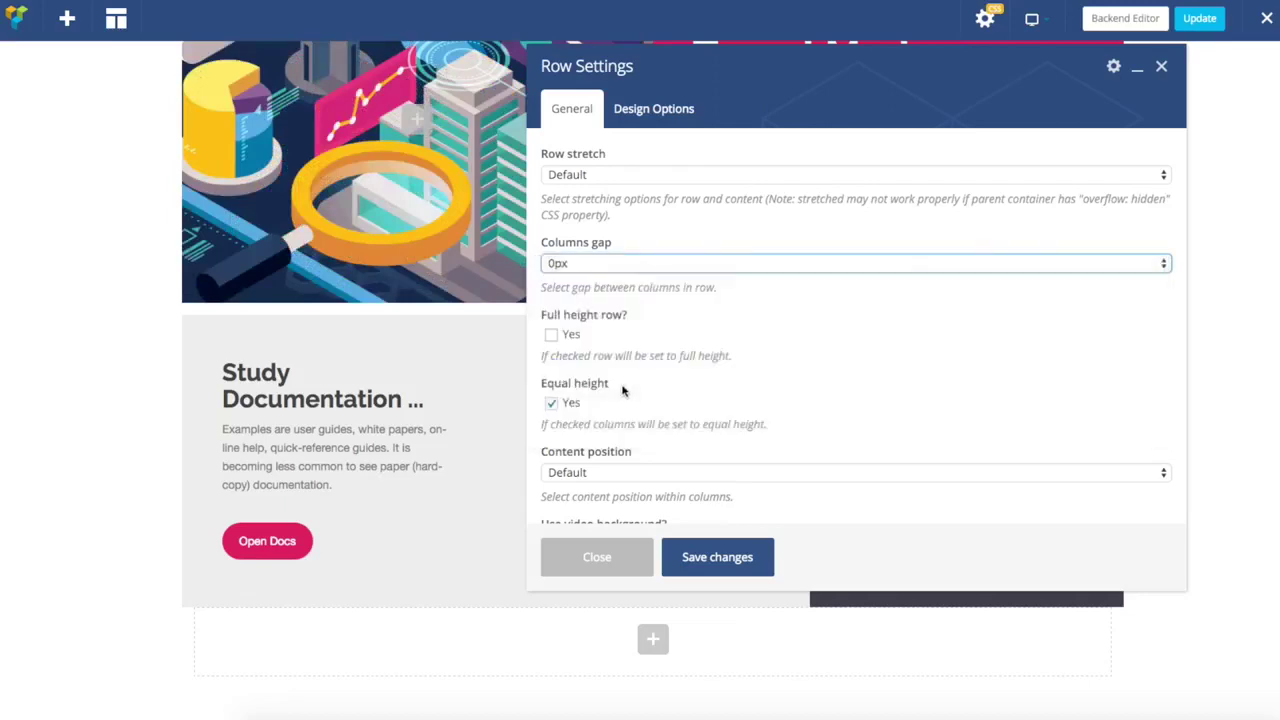
left_click(700, 557)
left_click_drag(803, 106, 525, 77)
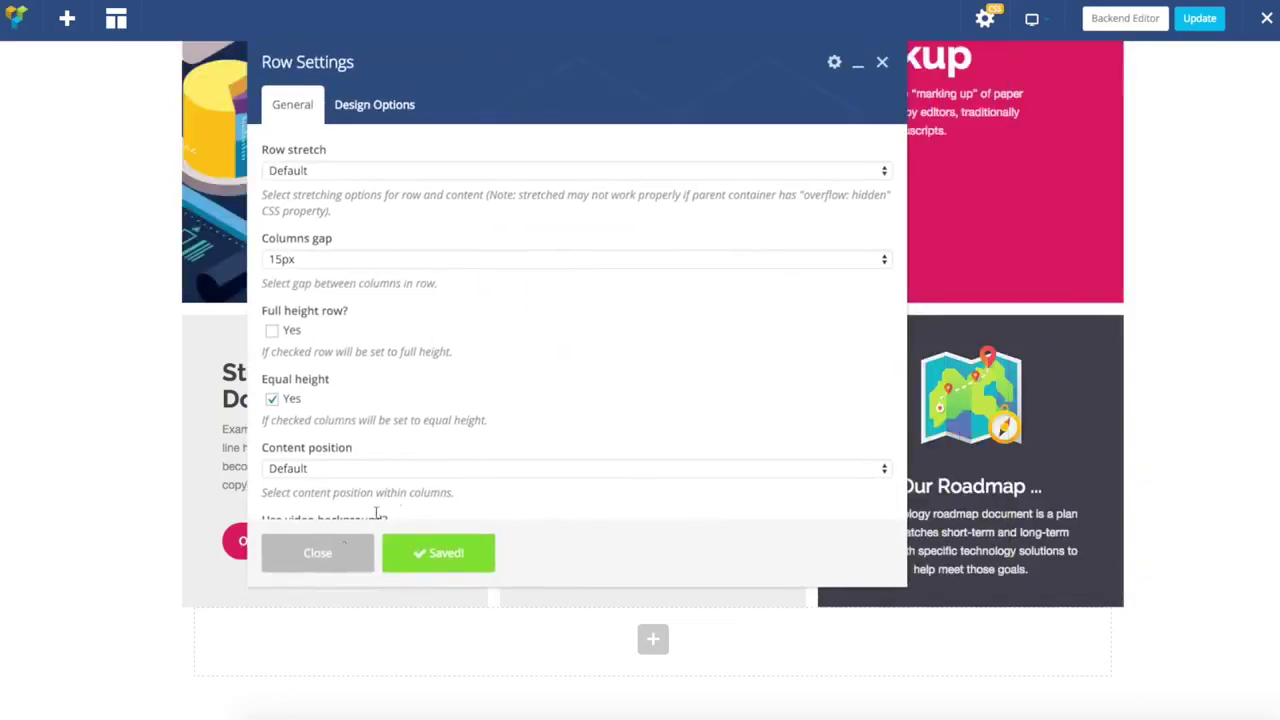
left_click(329, 553)
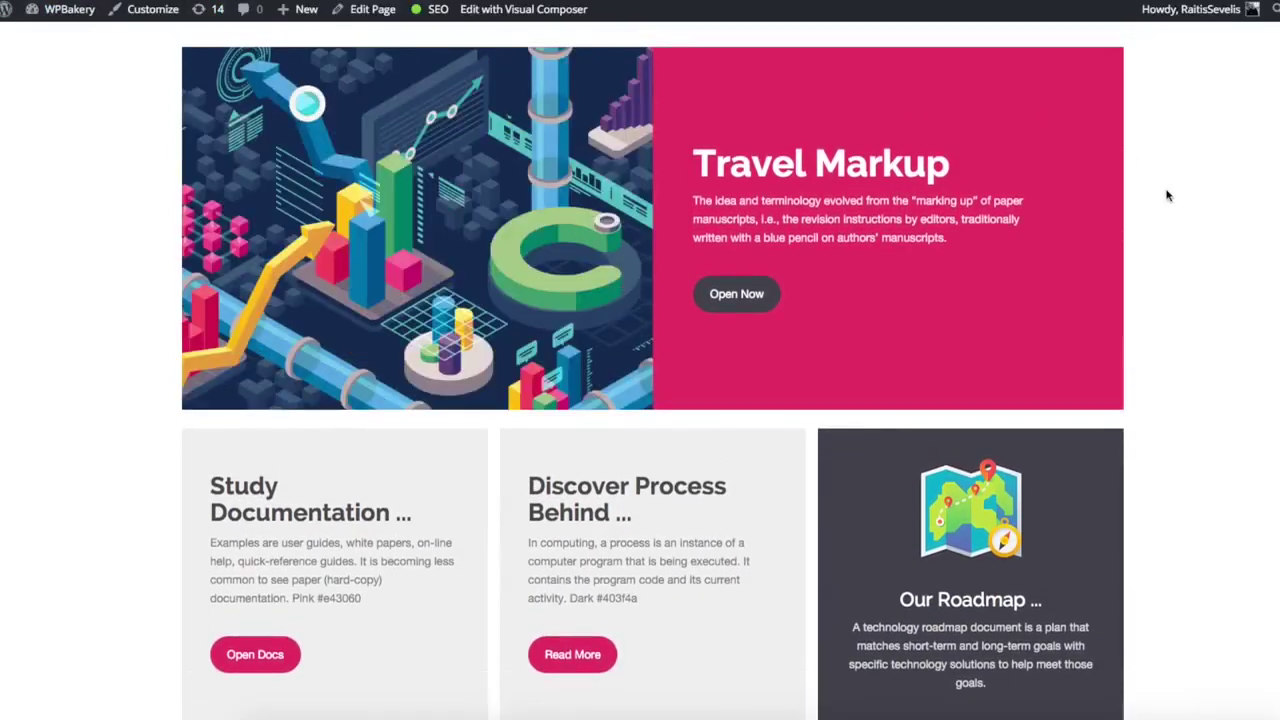
scroll(1166, 195, "down", 1)
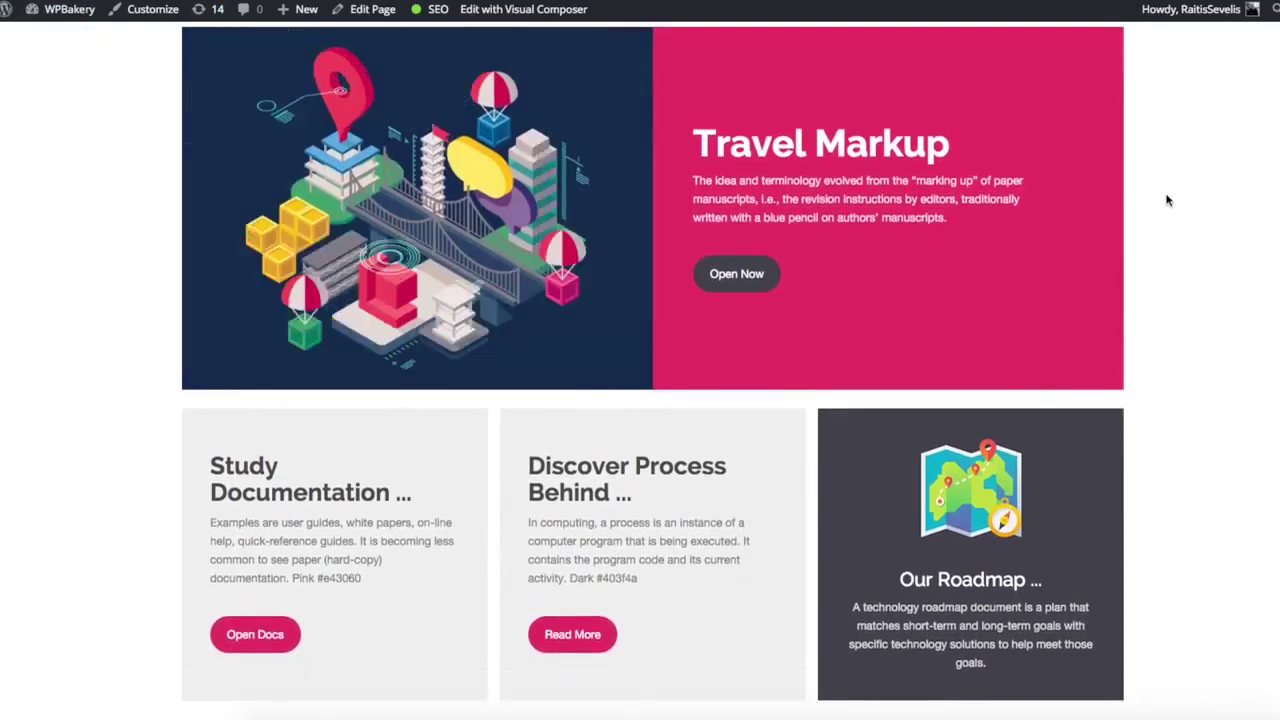